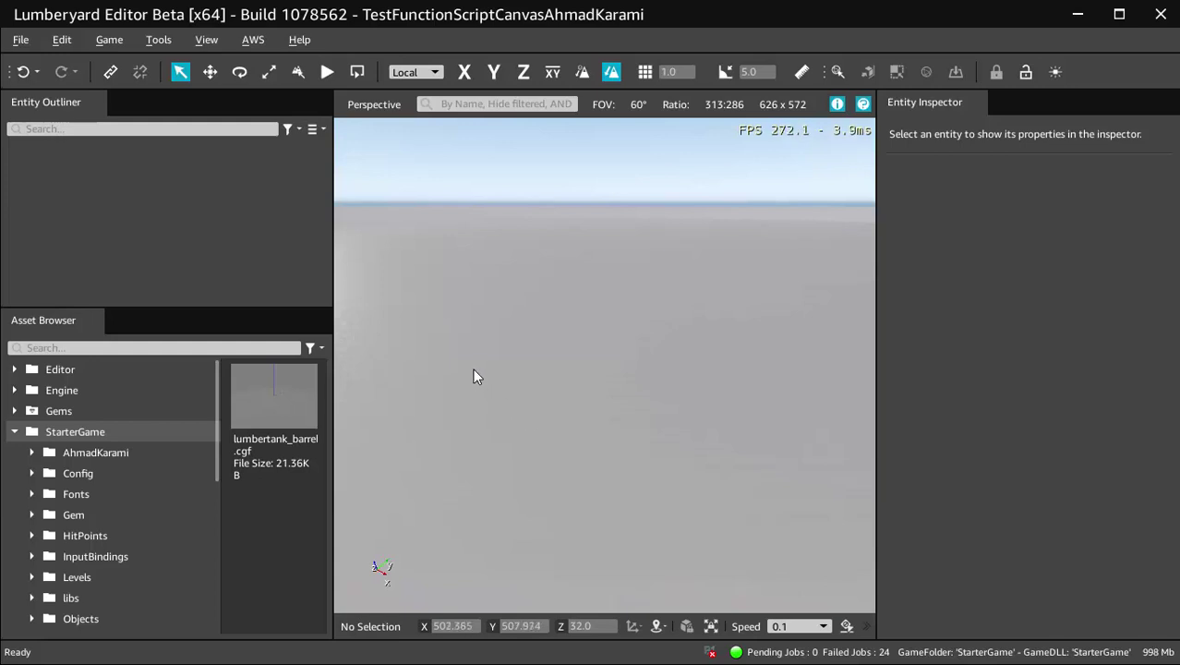
Step: Create a new entity in the level and add a Mesh component to it
right_click(474, 370)
click(517, 384)
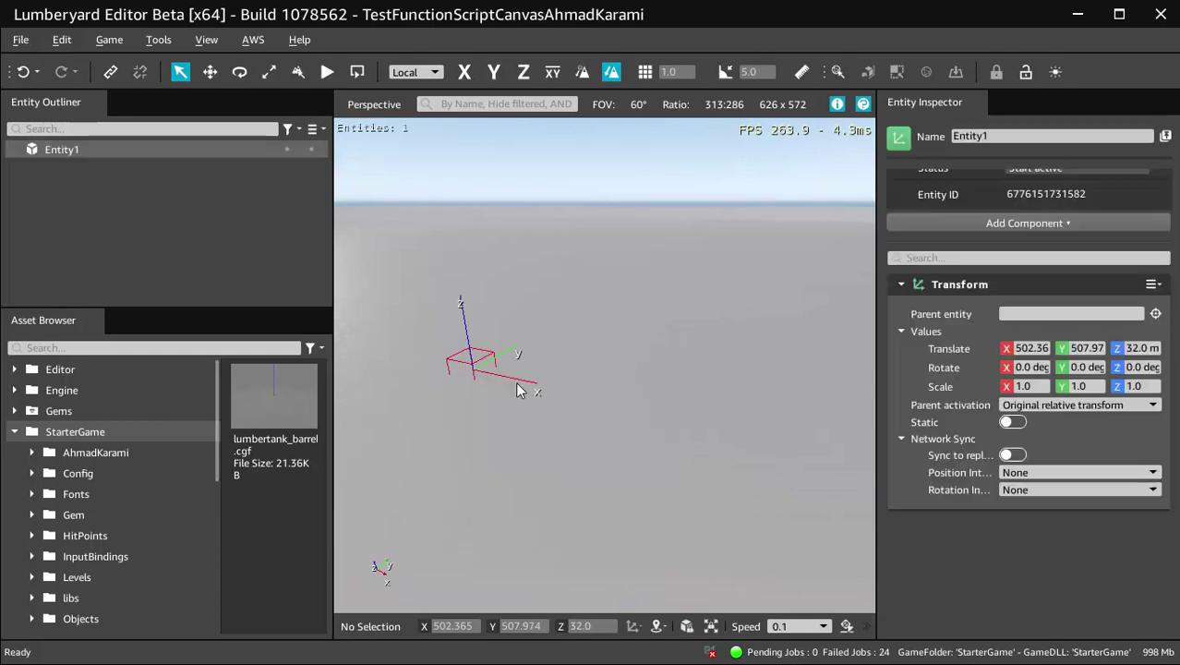
click(1013, 226)
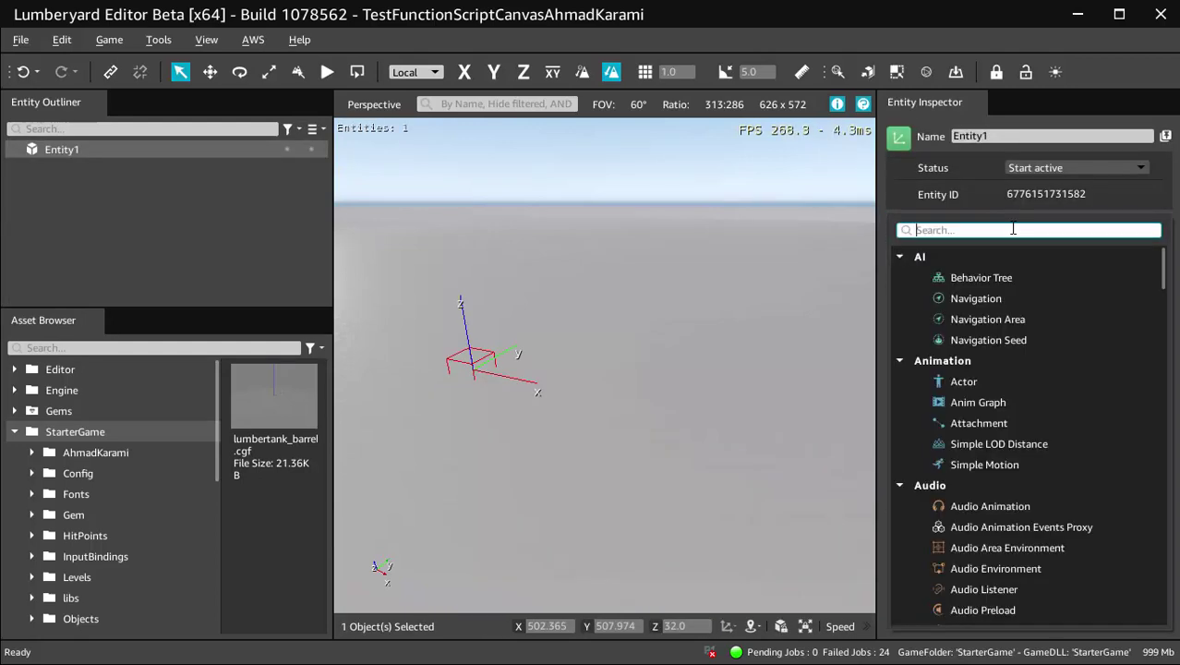
text(mesh)
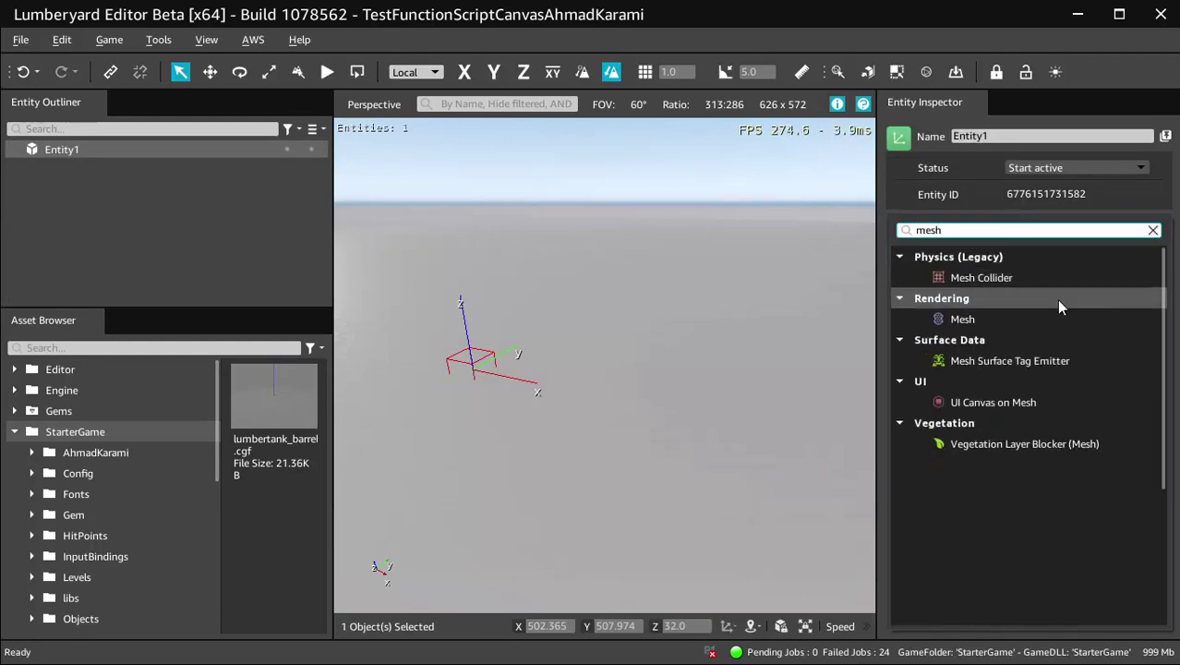
click(962, 319)
Step: Assign primitive_cube as the Mesh component's asset so a cube appears
click(1154, 557)
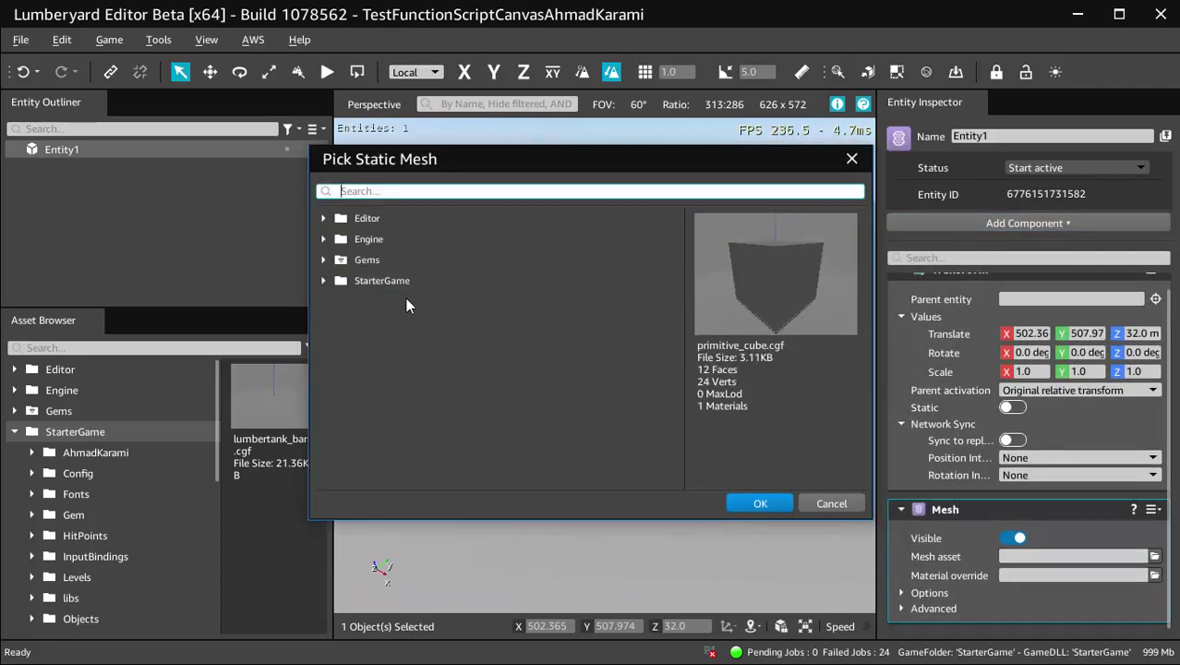
text(cube)
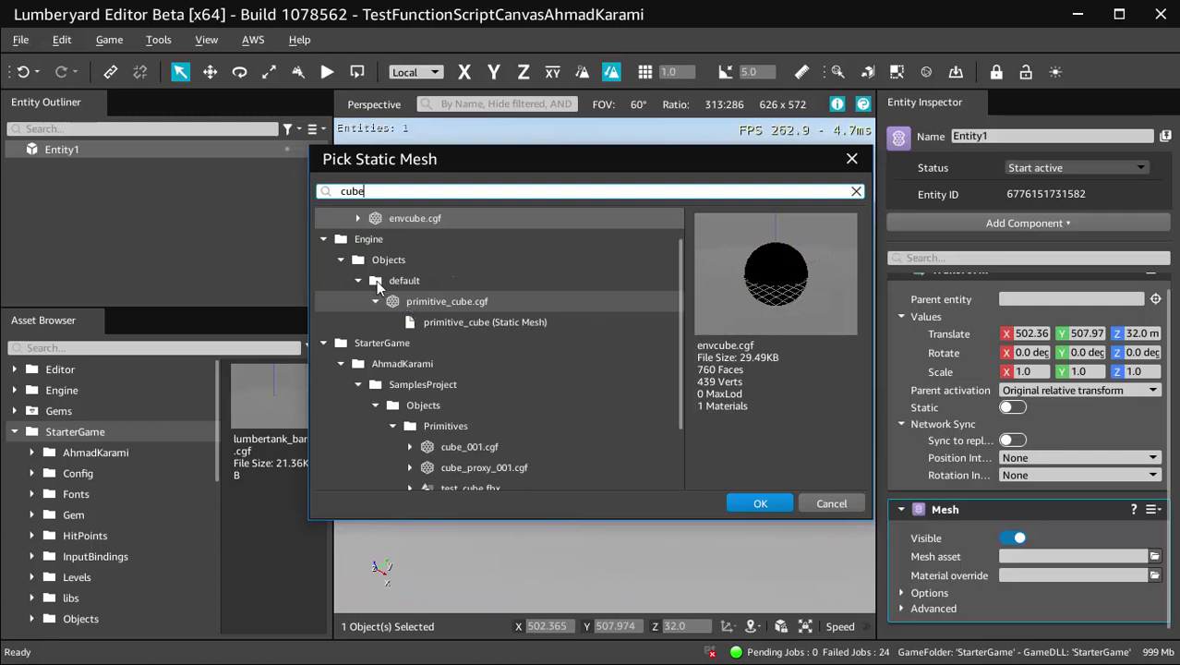
click(435, 302)
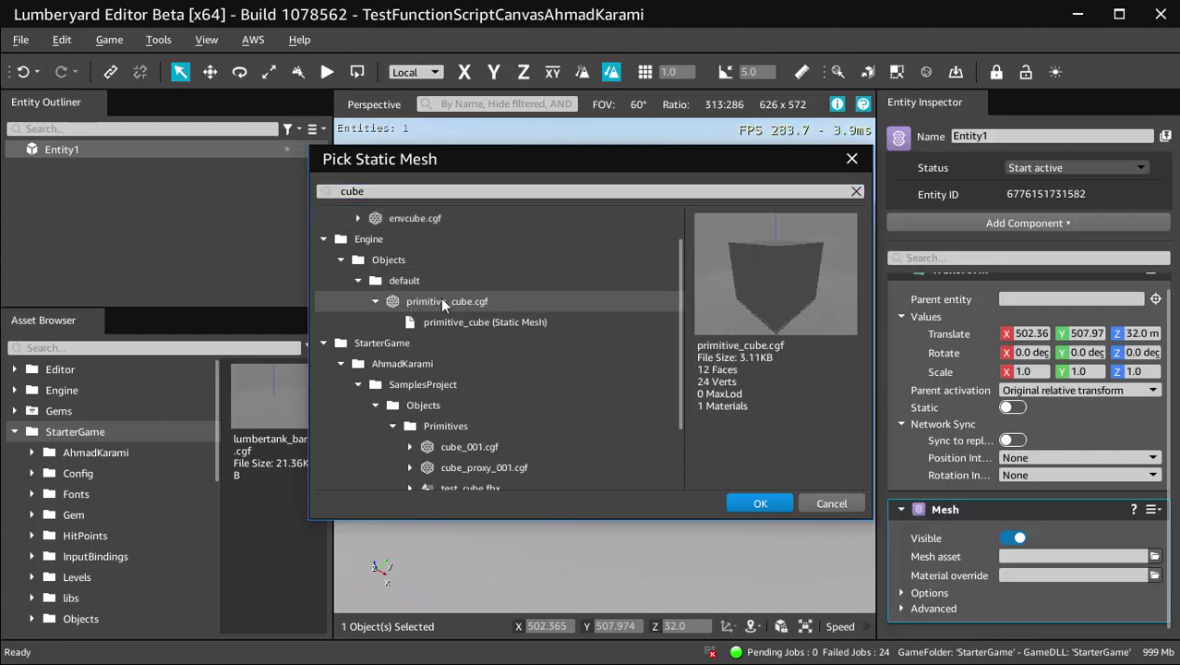
click(760, 503)
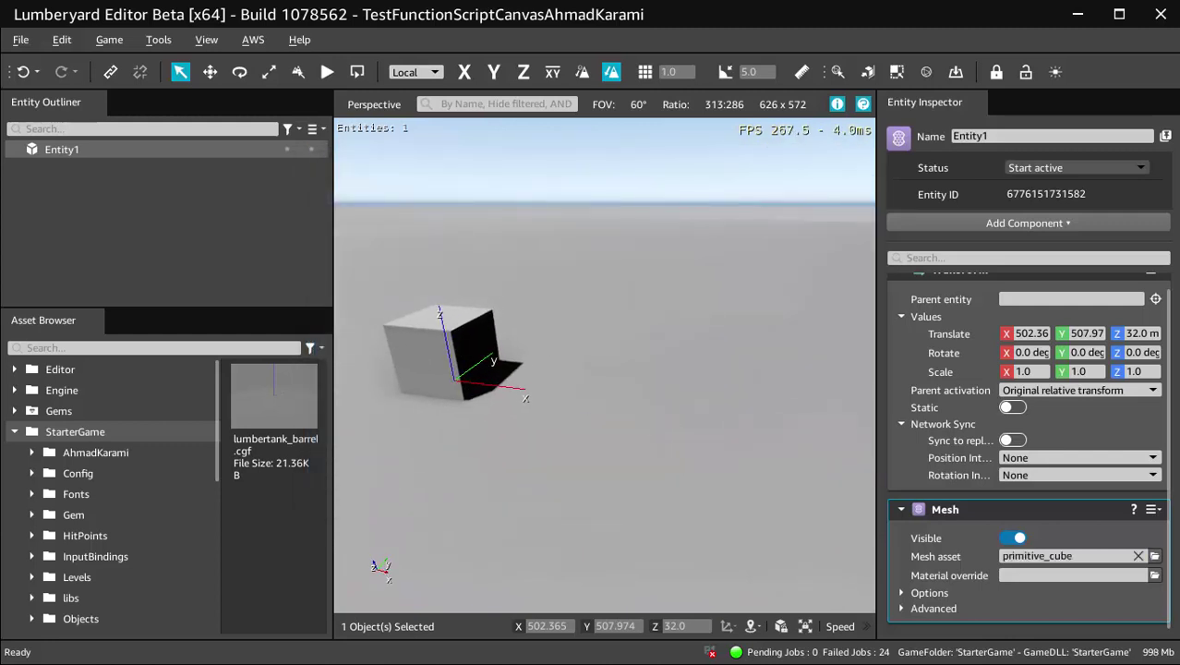
right_drag(435, 459, 155, 280)
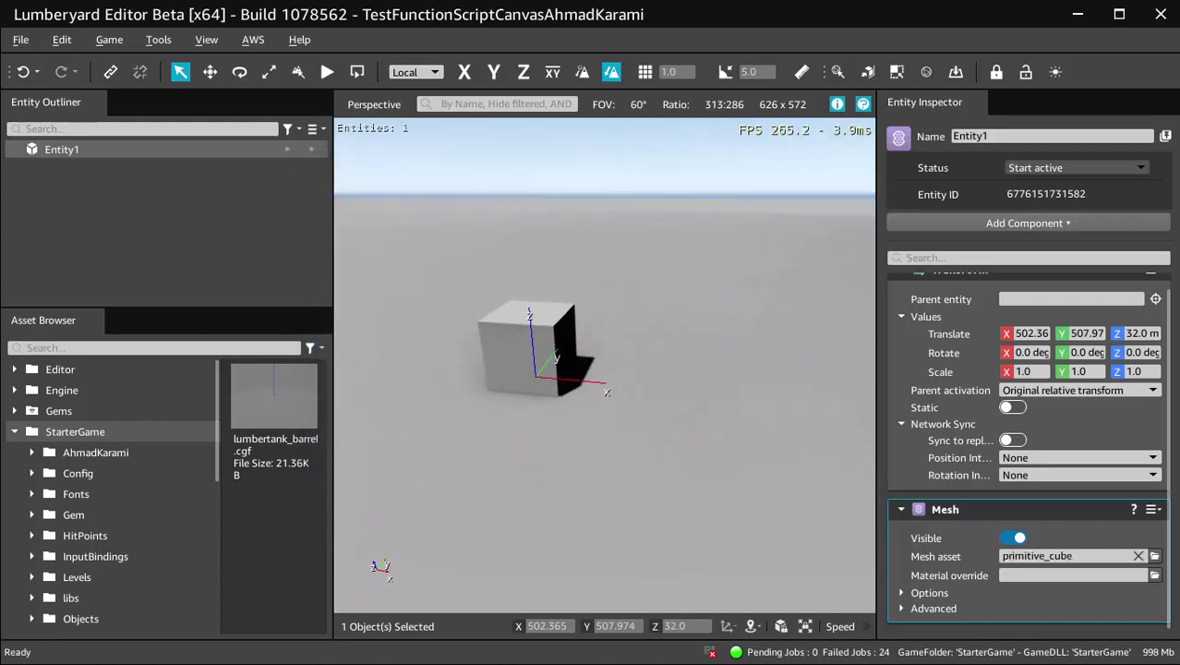
Step: Rename Entity1 to Box01 in the Outliner
double_click(58, 149)
text(Box)
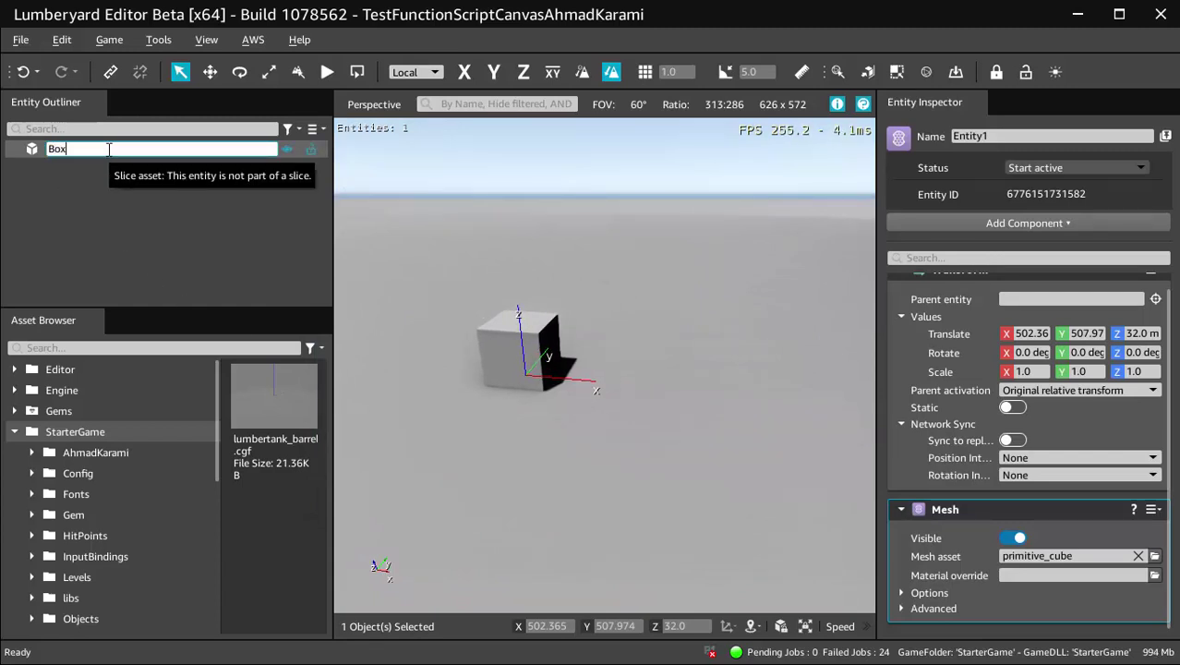
text(01)
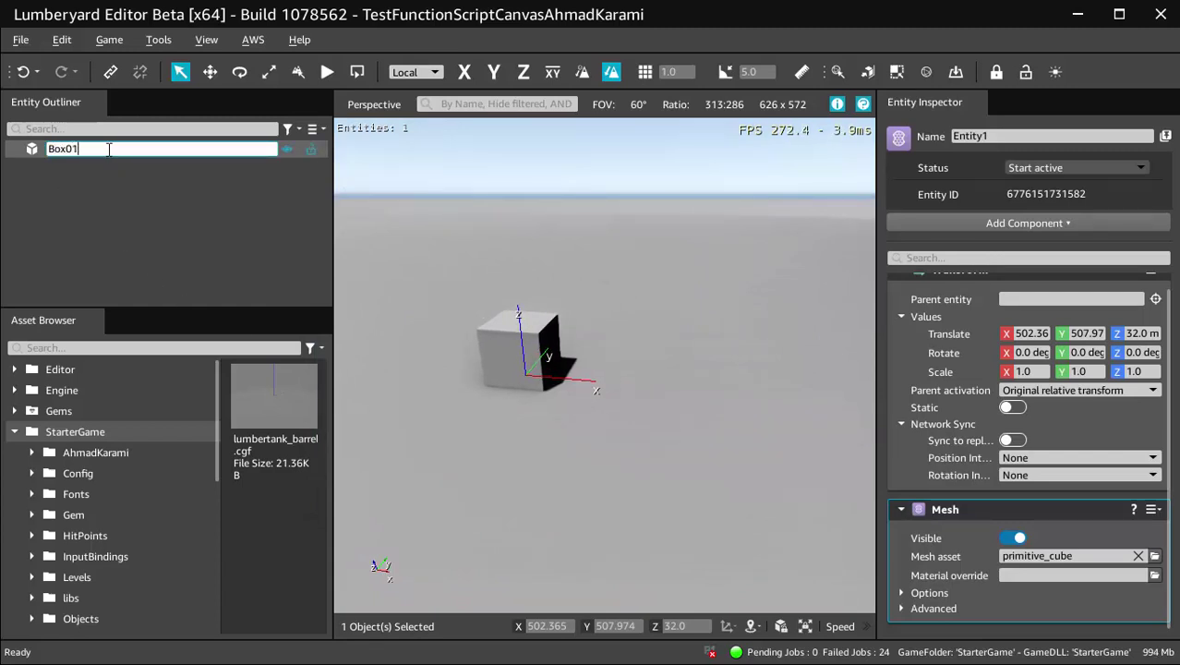
key(Return)
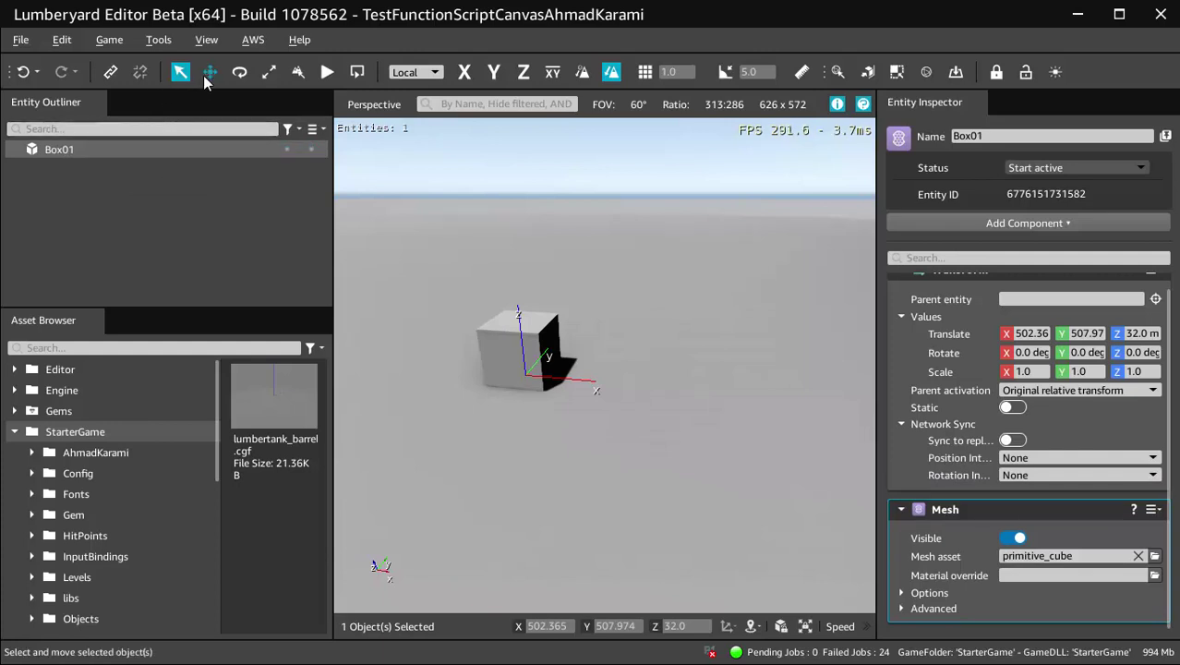
Step: Duplicate Box01, slide the copy along X beside it, and name it Box02
click(210, 71)
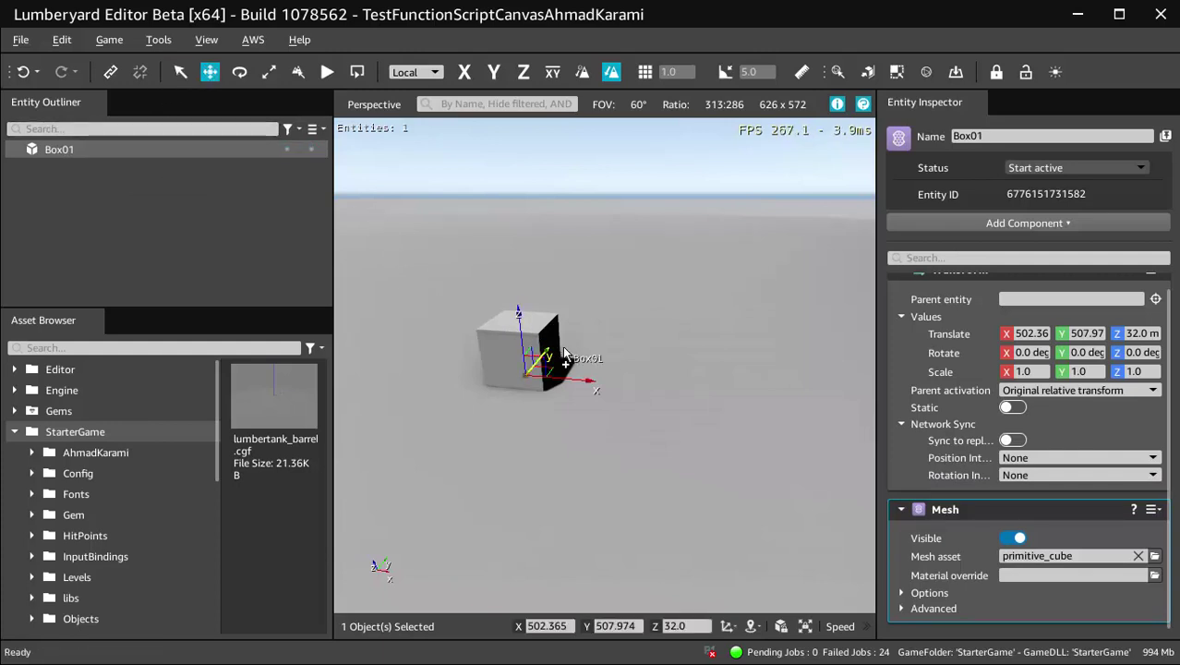
key(ctrl+d)
drag(602, 382, 662, 385)
double_click(86, 167)
click(74, 167)
text(Box02)
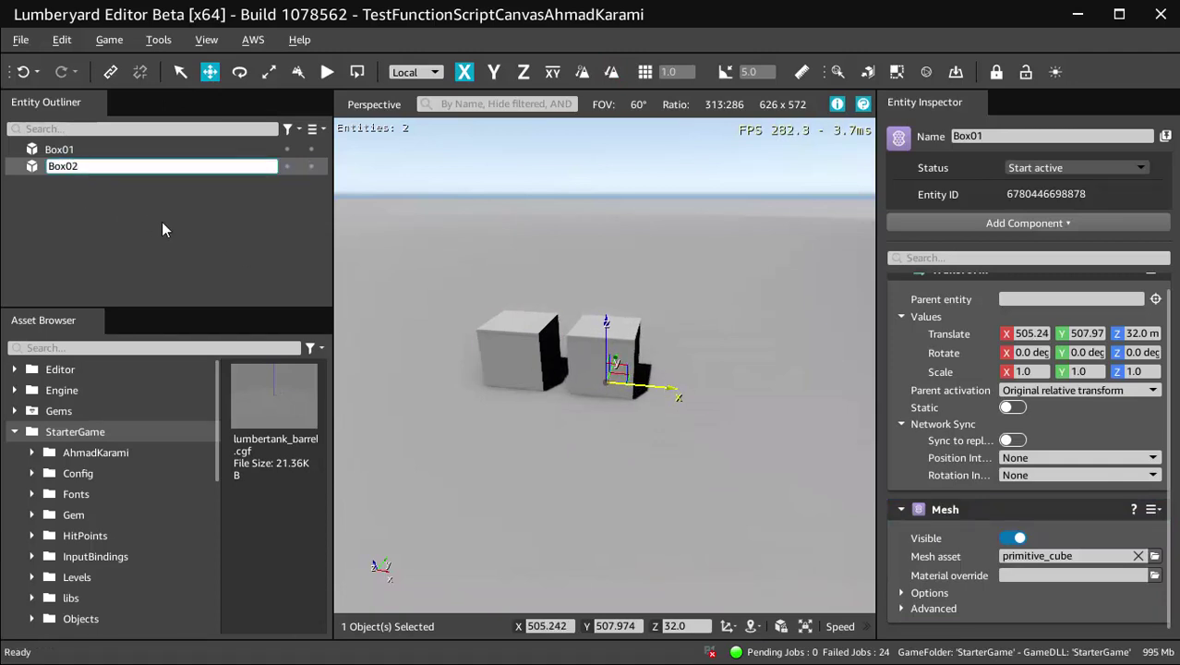
key(Return)
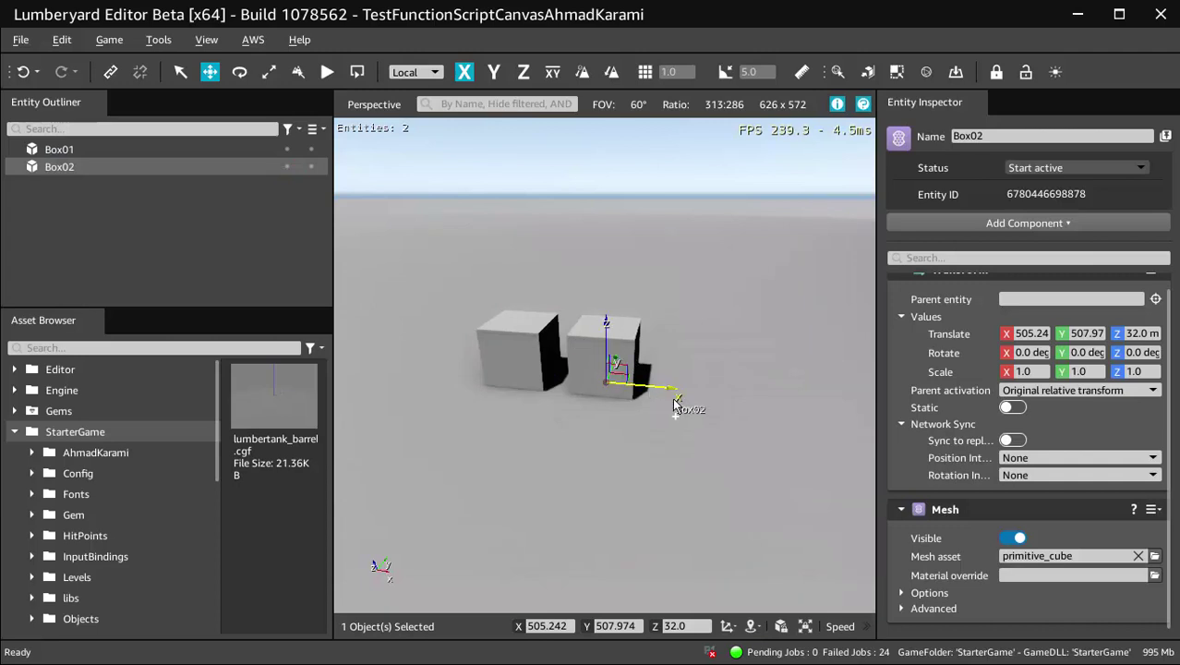
Step: Duplicate Box02, move the copy further along X, and name it Box03
key(ctrl+d)
drag(658, 388, 749, 392)
double_click(94, 185)
text(Box03)
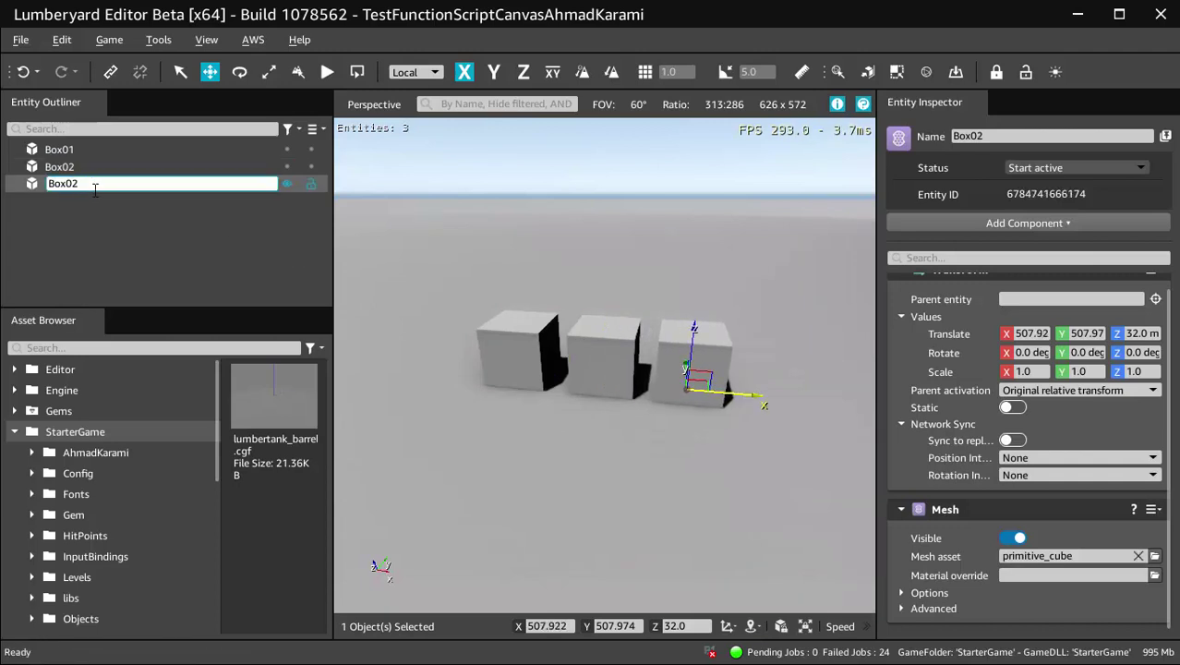
key(Return)
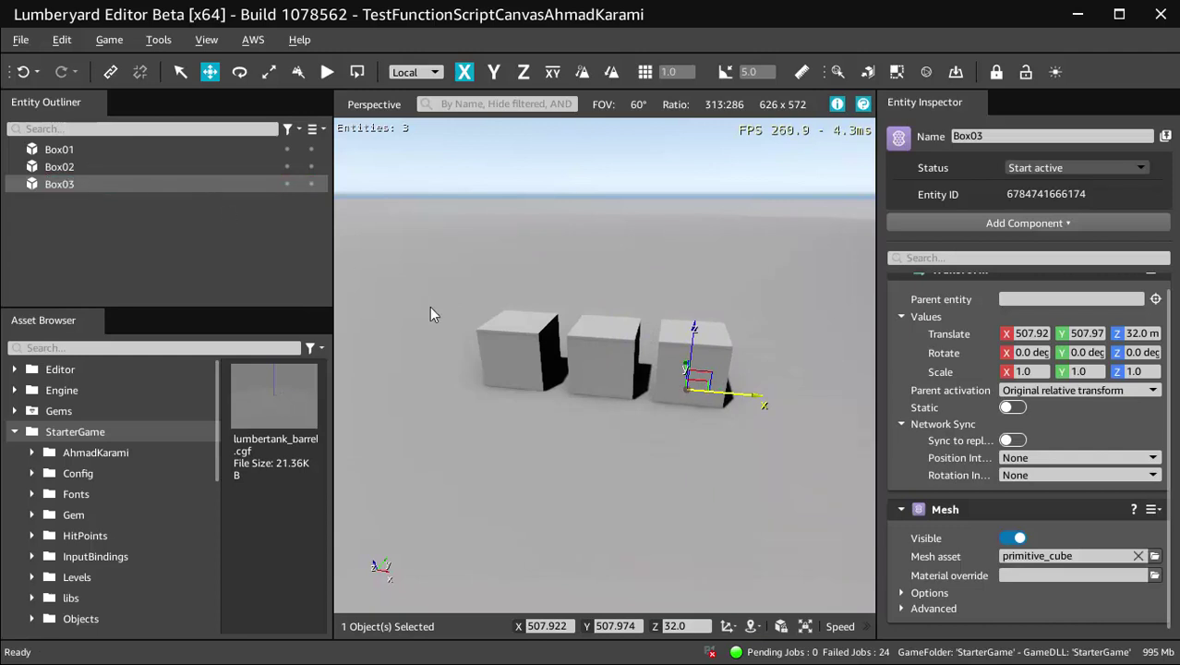
Step: Duplicate Box03, move the copy along X, and name it Box04
key(ctrl+d)
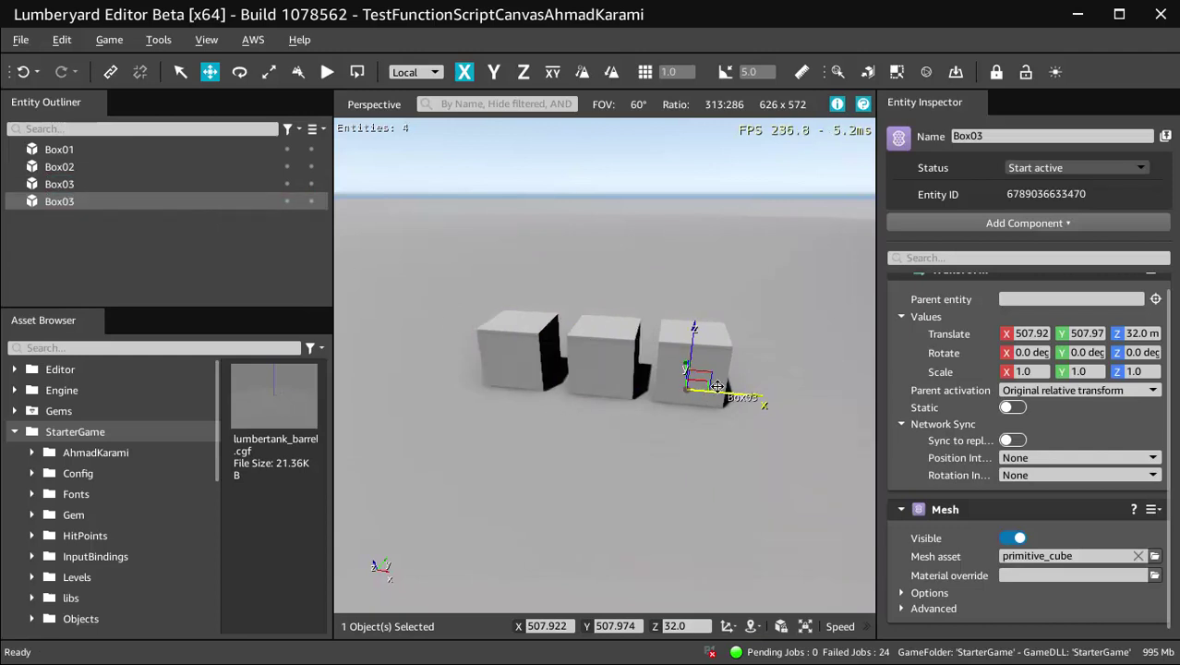
drag(745, 395, 825, 402)
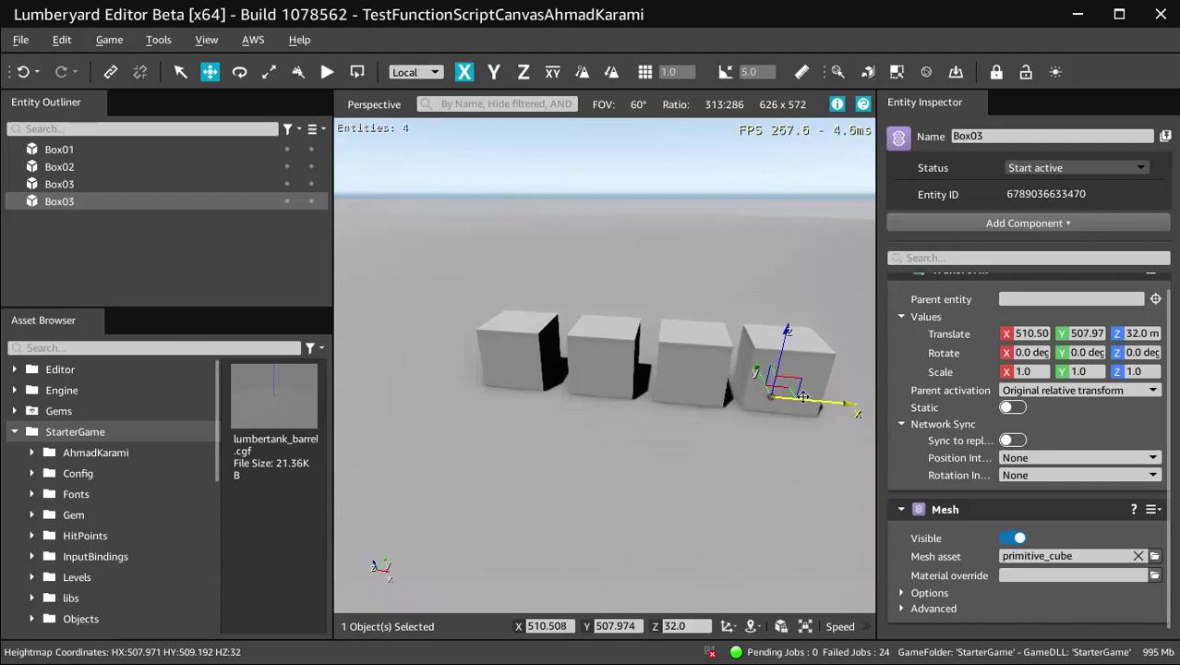
double_click(75, 202)
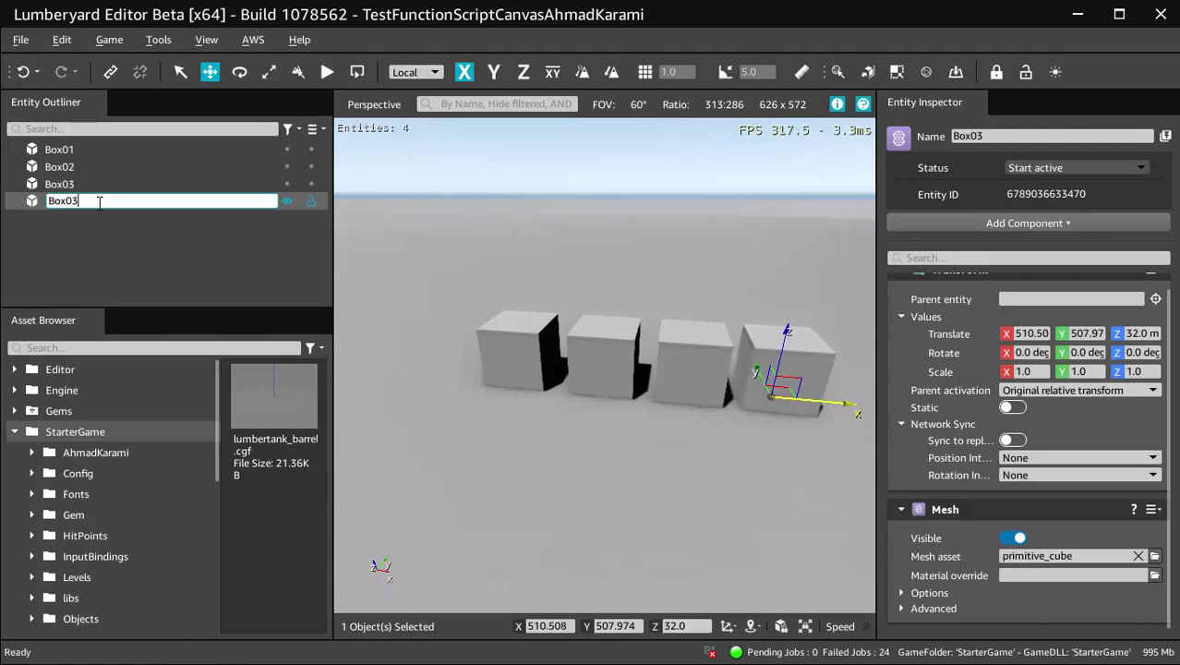
text(4)
key(Return)
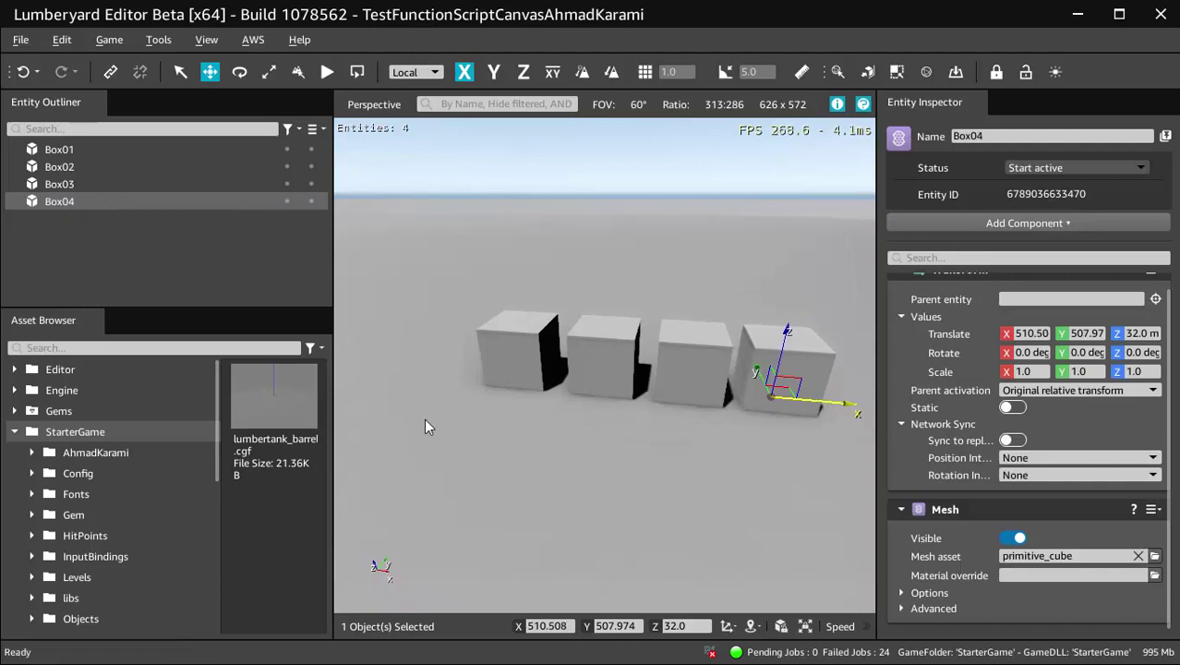
mouse_move(424, 418)
right_down()
mouse_move(508, 444)
mouse_move(426, 429)
right_up()
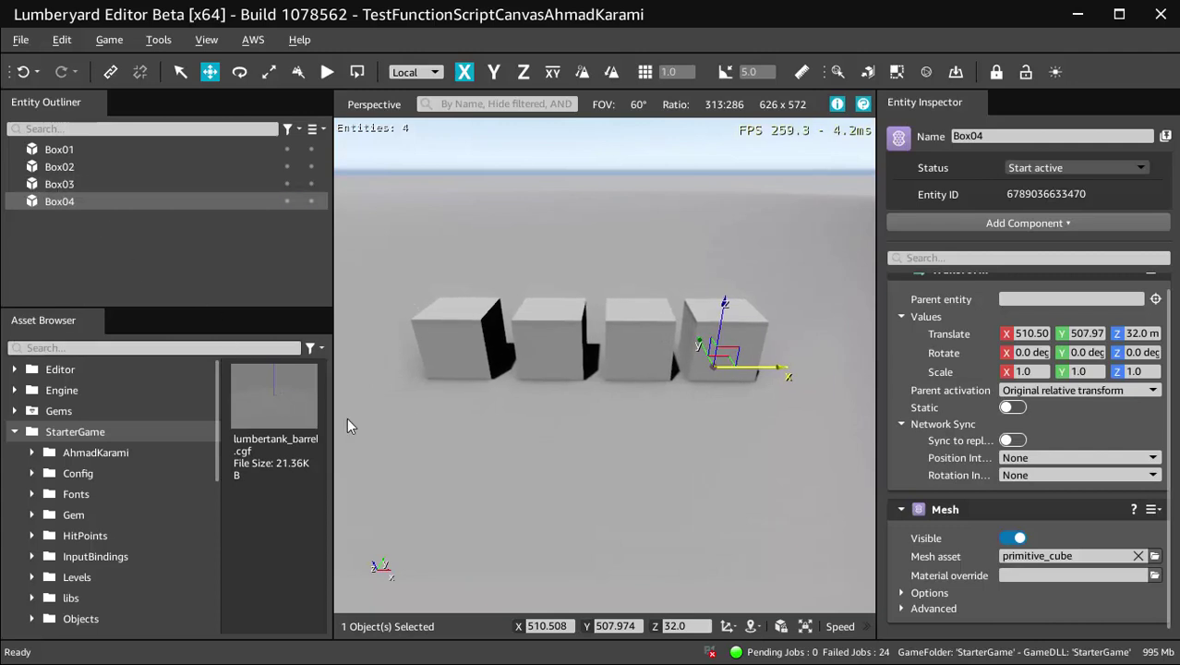
Step: Create a new entity in the level and rename it TestFunction
right_click(513, 451)
click(554, 461)
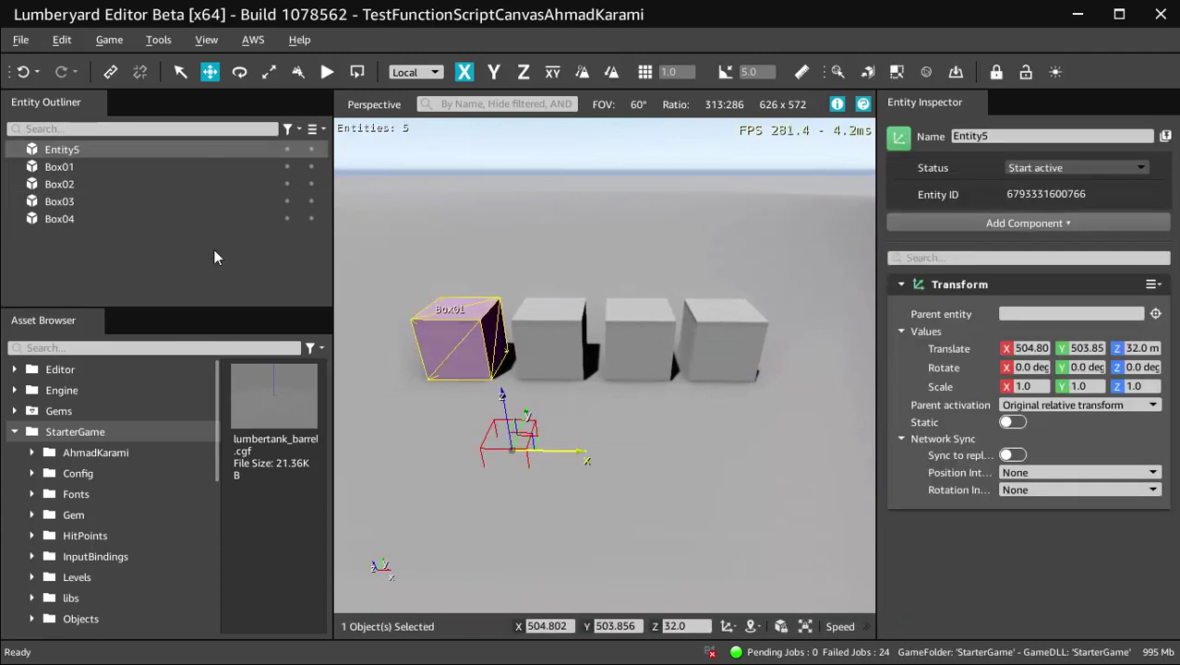
double_click(95, 148)
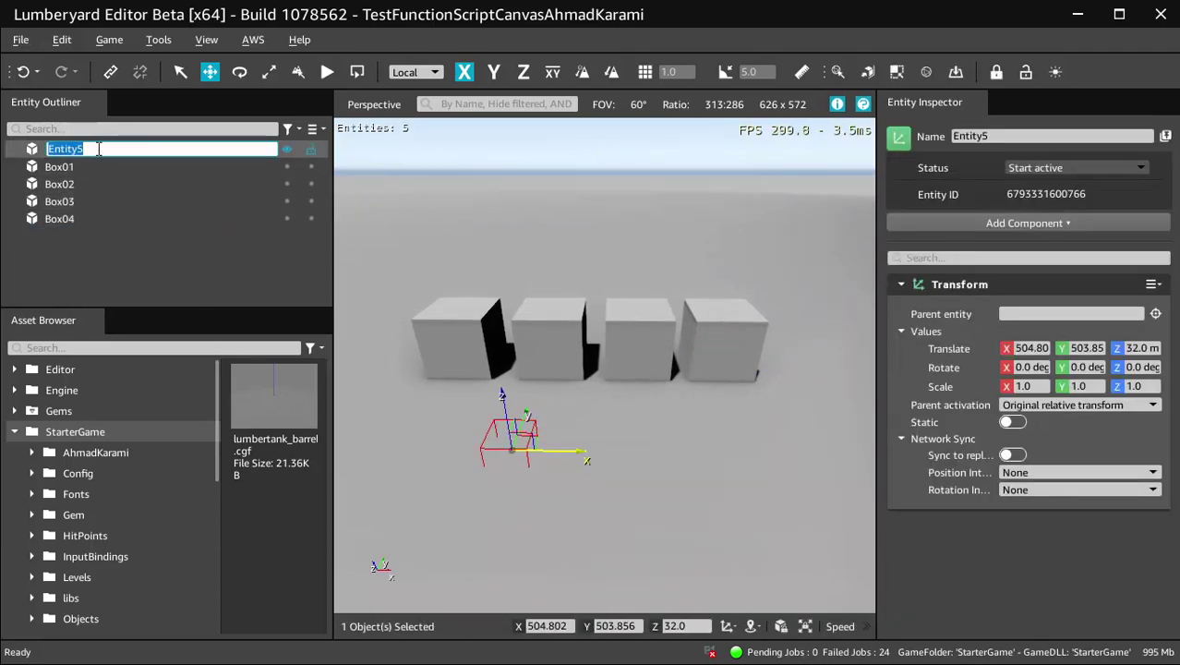
text(Test)
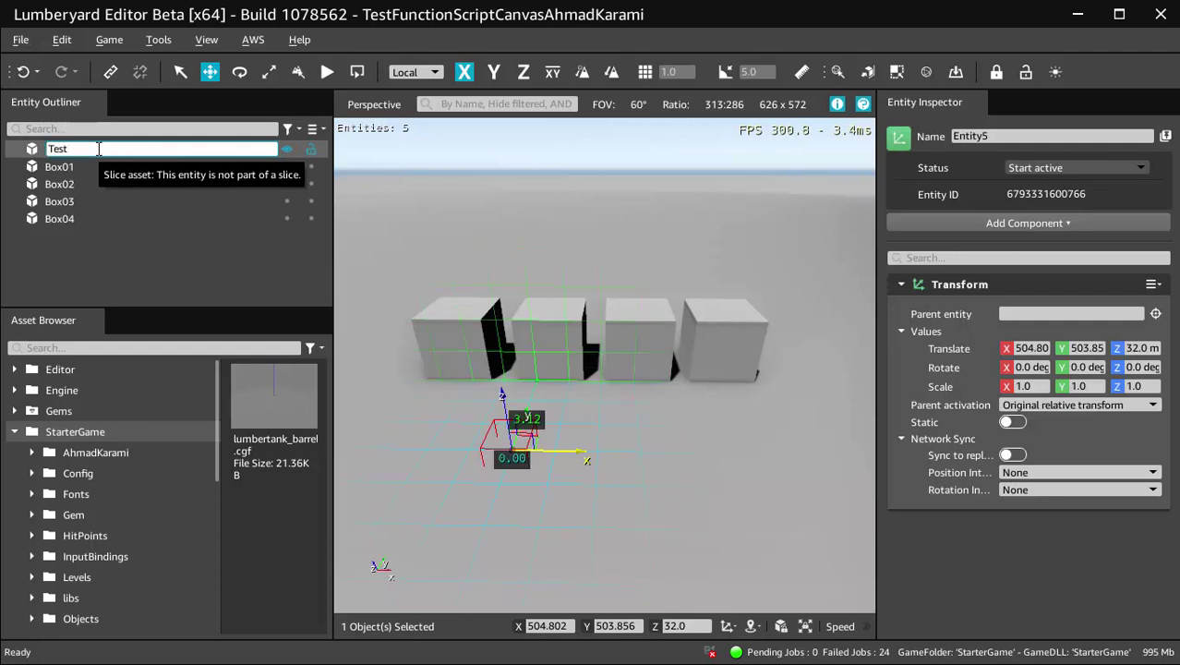
text(Function)
key(Return)
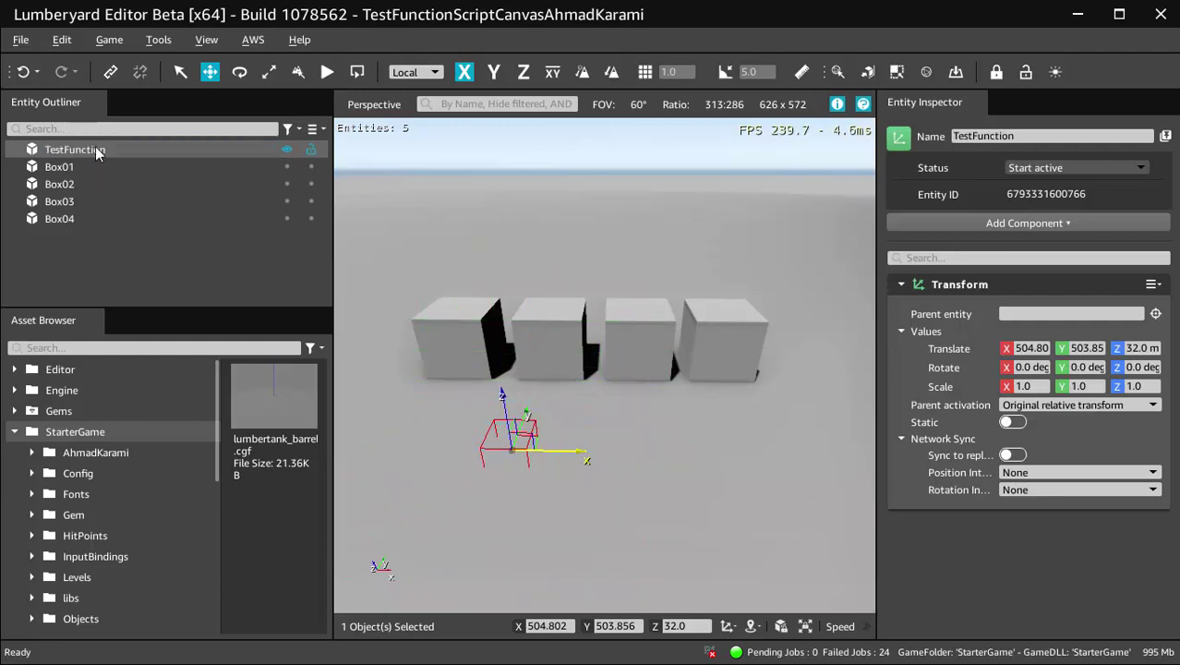
Step: Add a Script Canvas component to TestFunction and open a new graph for it
click(1028, 226)
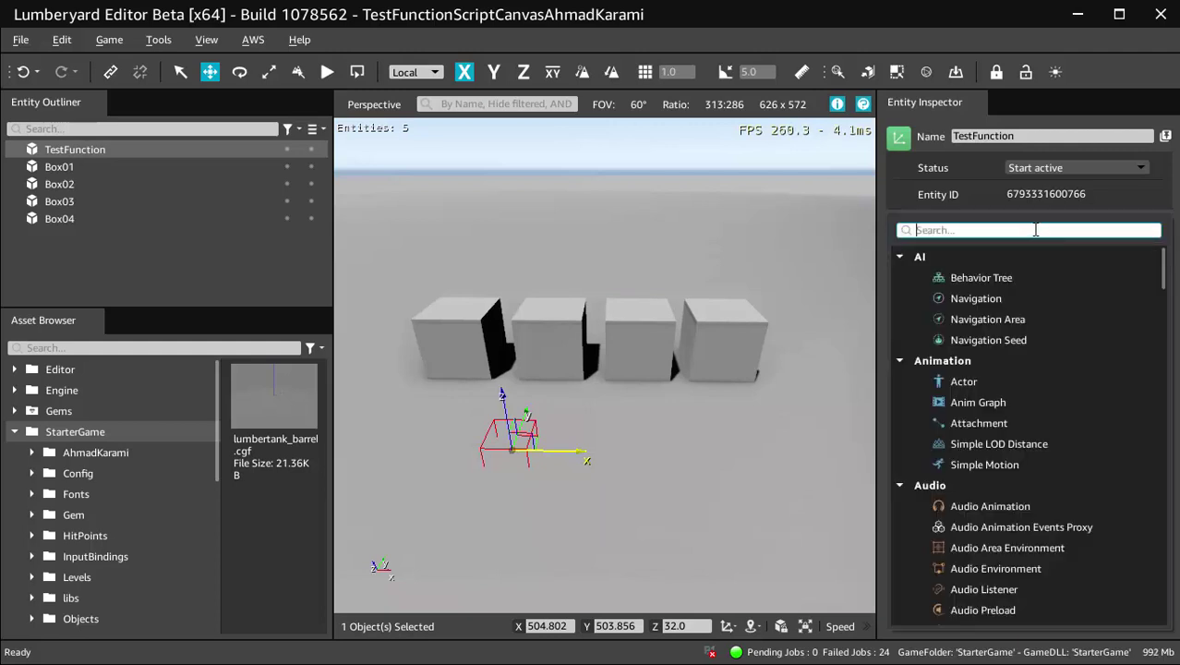
text(script)
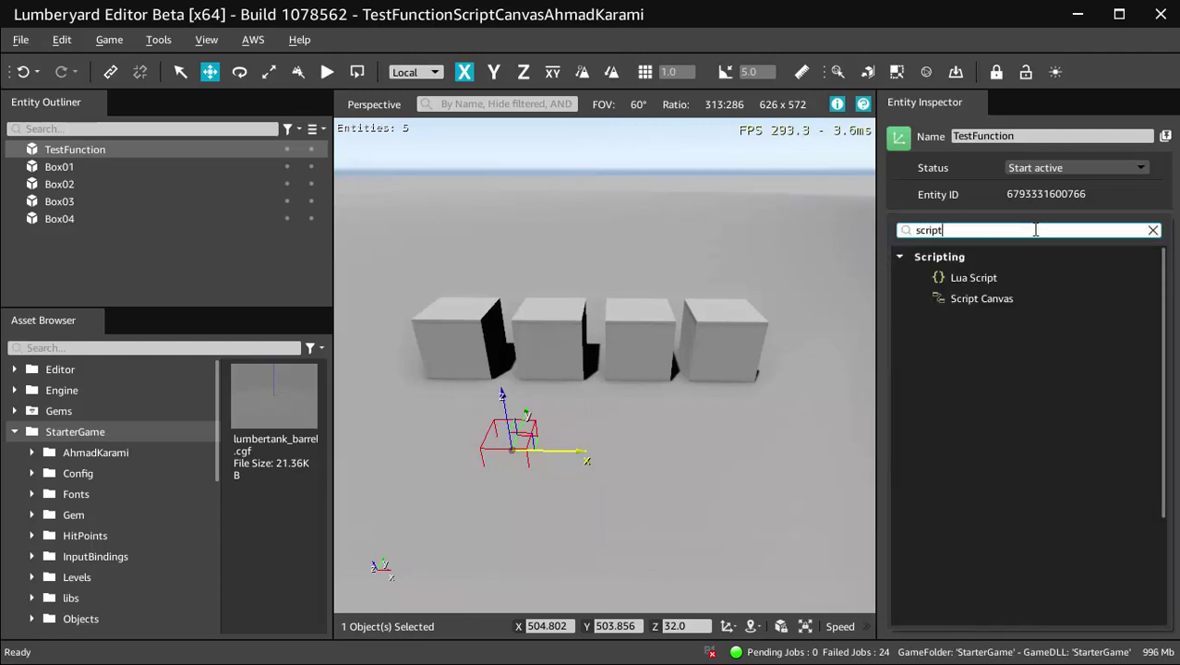
click(1016, 299)
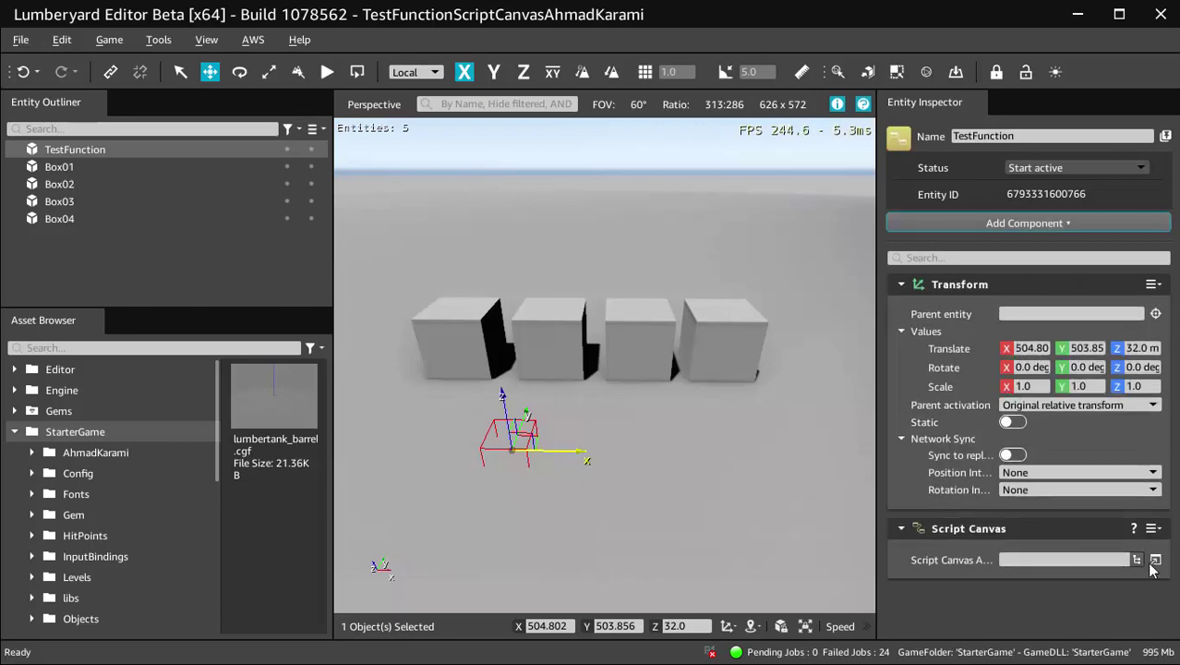
click(1155, 559)
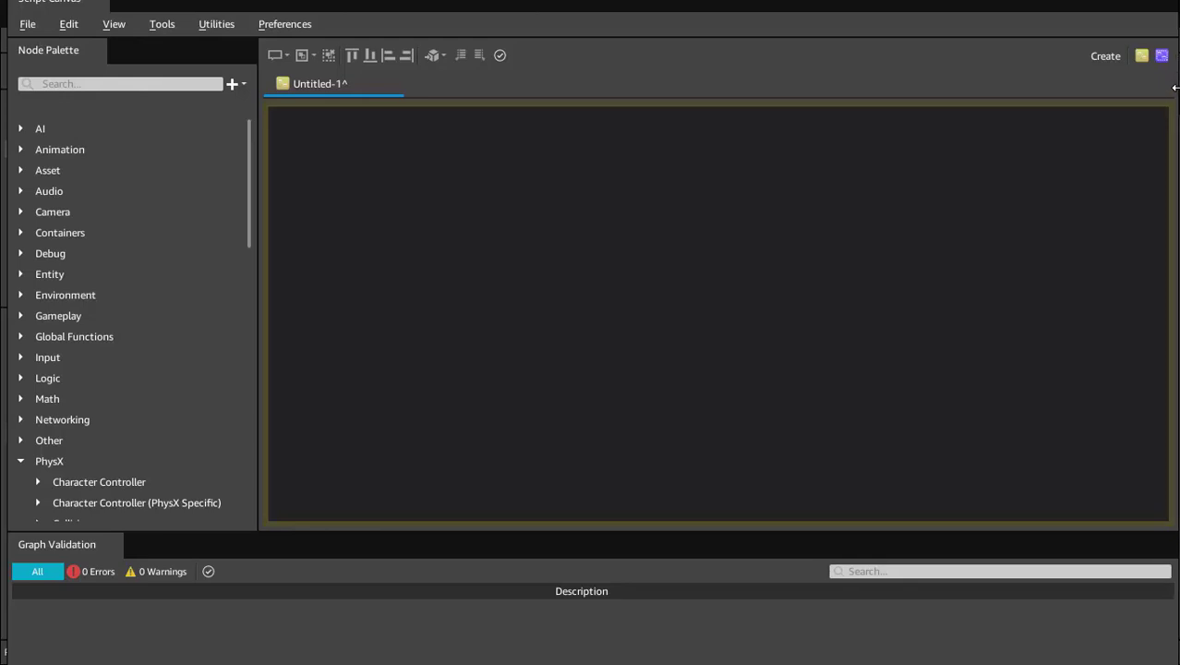
Step: Save the empty graph as TestFunction in the ScriptCanvas folder under the user's StarterGame folder
drag(397, 2, 397, 28)
click(29, 51)
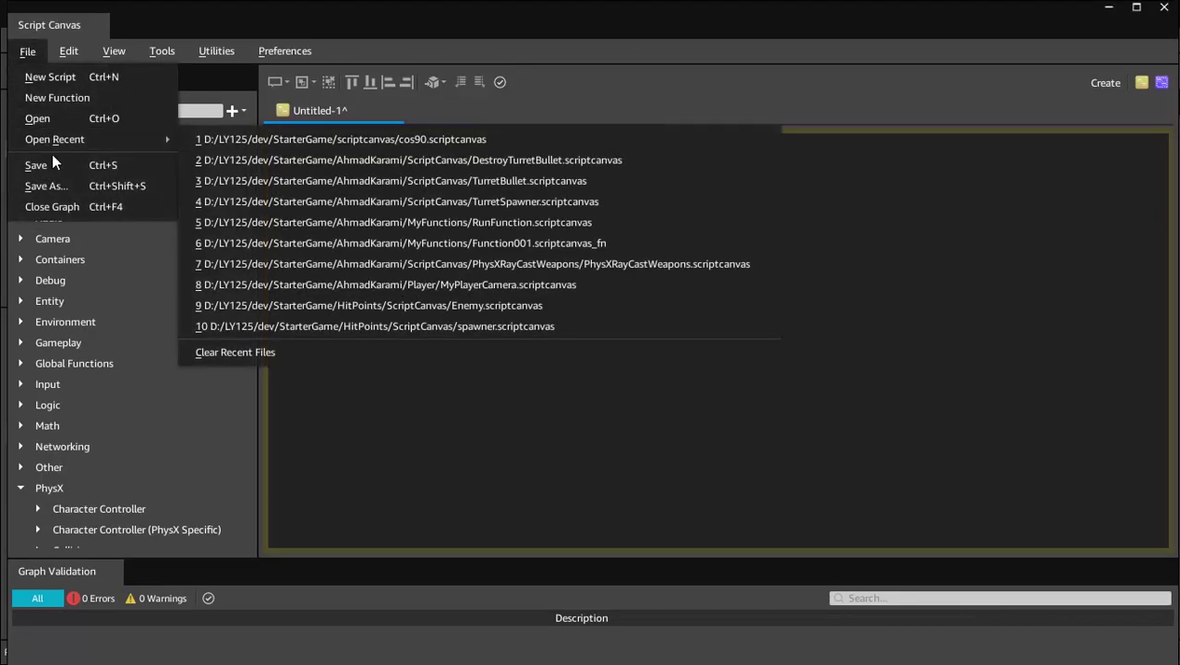
click(46, 179)
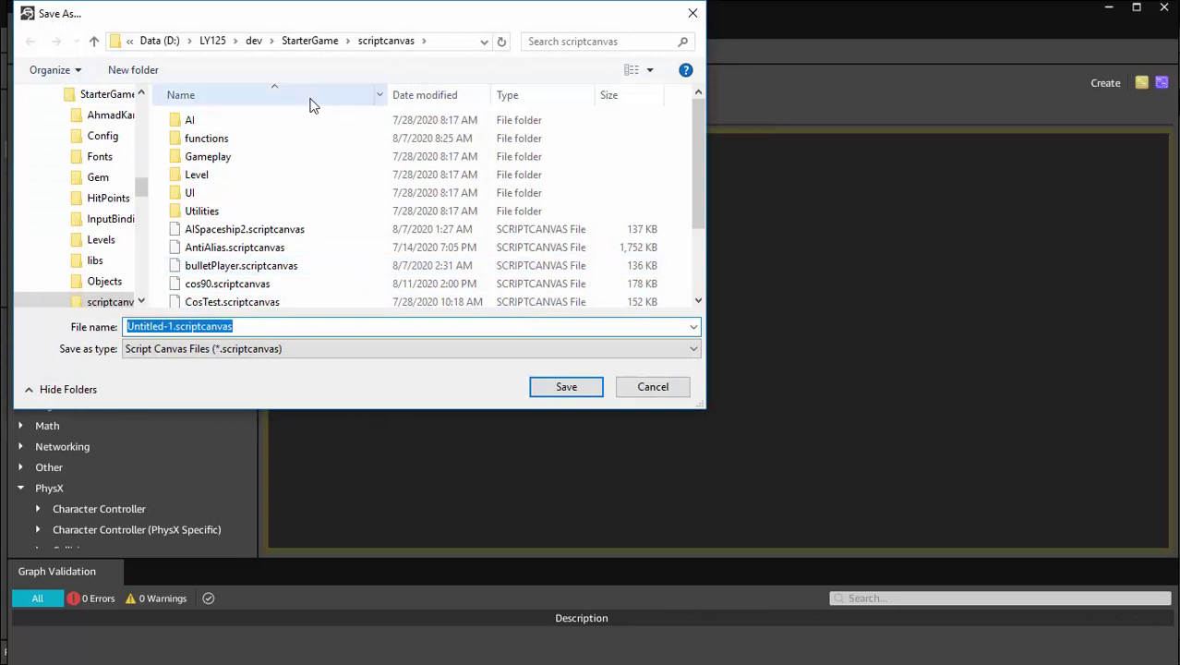
click(295, 46)
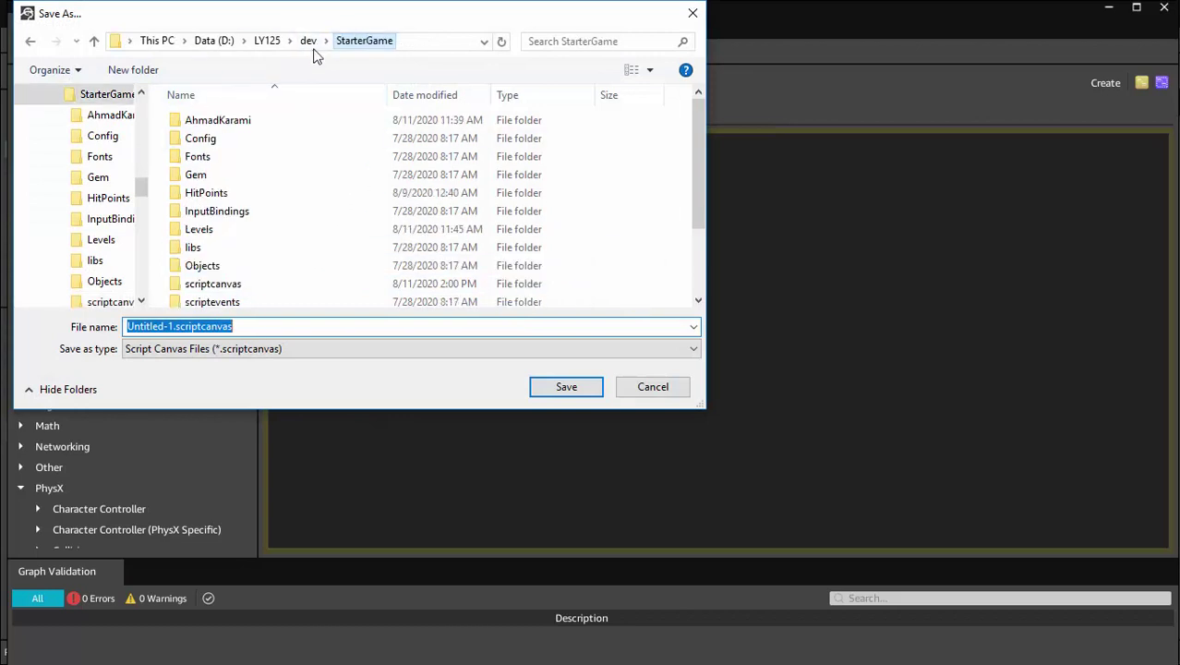
double_click(324, 120)
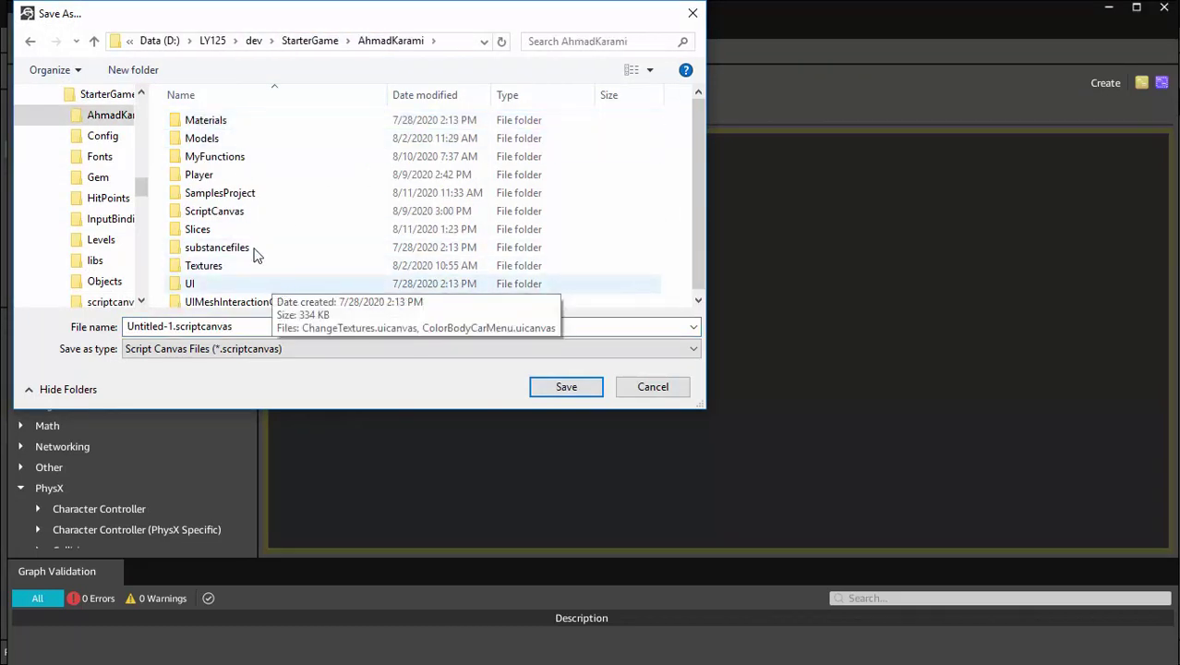
double_click(214, 211)
double_click(229, 325)
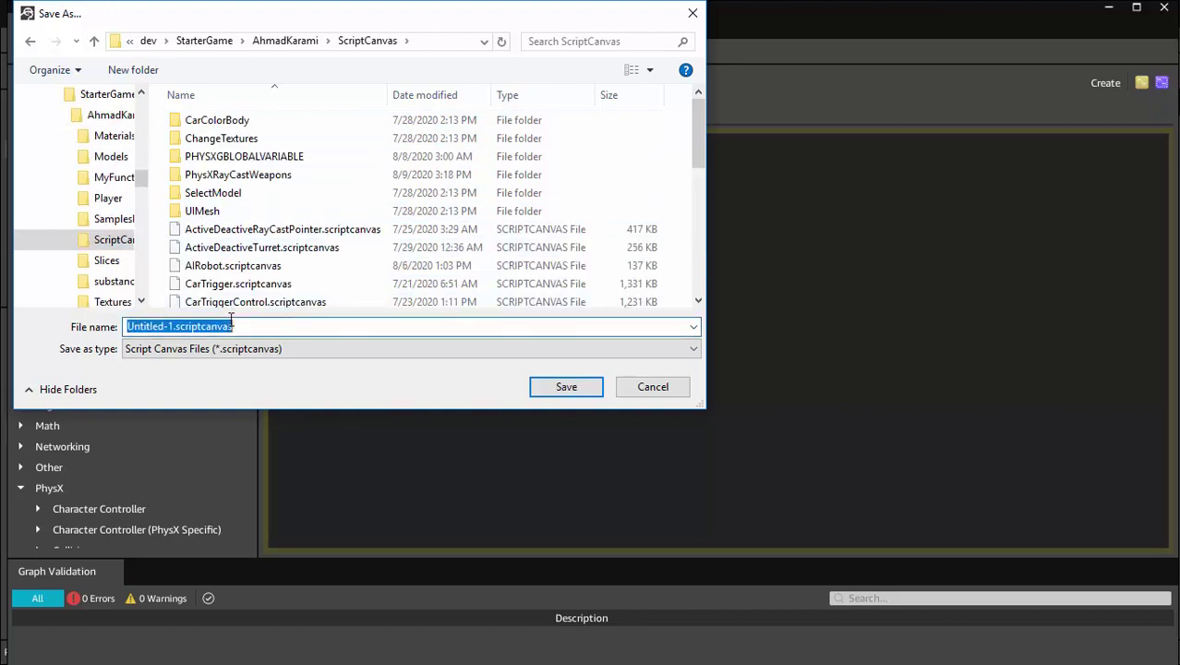
text(TestFunction)
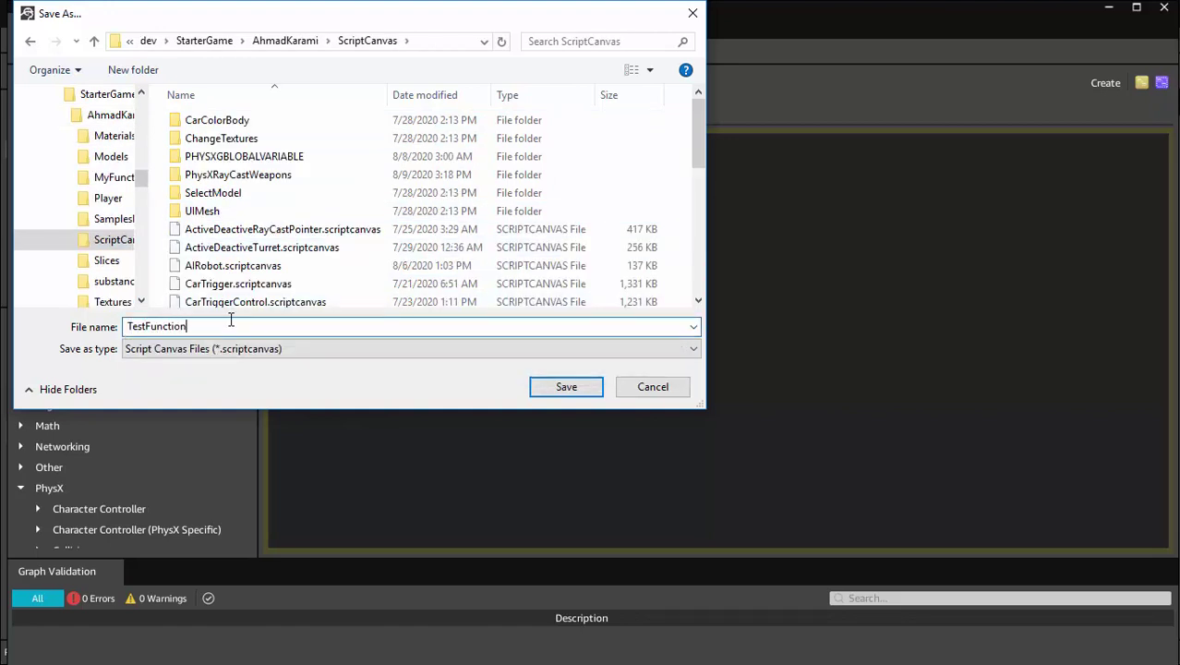
key(Return)
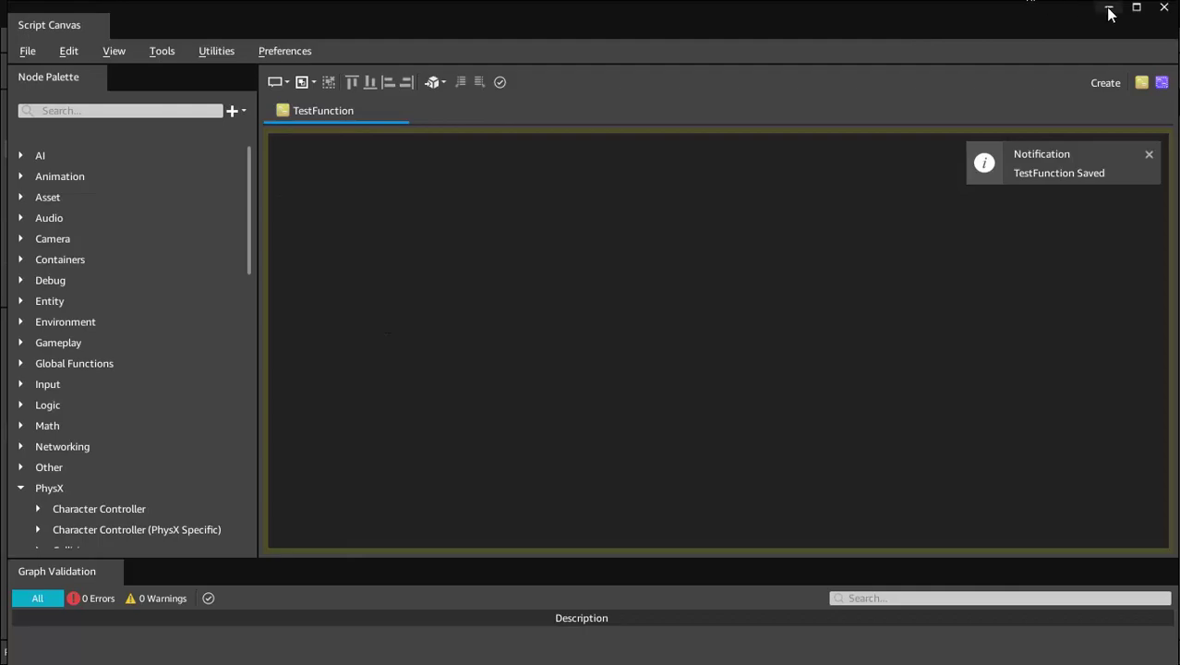
Step: Close the Script Canvas window and reopen TestFunction from the entity's Script Canvas component
click(1164, 8)
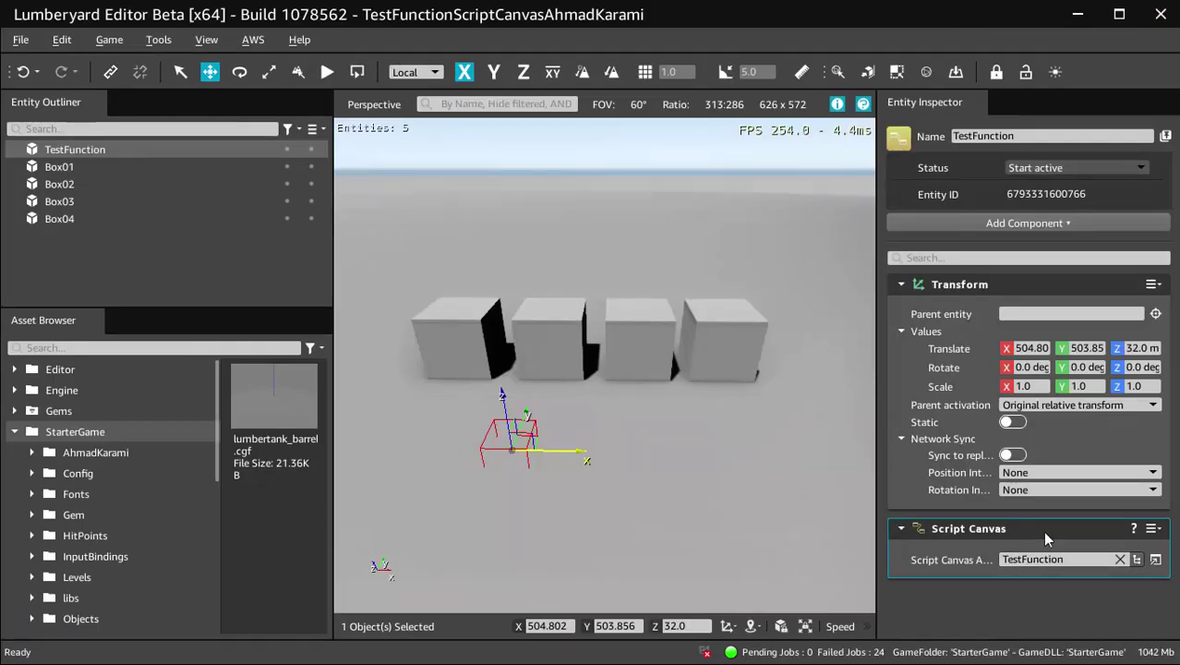
click(1156, 562)
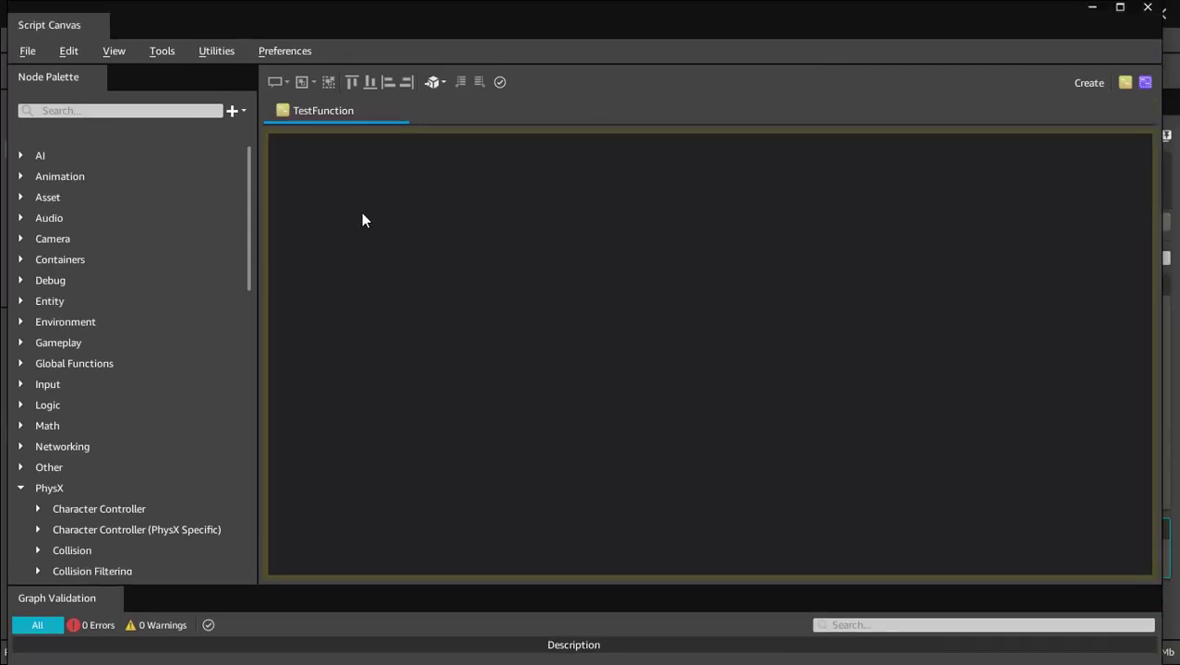
Step: Search 'on graph' on the canvas and add the On Graph Start timing node
right_click(325, 277)
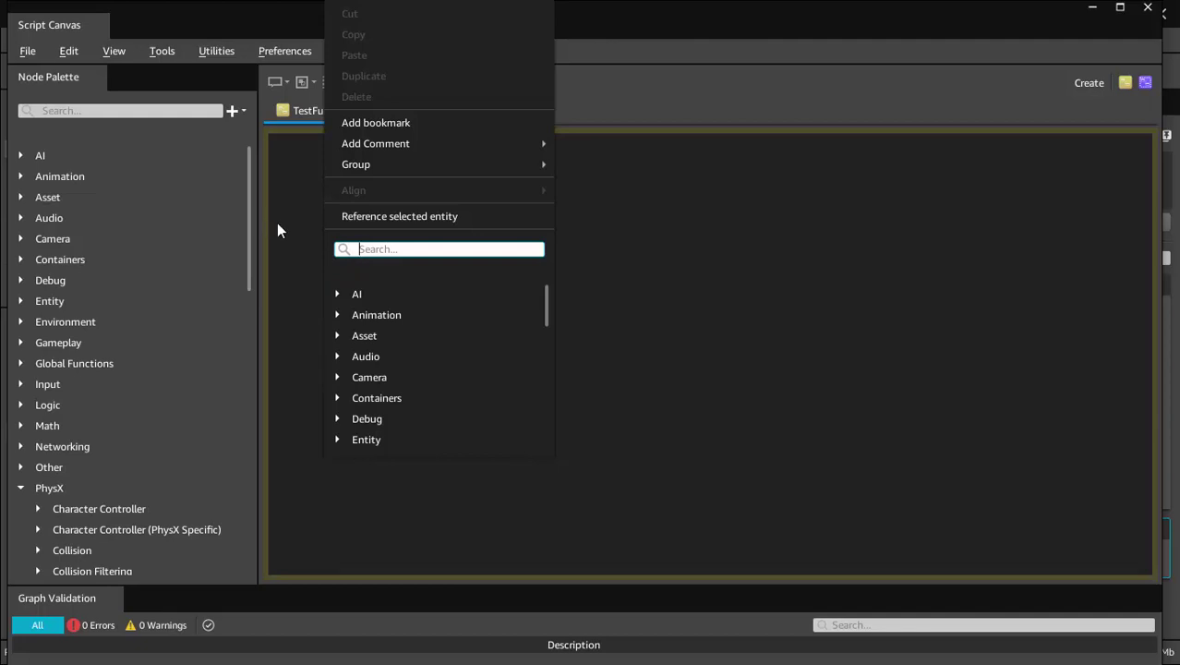
text(on graph Start)
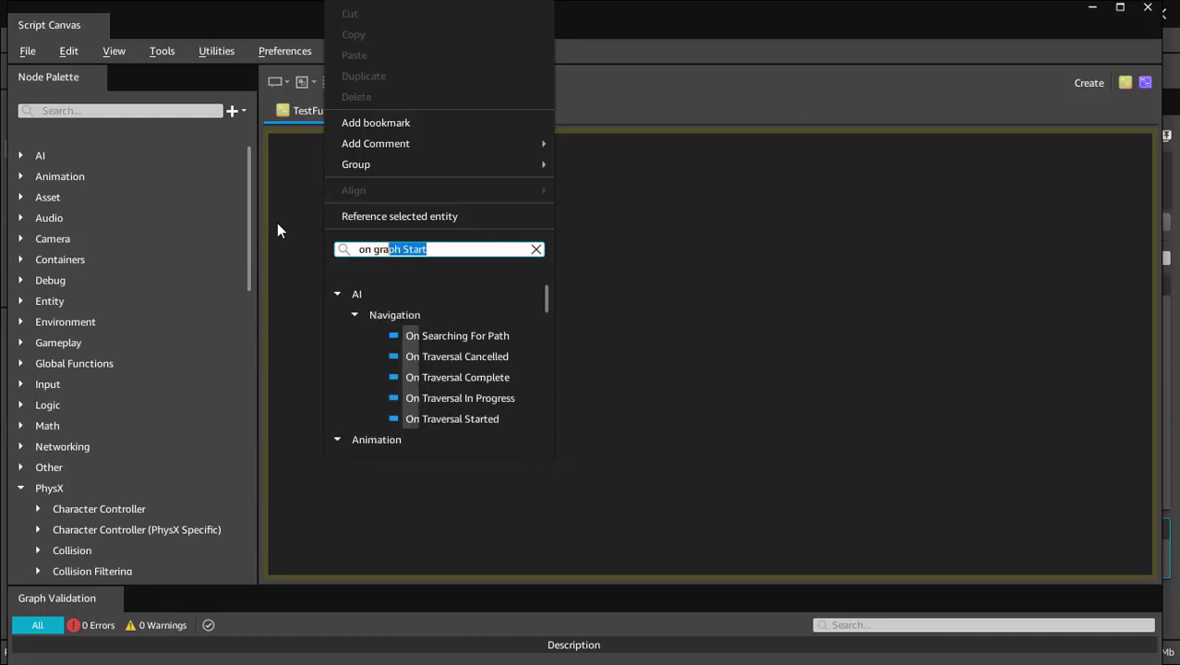
text(h)
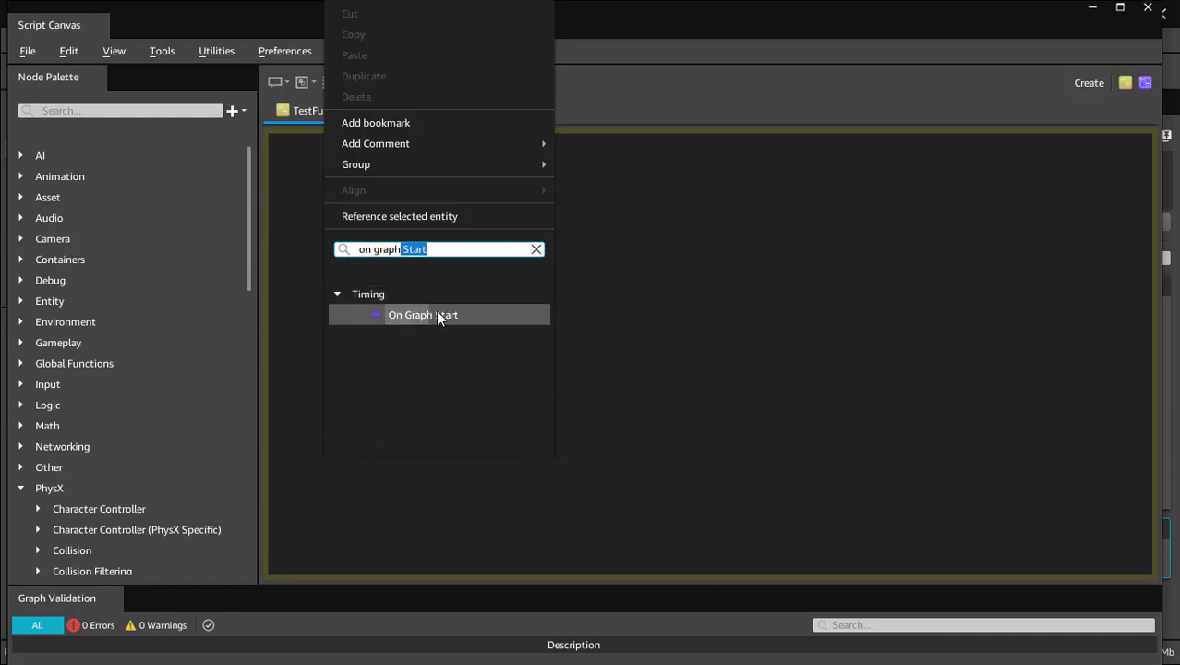
click(434, 315)
drag(397, 307, 449, 343)
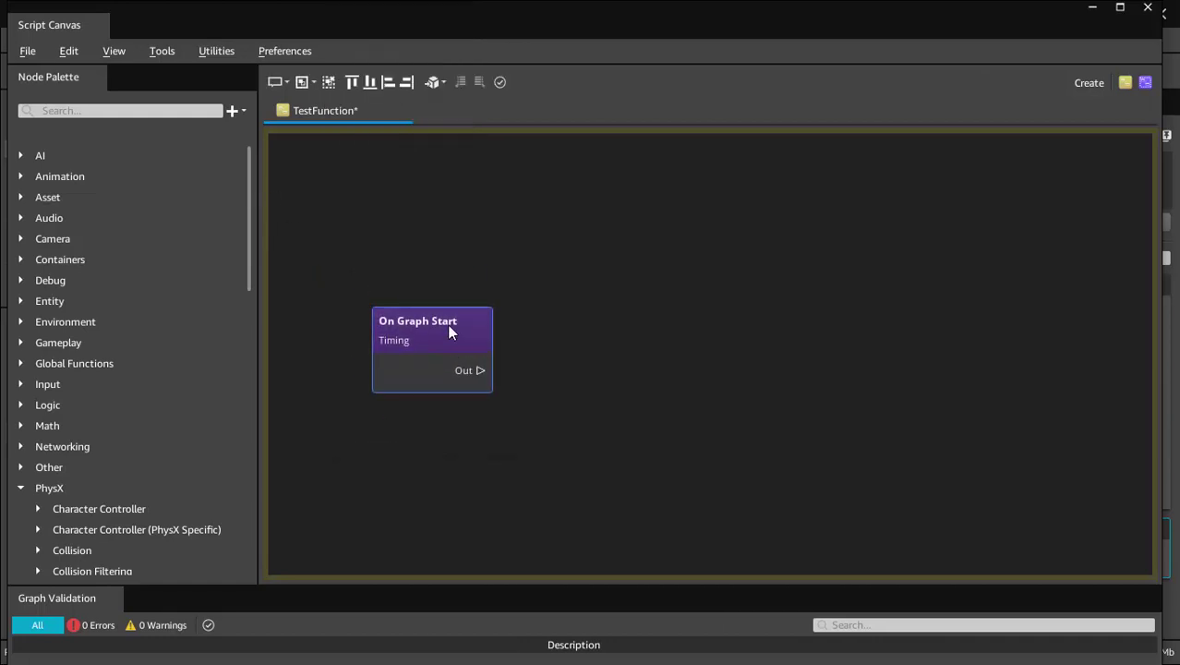
click(1126, 83)
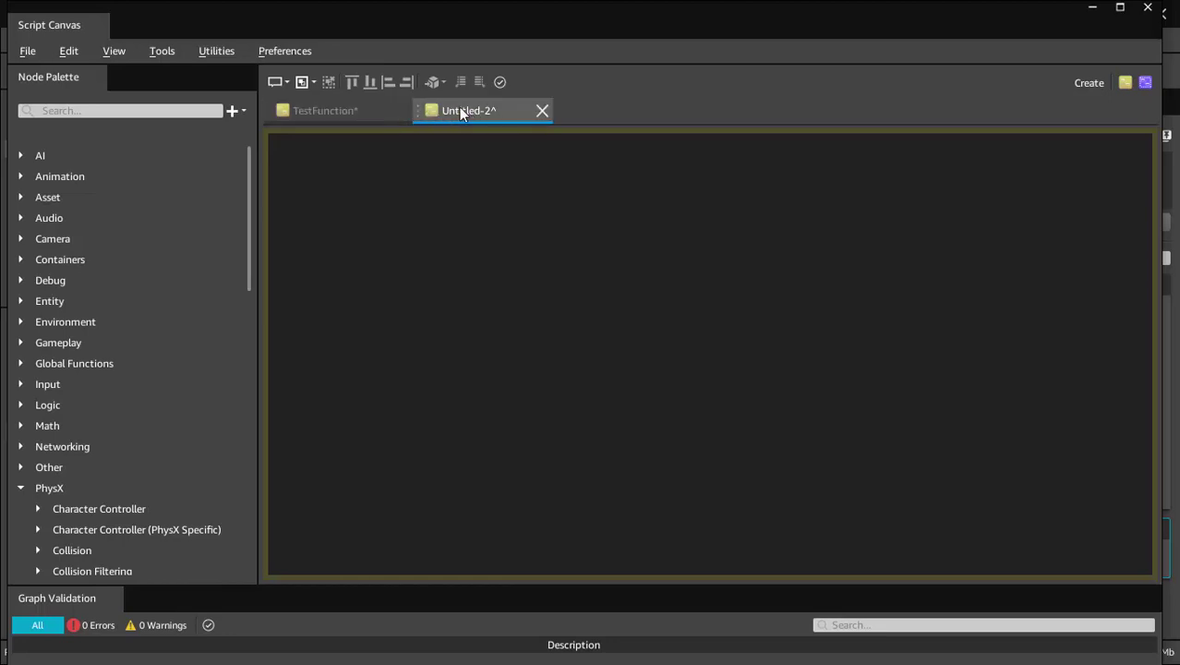
click(543, 110)
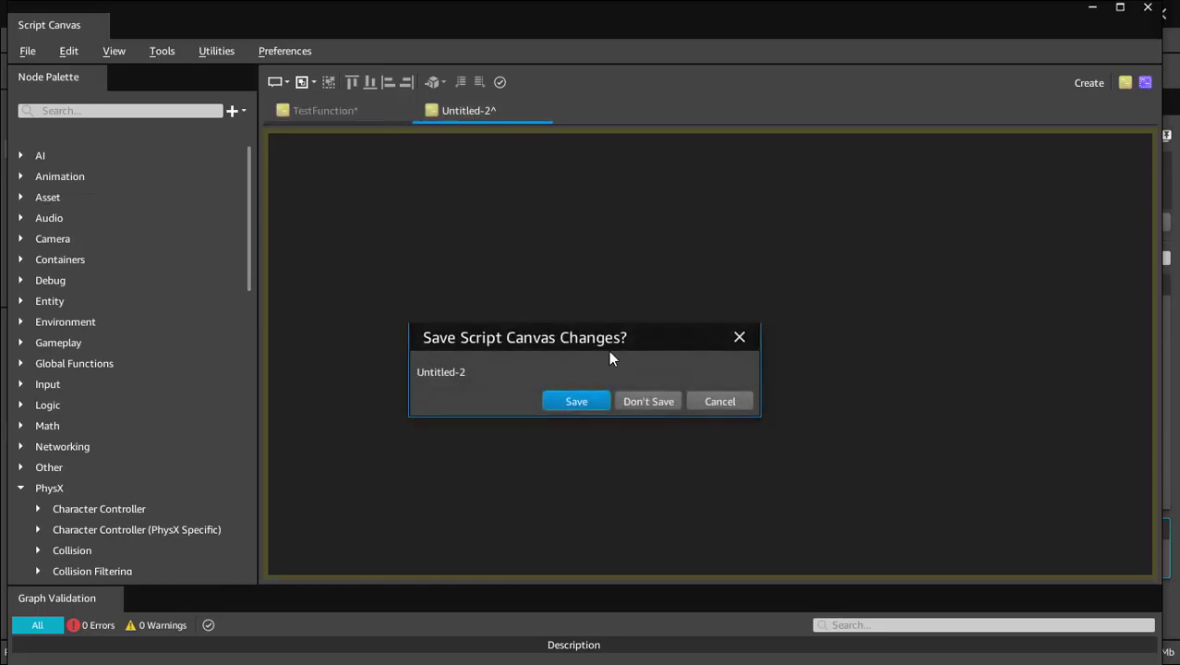
click(657, 400)
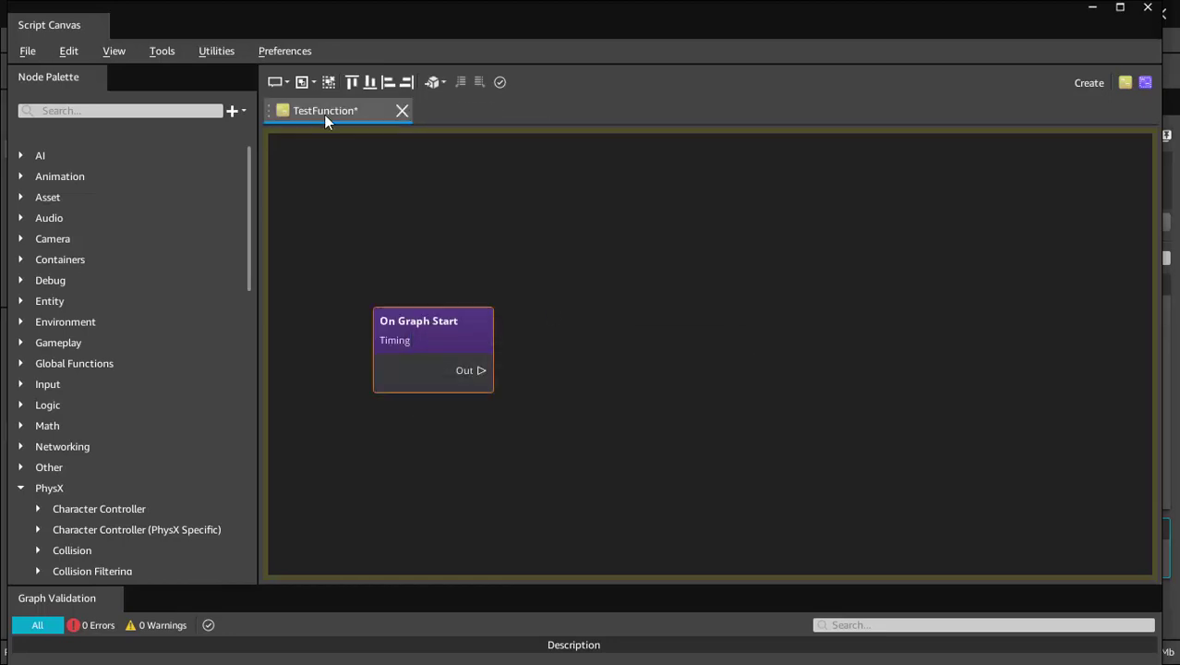
click(1144, 83)
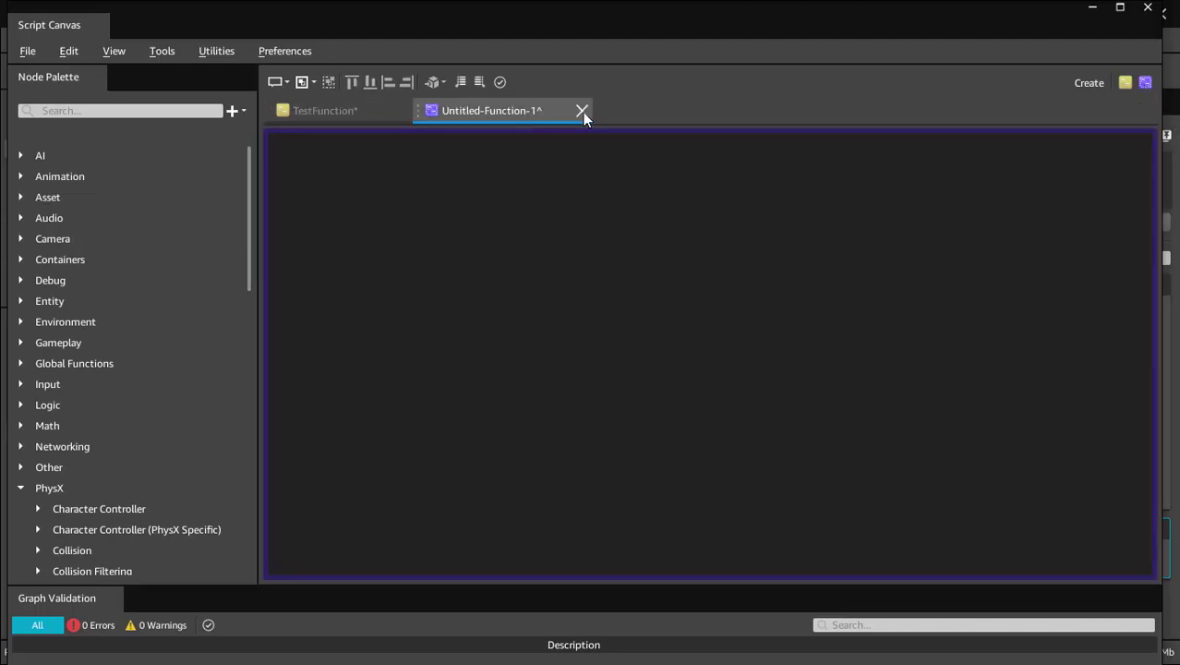
click(582, 110)
click(645, 401)
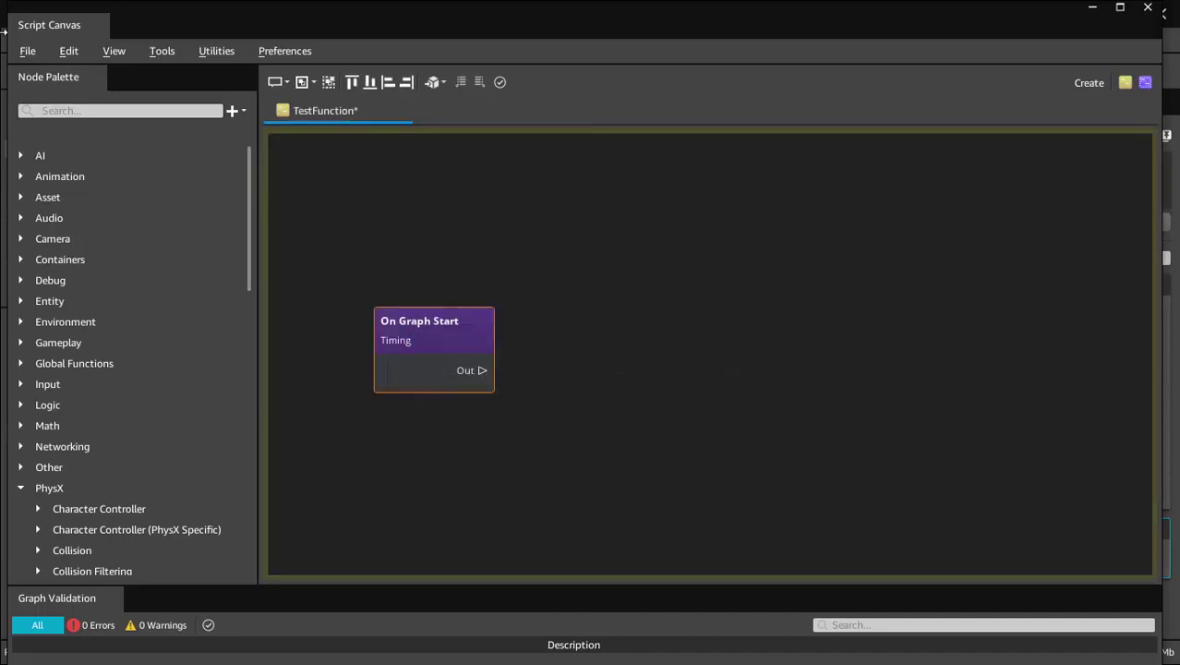
click(28, 51)
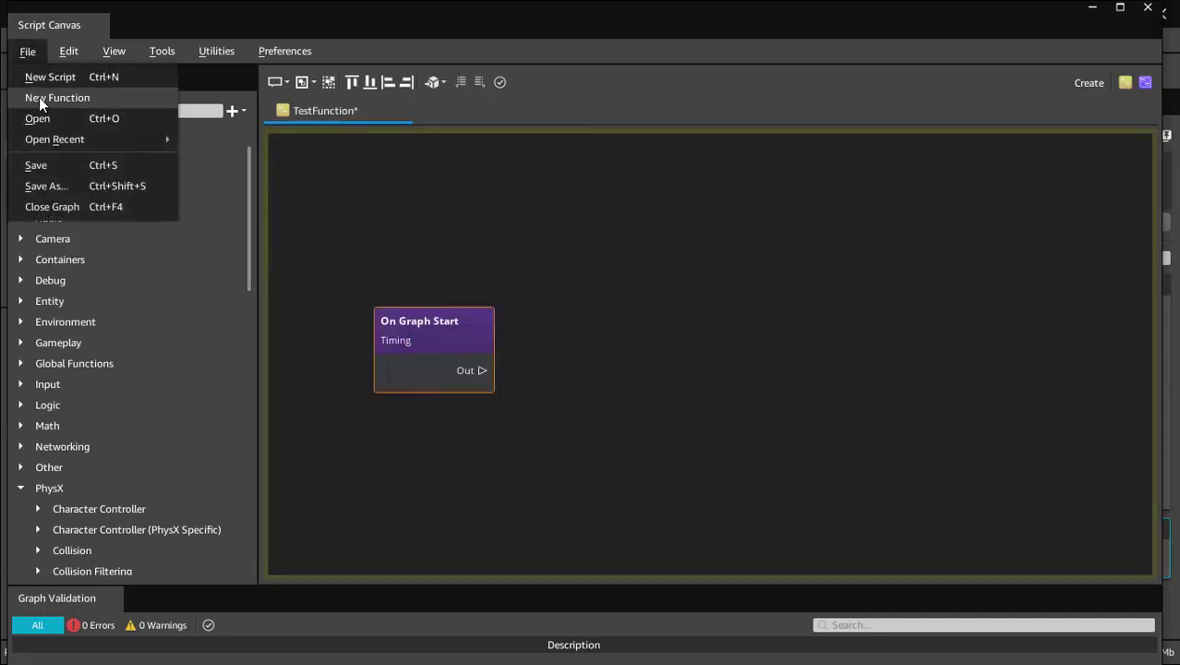
Step: Create a new function graph and collapse the PhysX and Physics (Legacy) node categories
click(39, 97)
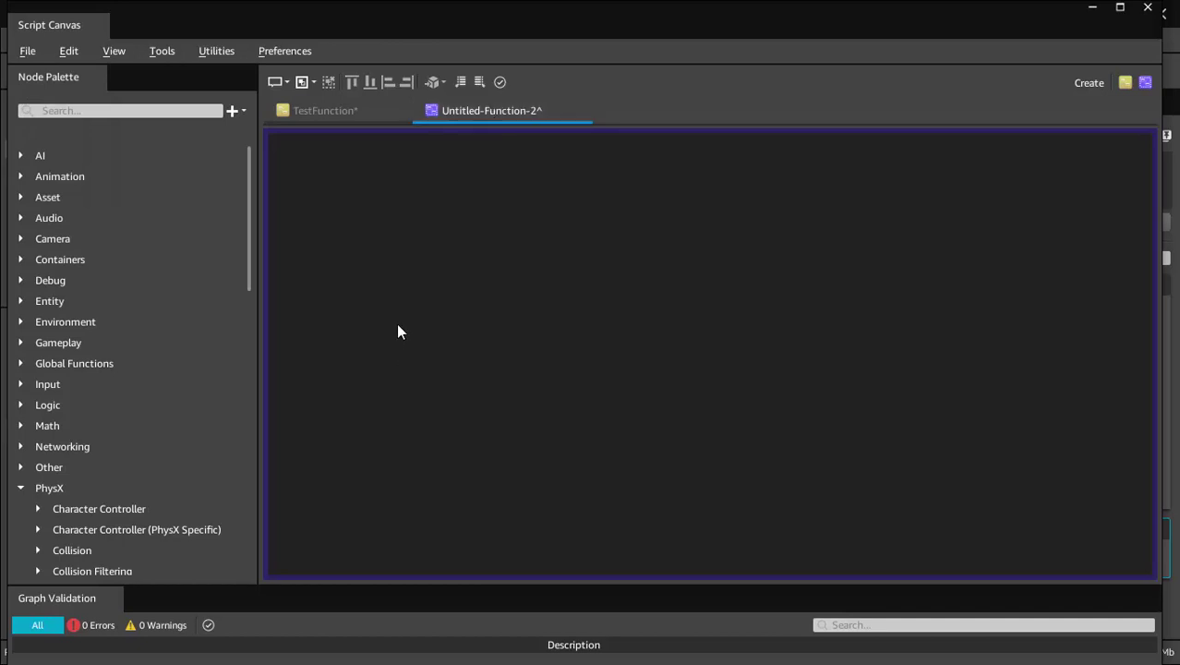
click(20, 488)
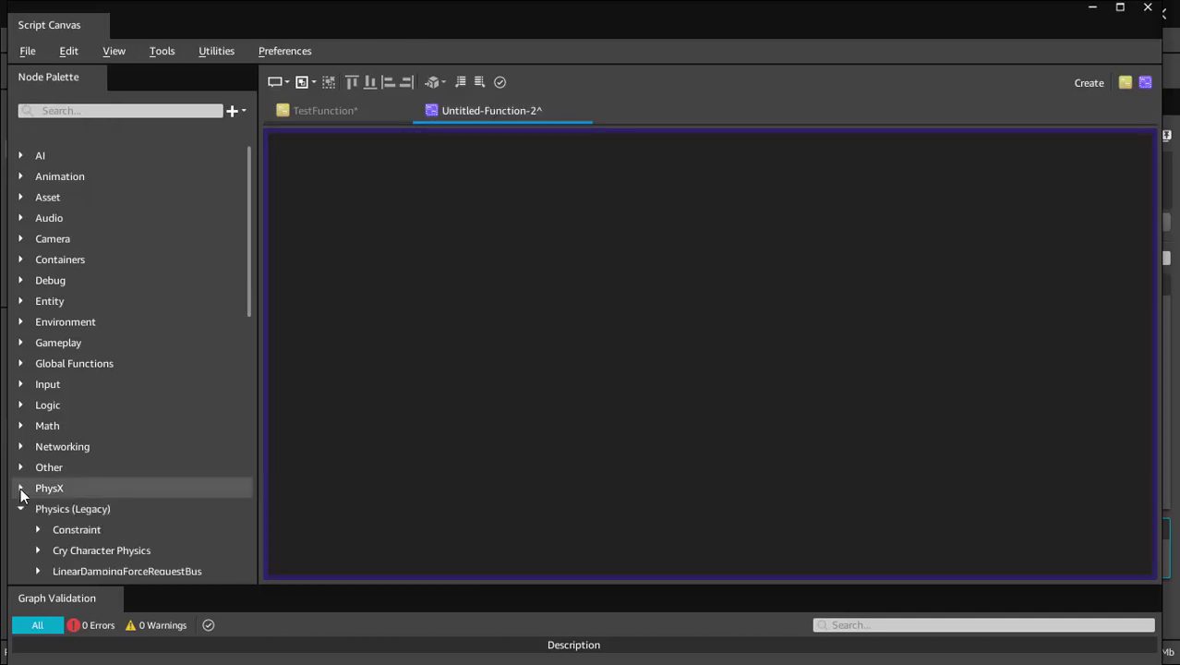
click(20, 509)
scroll(20, 514, down, 2)
scroll(20, 514, down, 1)
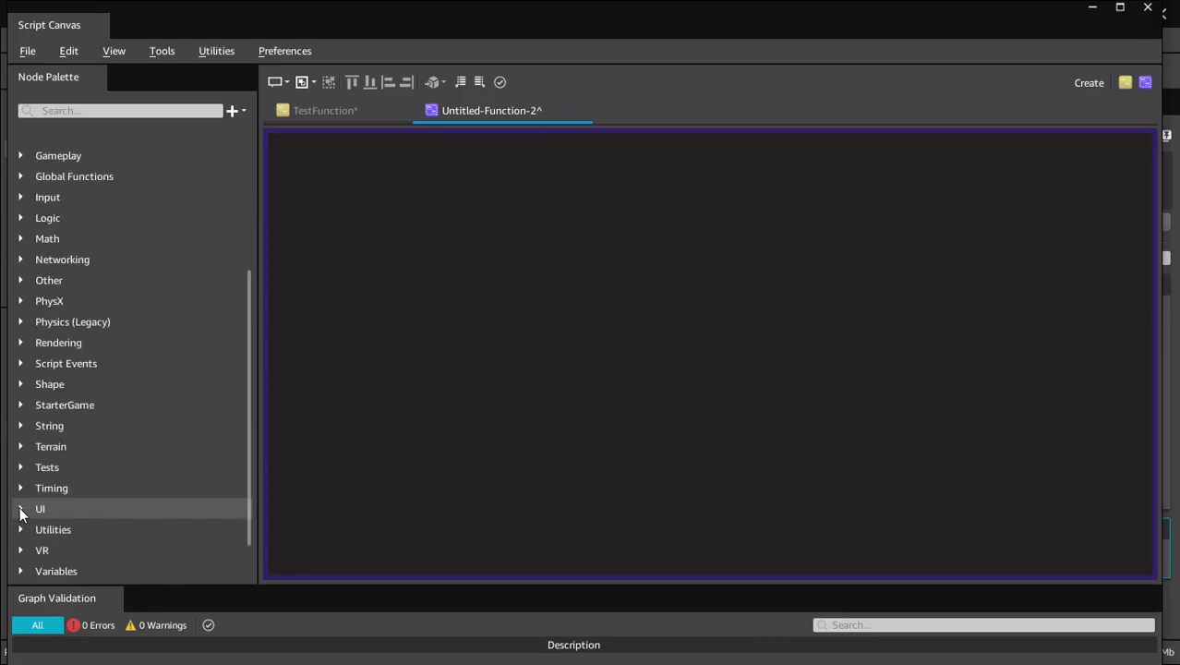
scroll(20, 514, down, 1)
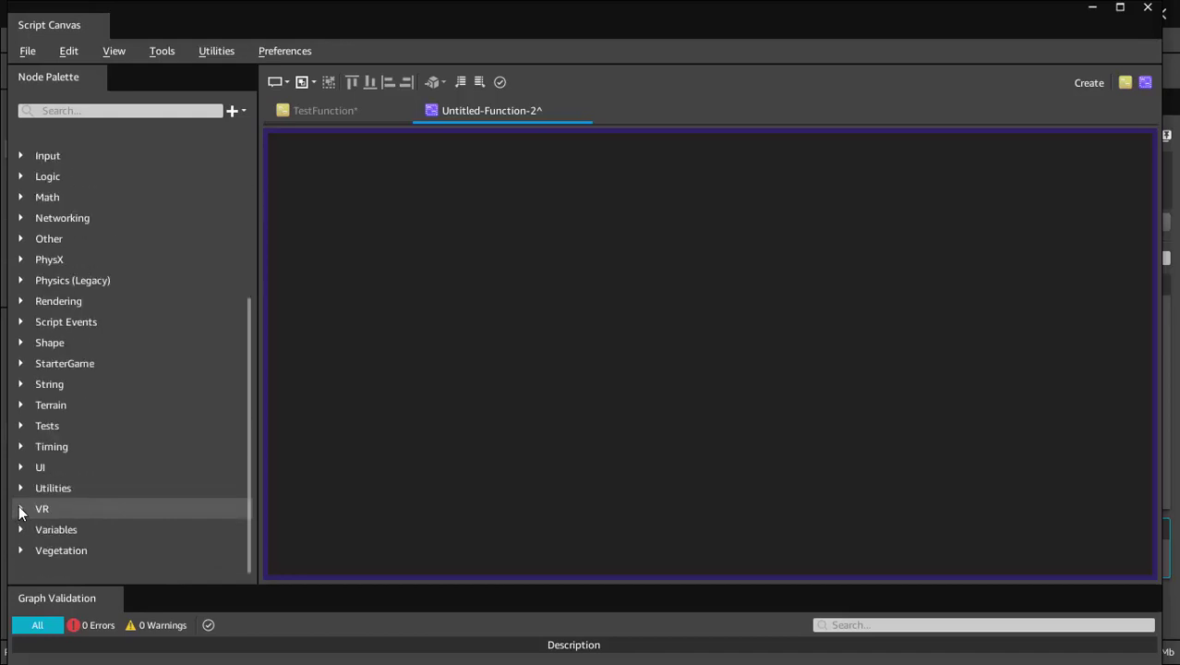
scroll(21, 513, up, 3)
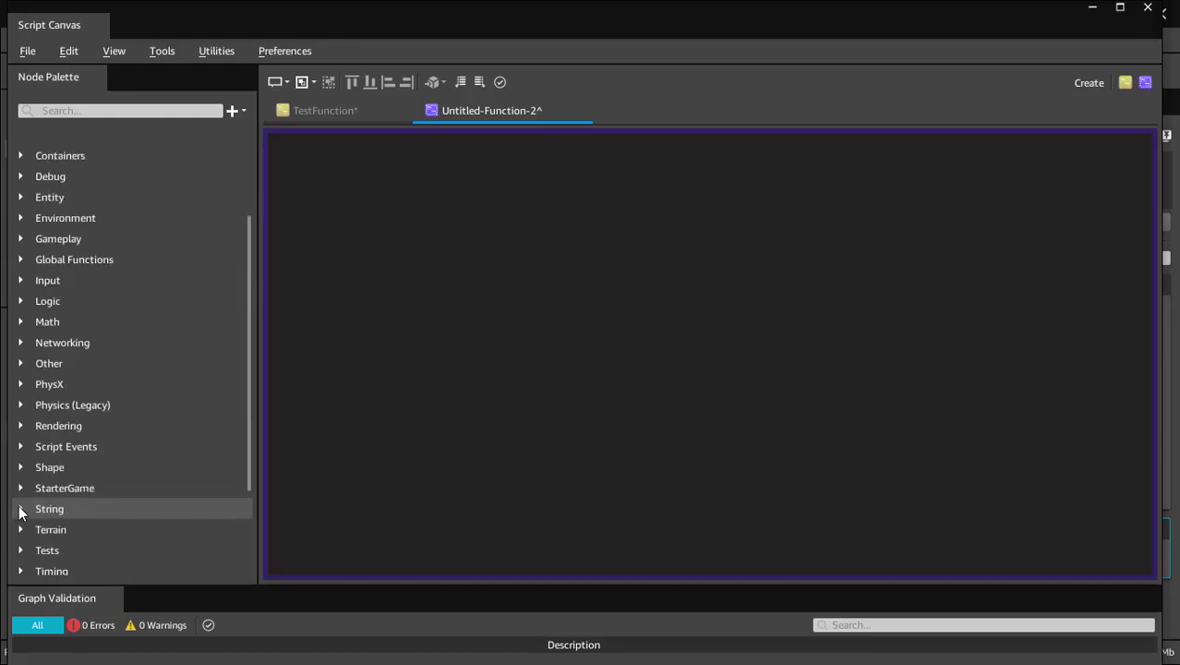
scroll(21, 513, up, 1)
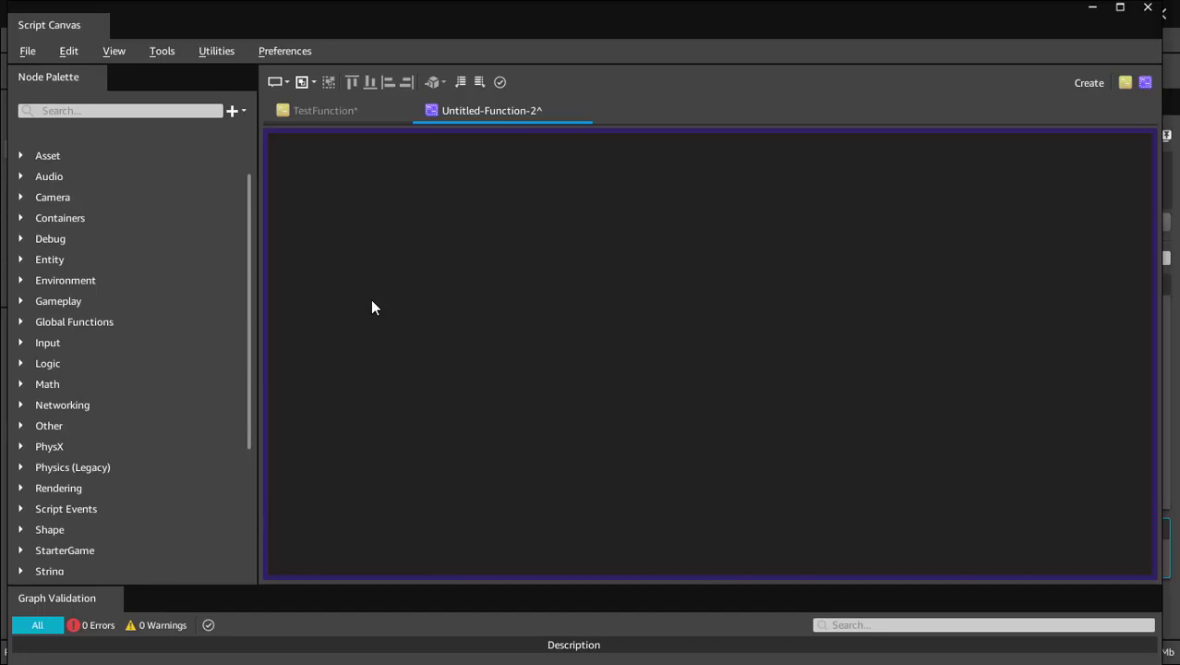
Step: Add New Input and New Output nodes, then box-select and delete both
click(460, 83)
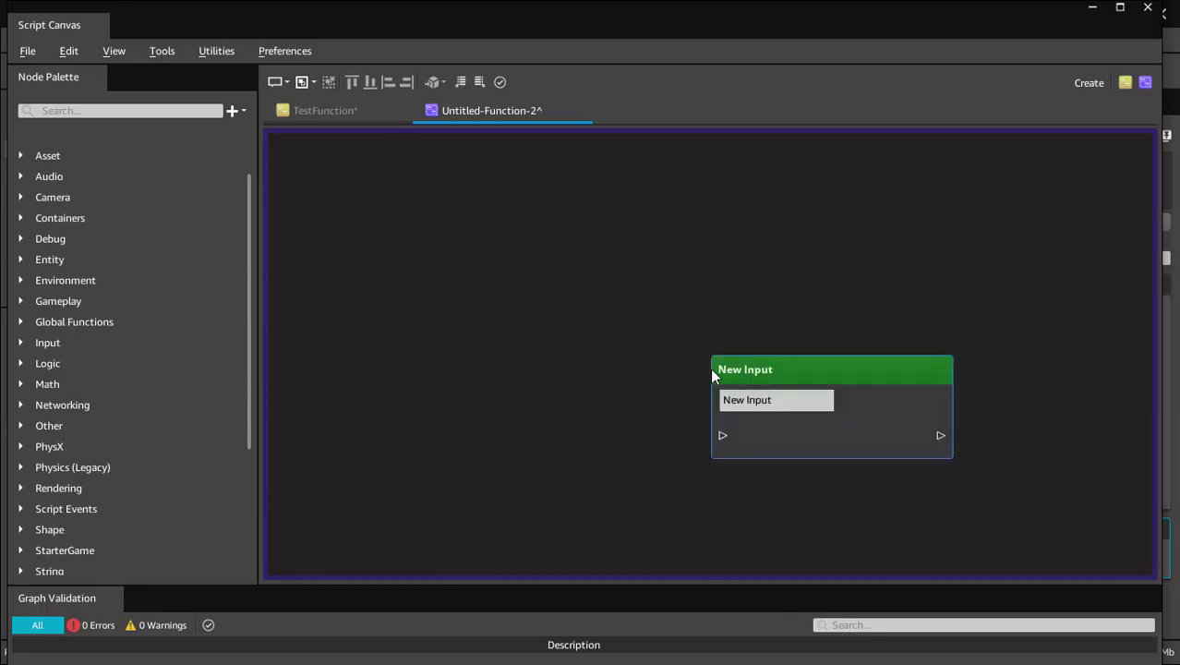
drag(713, 370, 367, 318)
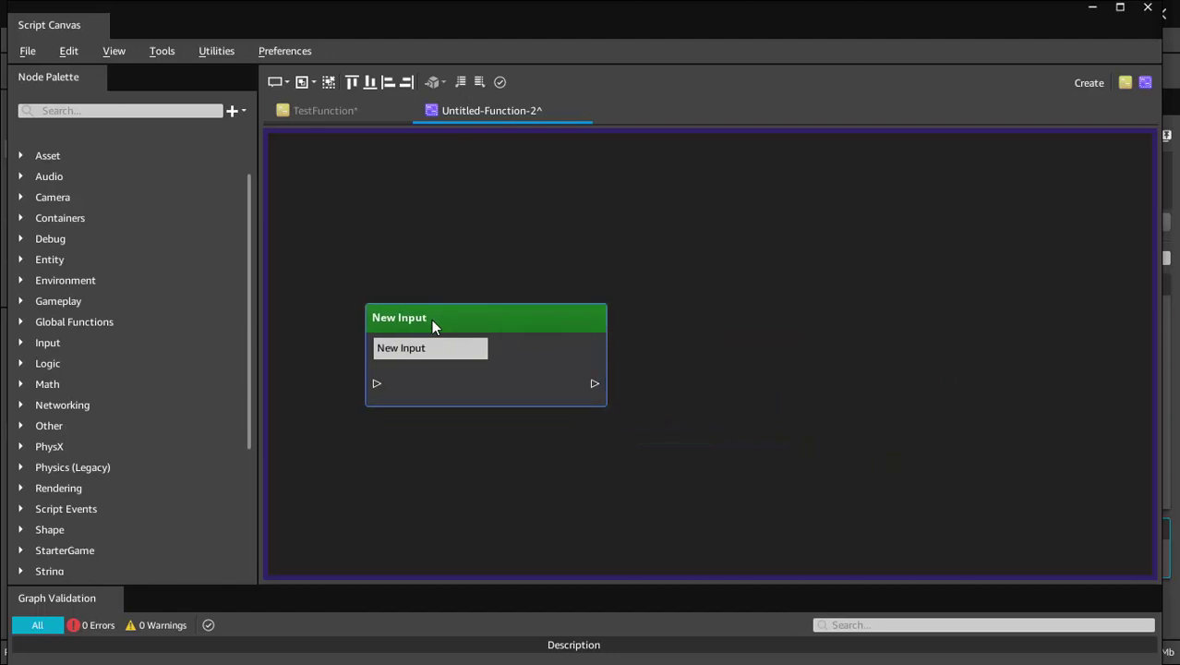
click(480, 82)
drag(690, 341, 741, 329)
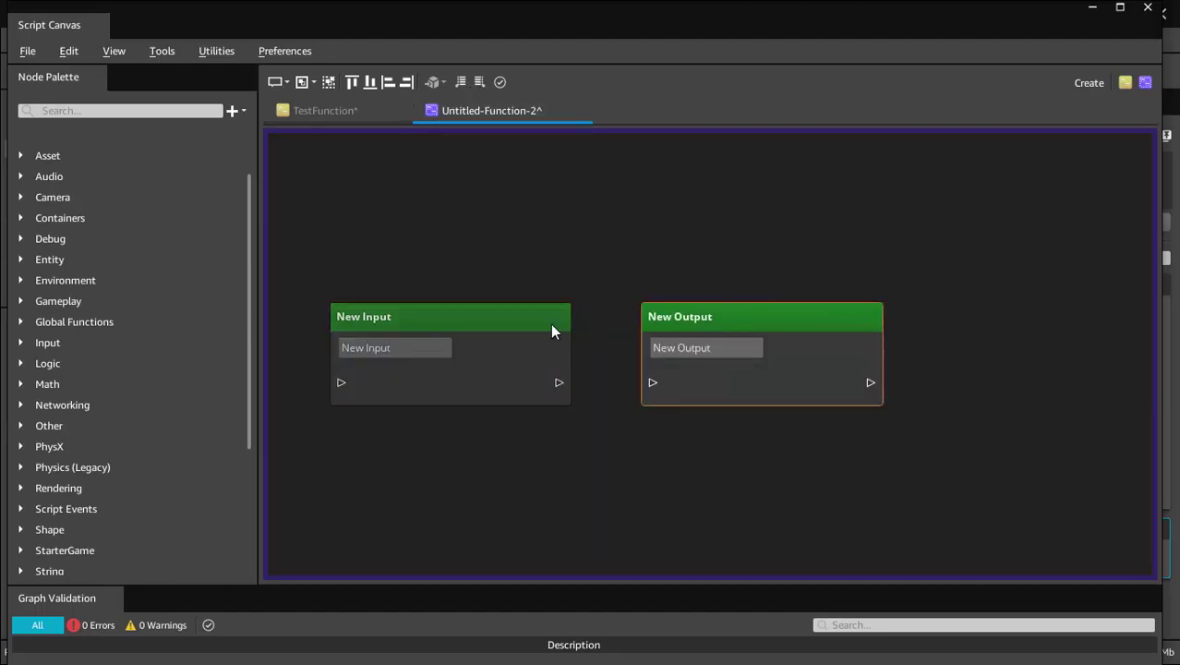
drag(478, 236, 764, 415)
key(Delete)
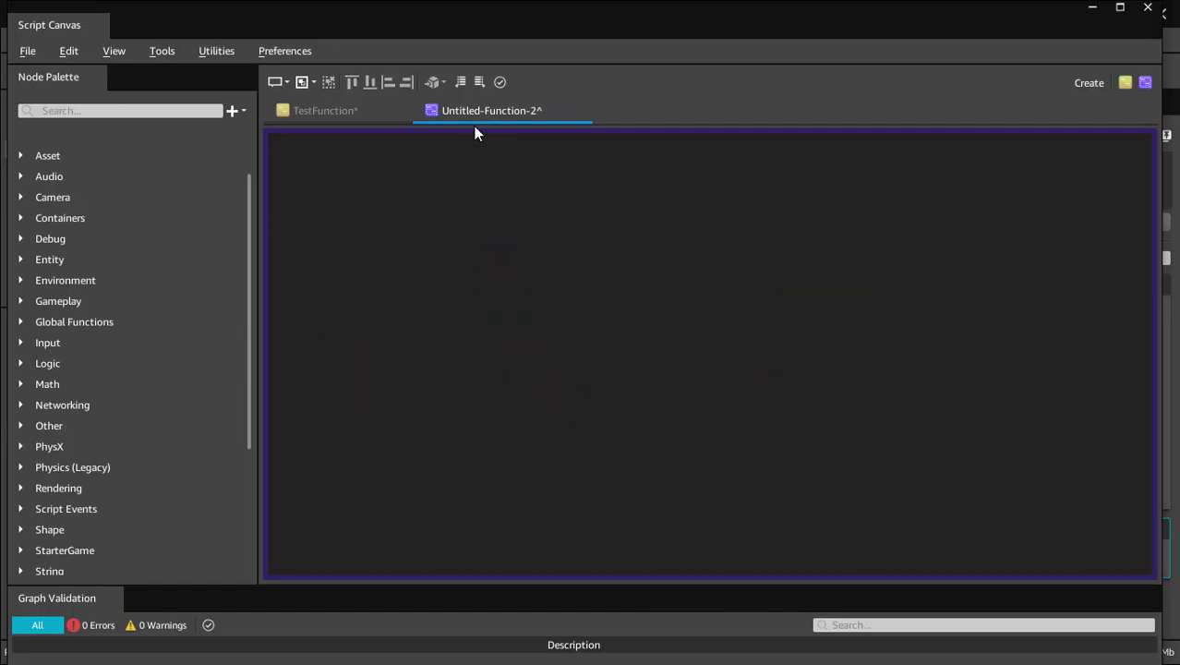
Step: Add fresh New Input and New Output nodes, placing New Output to the right
click(479, 82)
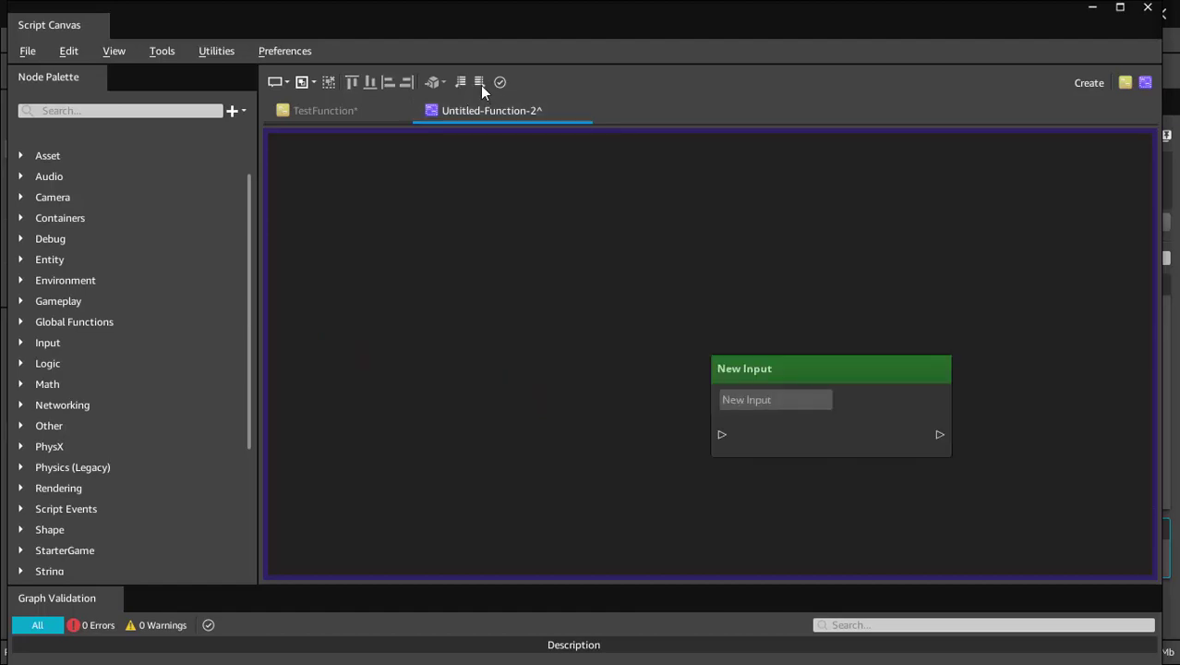
click(481, 84)
click(652, 313)
mouse_move(652, 313)
mouse_down()
mouse_move(814, 315)
mouse_move(780, 299)
mouse_up()
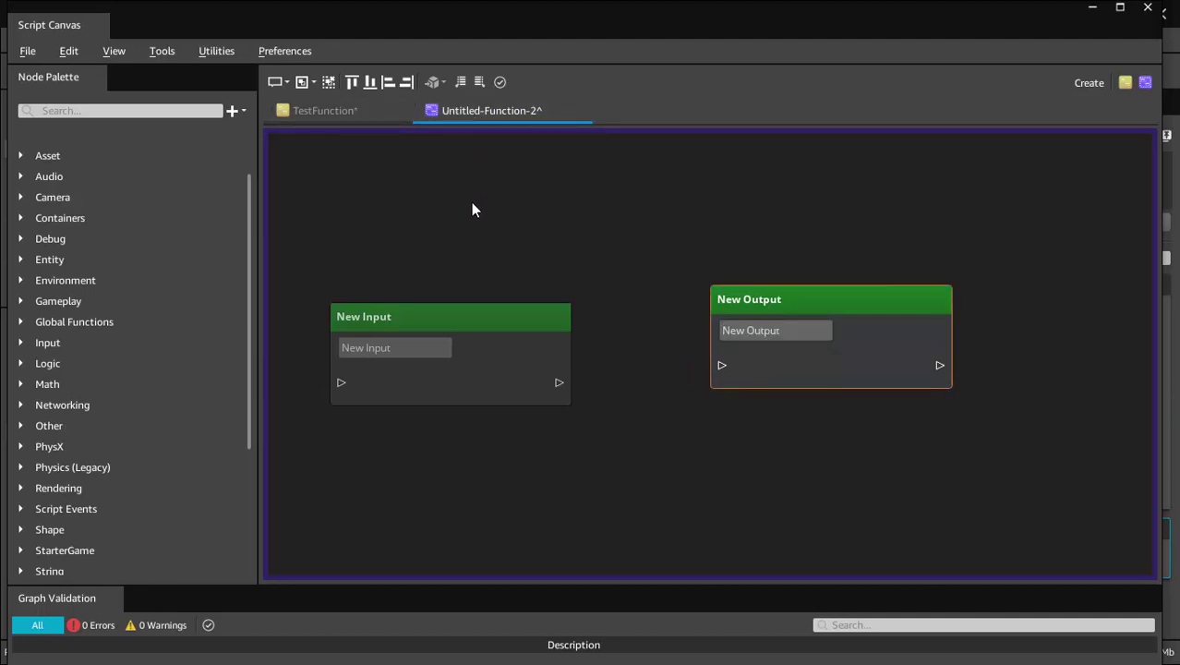
Step: Save the function graph as TestFunctionGraph in StarterGame's ScriptCanvas folder
click(28, 55)
click(41, 168)
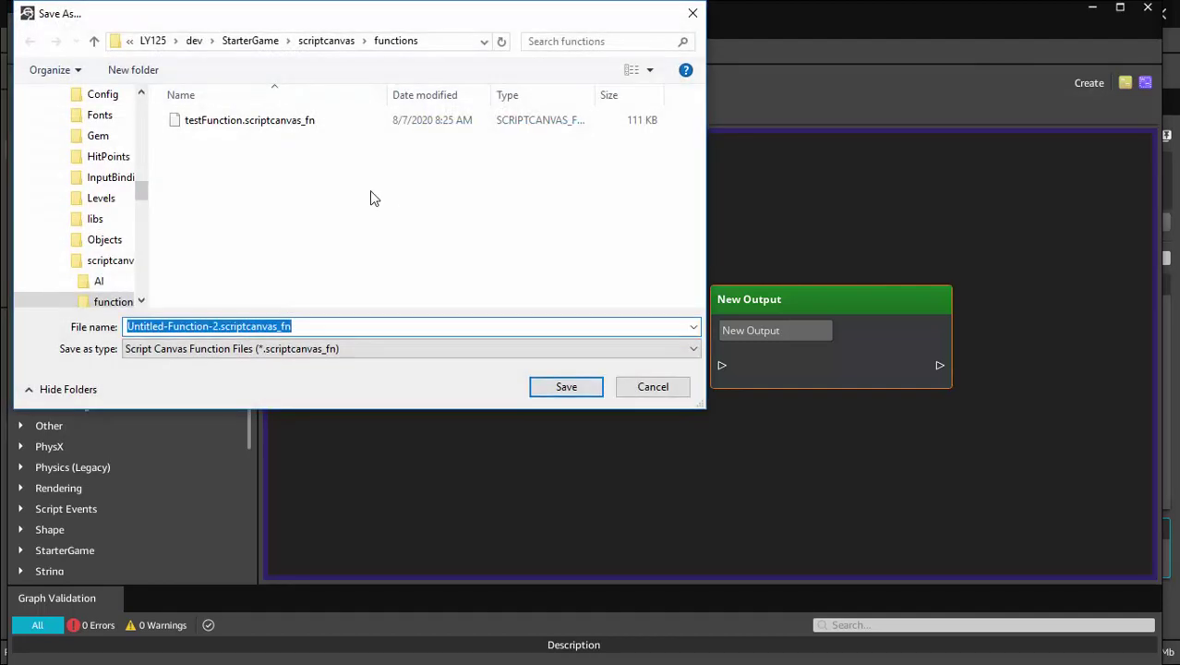
click(251, 42)
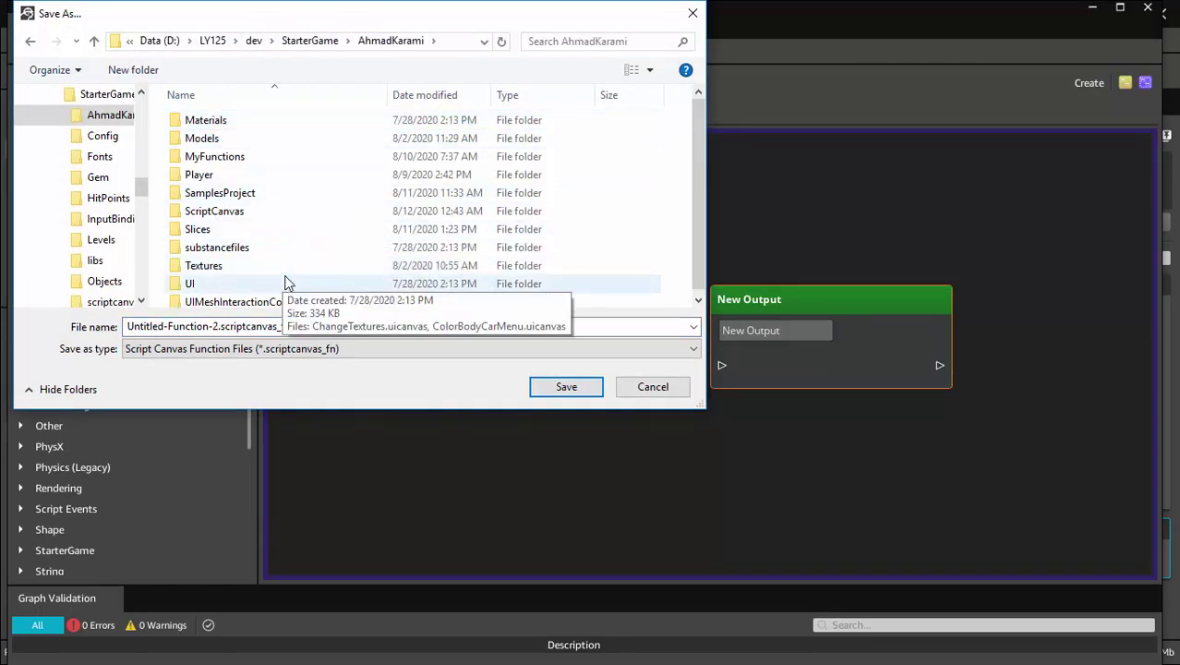
double_click(259, 211)
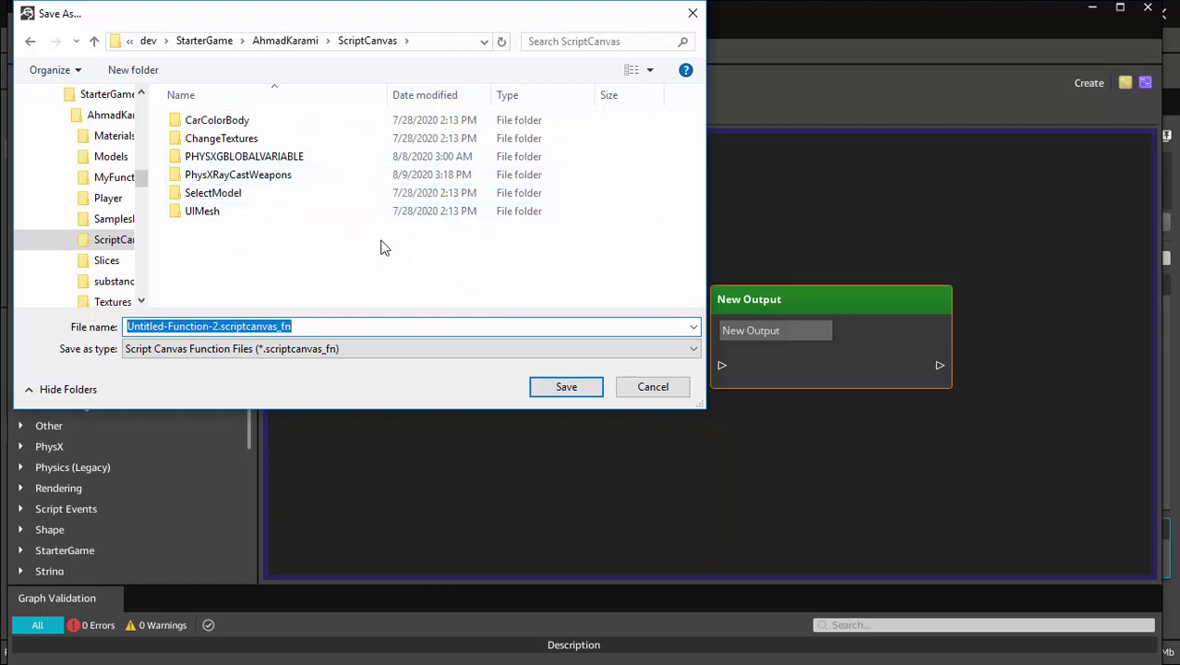
text(TestFu)
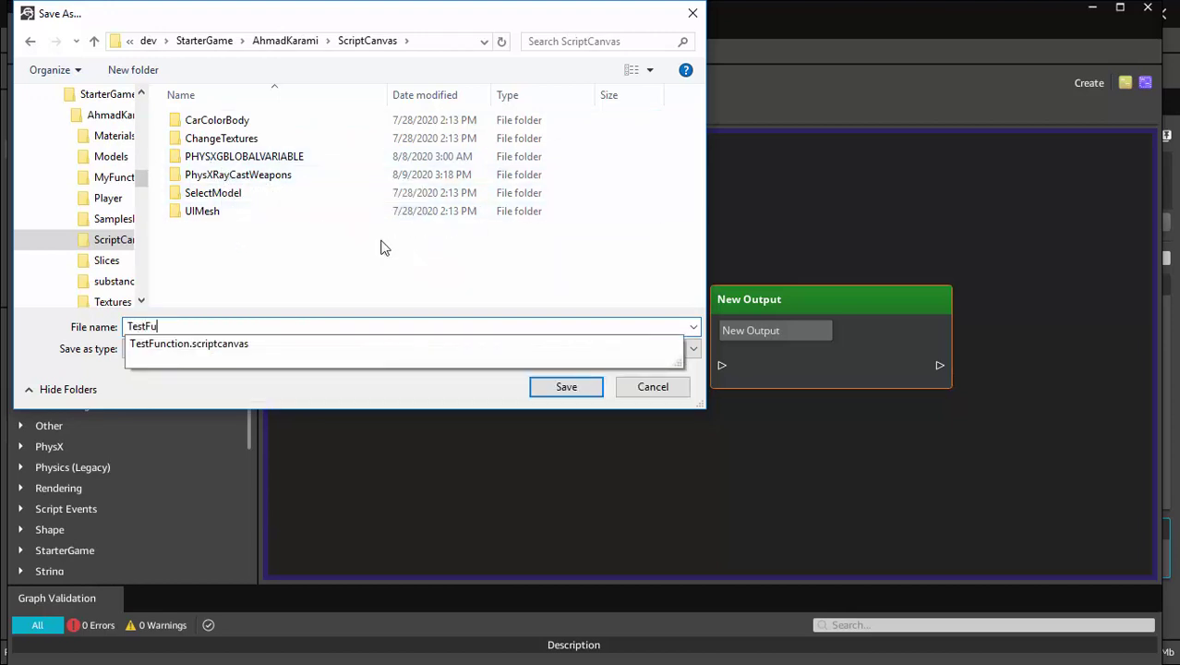
text(nction)
text(Gr)
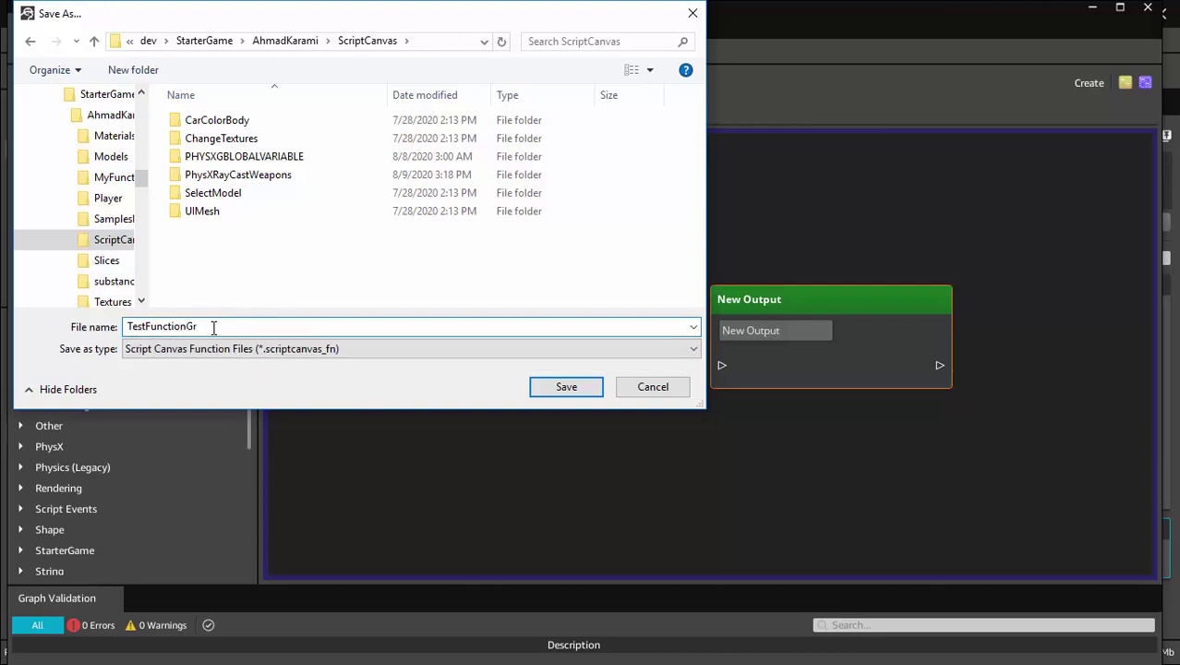
text(aph)
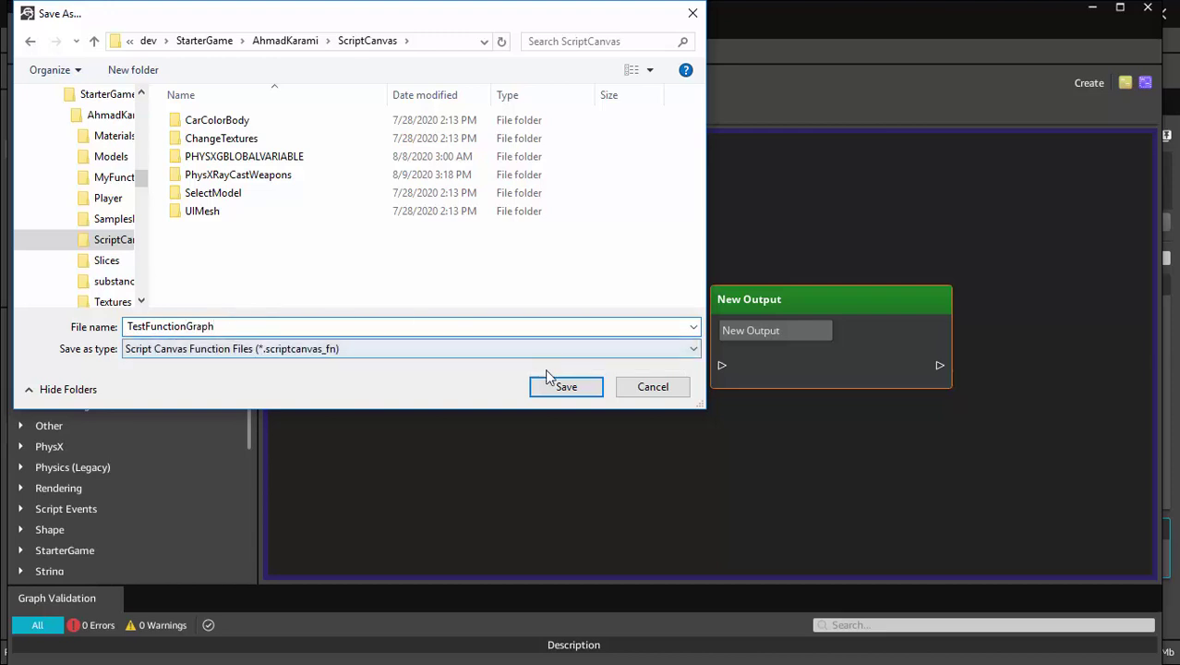
click(559, 386)
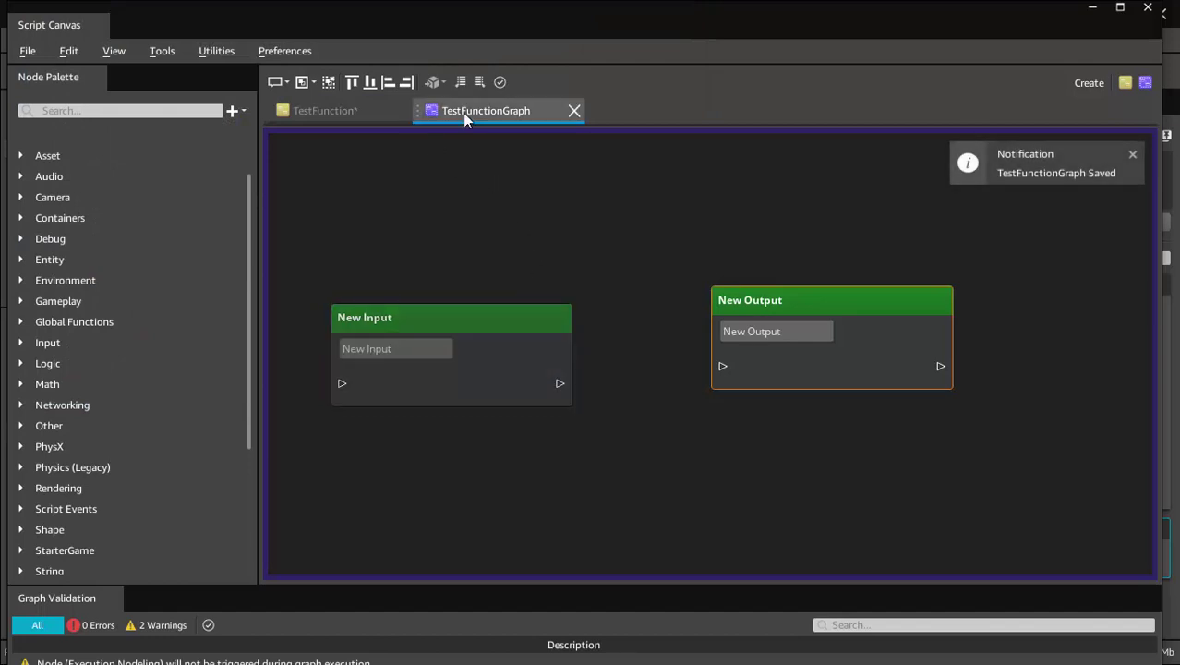
Step: Place a Global Functions testFunction node on the TestFunction graph
click(356, 118)
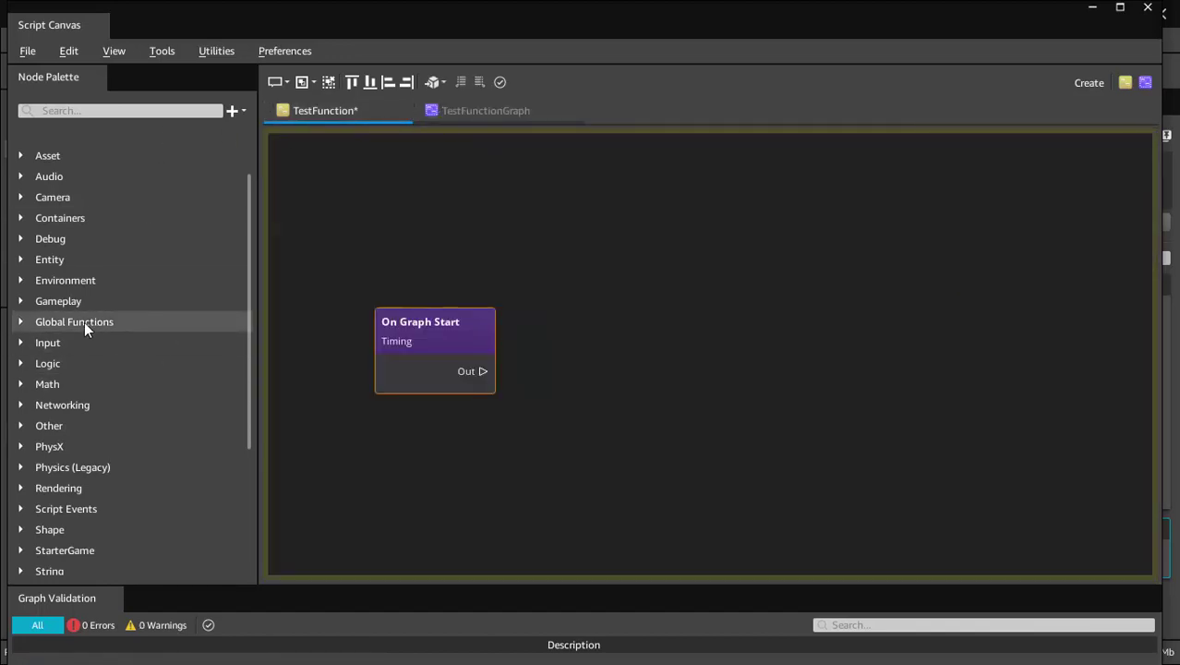
click(20, 324)
mouse_move(101, 343)
mouse_down()
mouse_move(622, 367)
mouse_move(621, 325)
mouse_up()
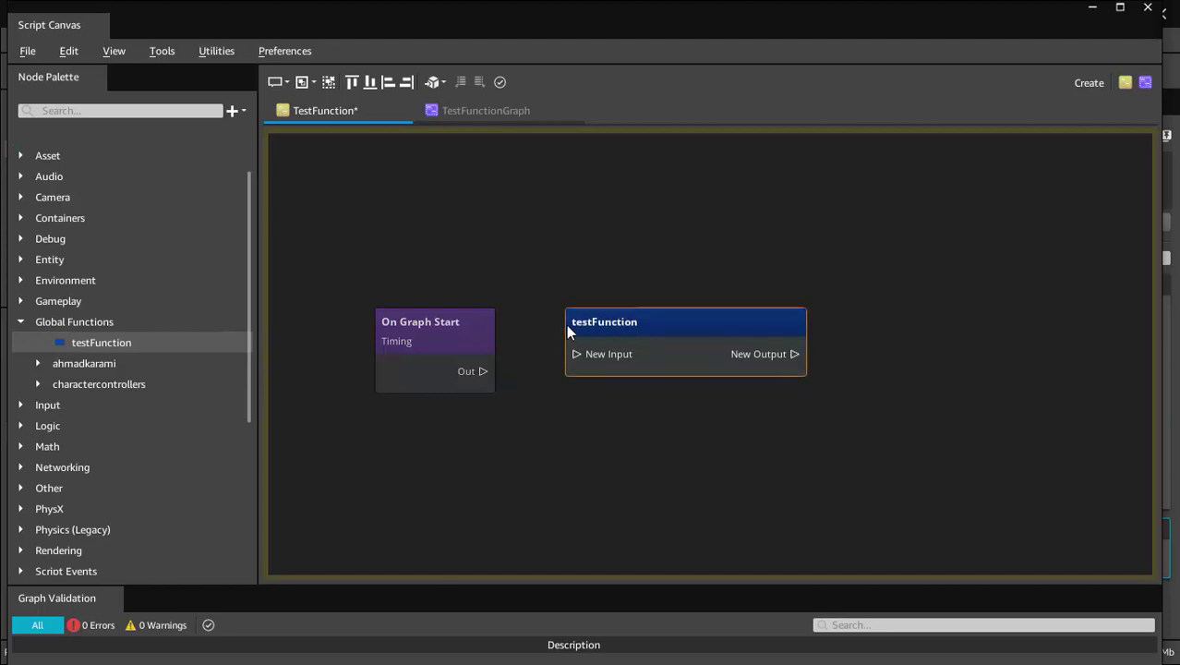
Step: Delete TestFunctionGraph's New Input and New Output nodes and save it
click(480, 109)
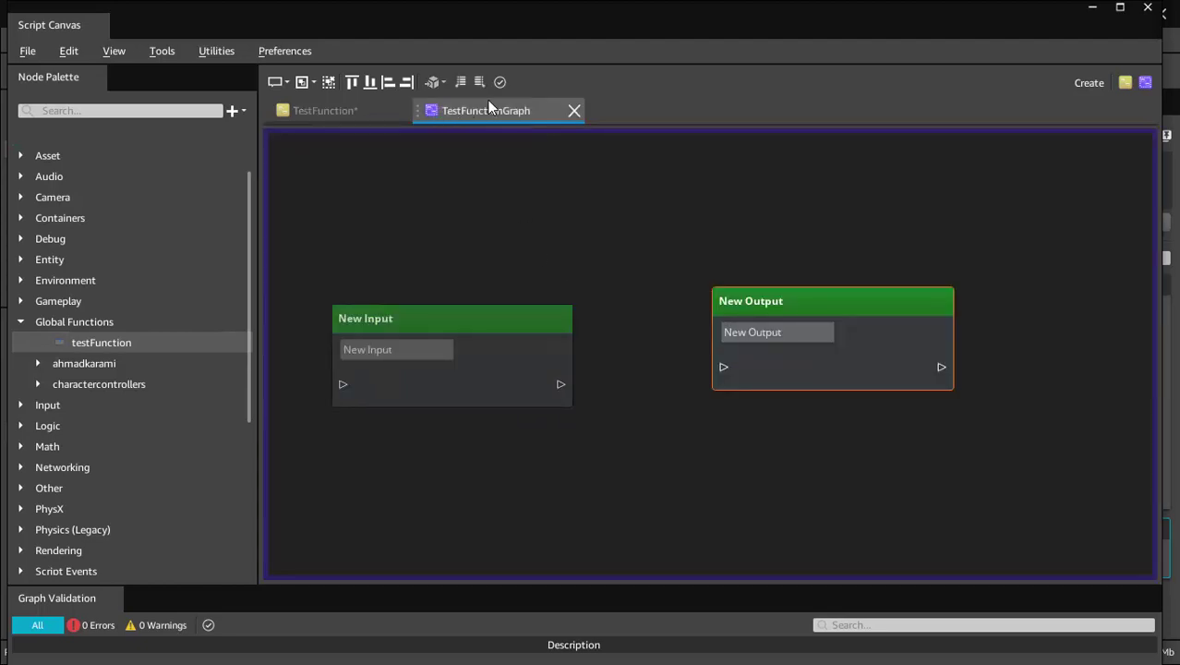
drag(435, 186, 792, 403)
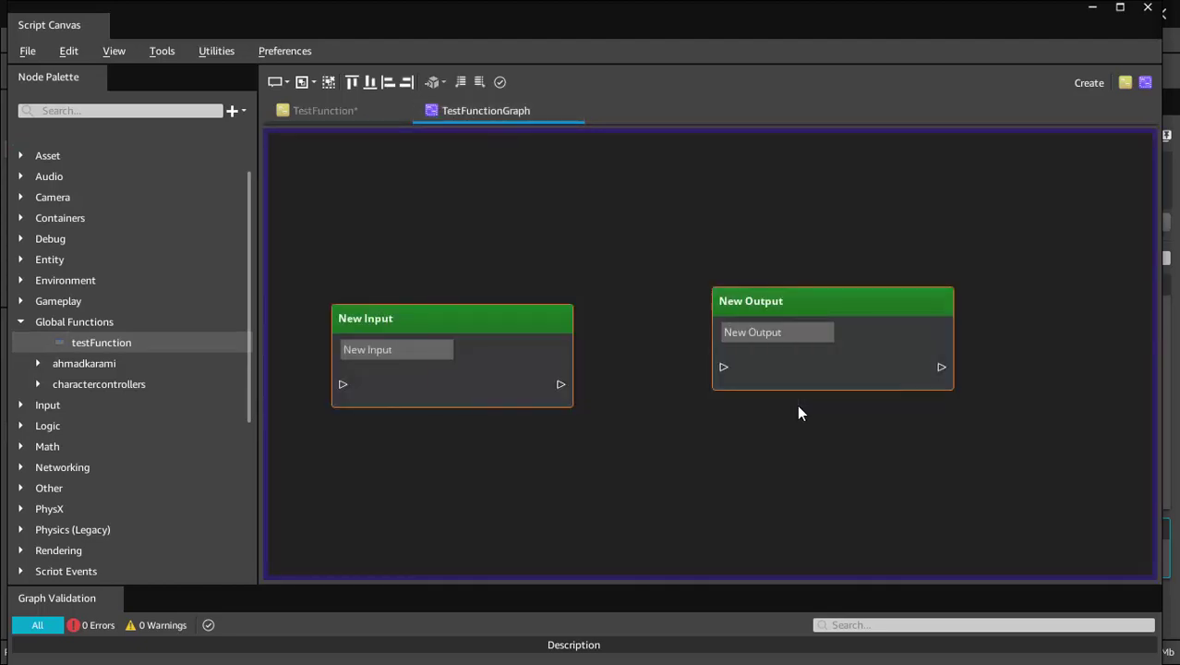
key(Delete)
click(28, 50)
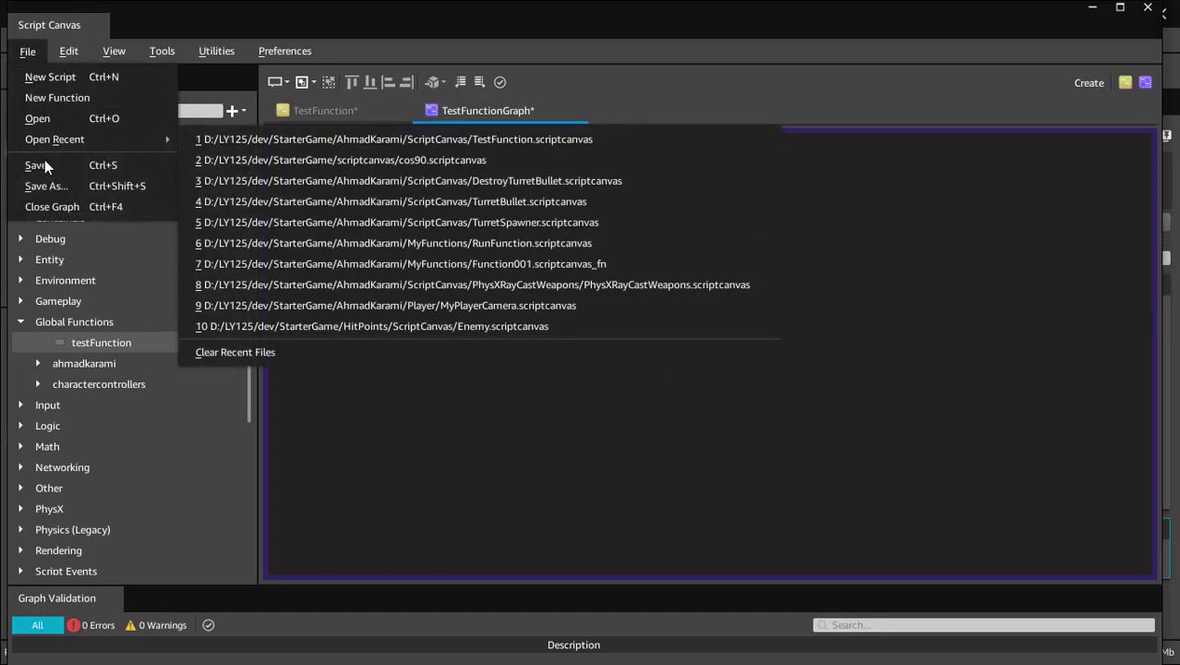
click(44, 161)
Step: Save TestFunction, then replace its testFunction node with a freshly placed one
click(342, 113)
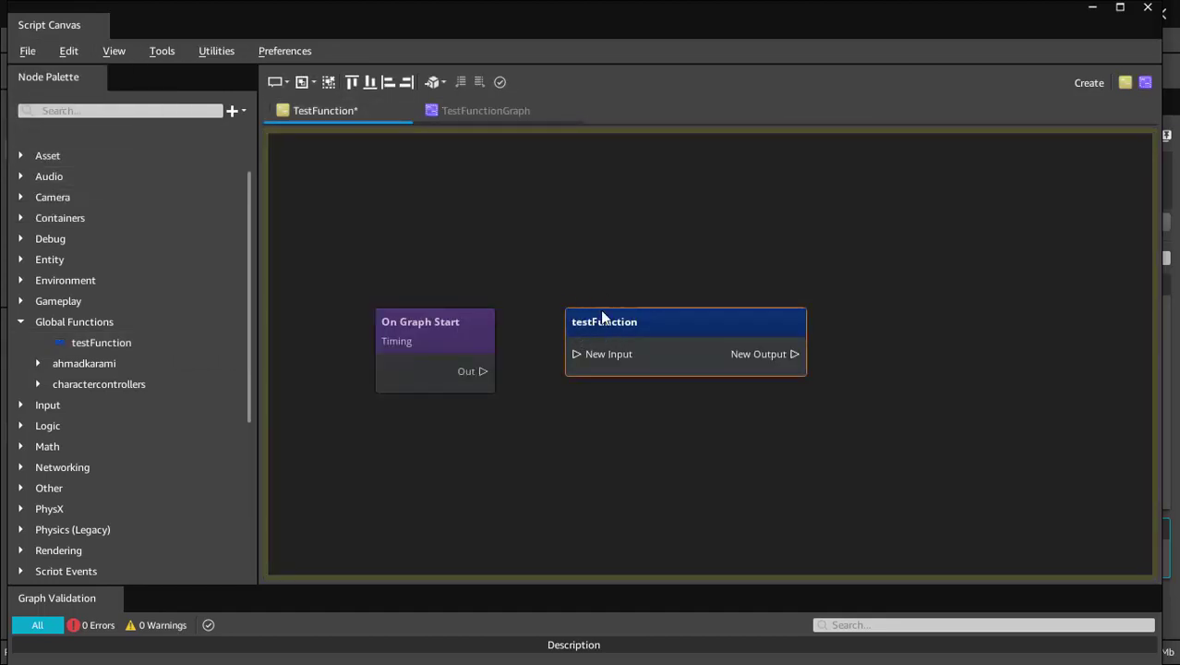
click(27, 53)
click(48, 164)
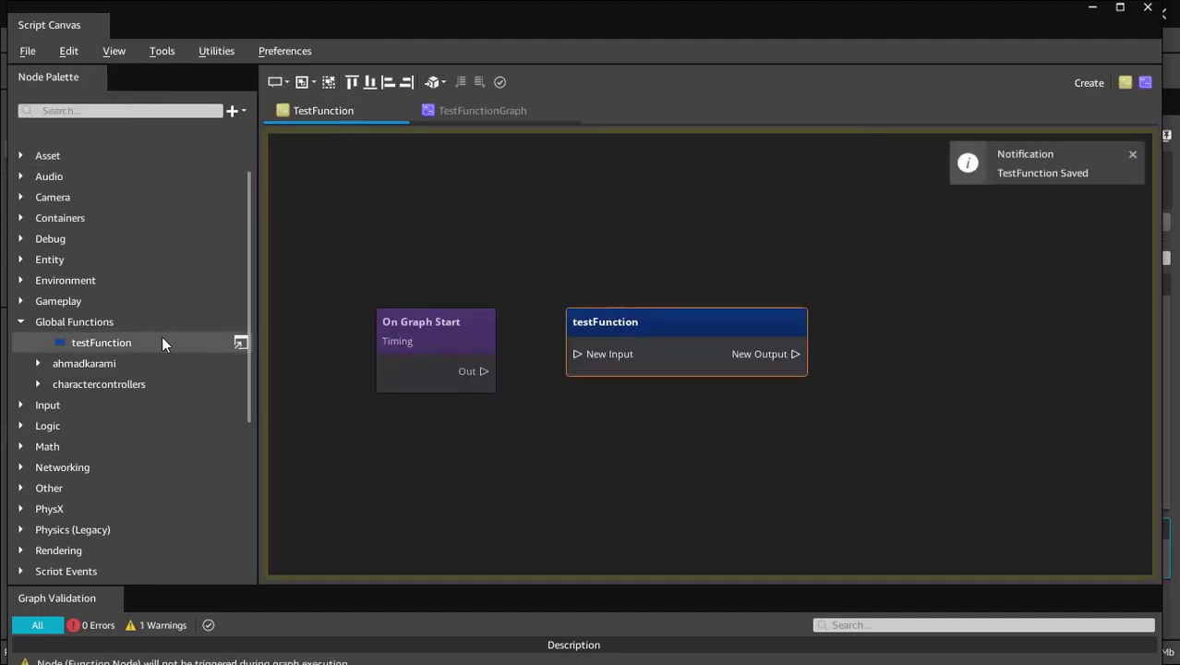
key(Delete)
mouse_move(162, 336)
mouse_down()
mouse_move(696, 379)
mouse_move(649, 359)
mouse_up()
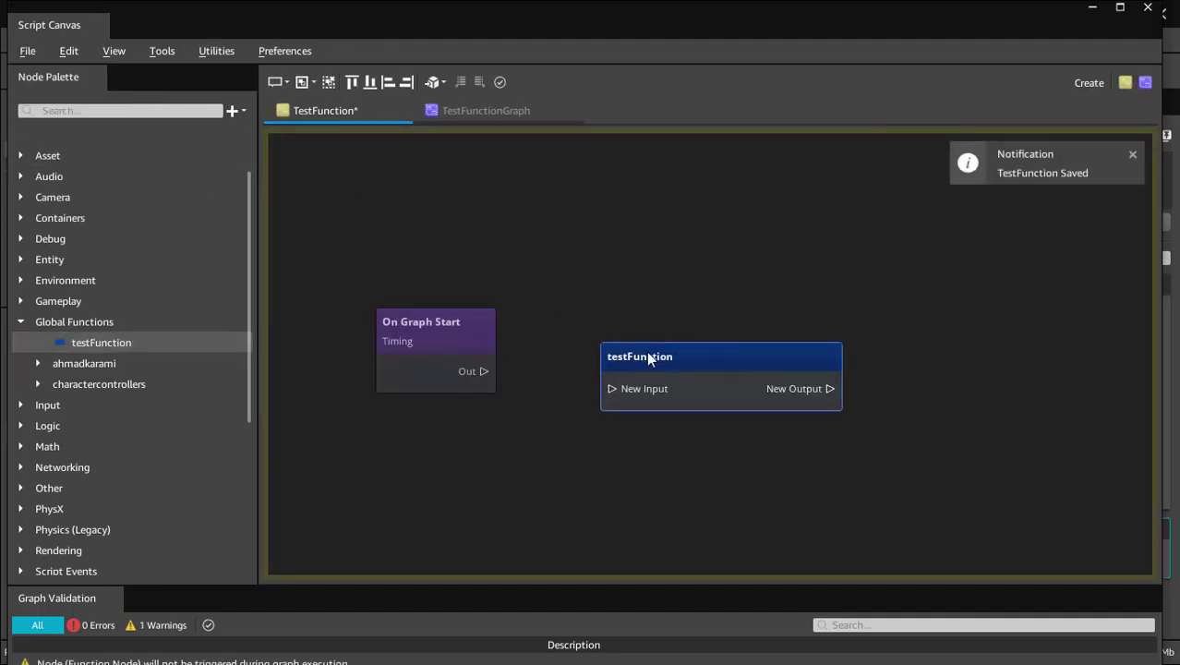
key(ctrl+Tab)
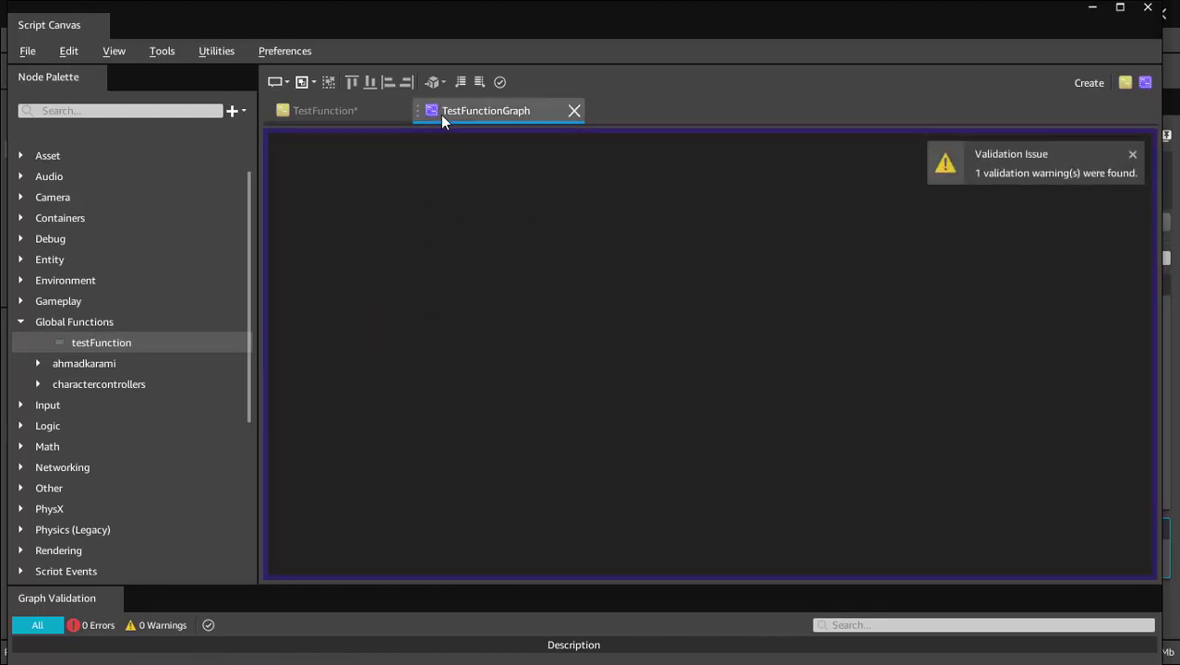
Step: Close TestFunctionGraph, inspect the testFunction node's own graph, then delete the testFunction node
click(574, 110)
drag(652, 367, 634, 316)
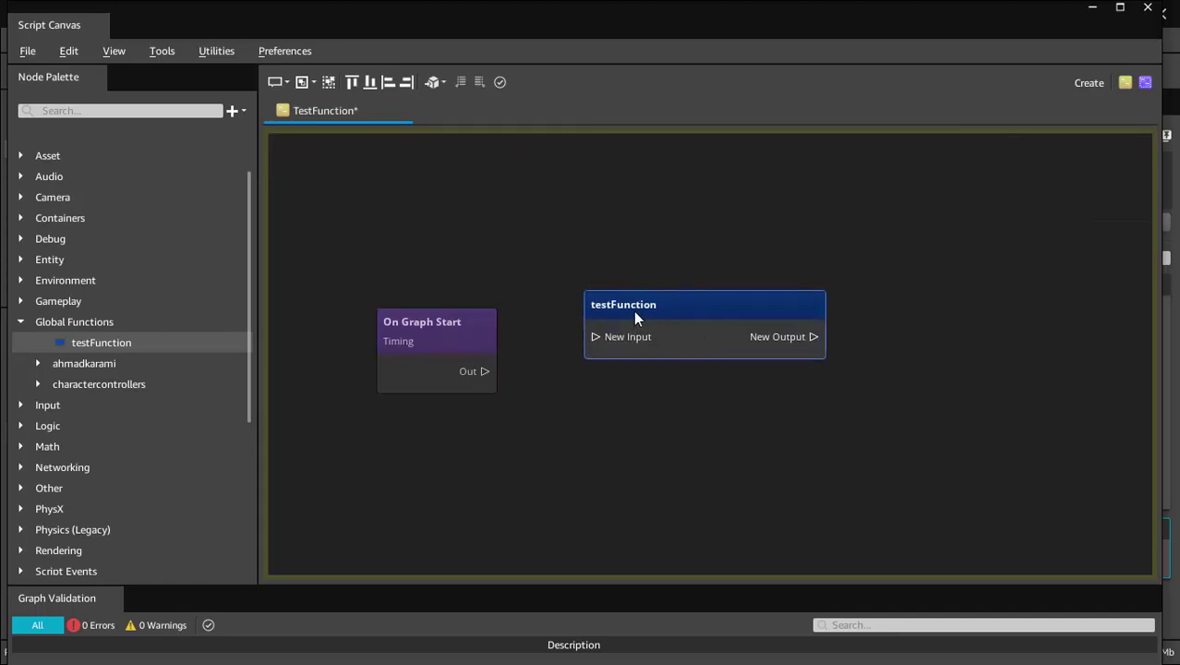
double_click(642, 302)
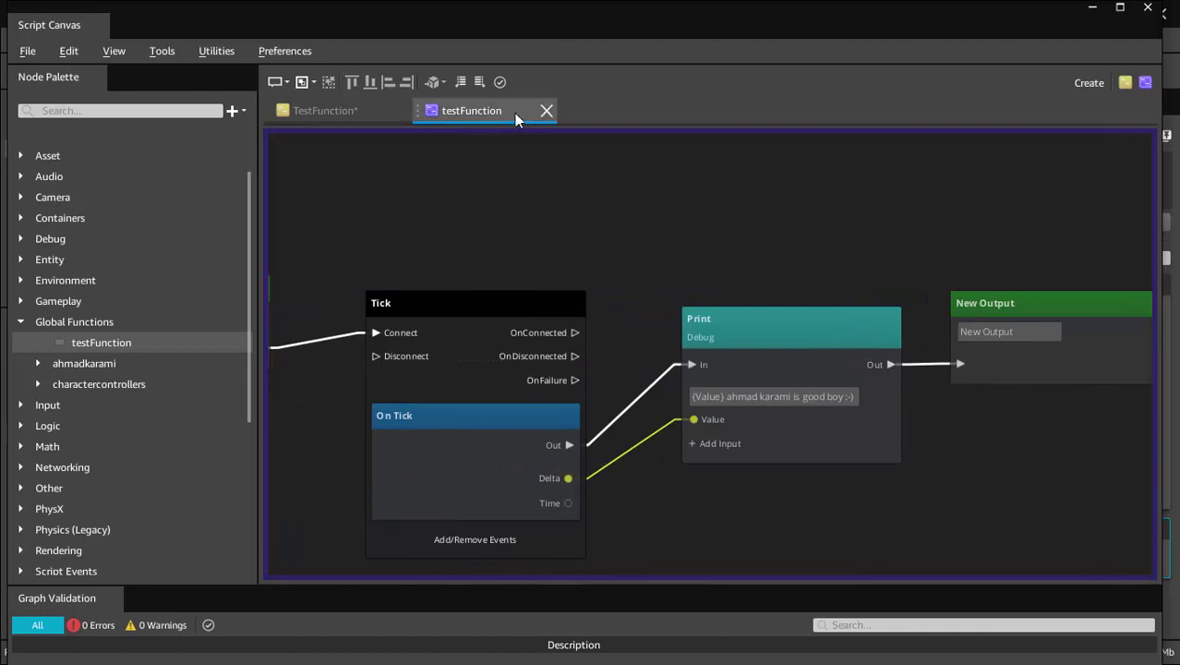
click(546, 110)
click(593, 306)
key(Delete)
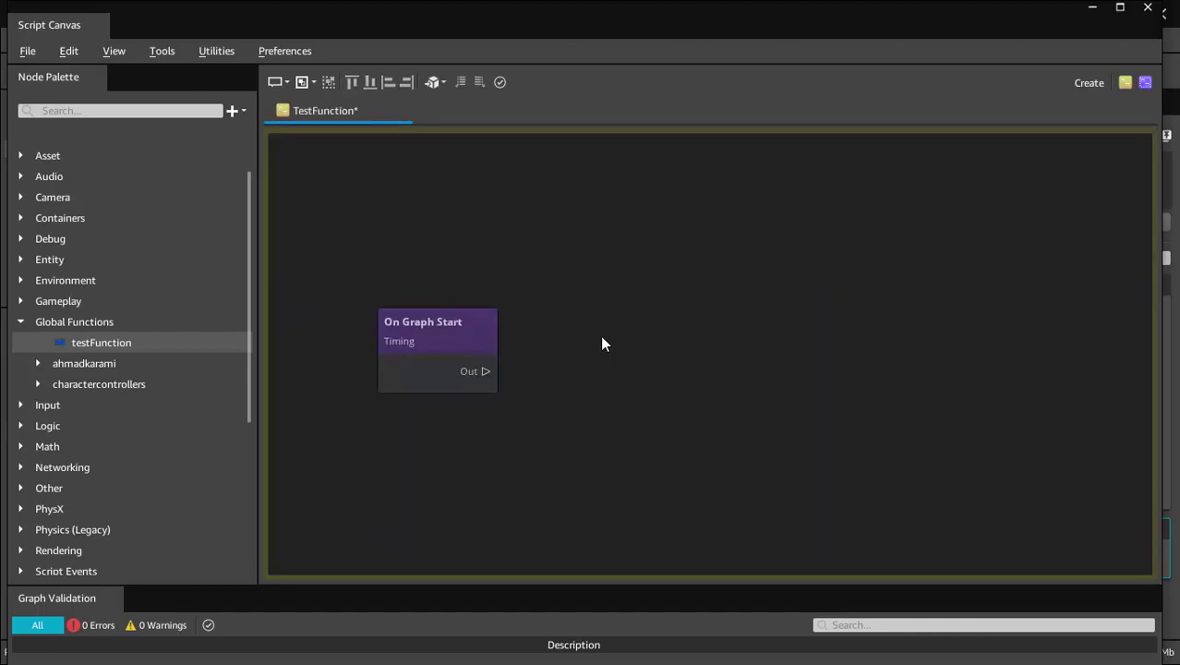
Step: Expand the user's global functions, then place and remove a stray Function001 node
click(38, 363)
click(54, 384)
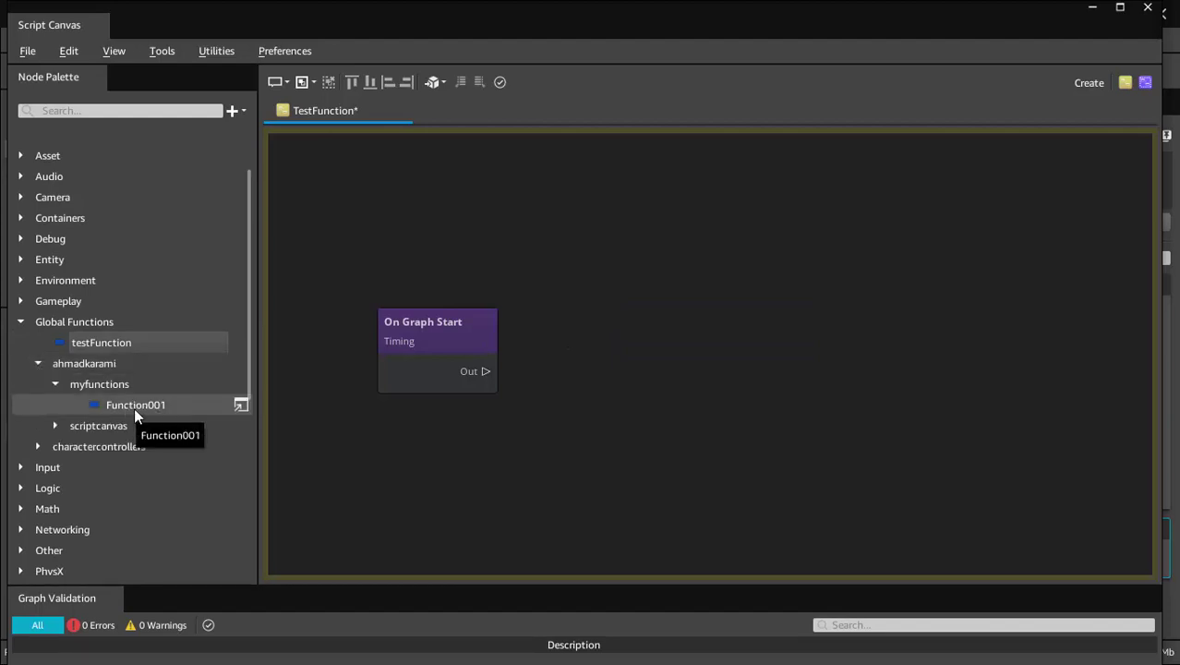
mouse_move(134, 407)
mouse_down()
mouse_move(705, 356)
mouse_move(623, 342)
mouse_up()
key(Delete)
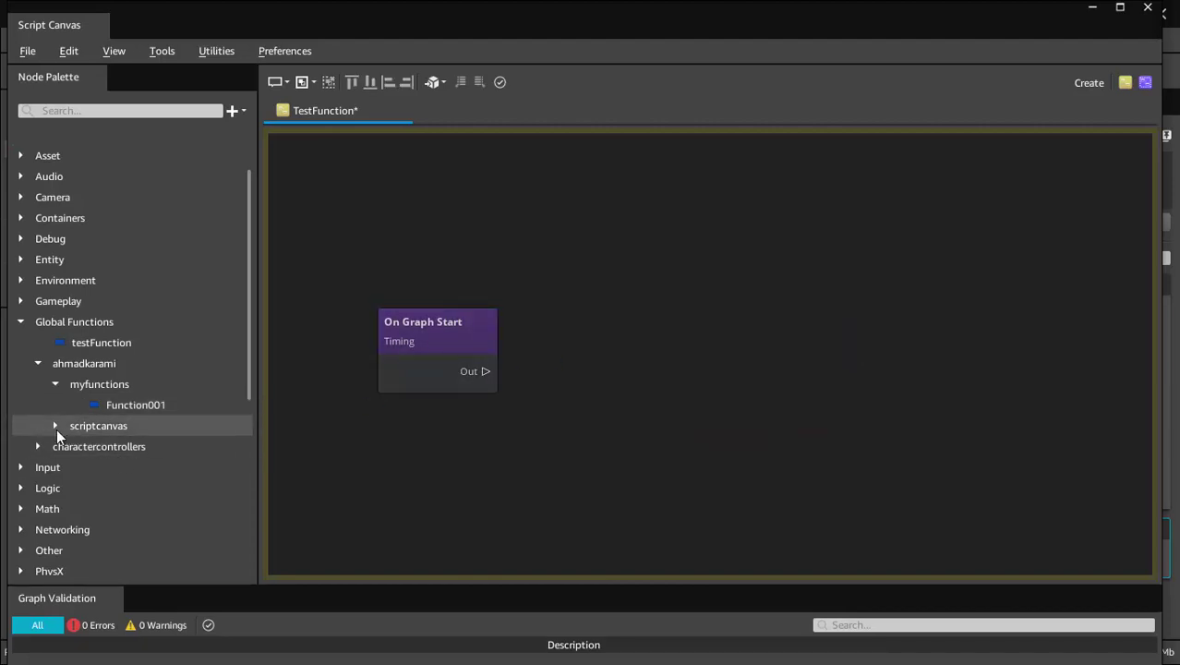
Step: Place a TestFunctionGraph node from the scriptcanvas group beside On Graph Start and open its graph
click(56, 427)
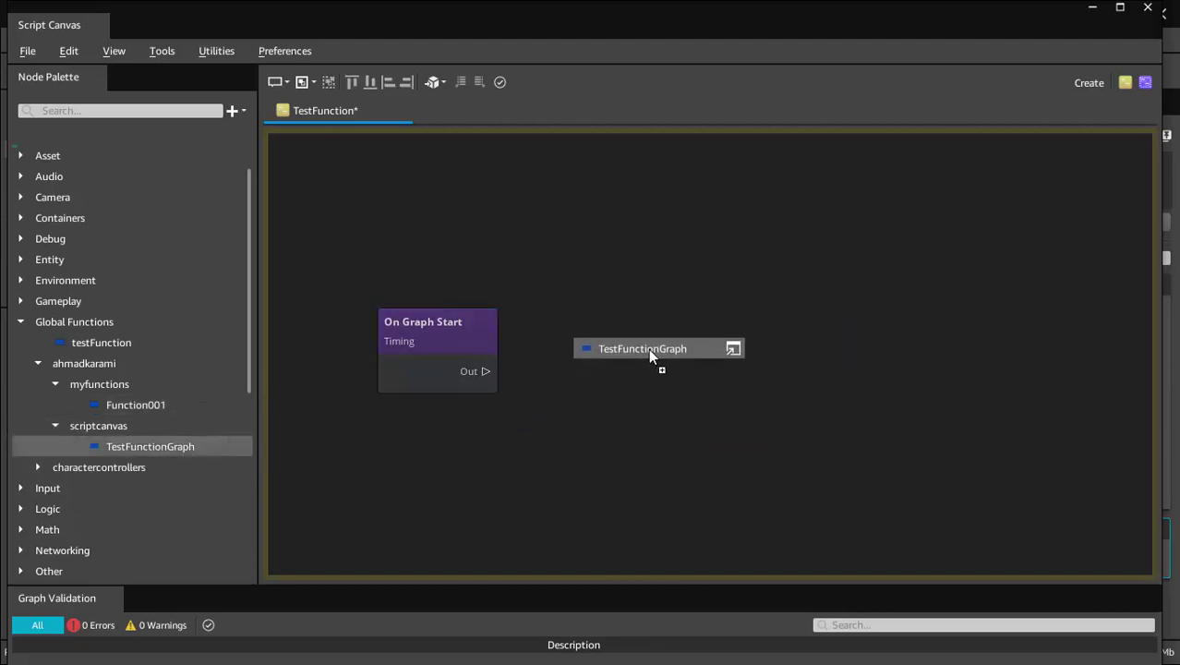
mouse_move(185, 448)
mouse_down()
mouse_move(702, 362)
mouse_move(685, 359)
mouse_up()
double_click(681, 362)
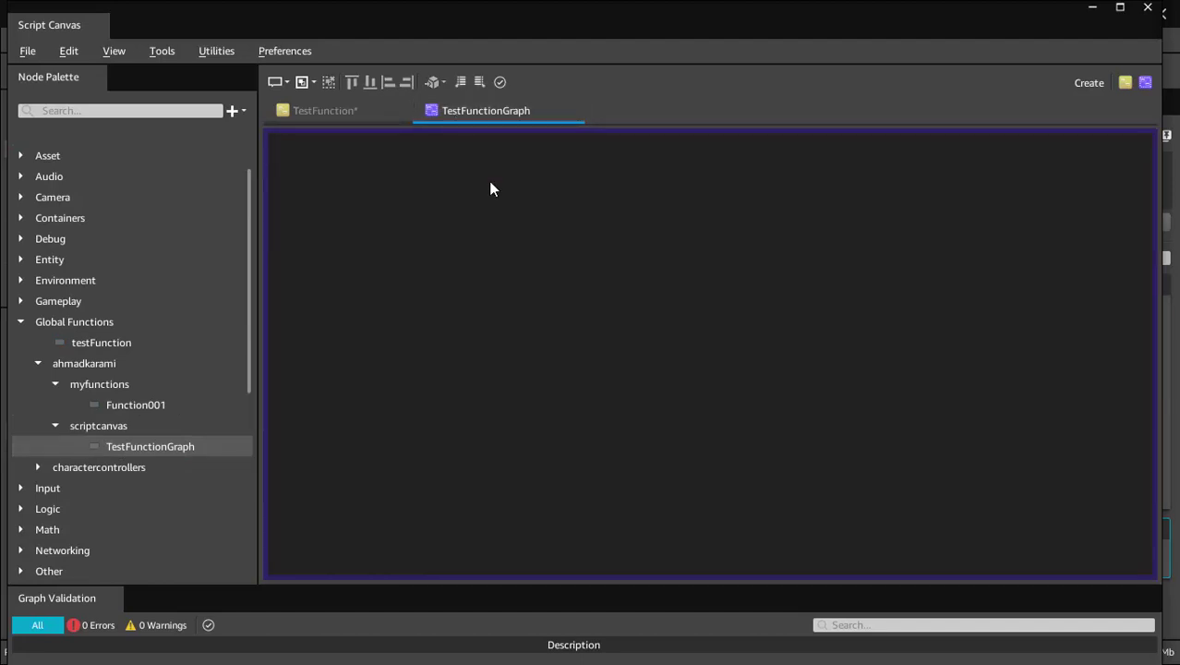
Step: Reopen TestFunctionGraph and add a New Input and a New Output node to it
click(573, 110)
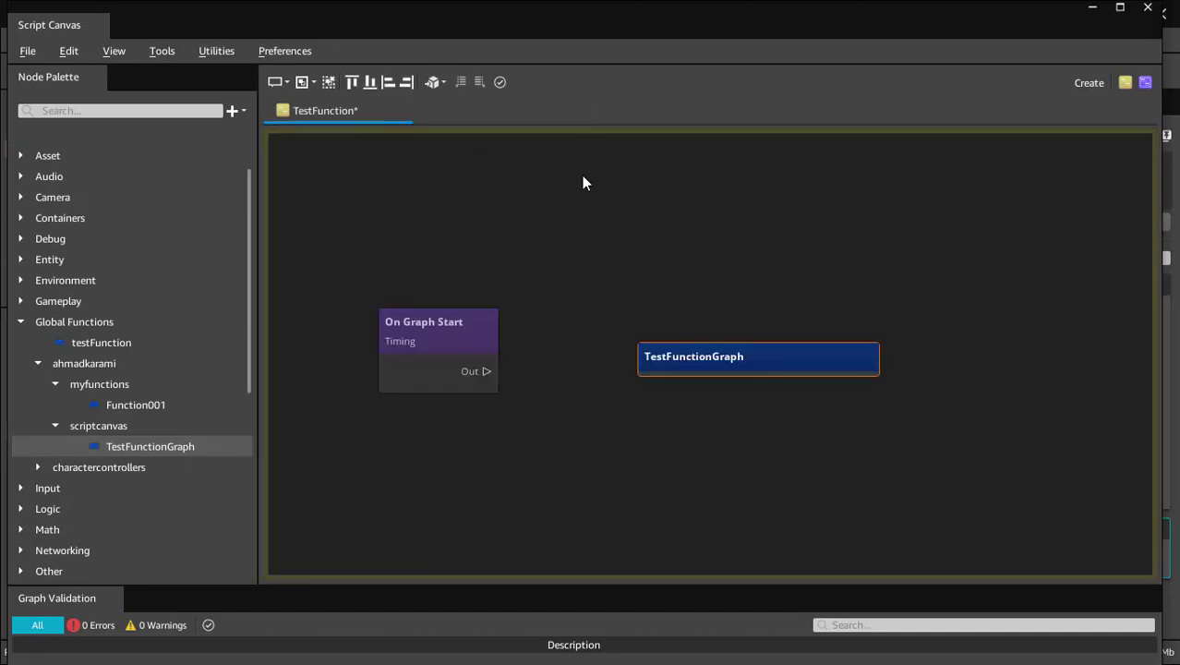
drag(689, 358, 671, 339)
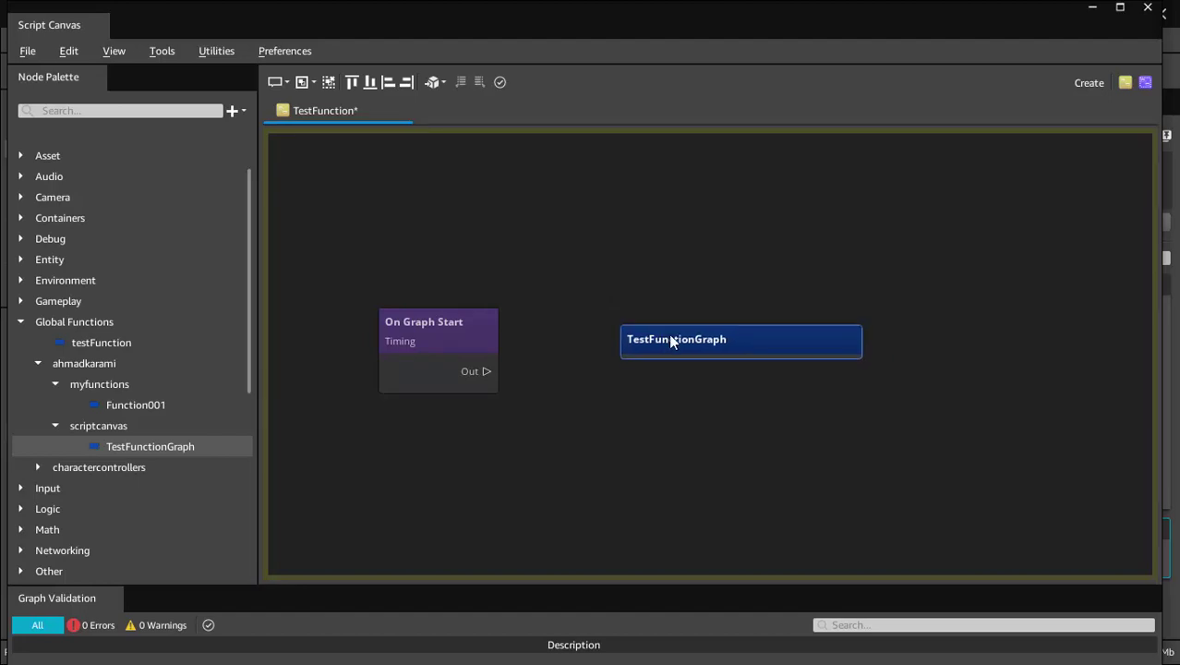
double_click(671, 340)
right_click(463, 328)
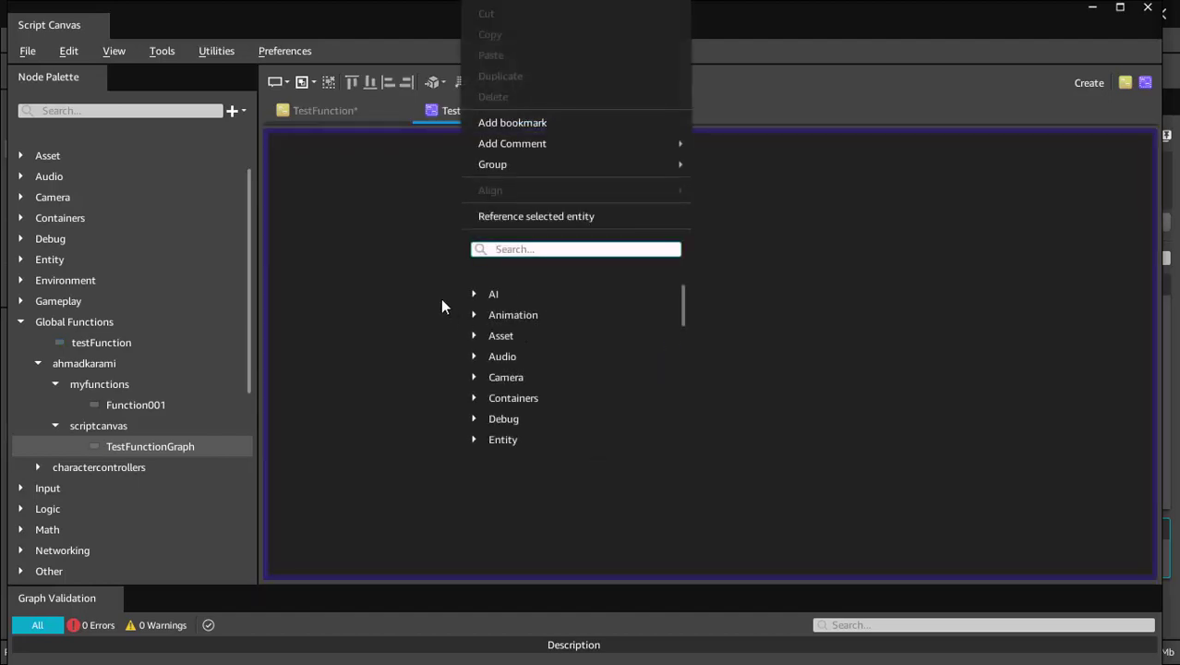
key(Escape)
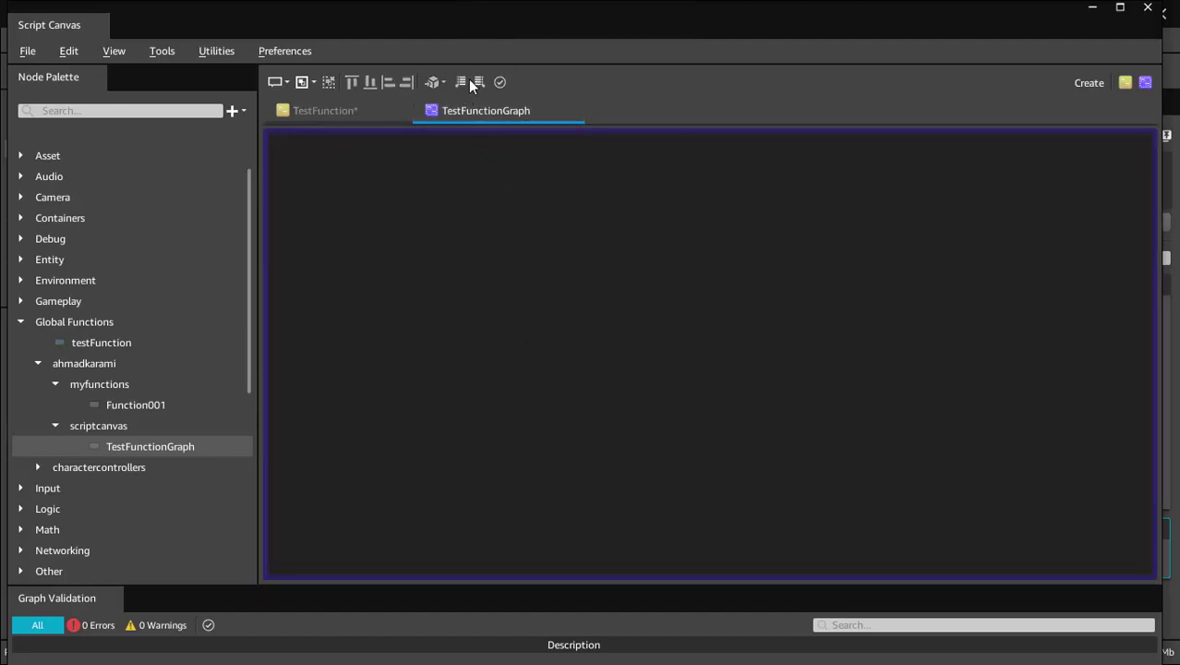
click(460, 85)
click(477, 85)
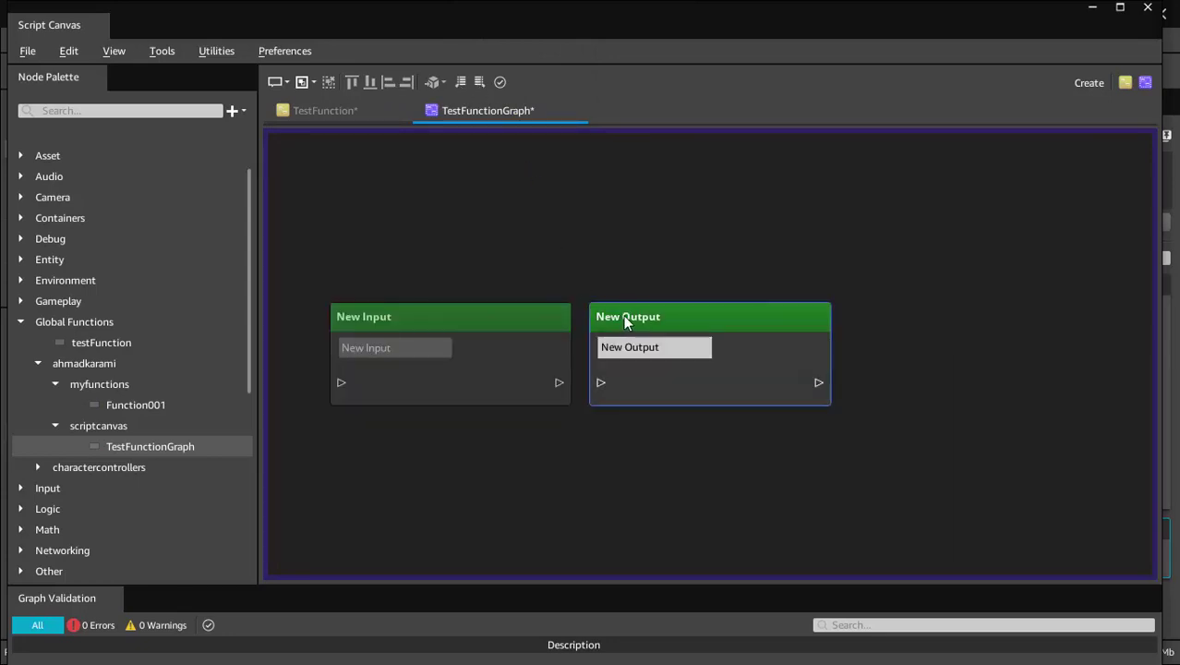
Step: Save both the TestFunction and TestFunctionGraph graphs
click(535, 316)
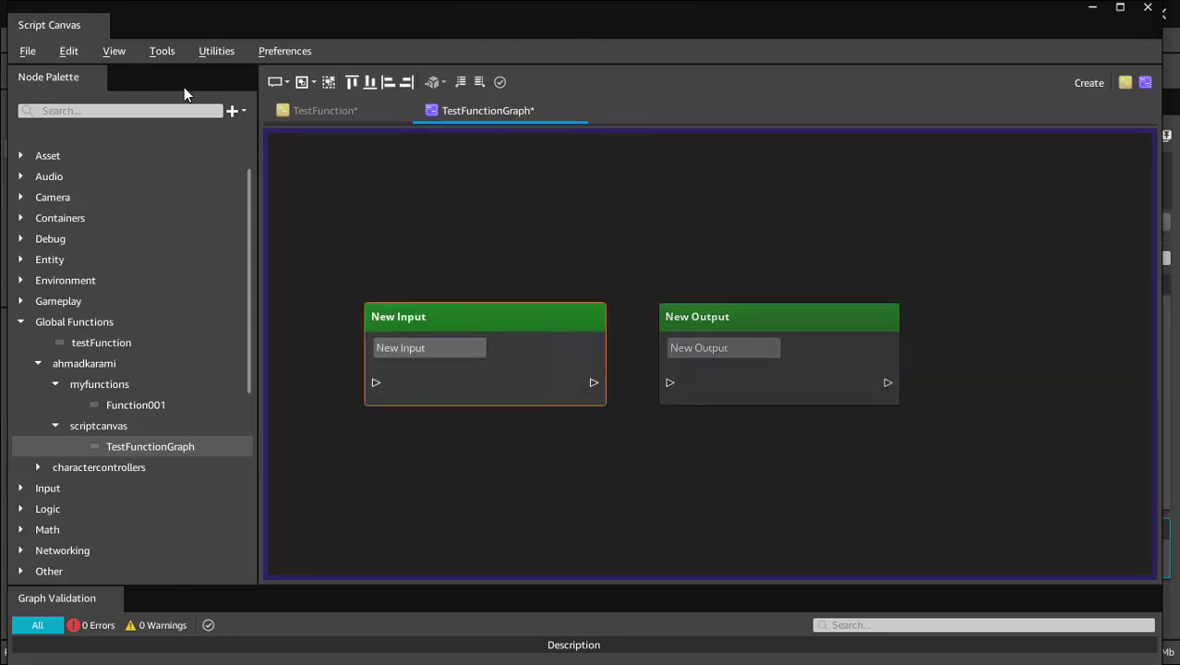
click(314, 110)
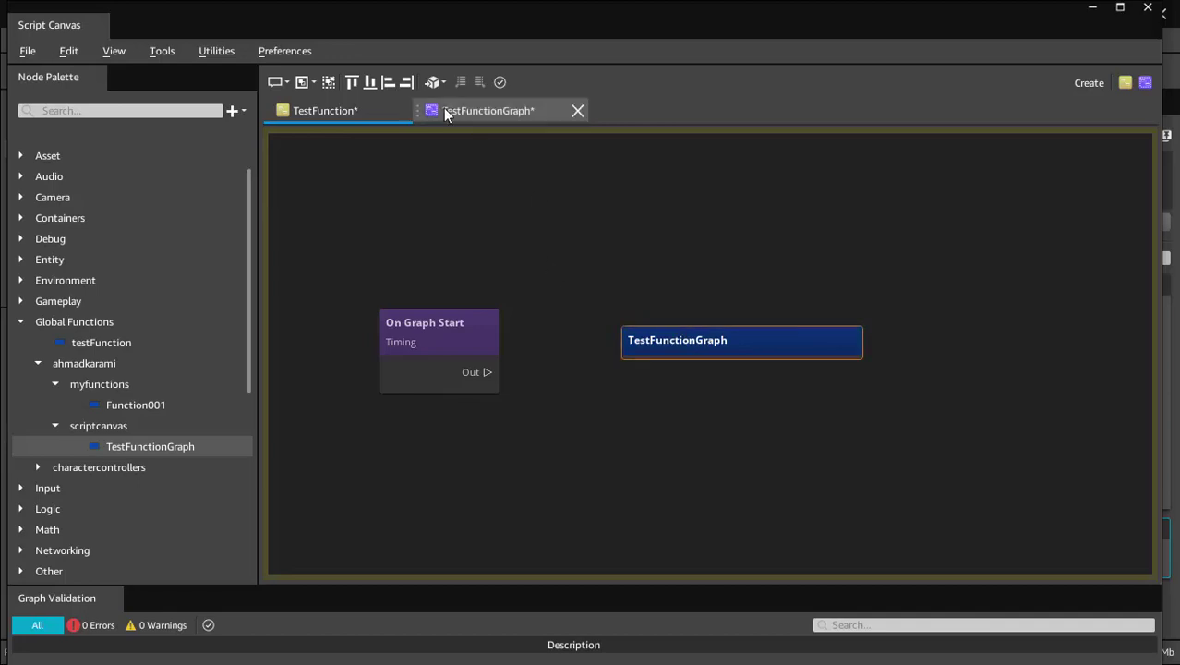
click(28, 51)
click(68, 165)
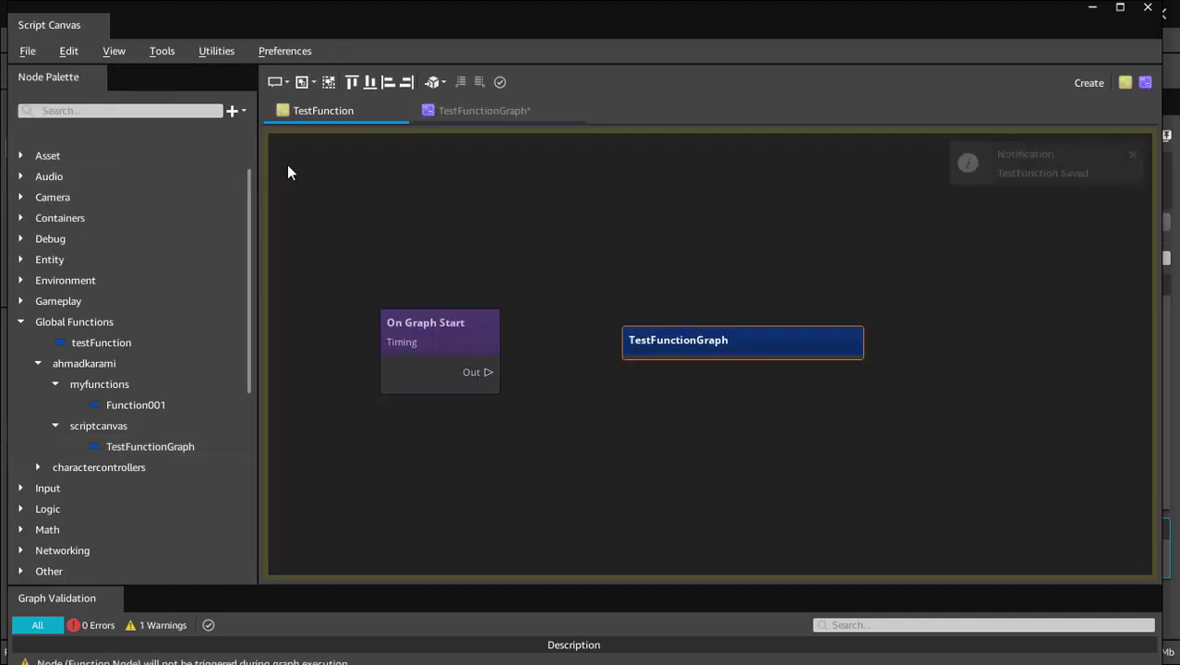
click(464, 111)
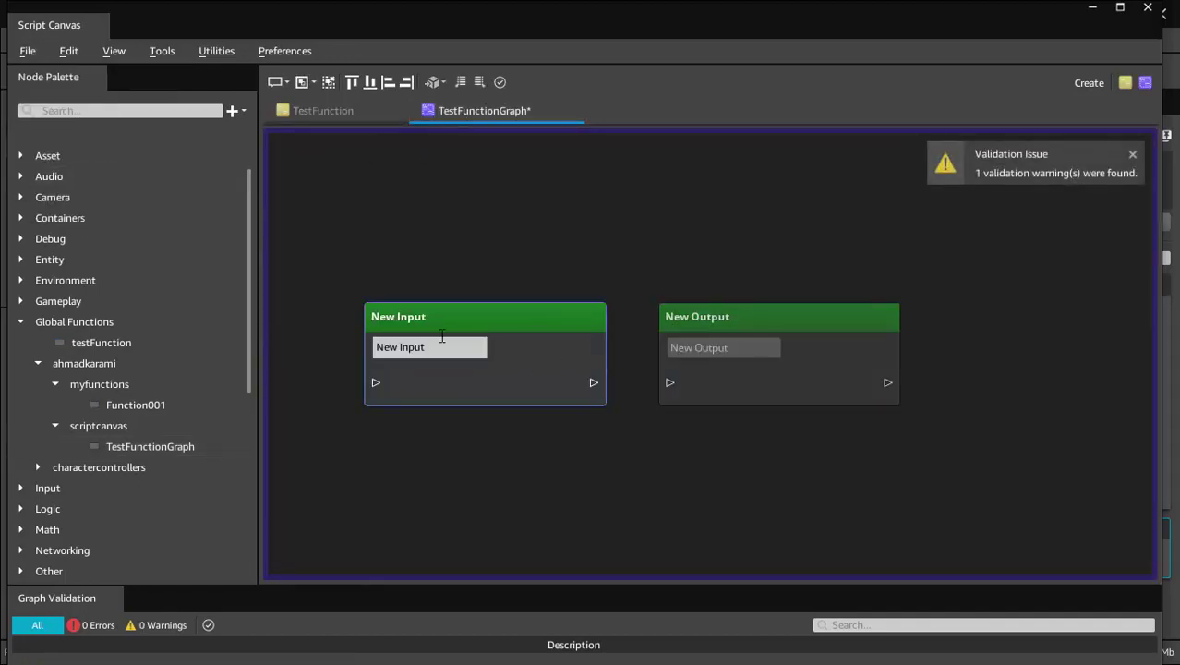
click(35, 52)
click(75, 163)
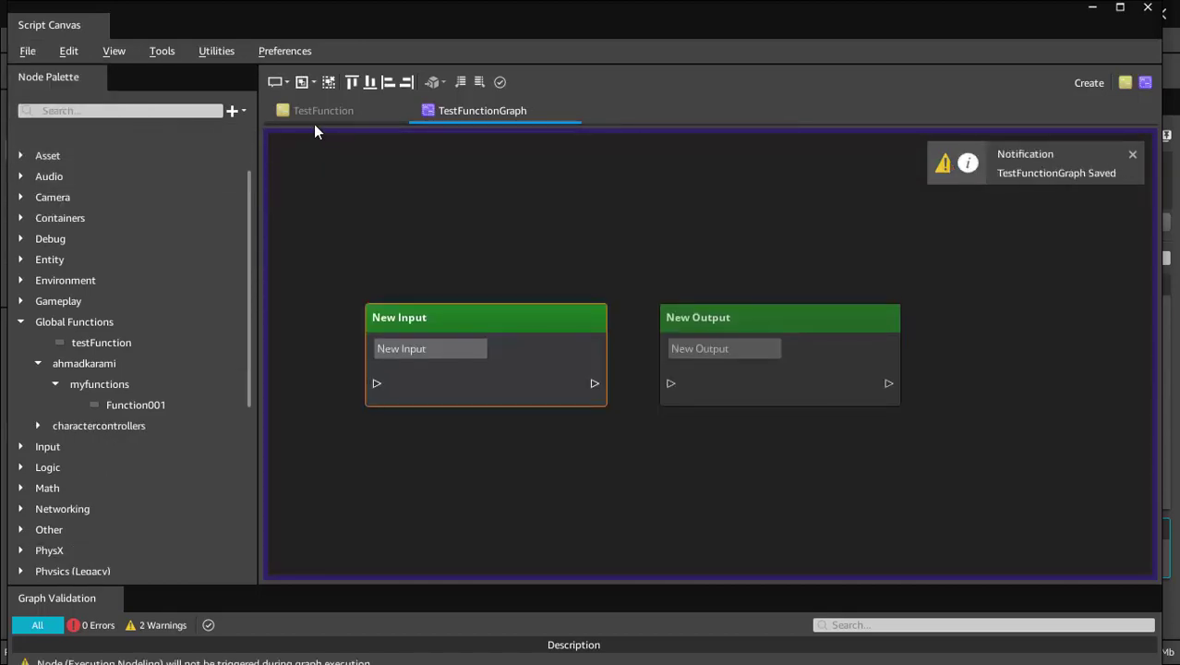
Step: Select the TestFunctionGraph node in TestFunction and check the graph behind it
click(319, 111)
click(643, 349)
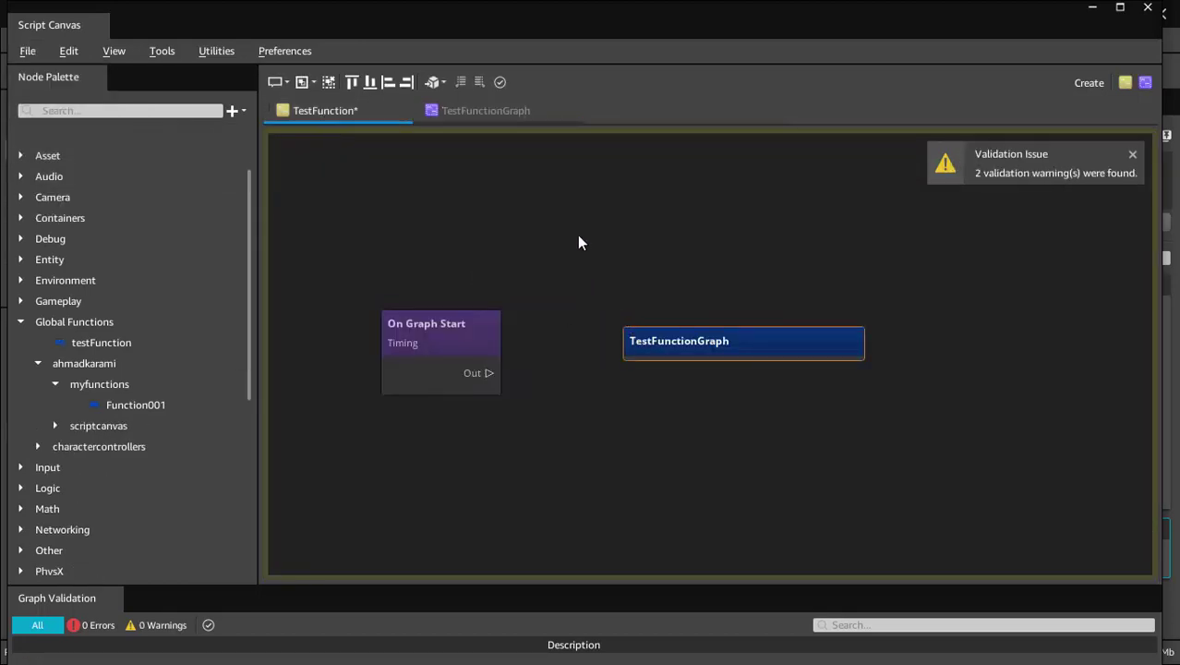
drag(558, 258, 819, 408)
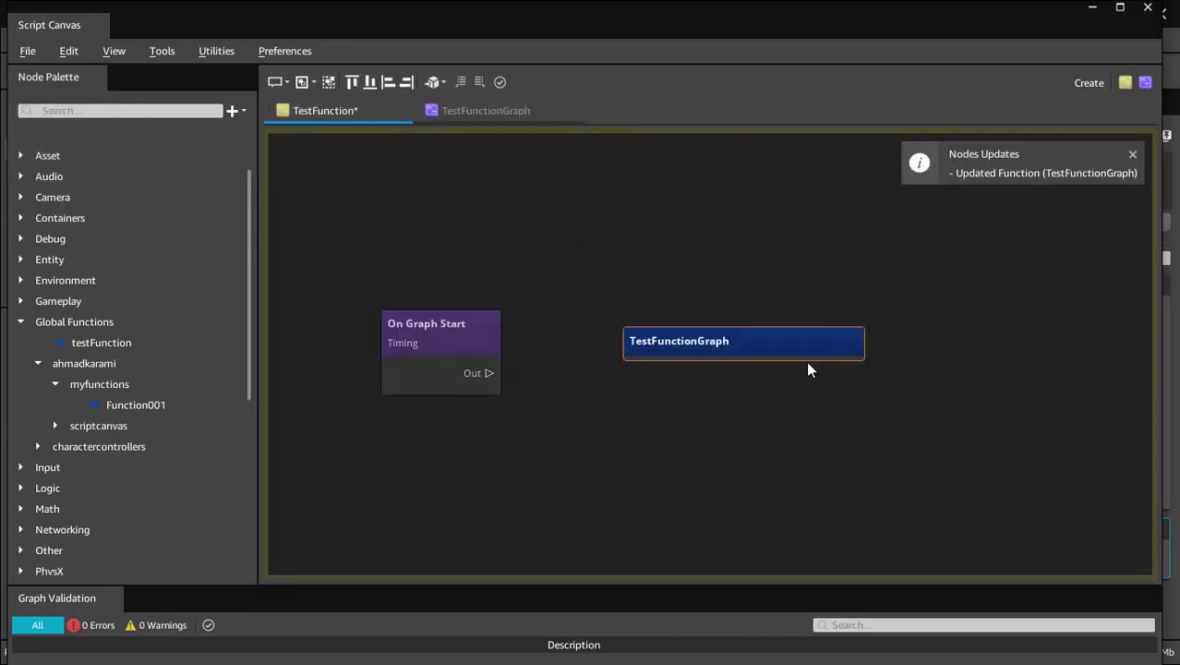
double_click(683, 339)
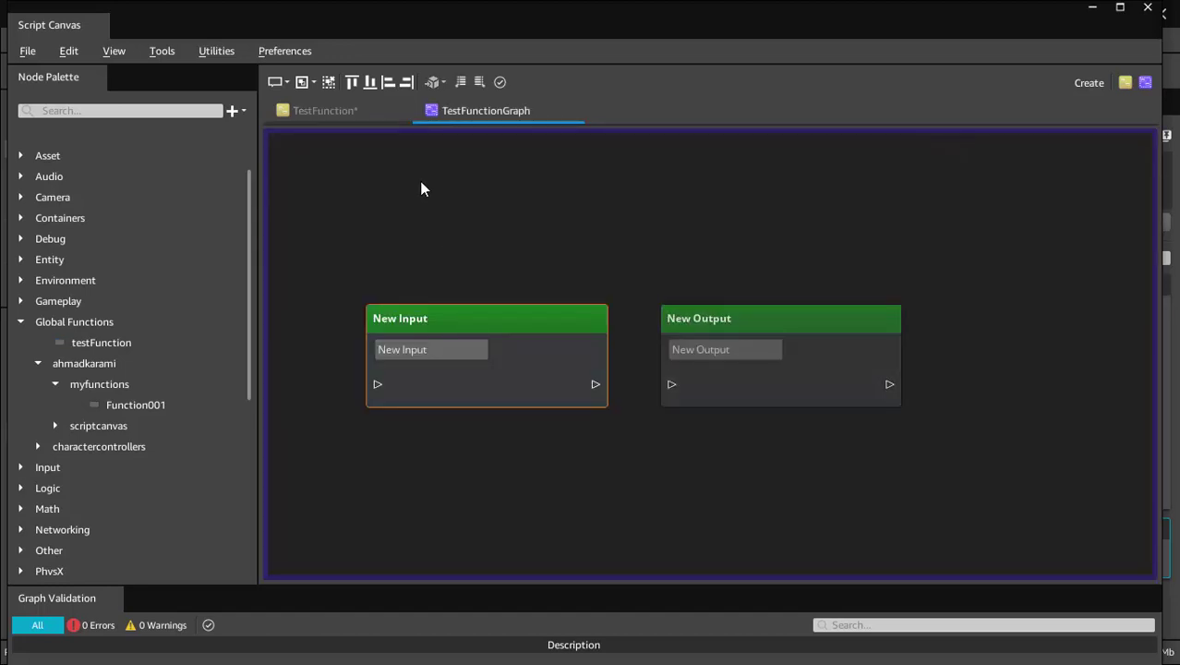
click(353, 121)
Step: Replace the TestFunctionGraph node in TestFunction, right of On Graph Start, and open its graph
key(Delete)
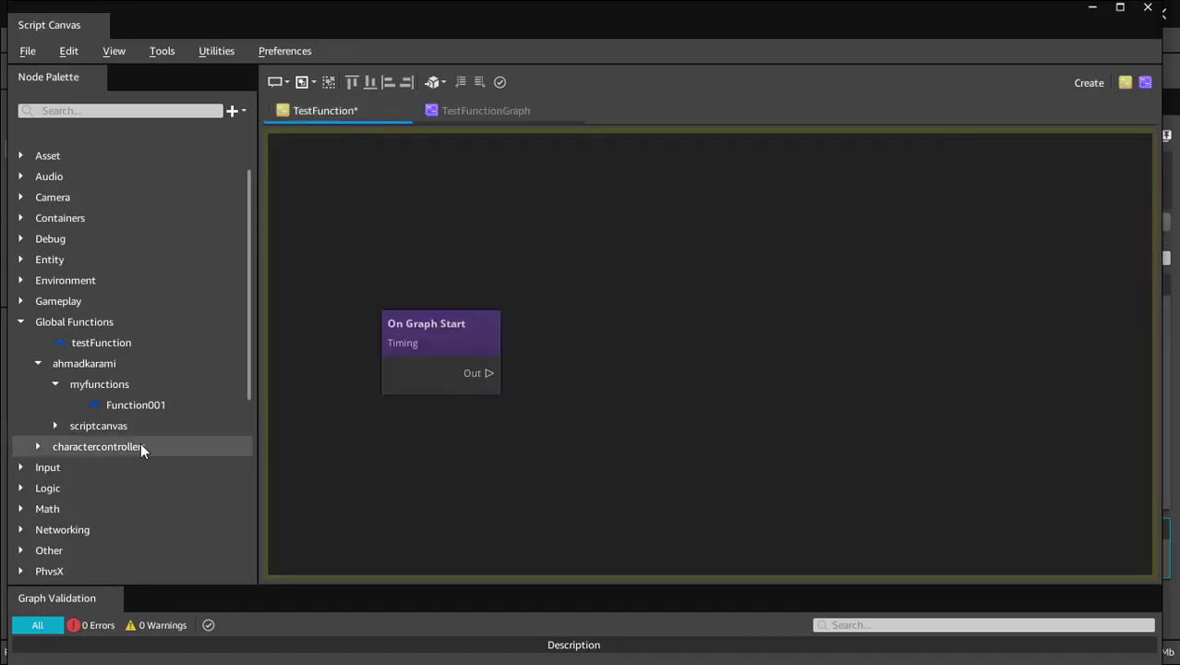
click(55, 426)
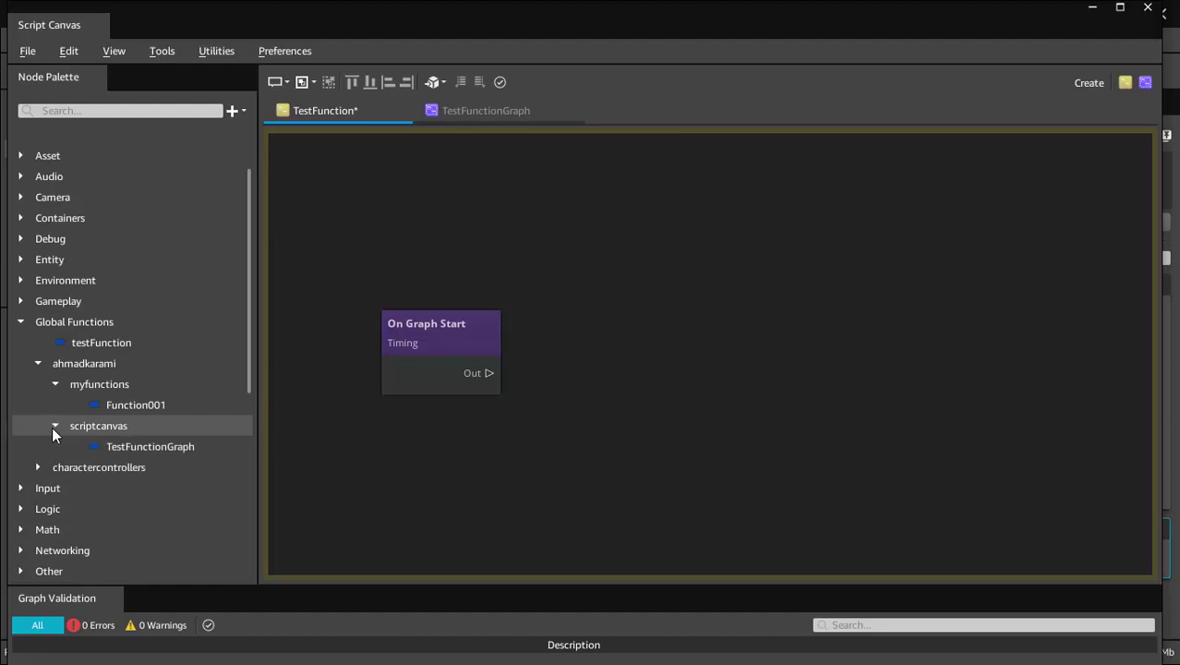
drag(139, 446, 701, 326)
drag(756, 354, 662, 386)
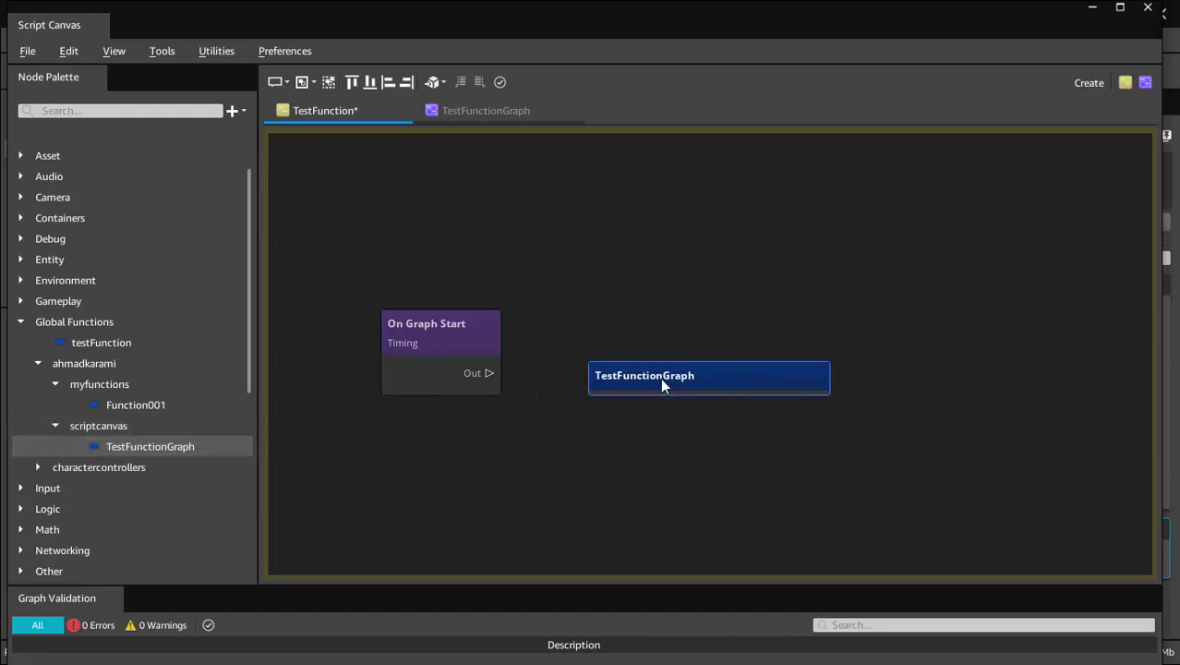
double_click(662, 380)
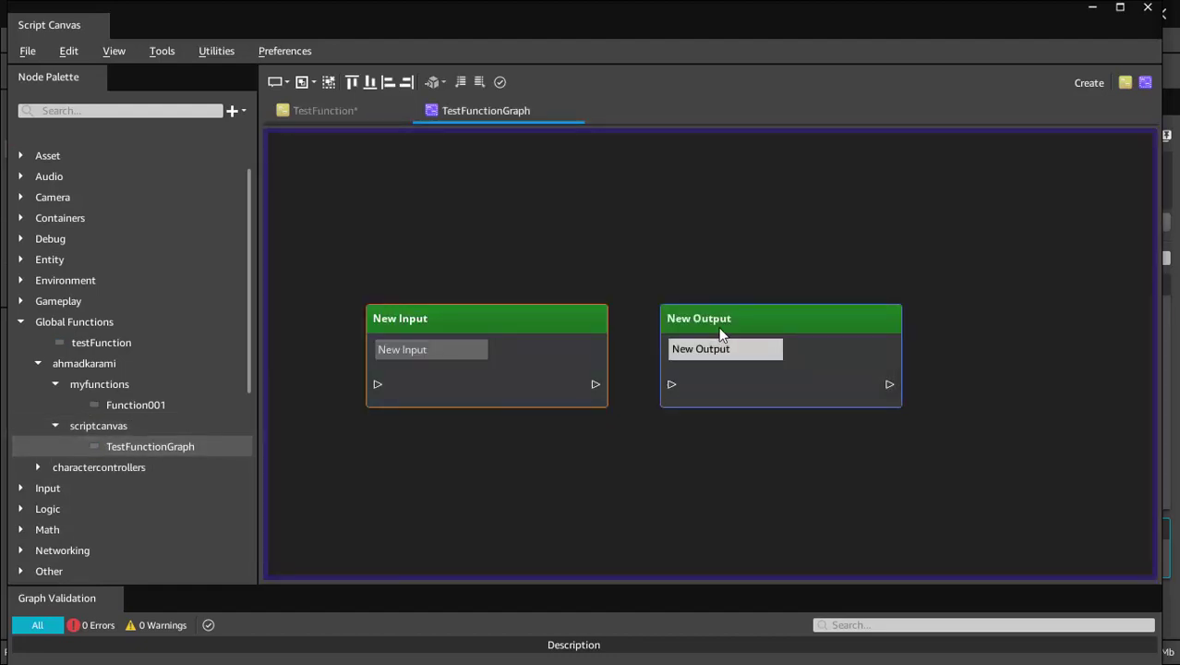
Step: Move New Input left and New Output right, then close the graph keeping changes
drag(723, 334, 827, 335)
drag(540, 334, 489, 334)
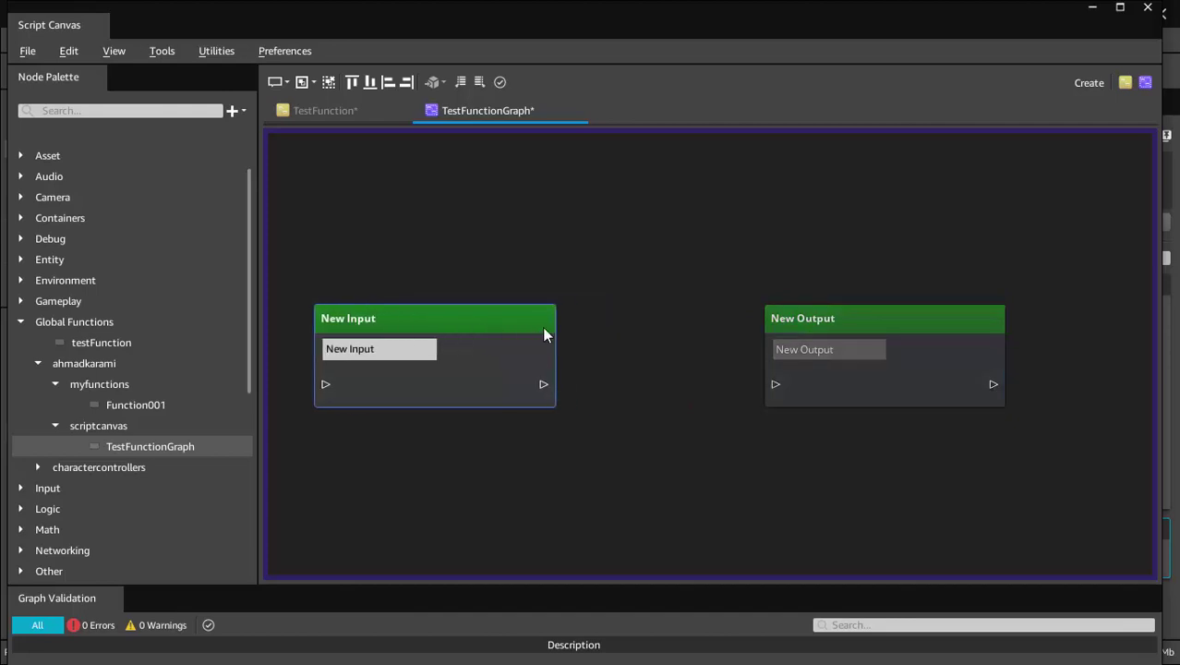
click(579, 110)
click(575, 401)
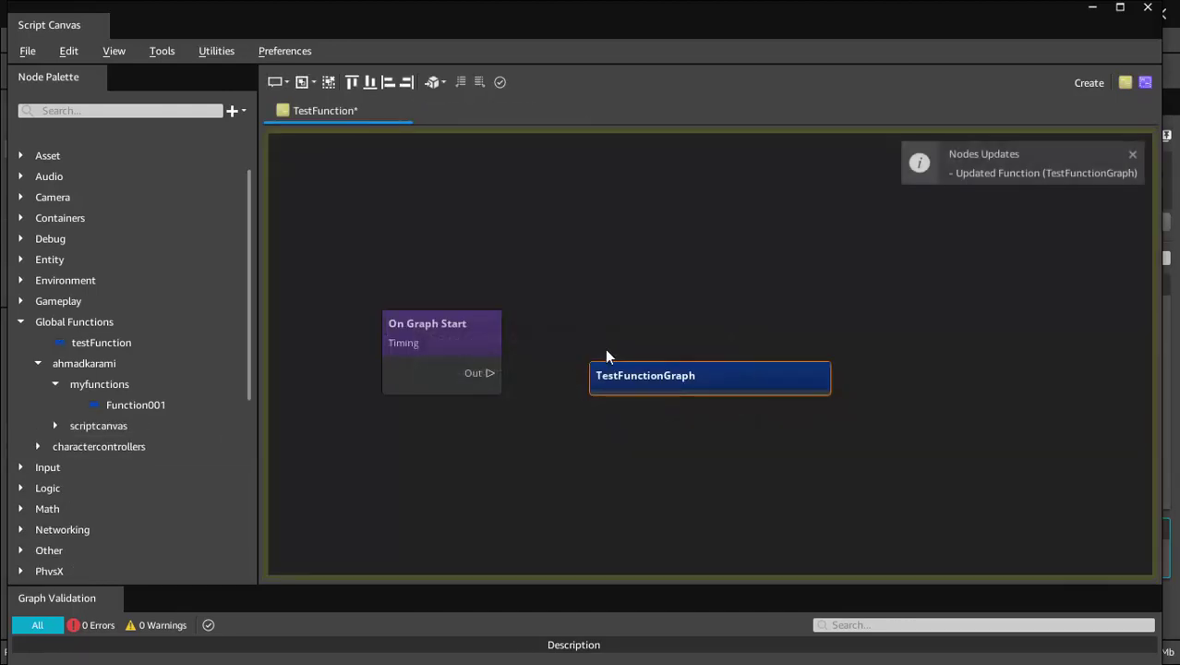
Step: Re-add the TestFunctionGraph node to TestFunction, reopen it, and move New Output further right
click(636, 367)
key(Delete)
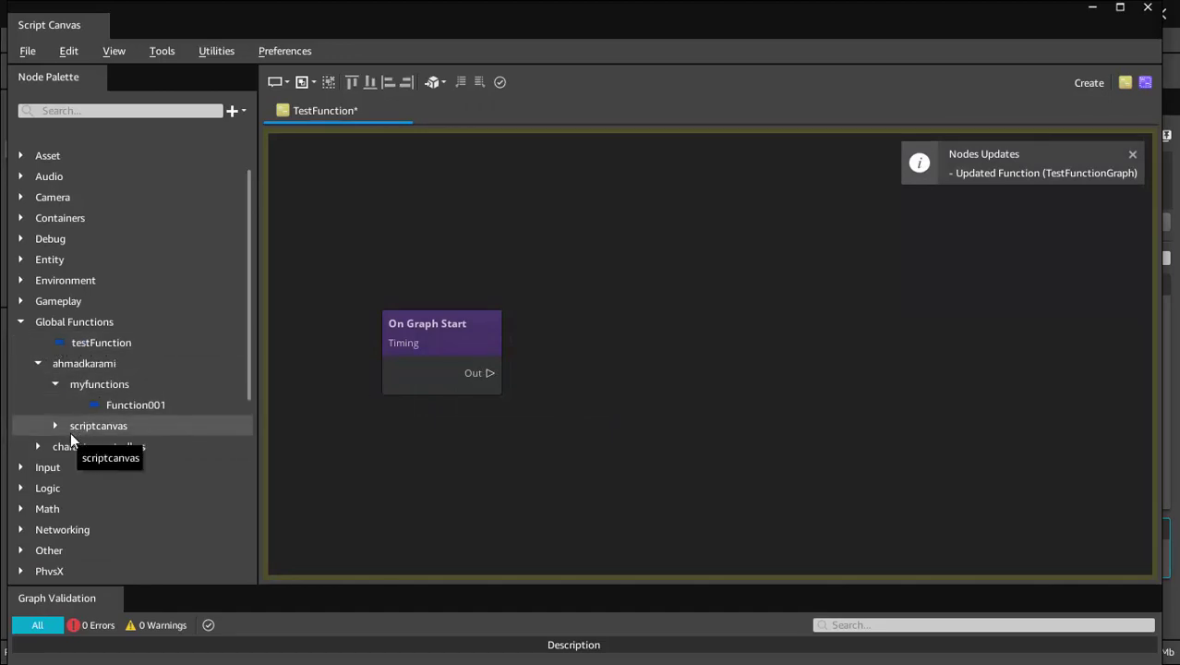
click(55, 426)
mouse_move(74, 444)
mouse_down()
mouse_move(659, 370)
mouse_move(657, 332)
mouse_up()
double_click(657, 333)
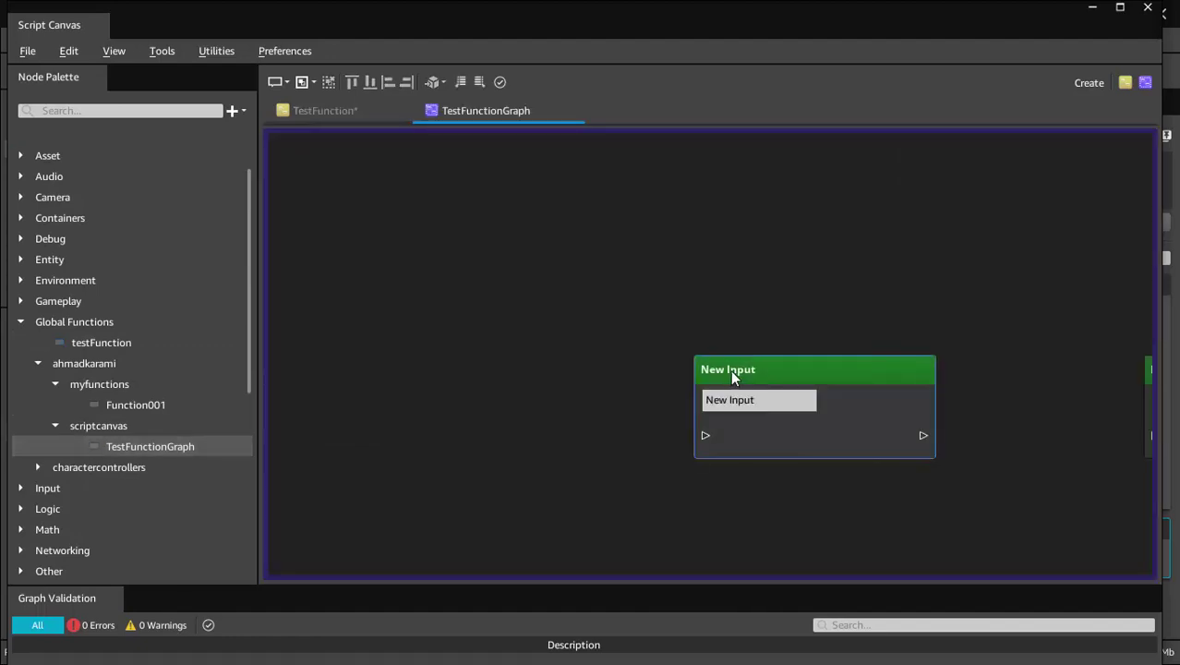
scroll(637, 351, up, 3)
right_drag(725, 337, 458, 298)
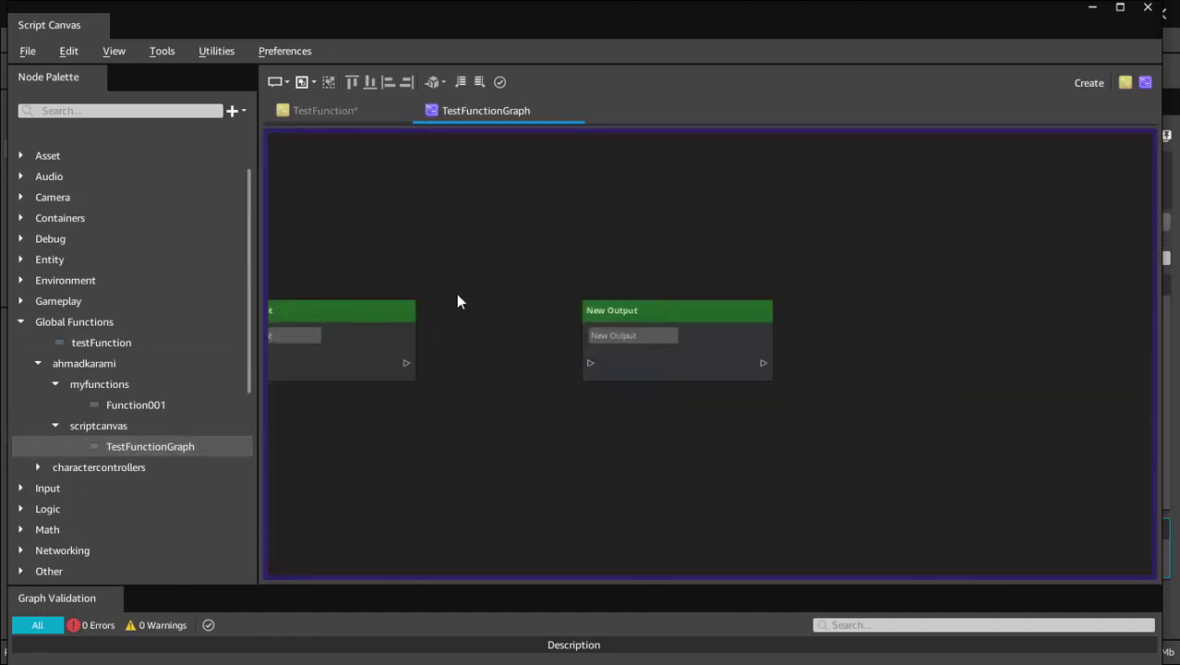
scroll(458, 298, up, 2)
drag(621, 318, 755, 323)
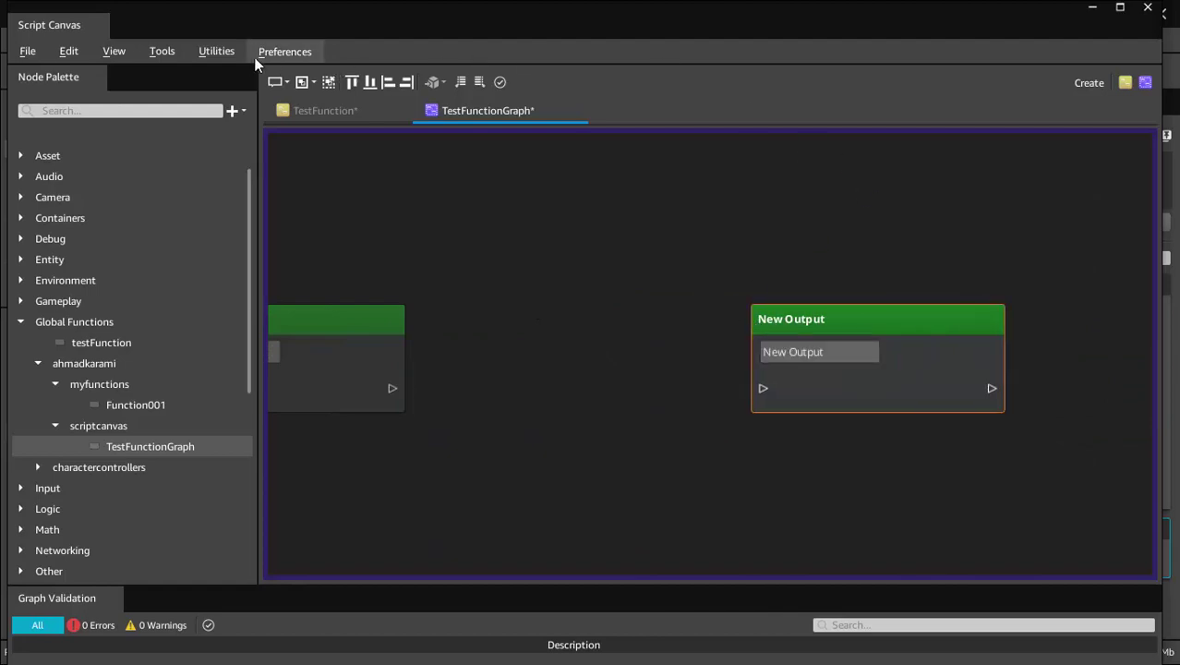
Step: Create a new EntityID variable in the Variable Manager
click(162, 53)
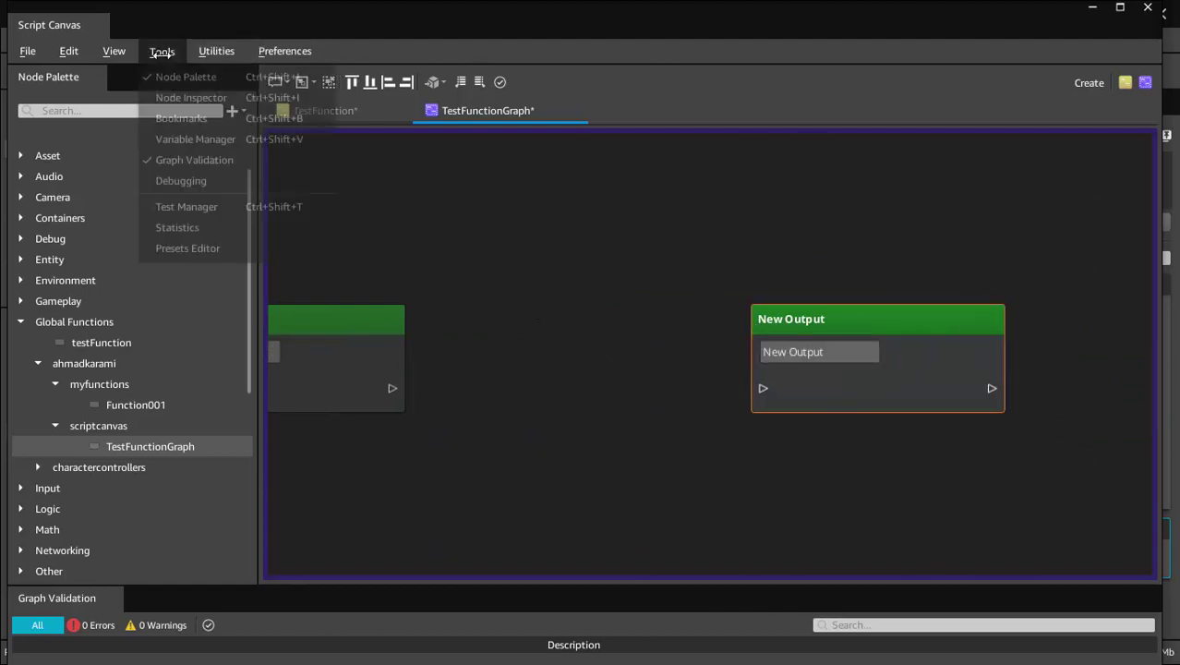
click(198, 140)
click(1059, 108)
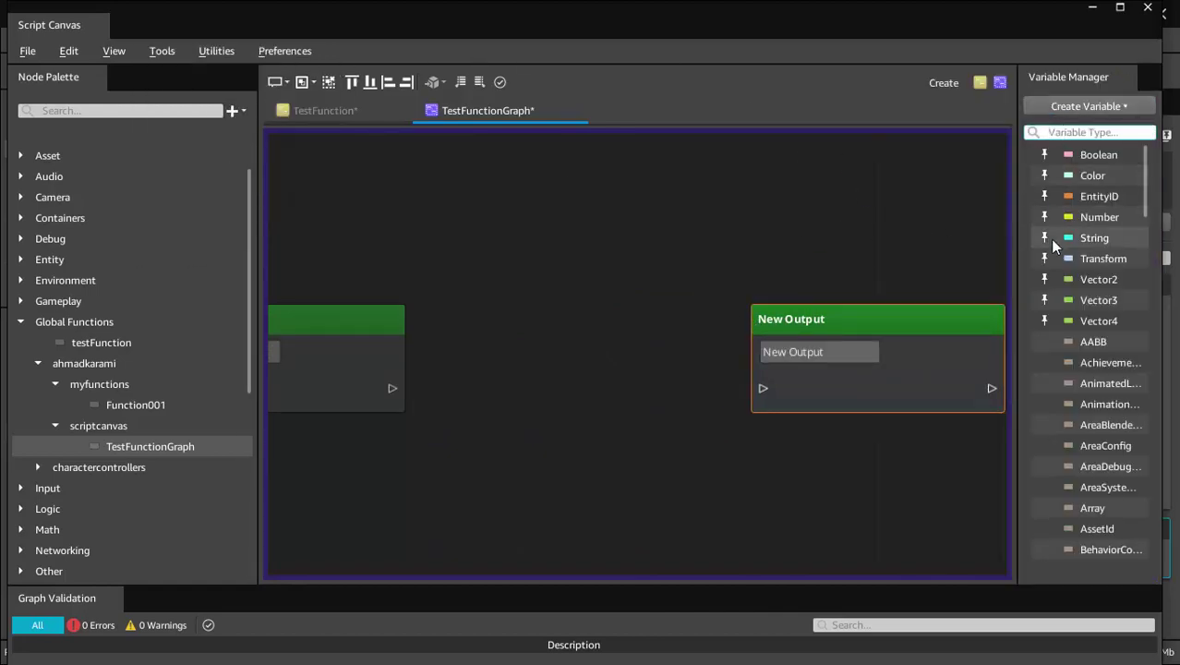
click(1086, 195)
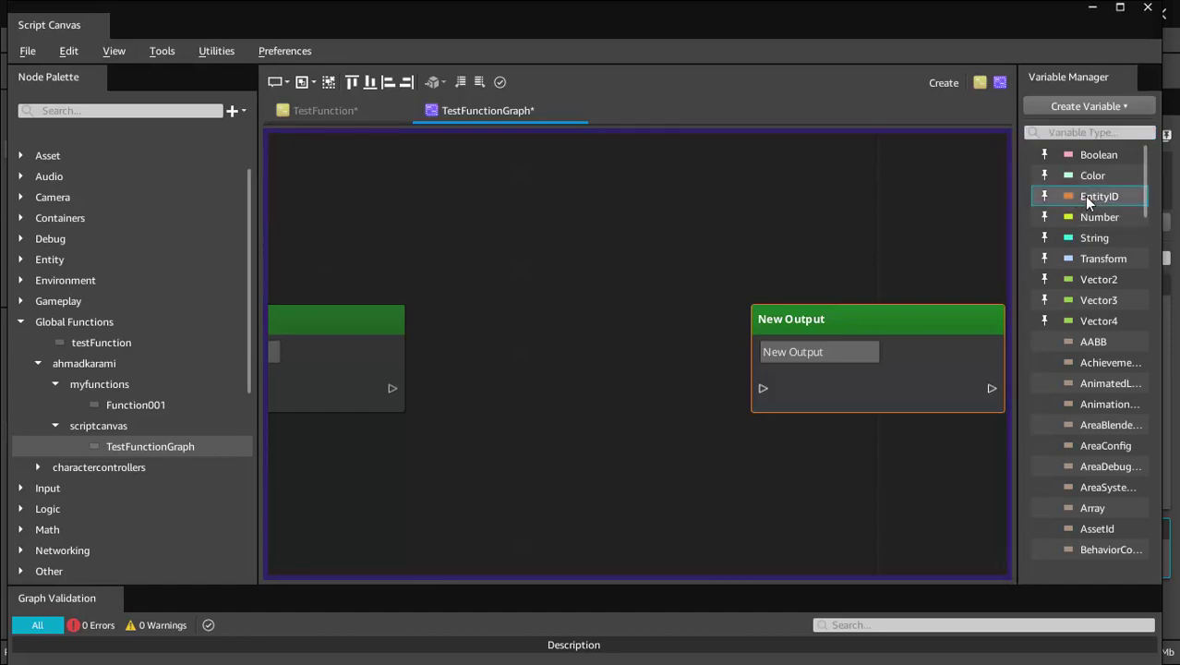
click(1009, 181)
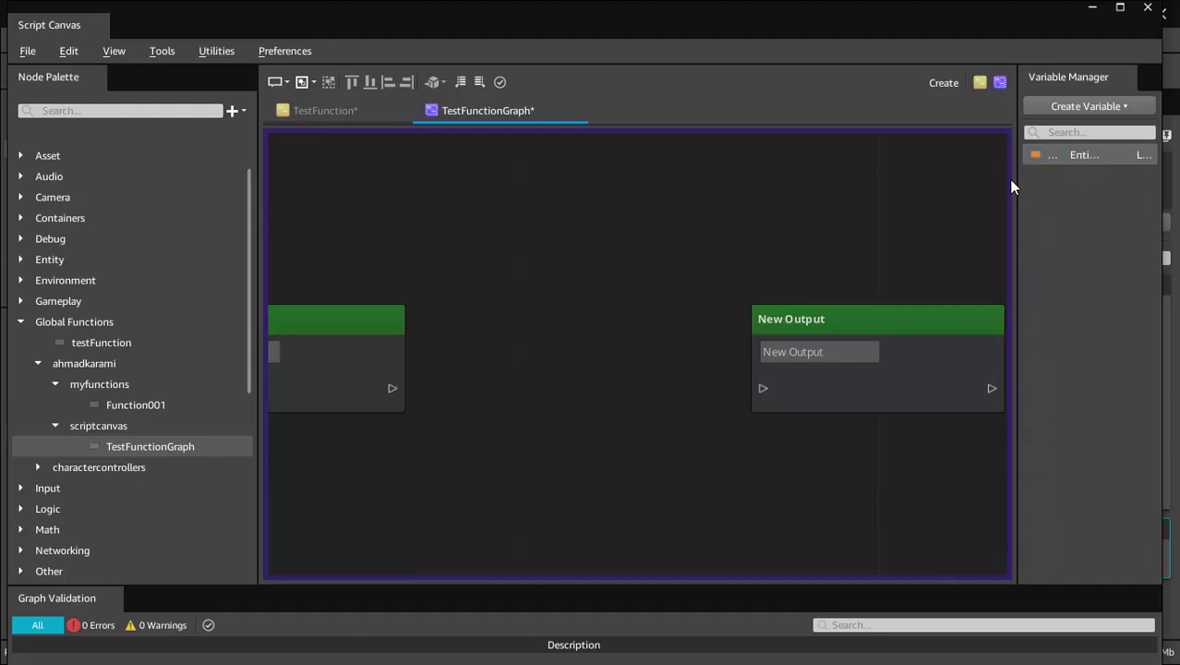
drag(1015, 188, 900, 190)
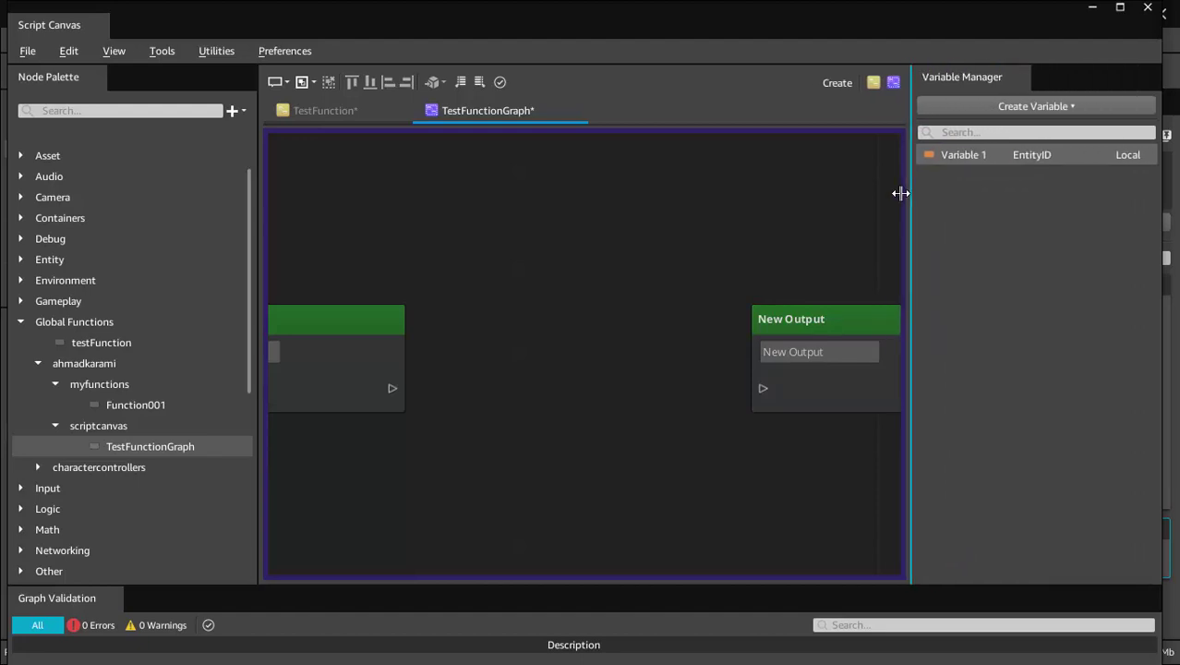
Step: Rename the new variable from Variable 1 to MyEntity
double_click(953, 154)
text(M)
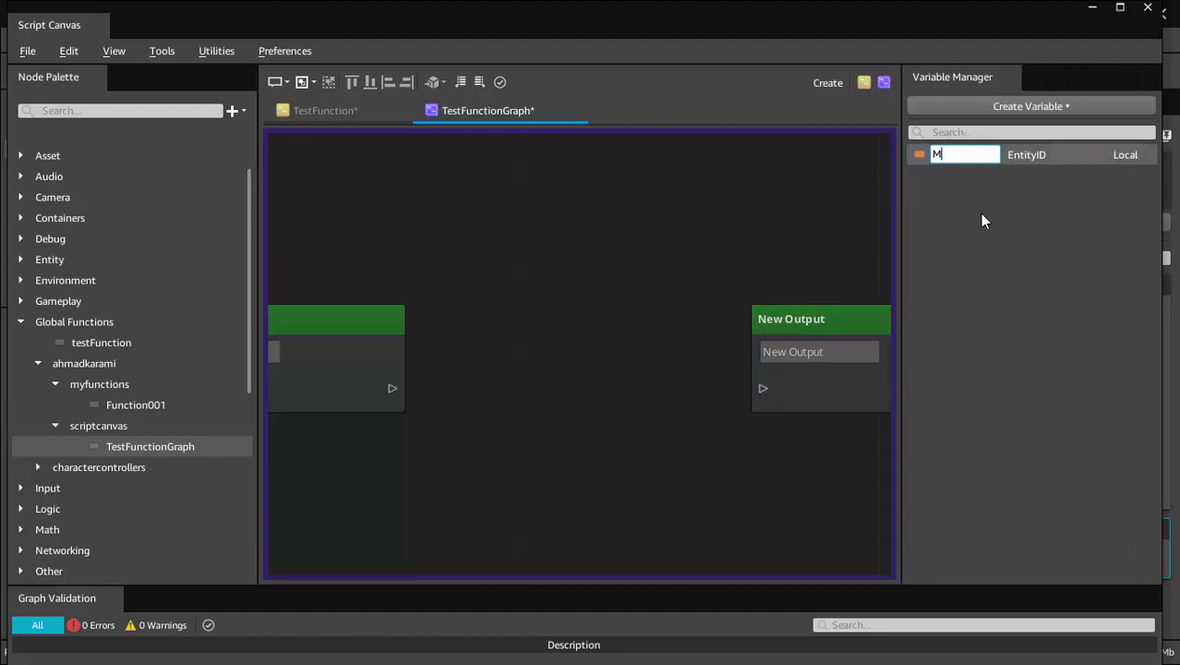
text(yEntit)
text(y)
key(Return)
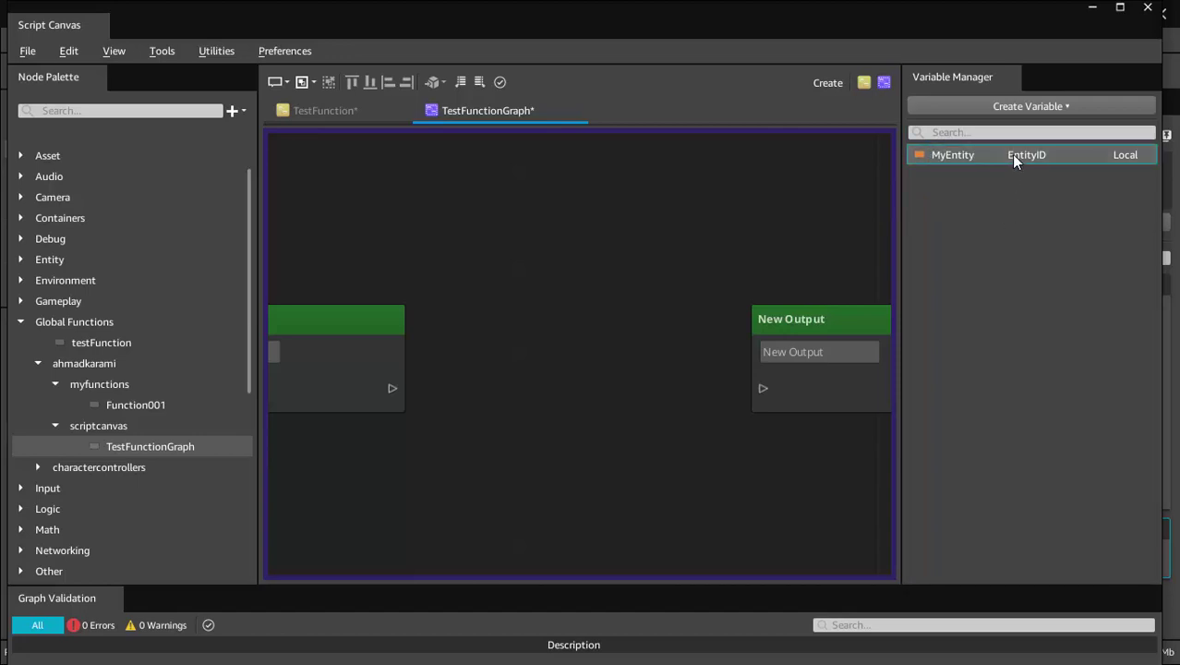
click(162, 52)
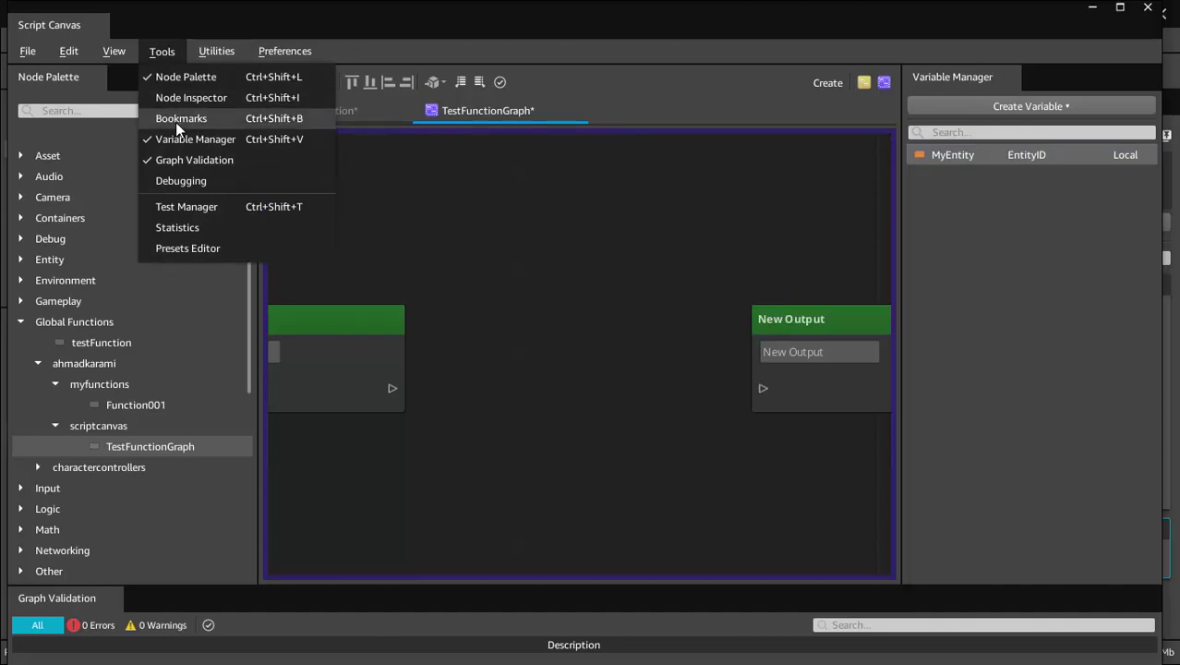
Step: Set MyEntity's scope to In/Out in the Node Inspector and drag it onto the graph
click(192, 98)
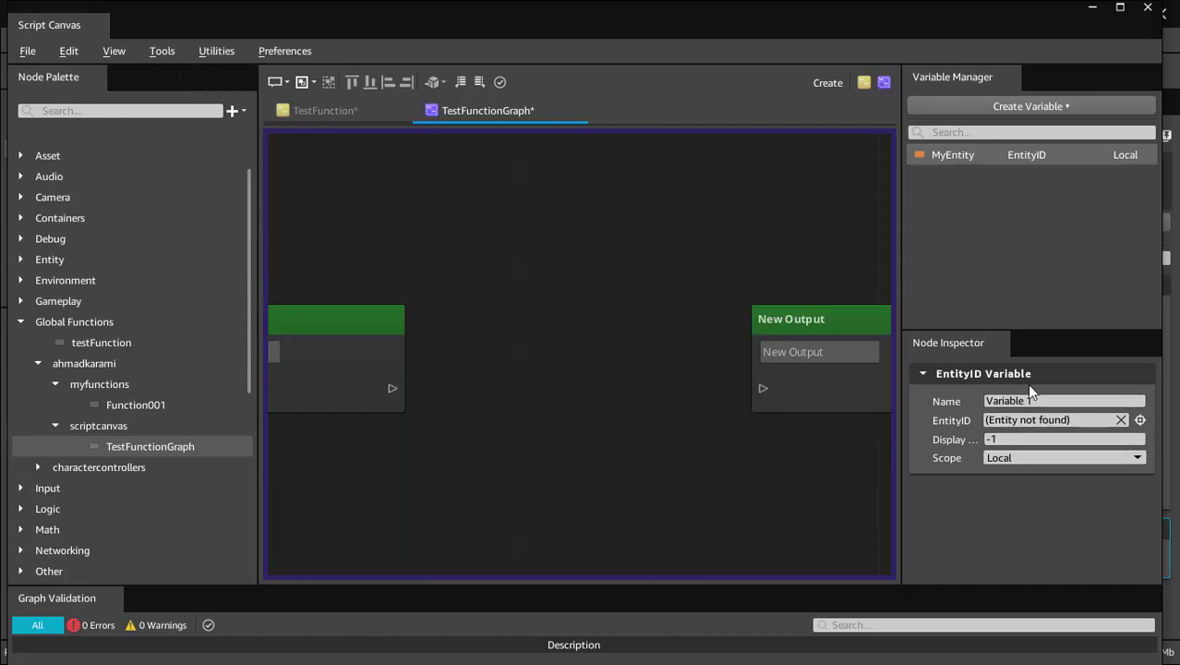
click(1020, 459)
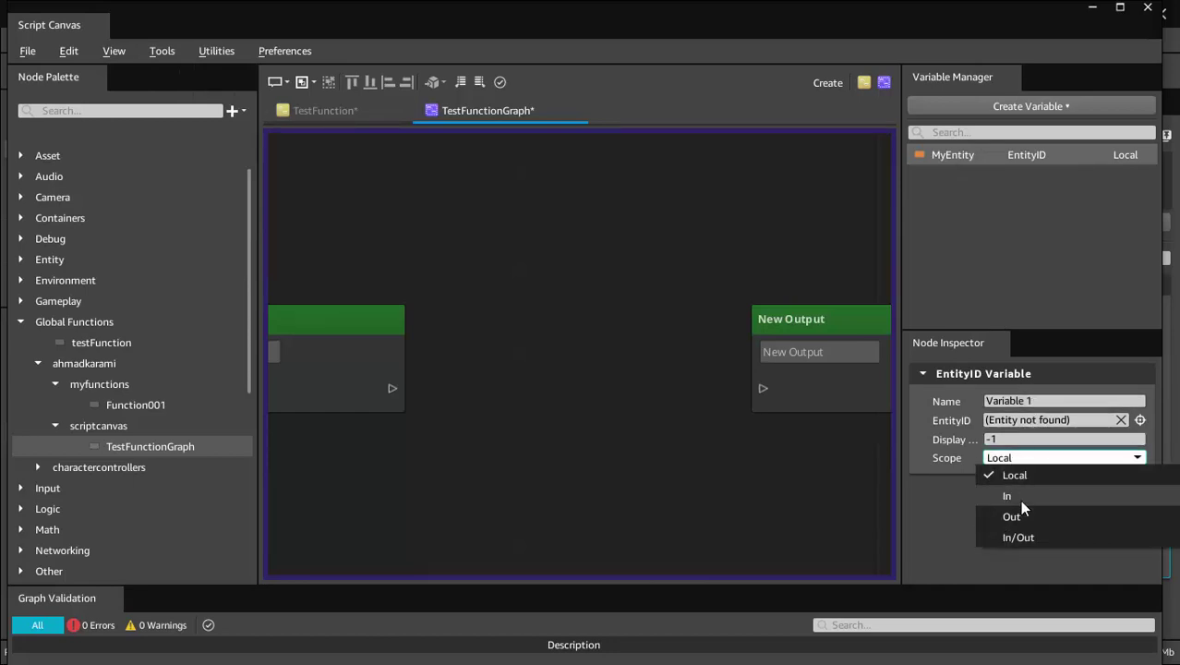
click(1021, 500)
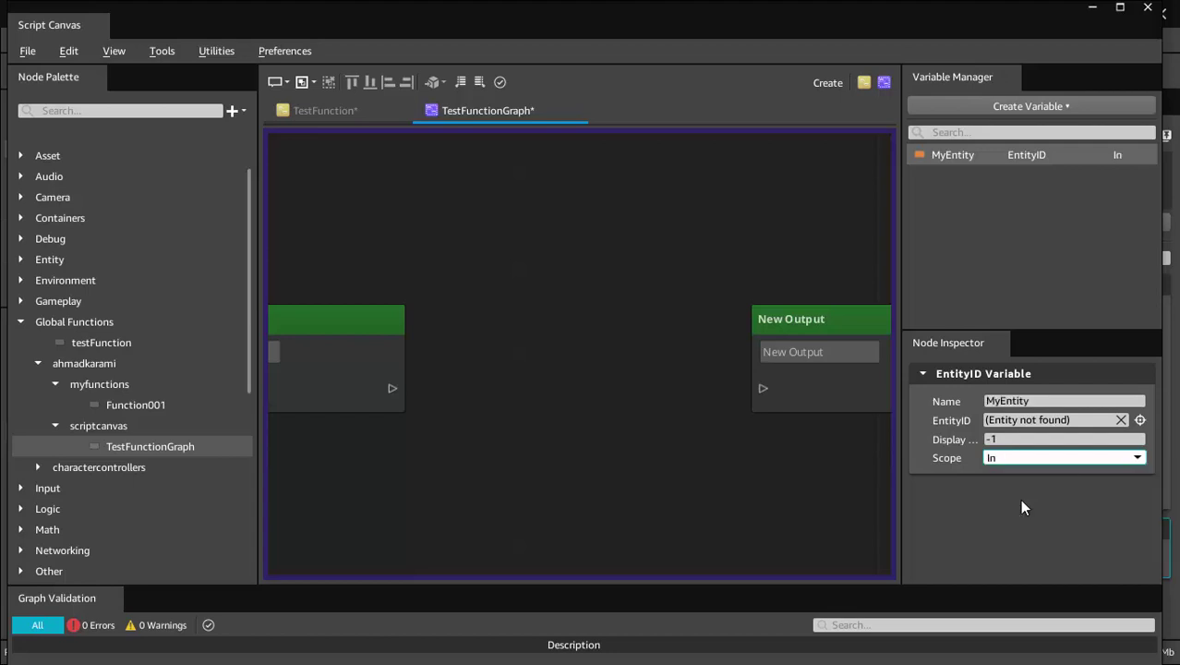
click(1010, 459)
click(1009, 516)
click(1000, 458)
click(1007, 537)
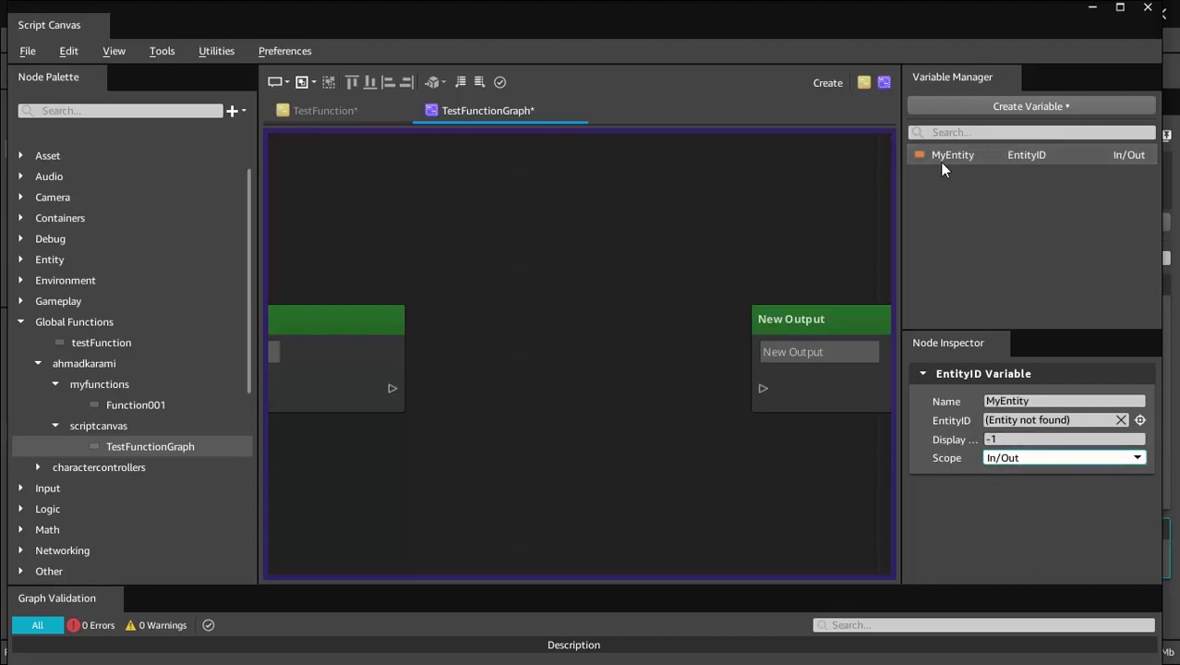
drag(939, 154, 632, 321)
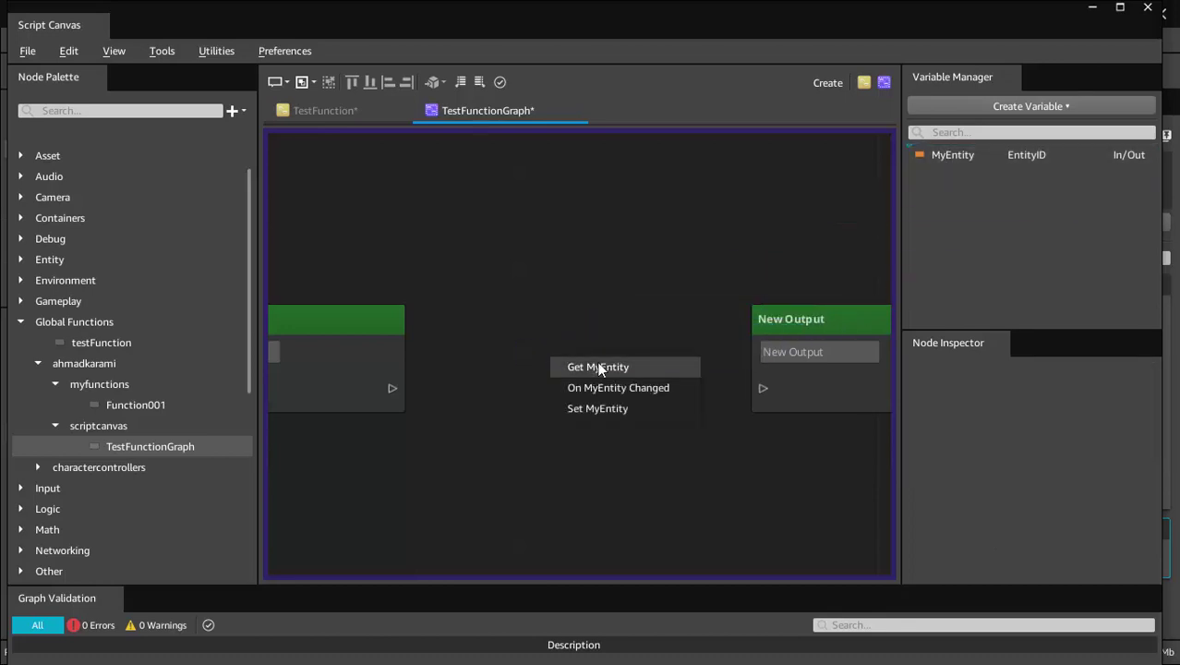
Step: Add a Get MyEntity node to TestFunctionGraph and save the graph
click(601, 367)
drag(612, 387, 559, 342)
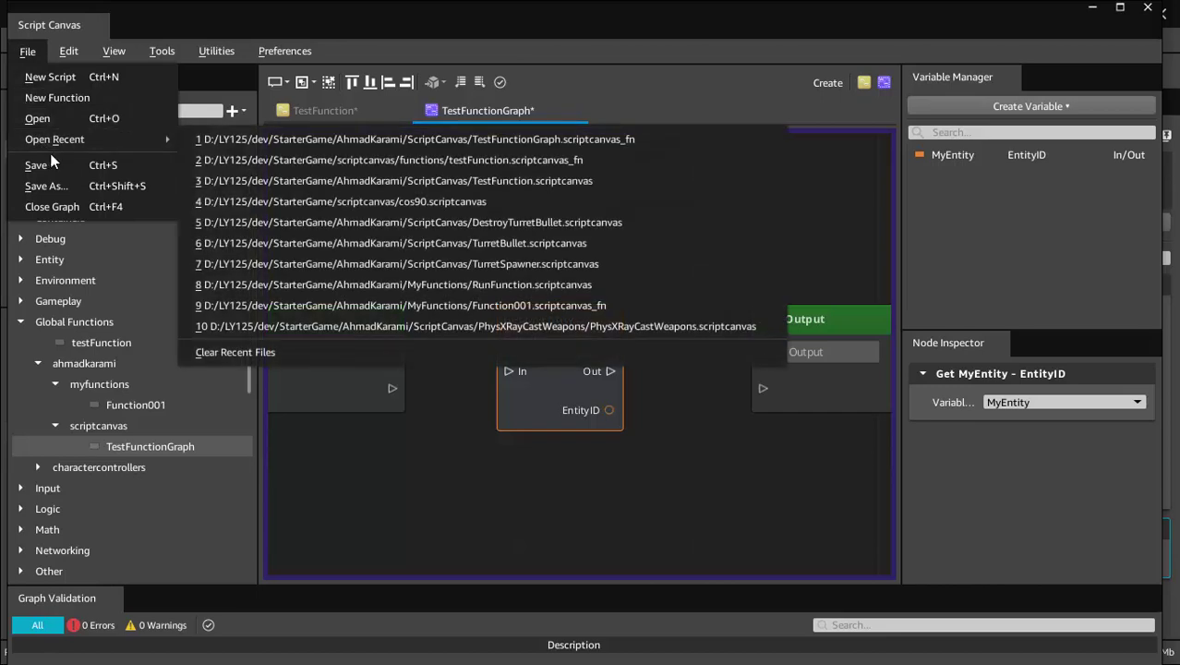
click(51, 154)
click(28, 51)
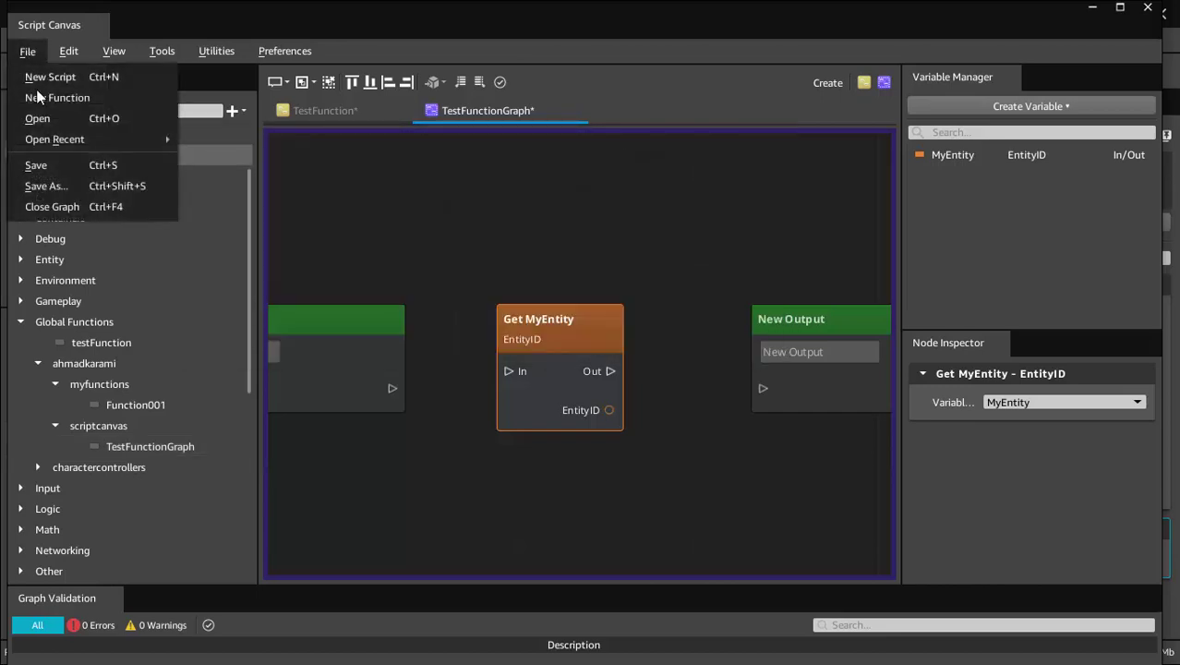
click(48, 168)
Step: Check the updated function node in TestFunction, then return to TestFunctionGraph
click(304, 118)
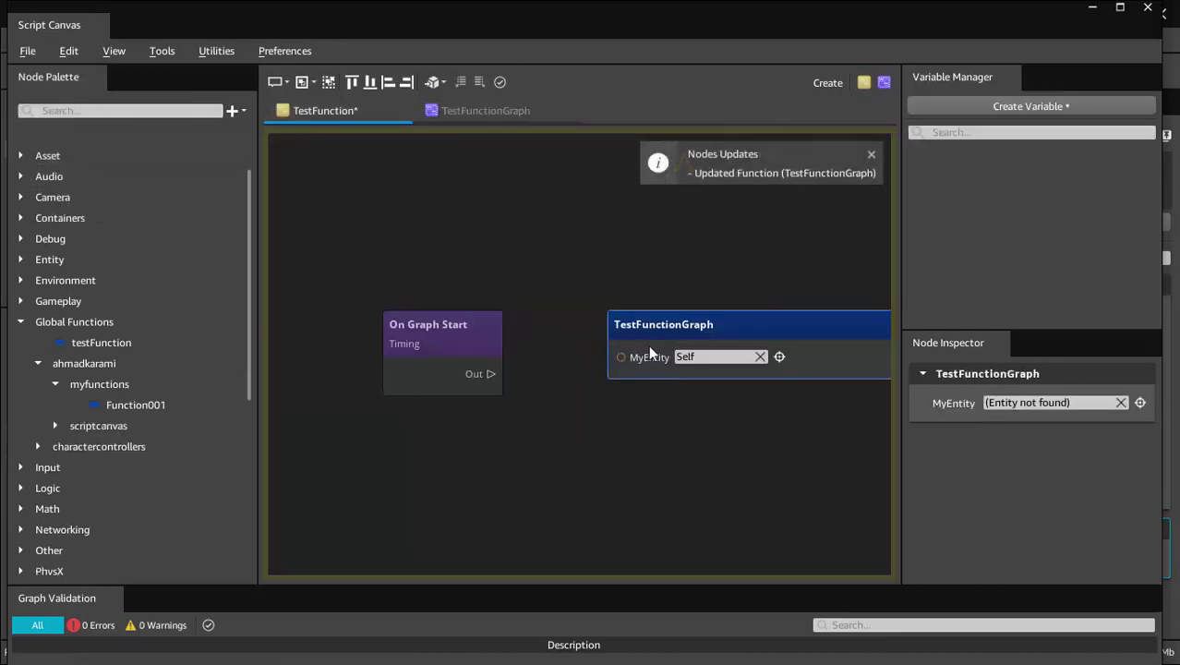
right_drag(718, 424, 536, 432)
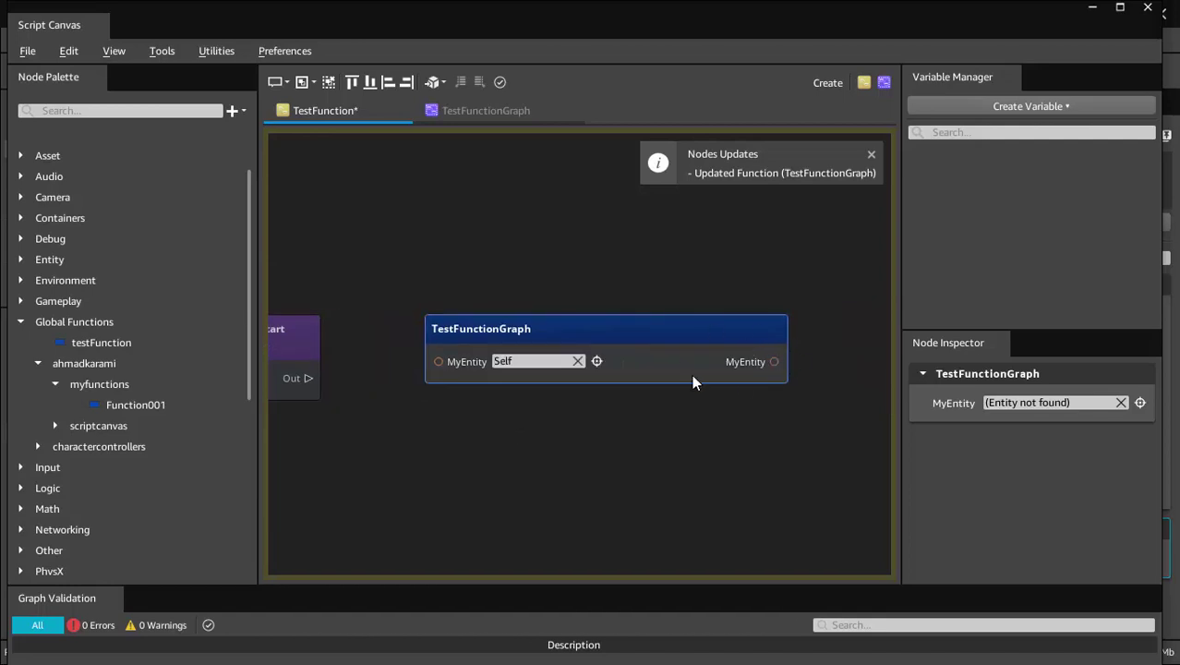
right_drag(377, 321, 419, 315)
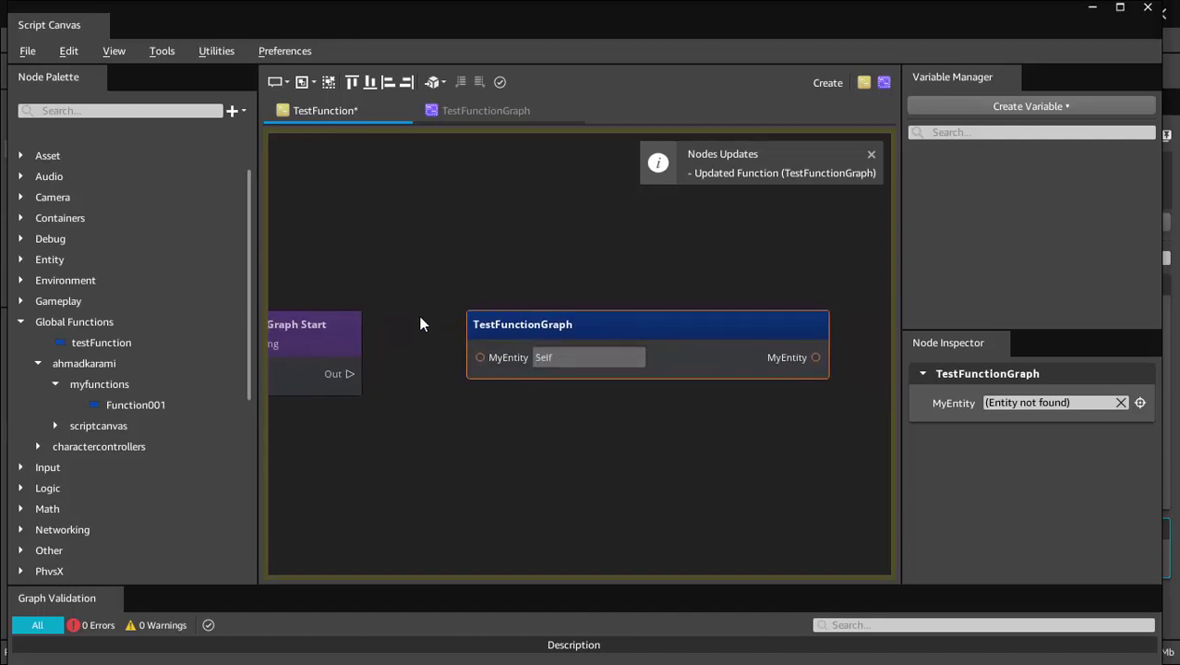
click(377, 328)
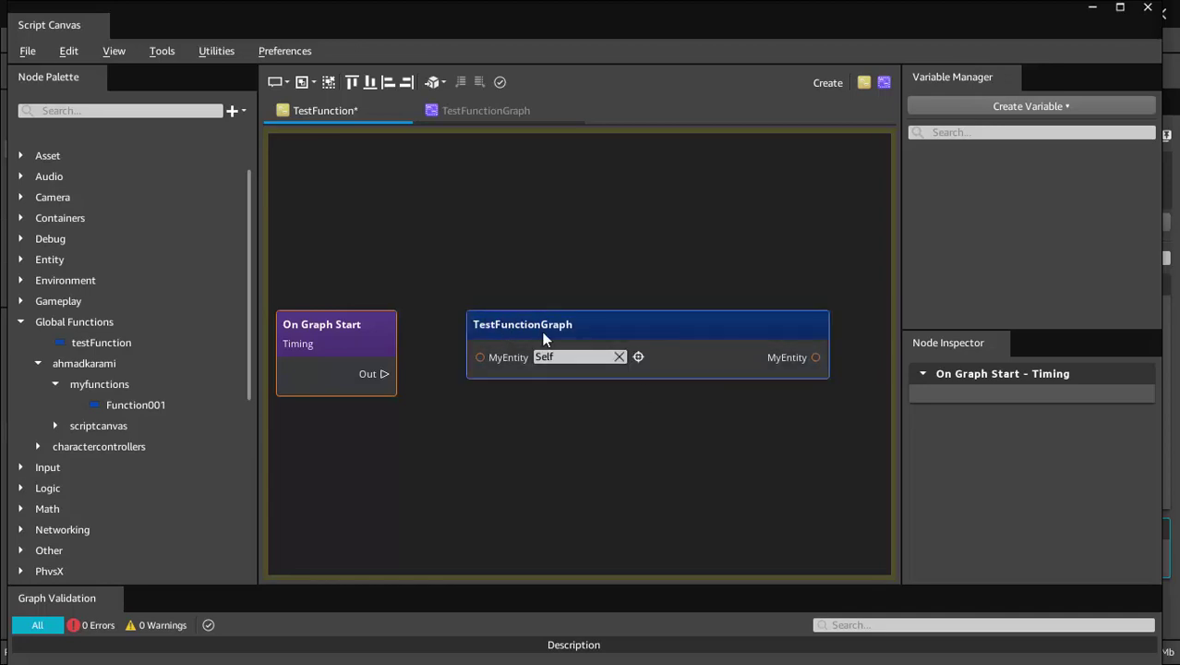
click(444, 109)
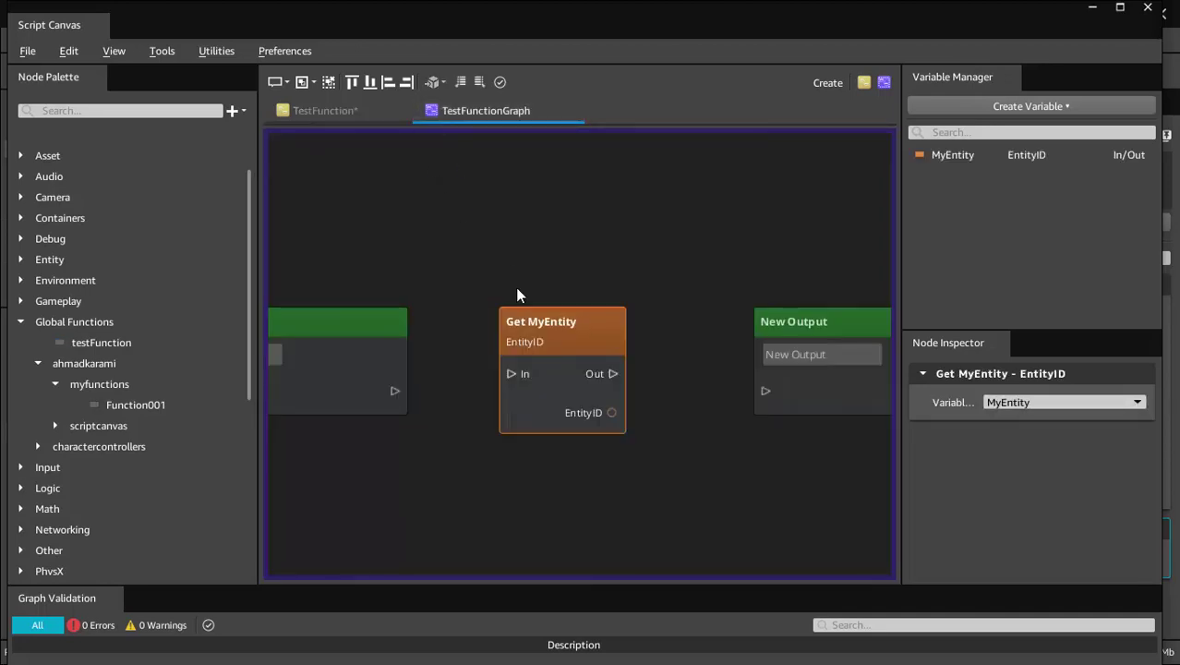
Step: Wire New Input to Get MyEntity and Get MyEntity's Out to New Output, tidying node positions
drag(452, 371, 567, 357)
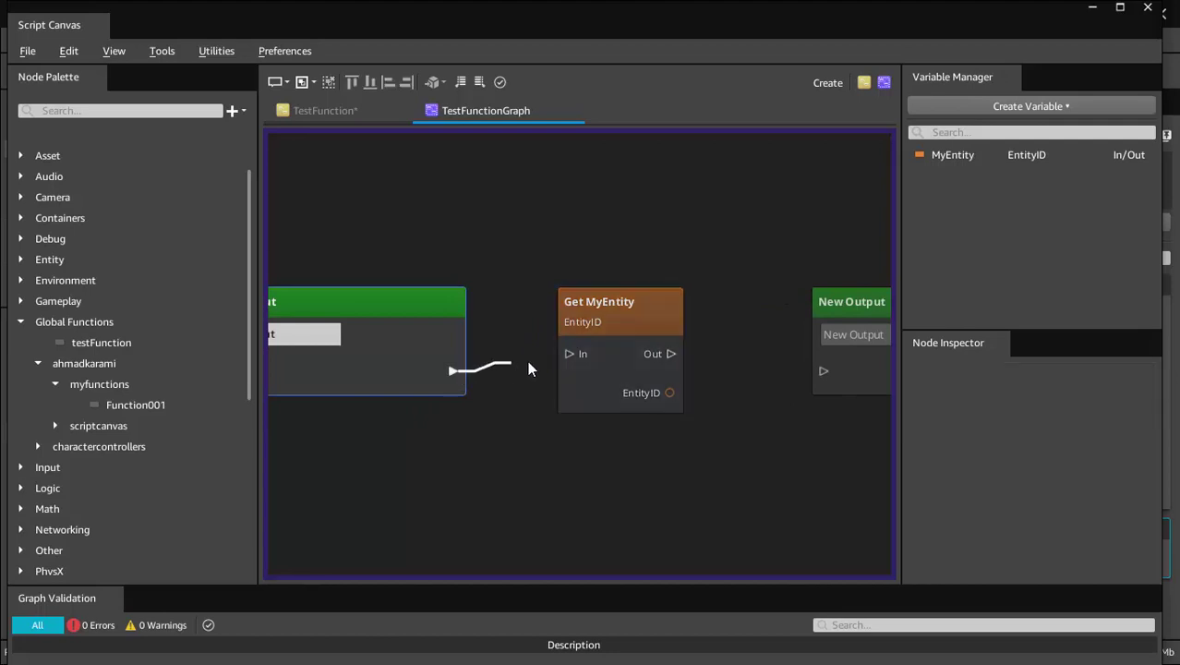
middle_drag(679, 374, 450, 367)
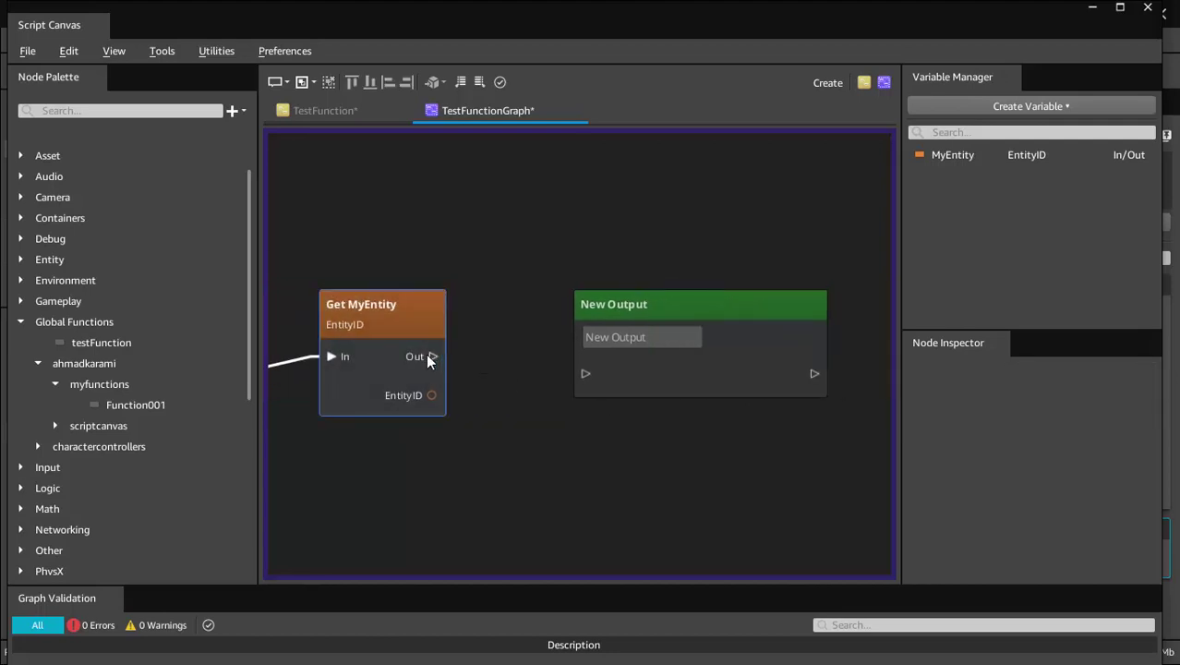
drag(430, 361, 583, 379)
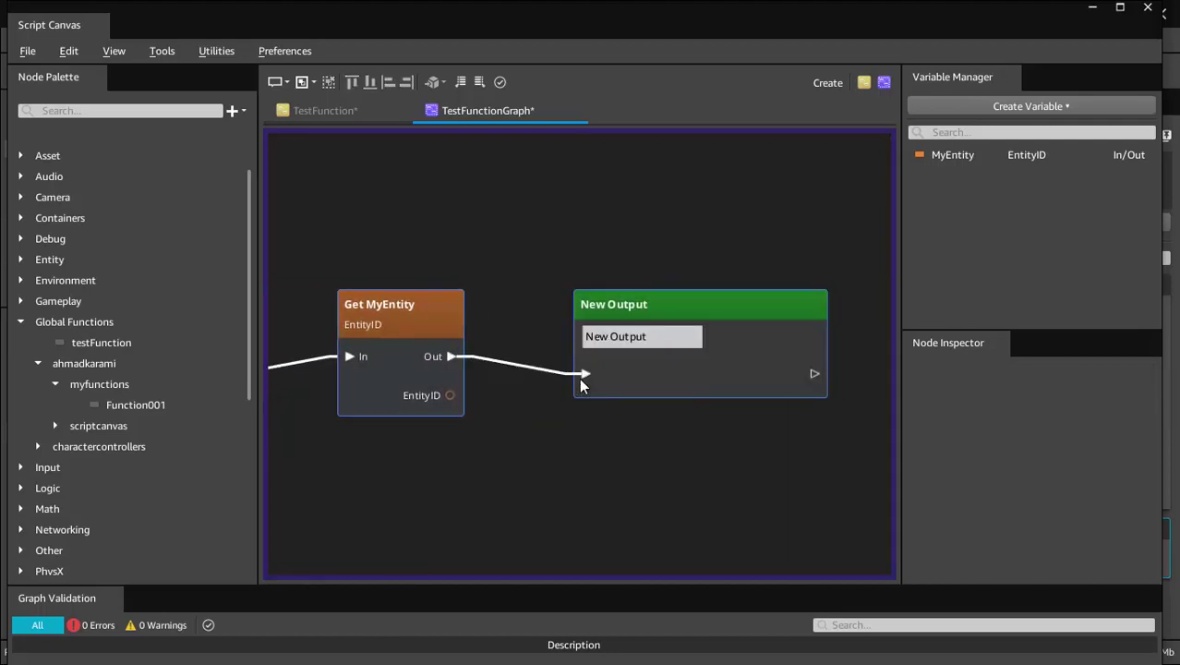
mouse_move(581, 421)
middle_down()
mouse_move(748, 416)
mouse_move(656, 417)
middle_up()
scroll(654, 421, down, 2)
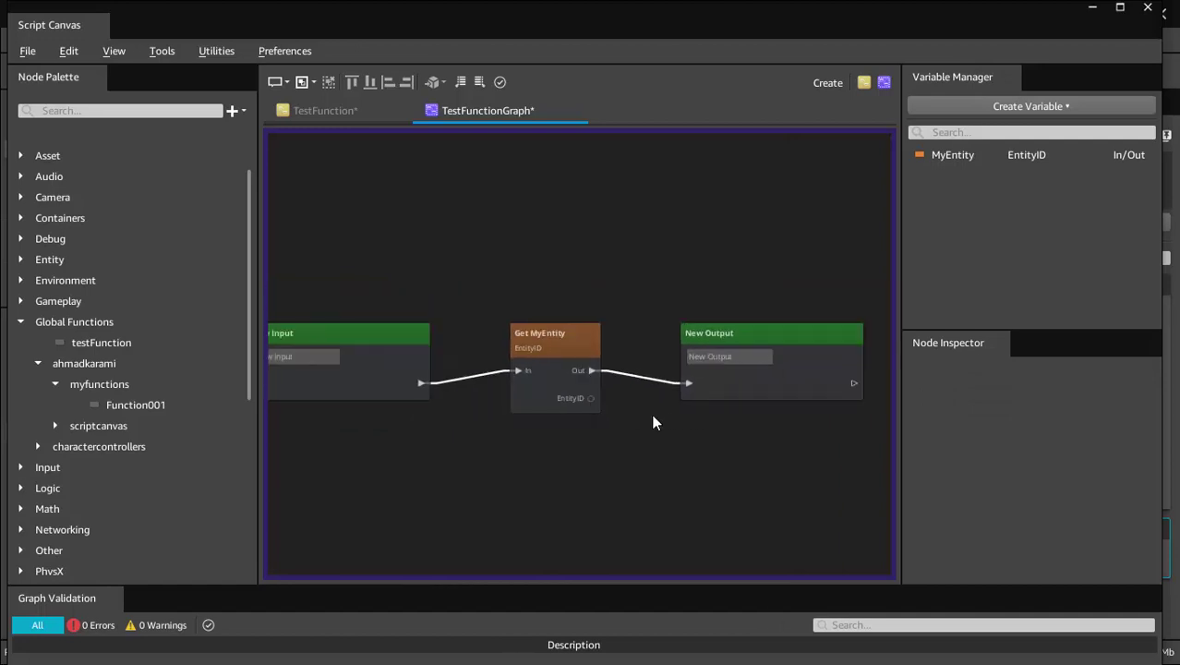
drag(413, 341, 539, 338)
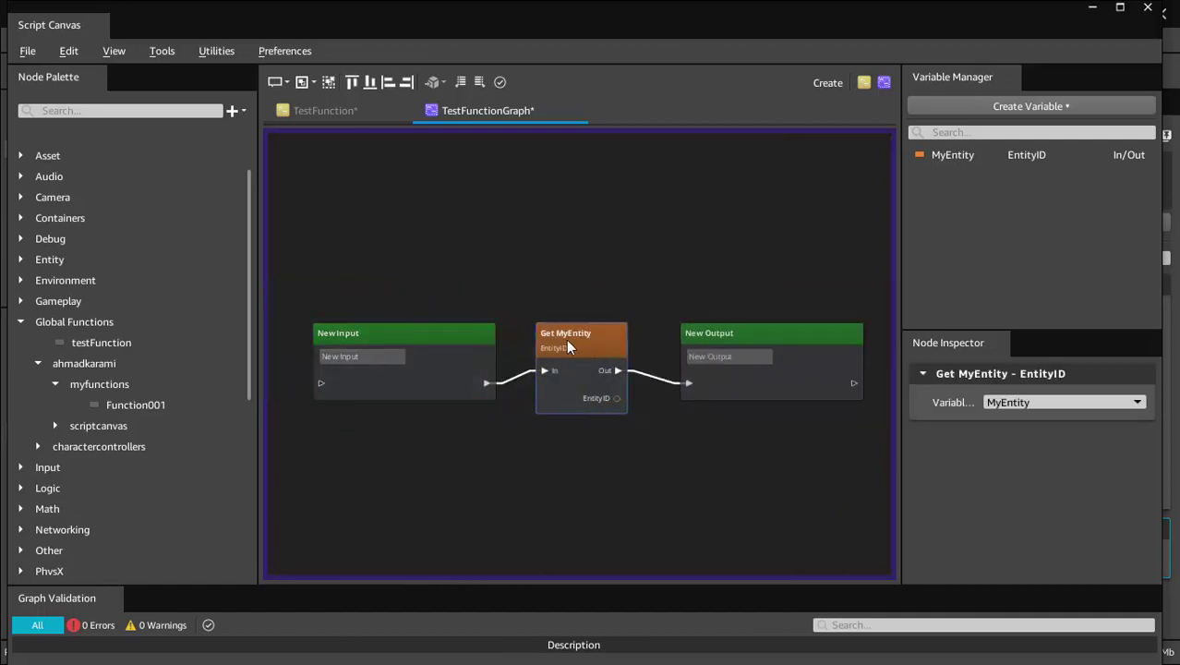
drag(699, 343, 686, 340)
scroll(573, 313, up, 1)
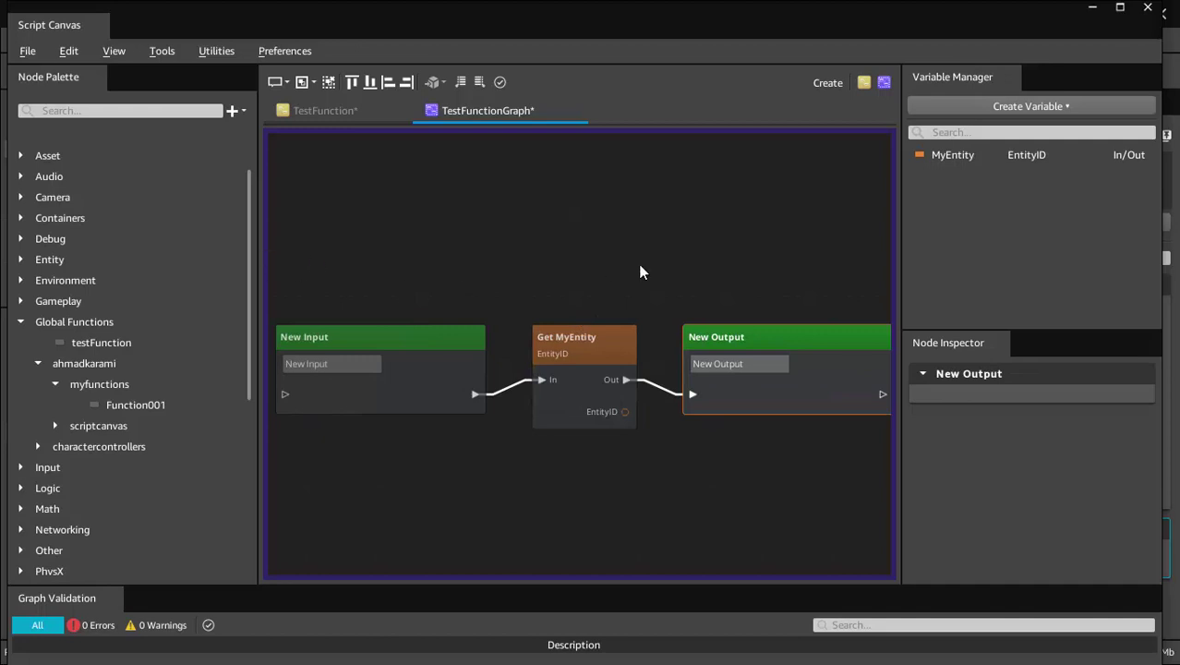
Step: Save TestFunctionGraph and view the TestFunction script
click(28, 51)
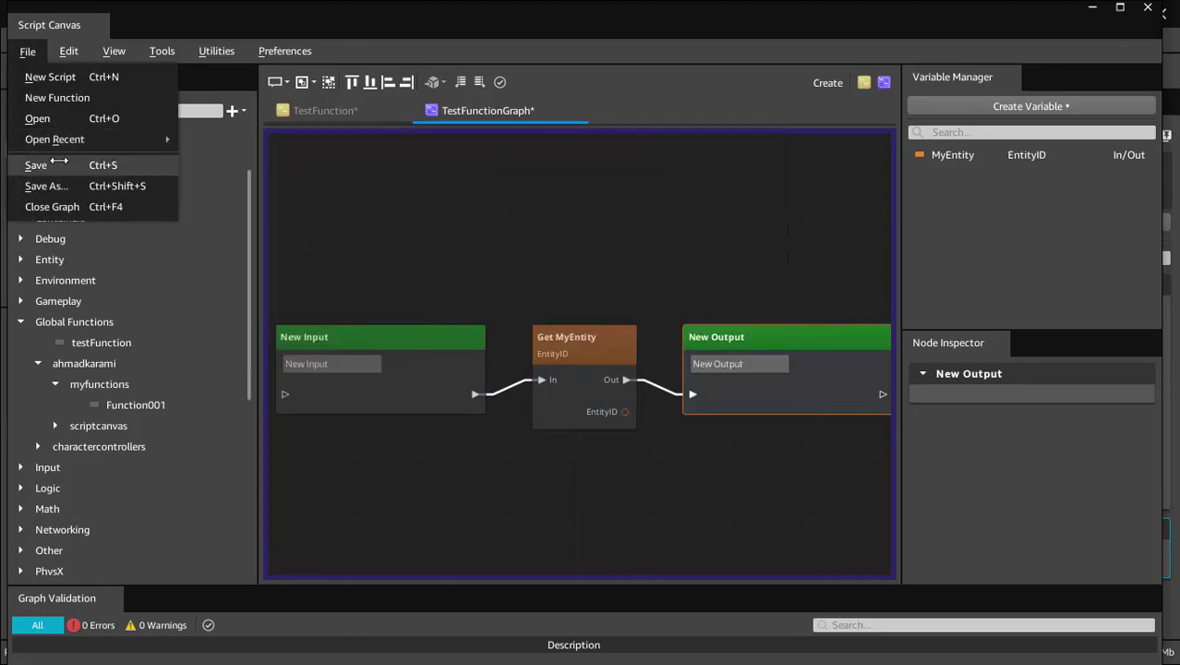
click(37, 161)
click(341, 109)
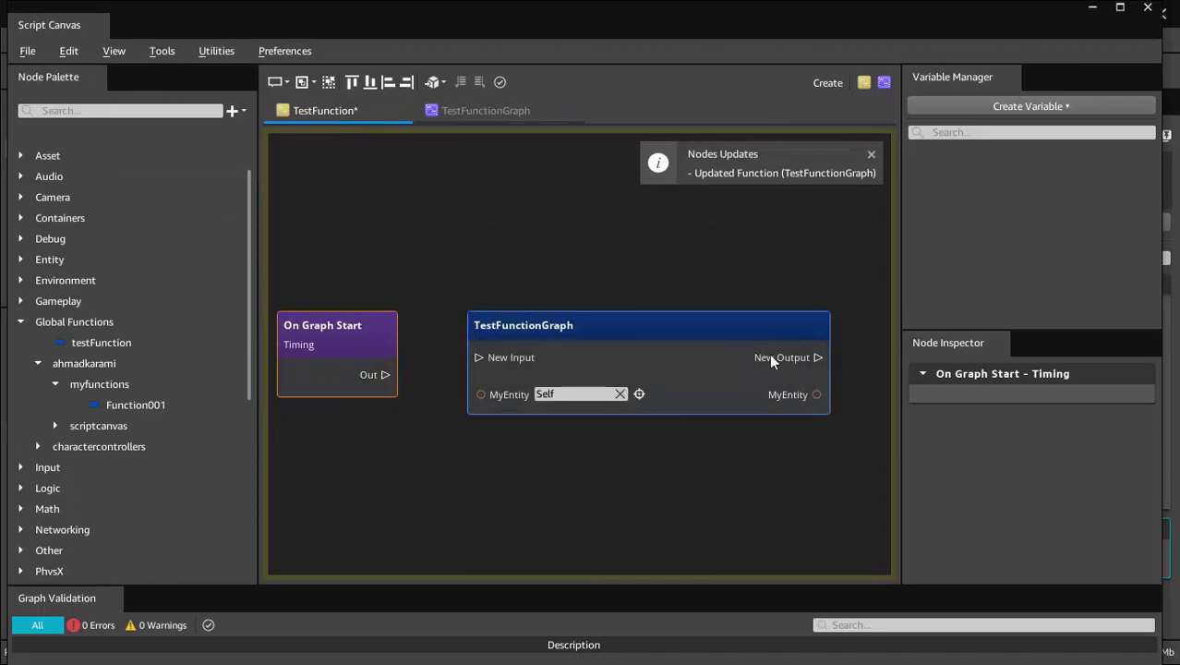
Step: Delete the Get MyEntity node, save TestFunctionGraph, and check TestFunction
double_click(483, 354)
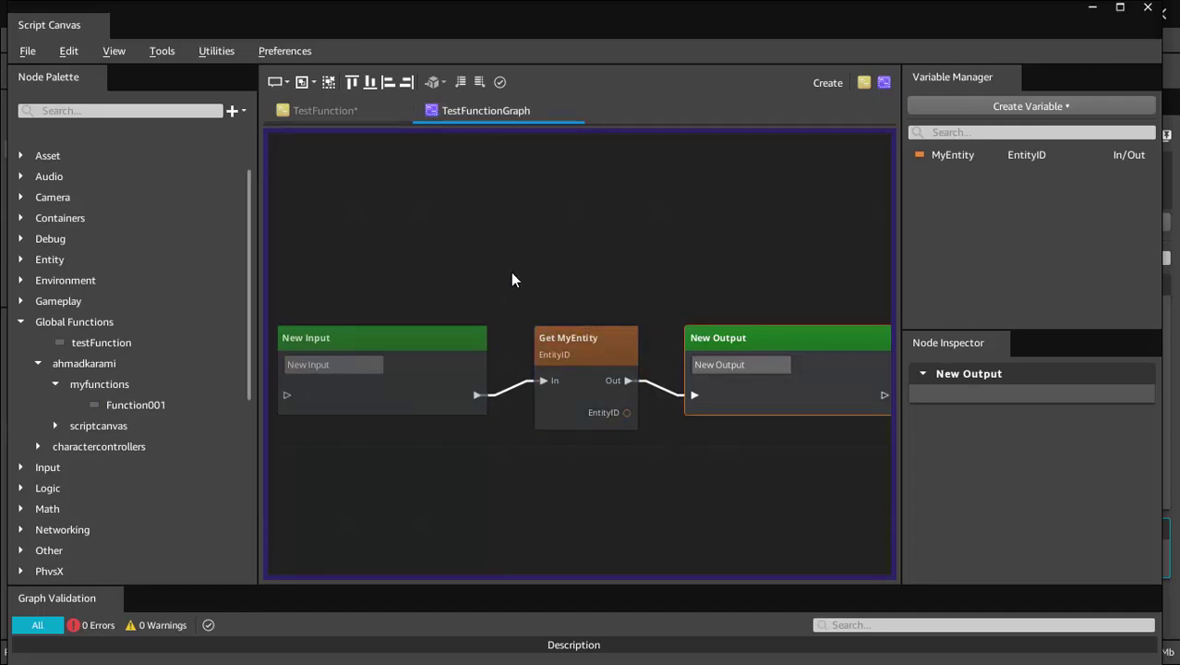
drag(512, 274, 609, 467)
key(Delete)
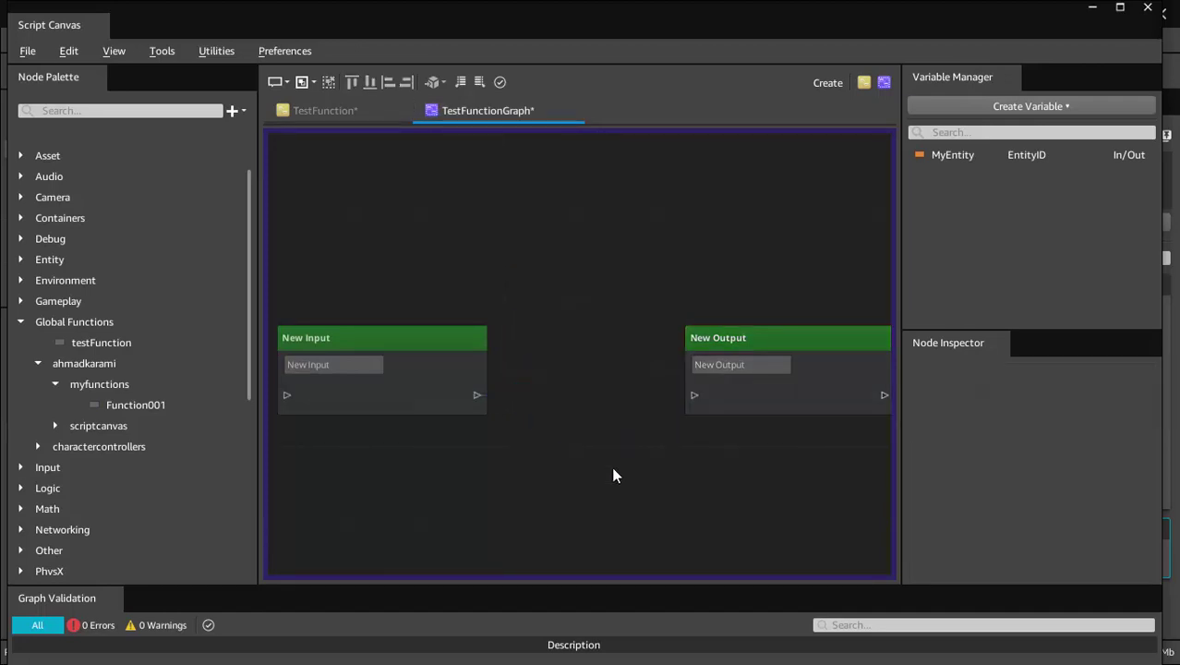
click(28, 51)
click(128, 164)
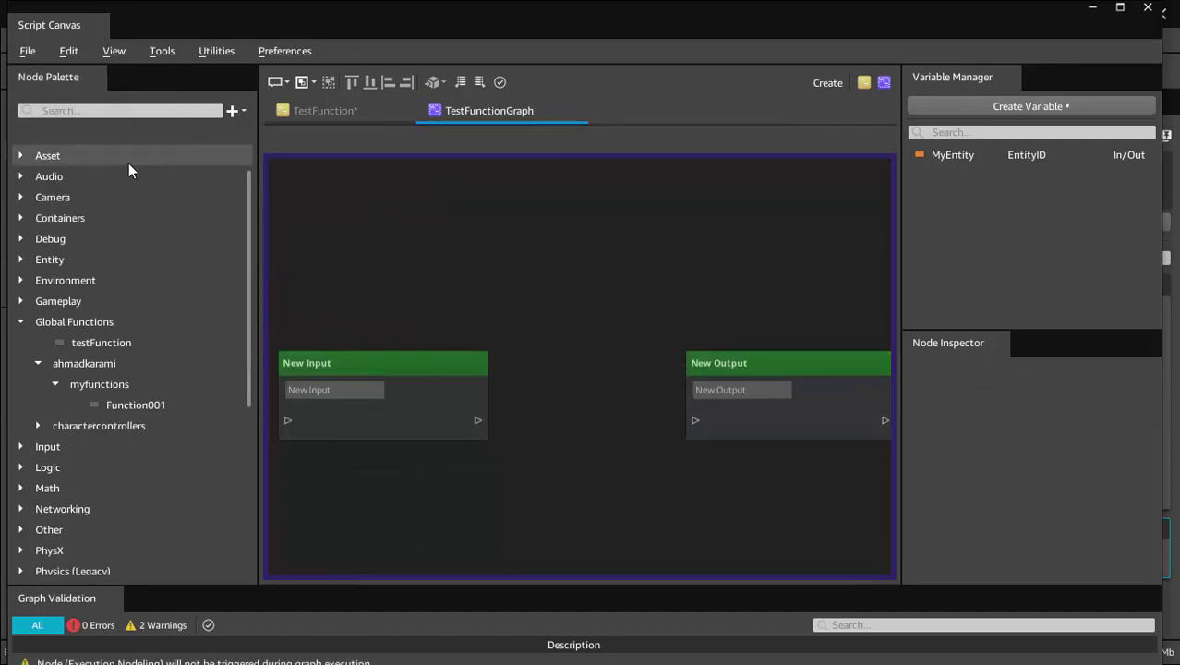
click(330, 116)
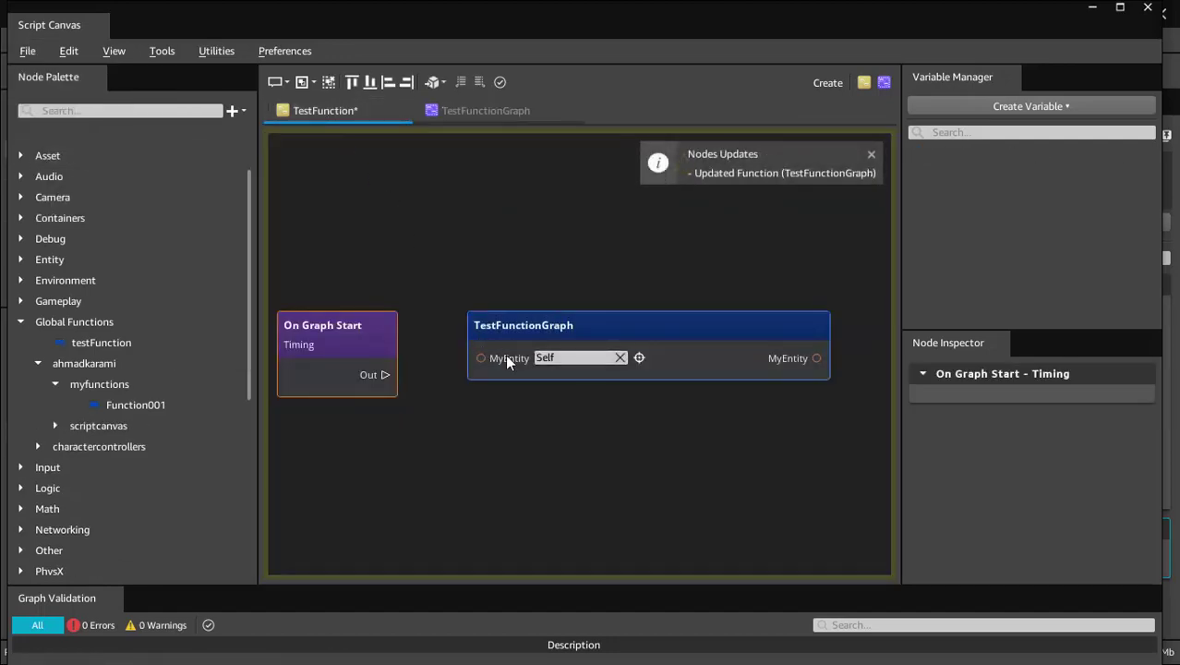
click(486, 112)
Step: Keep MyEntity's scope at In/Out and drop it as a new Get MyEntity node
click(968, 155)
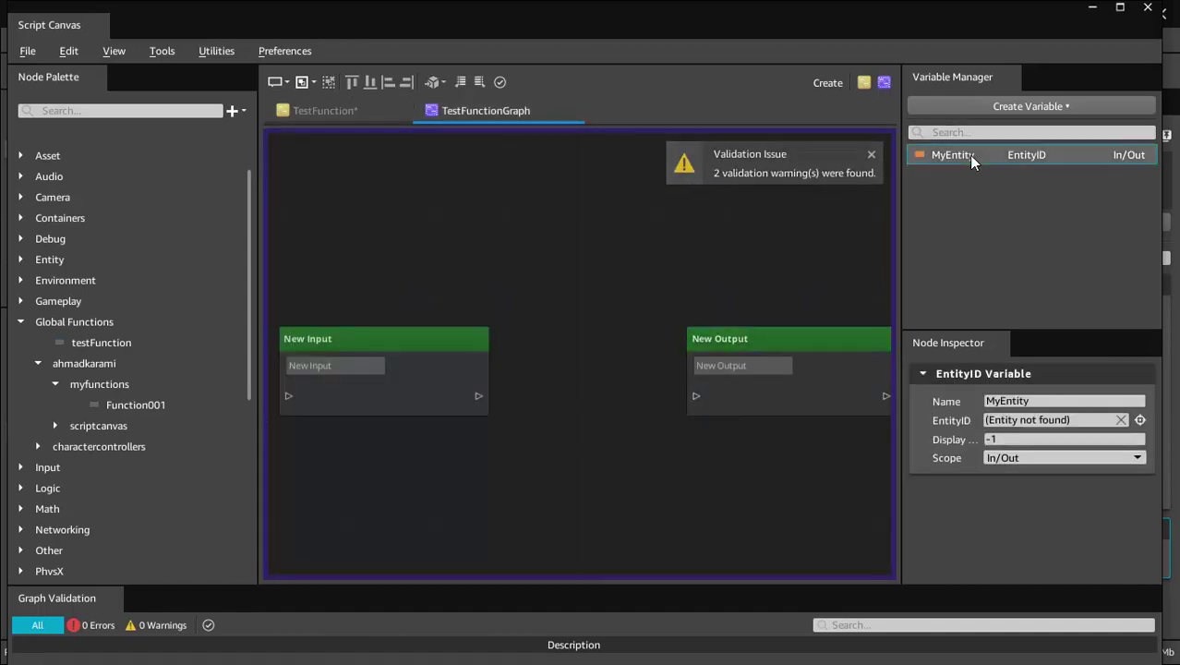
click(999, 458)
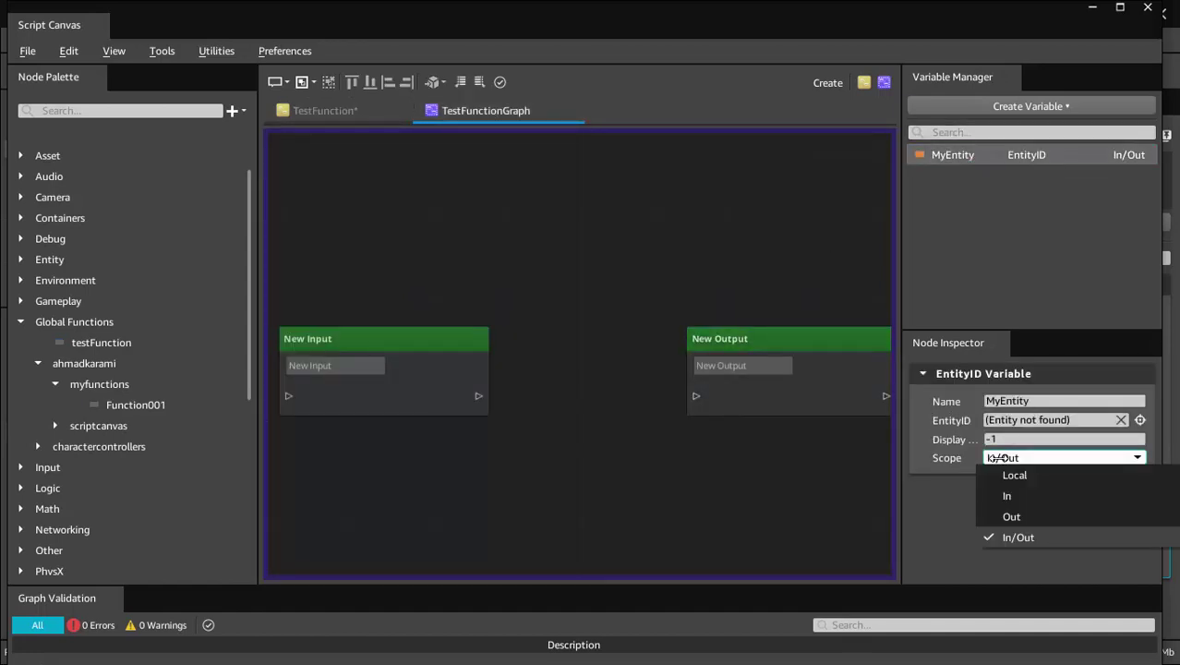
click(1016, 536)
drag(967, 155, 610, 369)
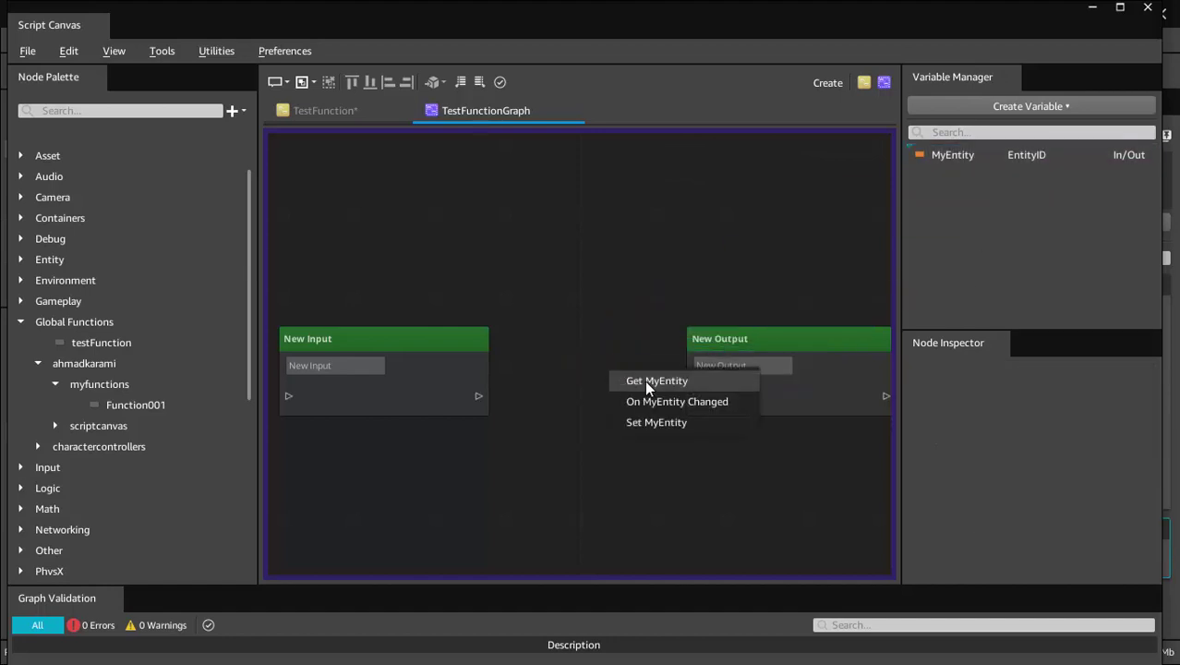
click(646, 381)
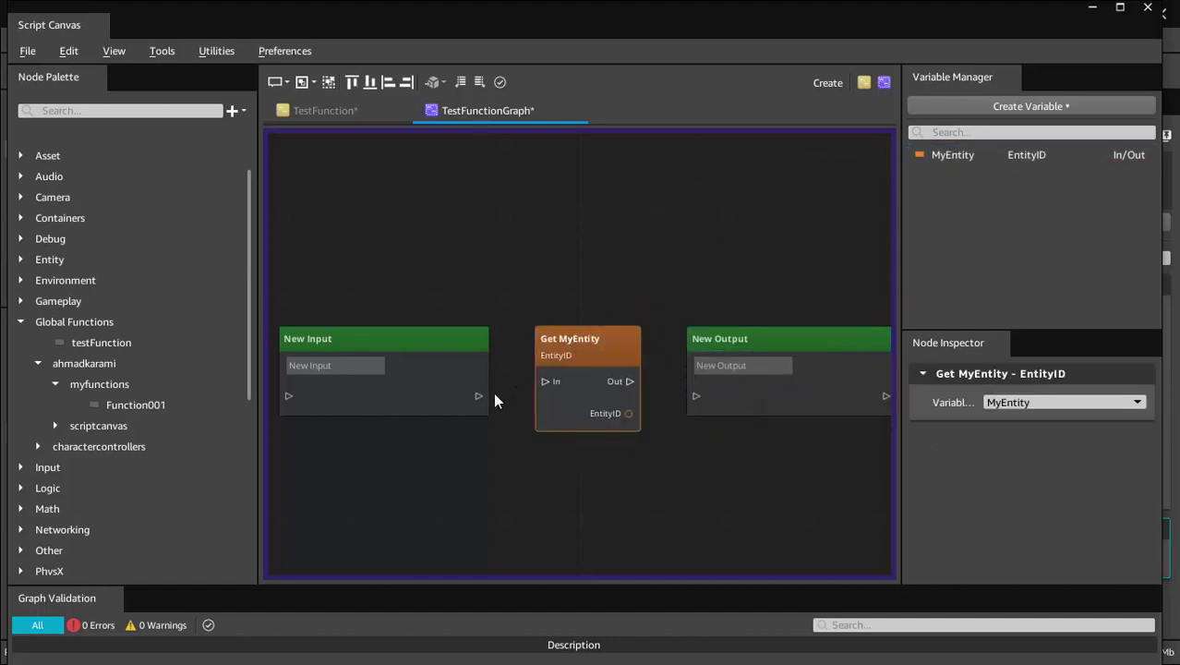
Step: Wire New Input → Get MyEntity → New Output, save, and view TestFunction
drag(479, 395, 545, 381)
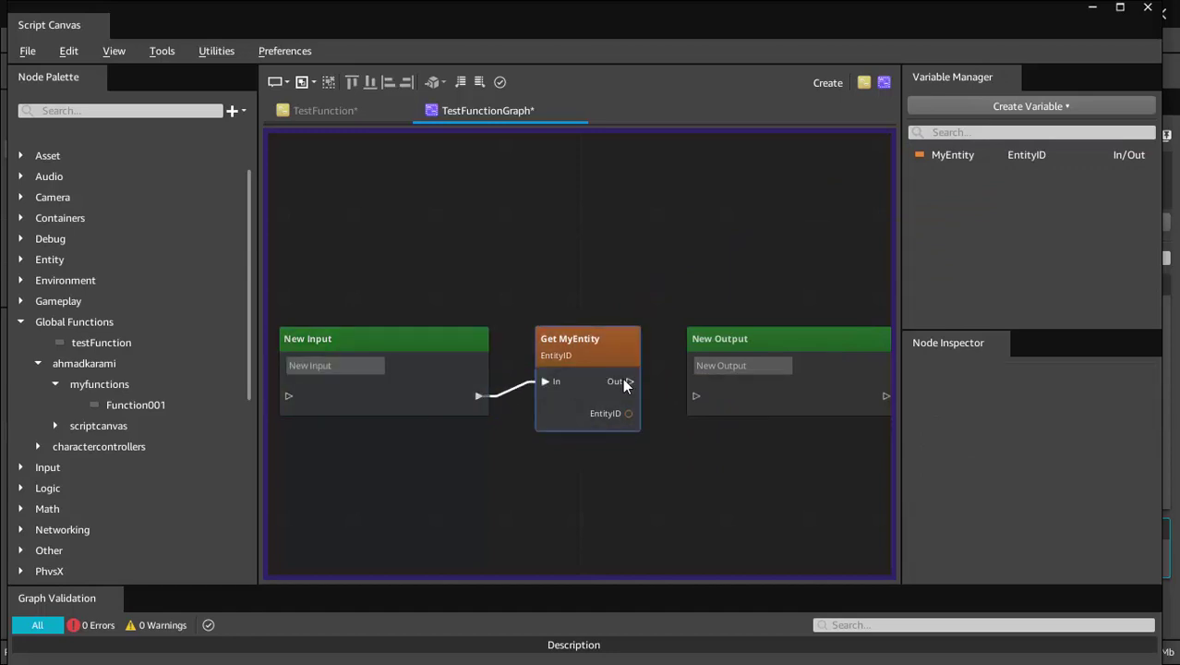
drag(629, 381, 693, 395)
click(28, 51)
click(41, 162)
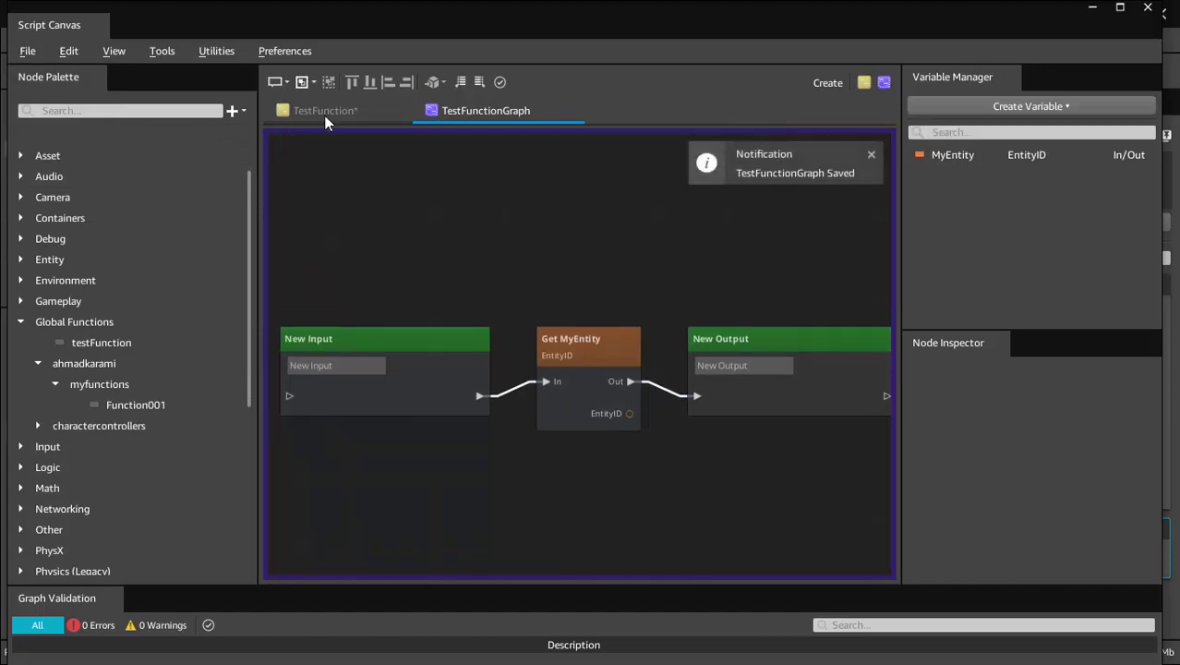
click(324, 113)
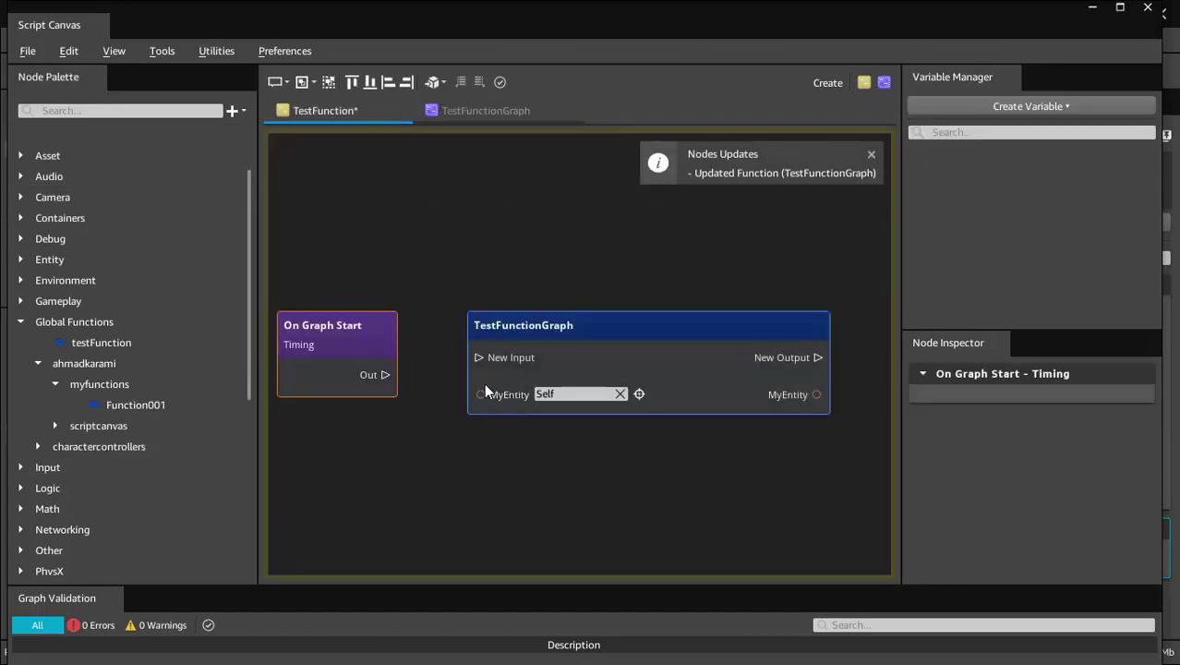
Step: In TestFunctionGraph, confirm the Get MyEntity node reads the MyEntity variable
click(462, 112)
click(616, 341)
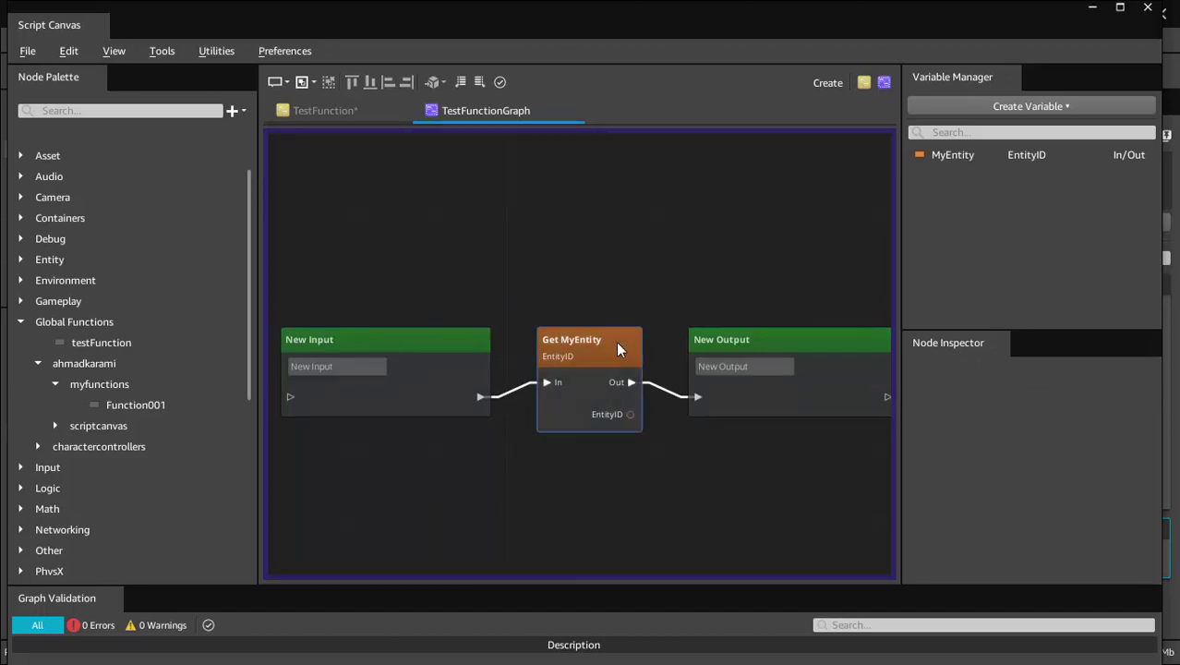
click(1053, 403)
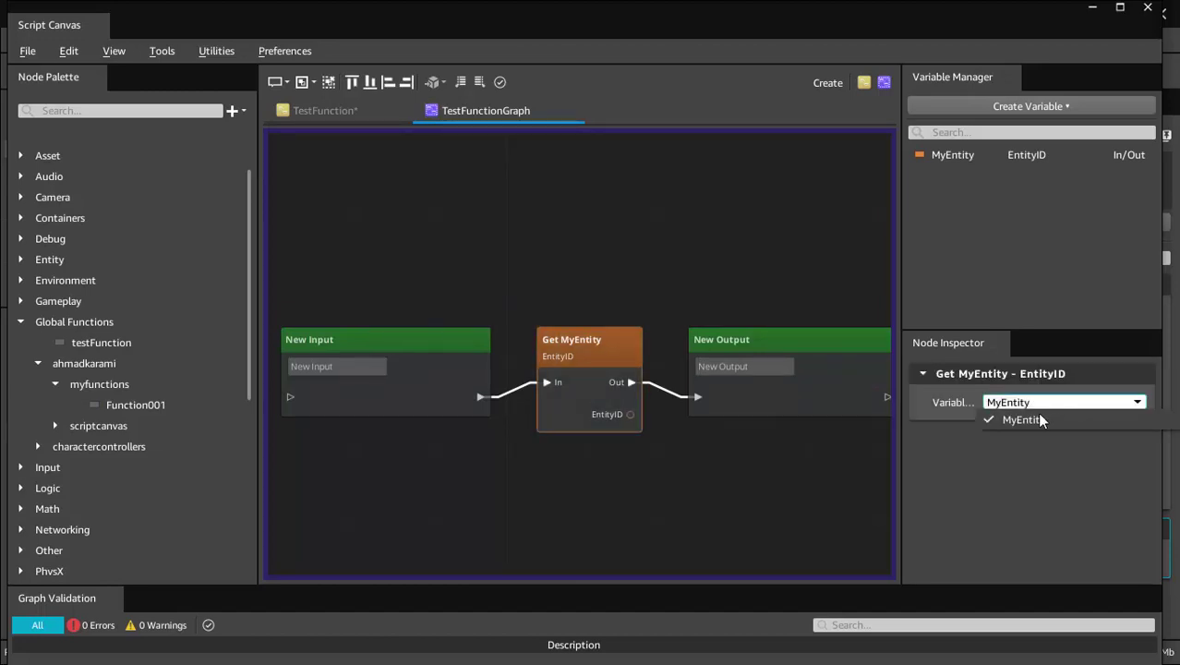
click(1034, 419)
Step: Set MyEntity's scope to In, save, and check TestFunction's node before returning
click(965, 155)
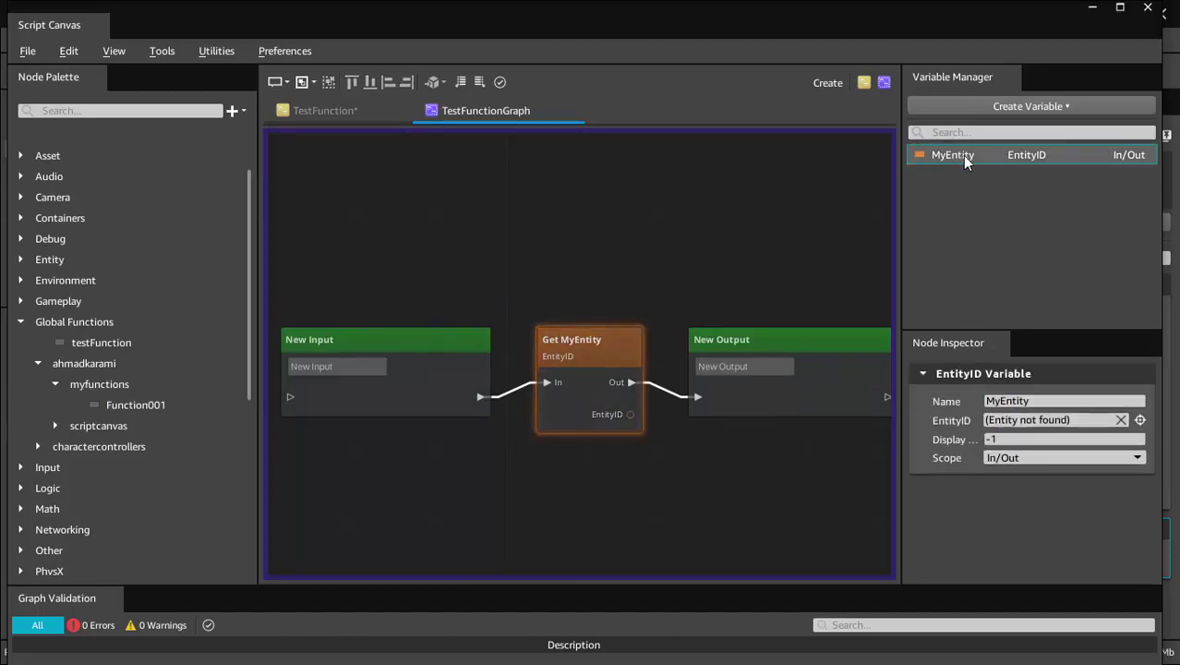
click(1011, 459)
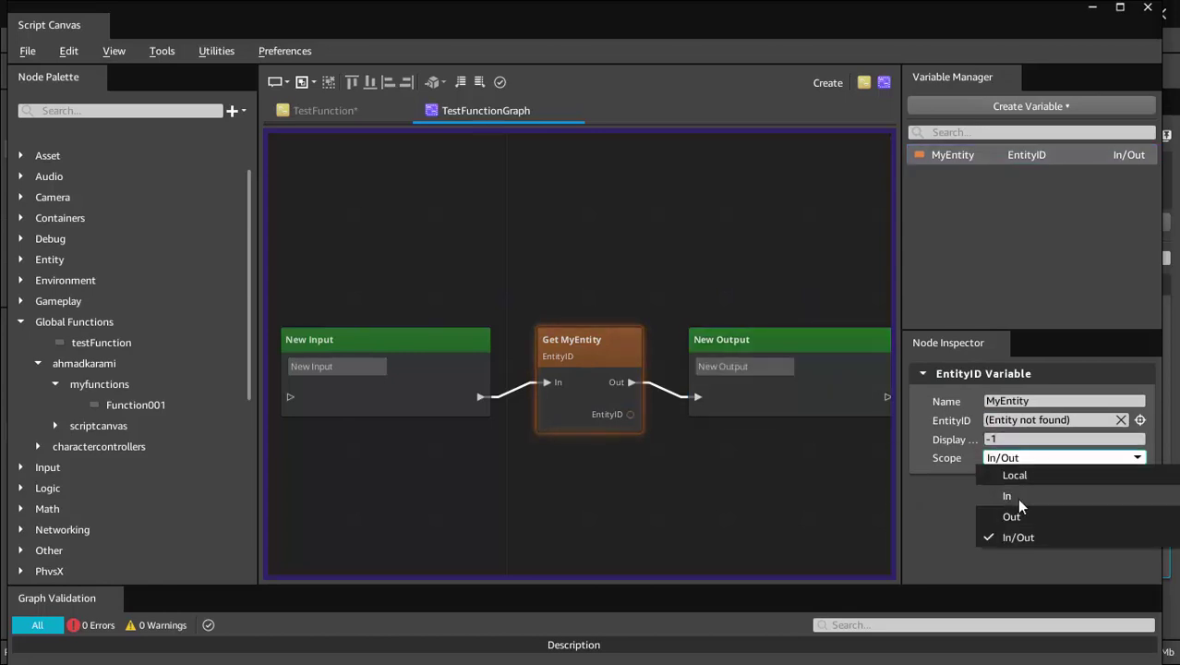
click(1014, 495)
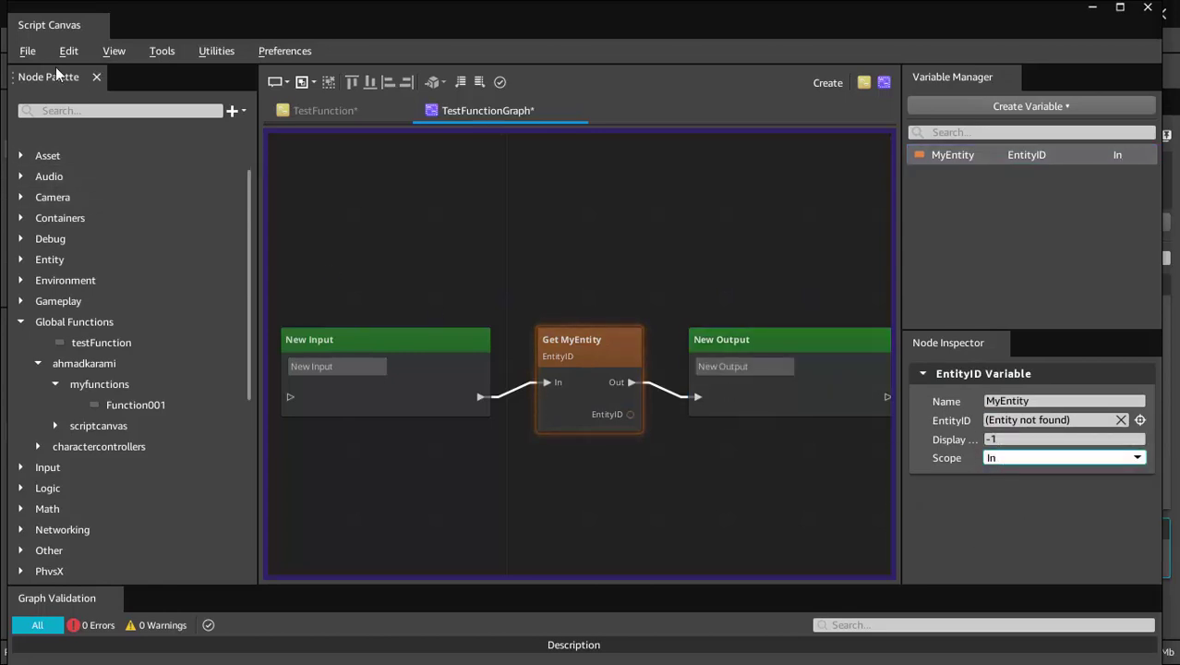
click(29, 52)
click(65, 166)
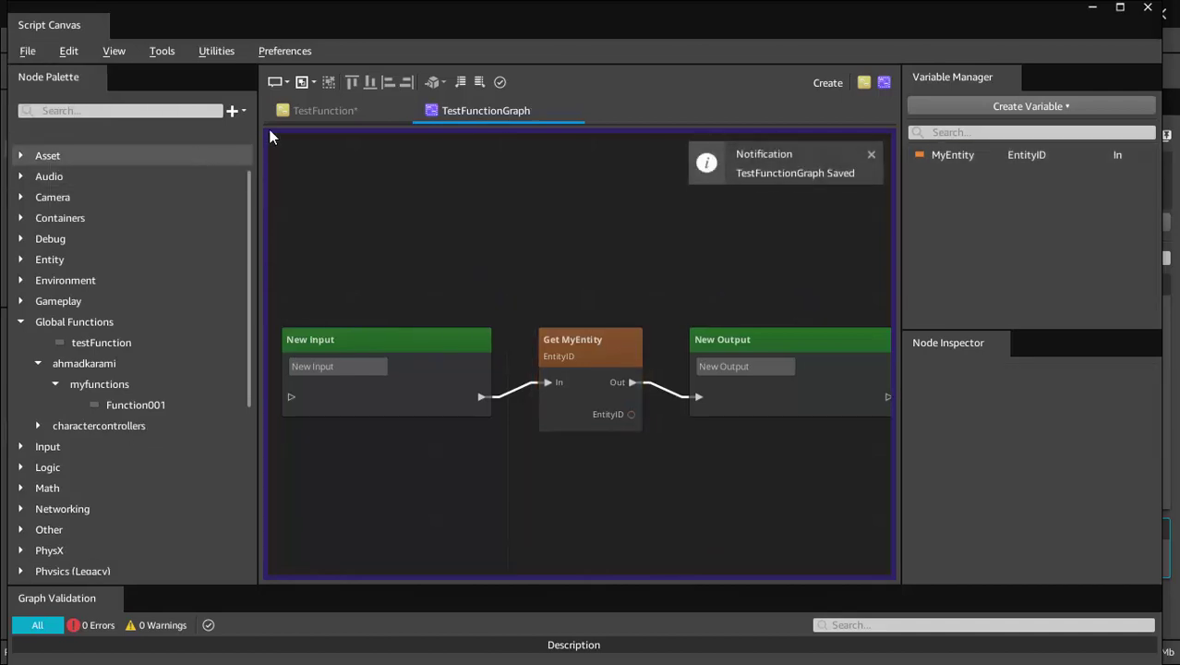
click(320, 112)
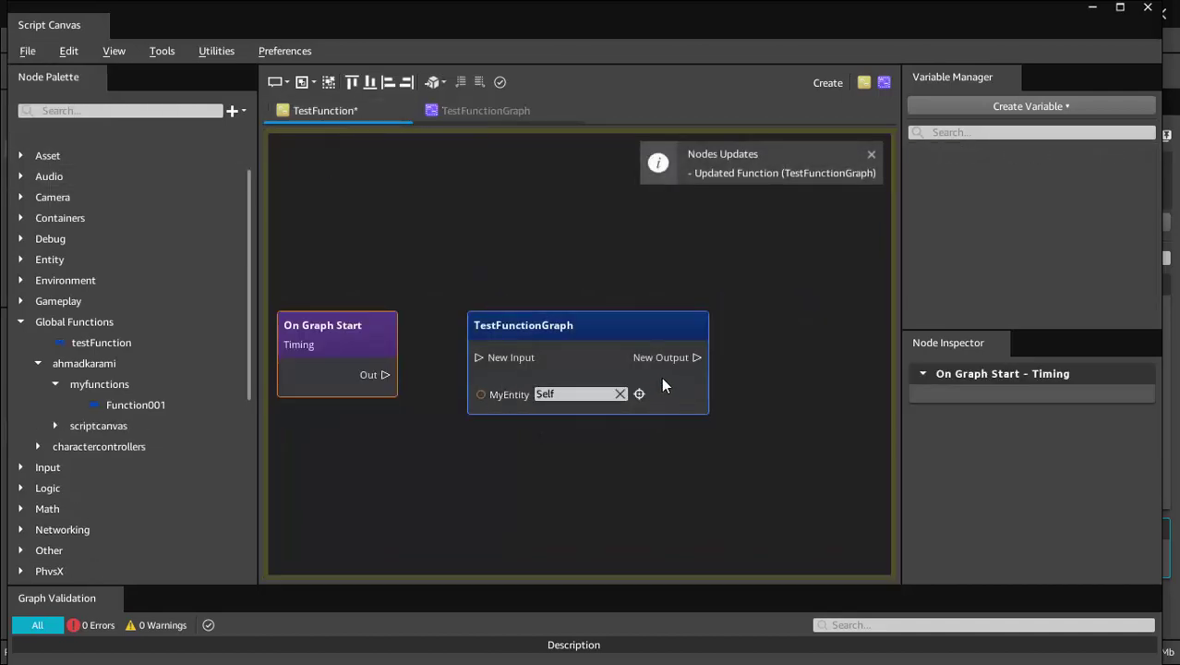
click(462, 111)
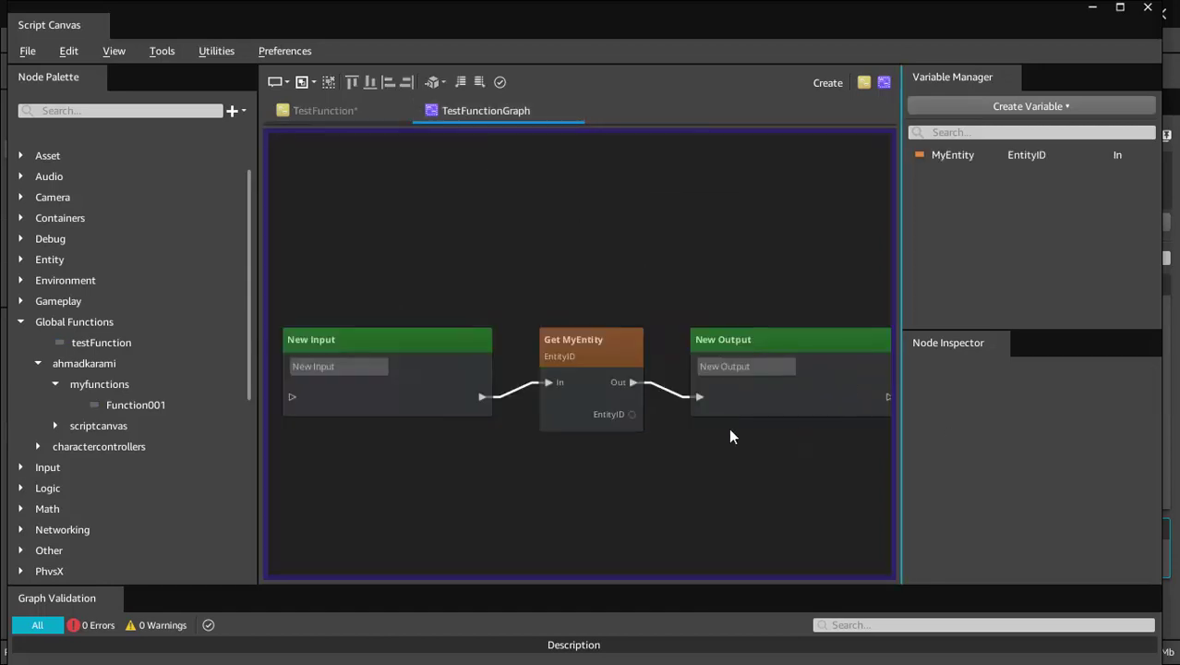
Step: Set MyEntity's scope to Out, save TestFunctionGraph, and check TestFunction's node
click(608, 367)
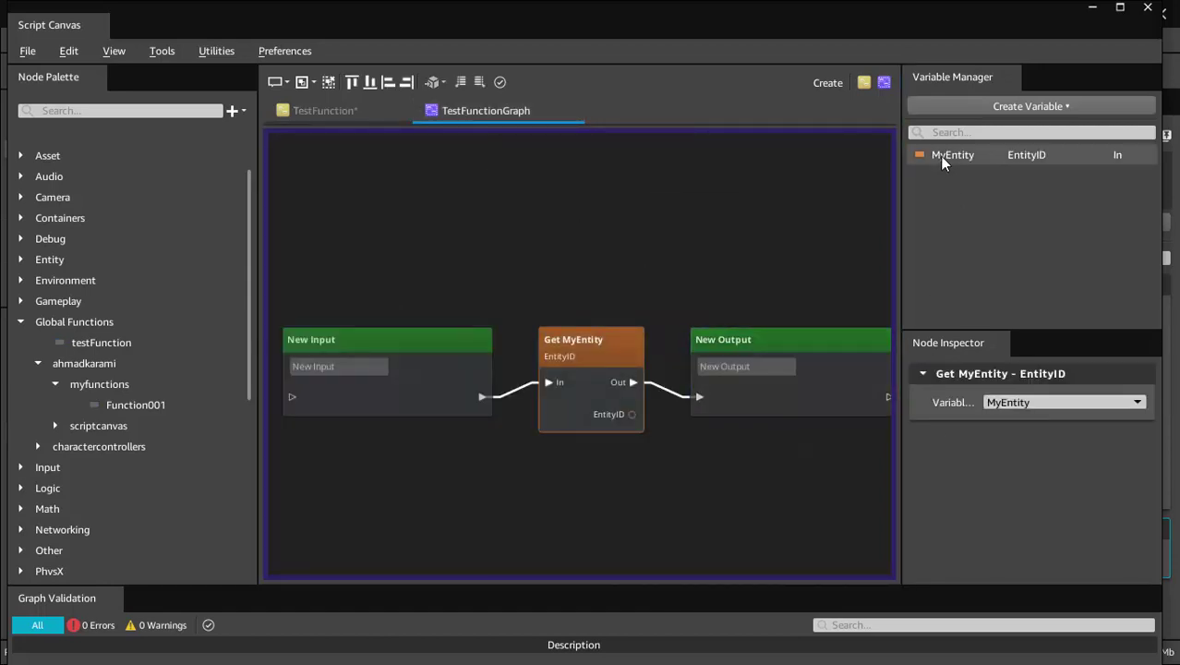
click(942, 156)
click(1001, 459)
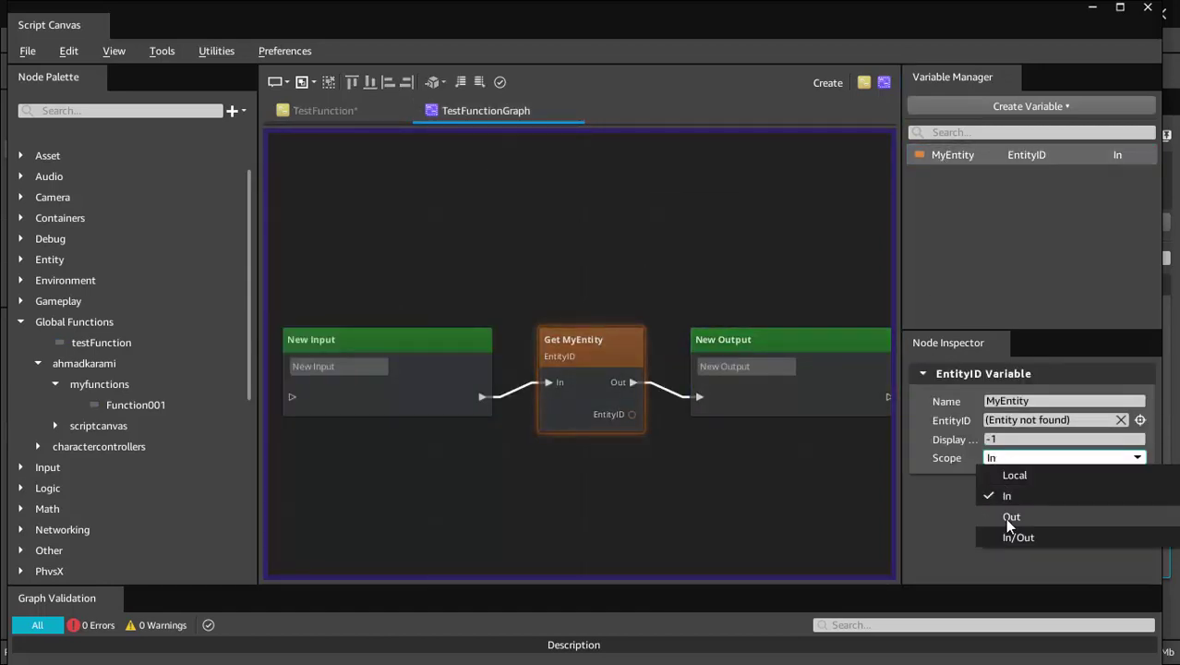
click(1006, 520)
click(27, 51)
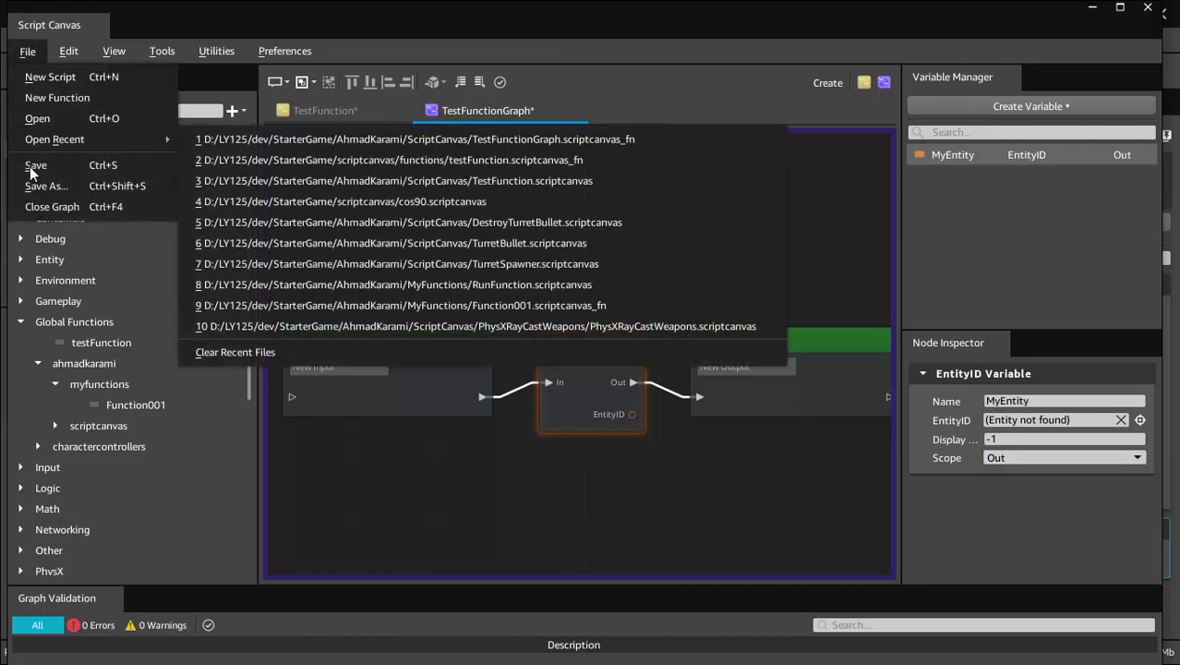
click(55, 162)
click(338, 120)
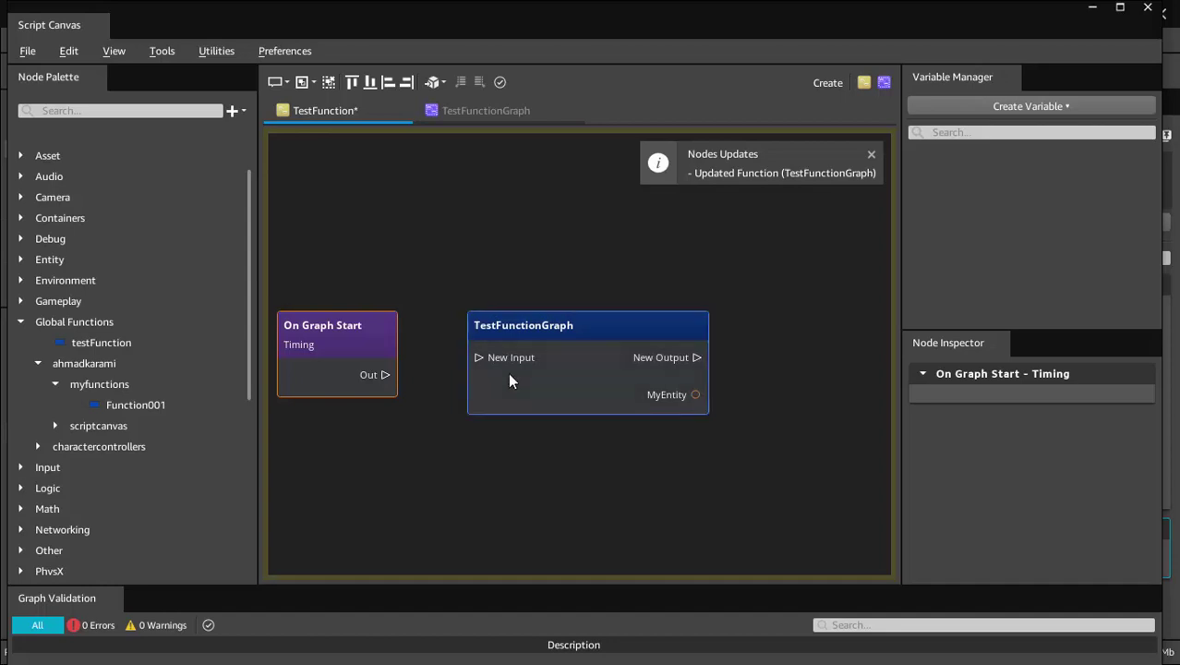
Step: Change MyEntity's scope to In/Out, save again, and recheck TestFunction's node
click(444, 109)
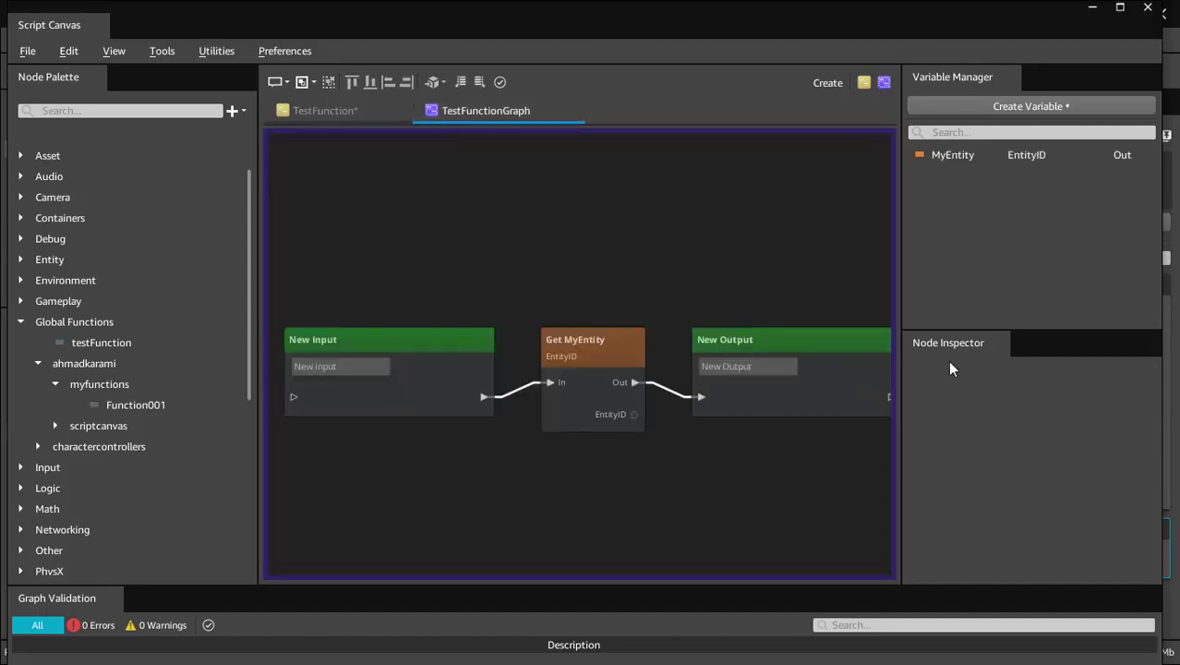
click(951, 153)
click(1012, 458)
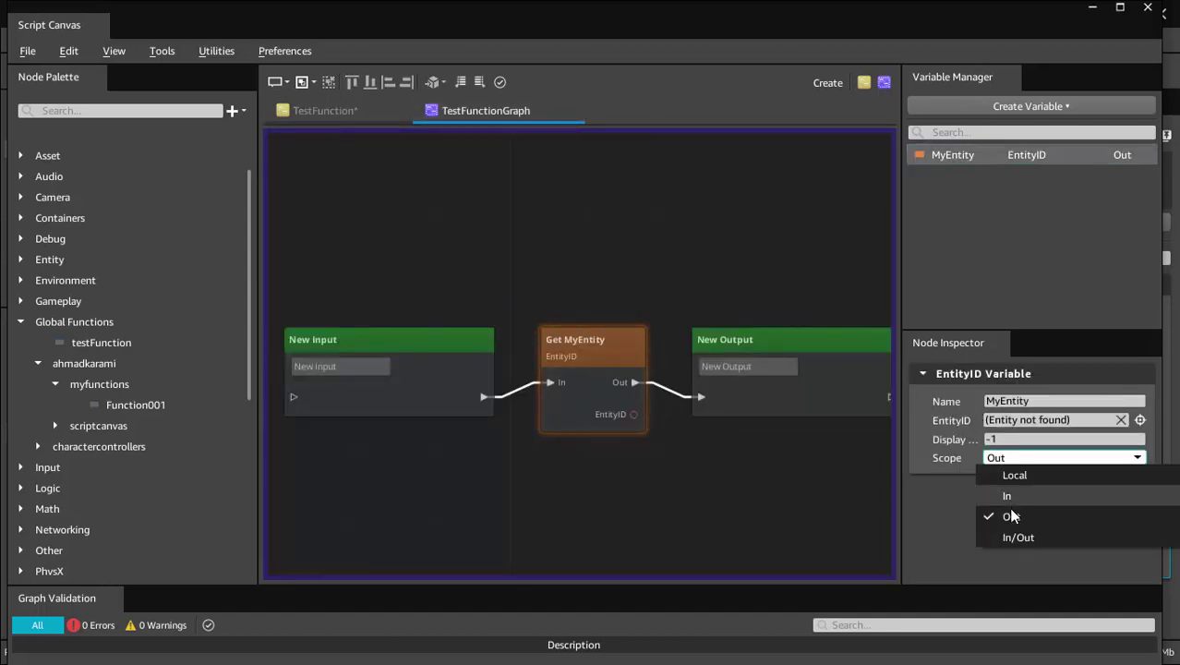
click(1009, 536)
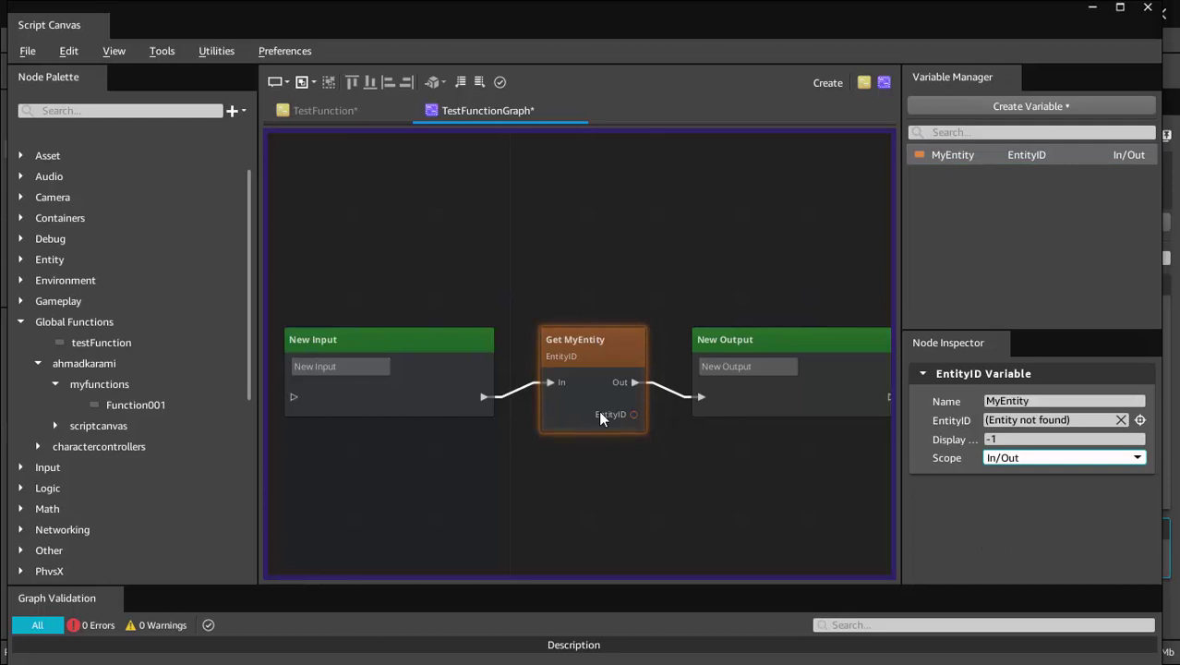
click(28, 50)
click(37, 163)
key(ctrl+Tab)
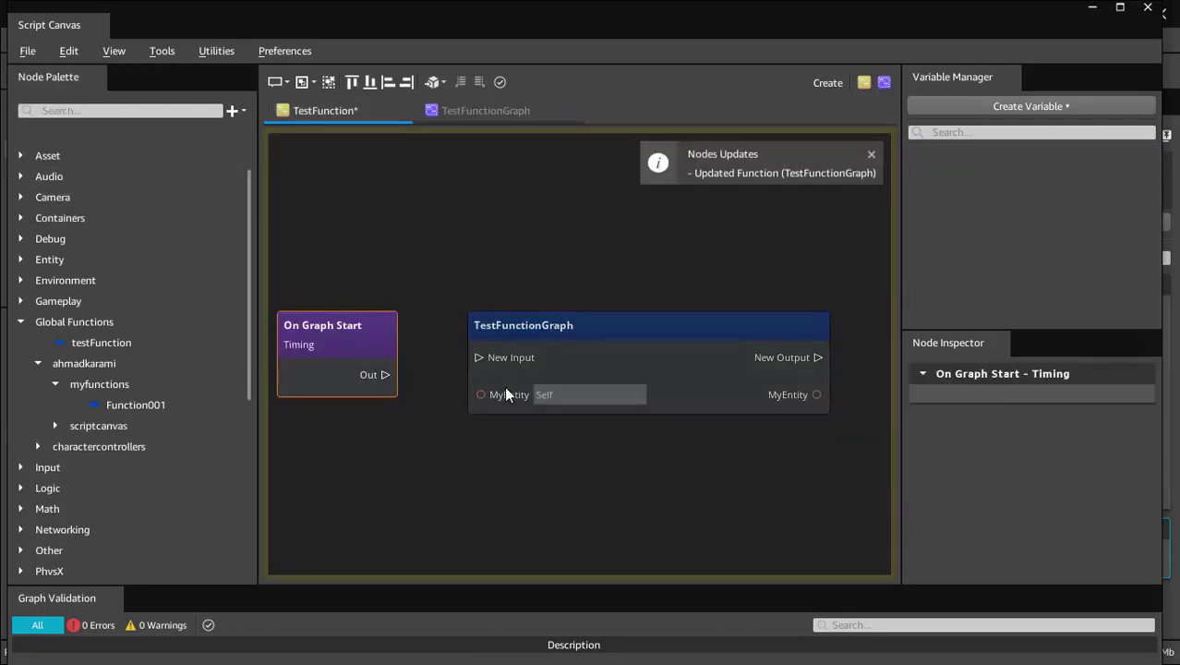
Step: Set MyEntity's scope to Local, save TestFunctionGraph, and check TestFunction's node
click(458, 110)
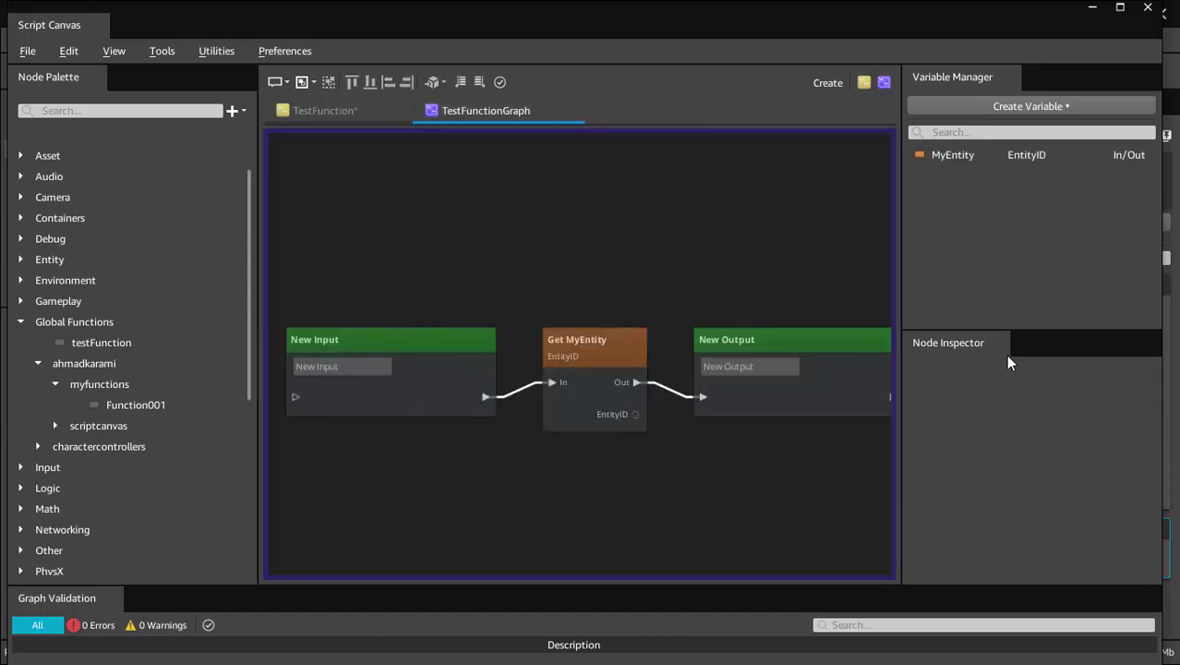
click(980, 153)
click(1052, 457)
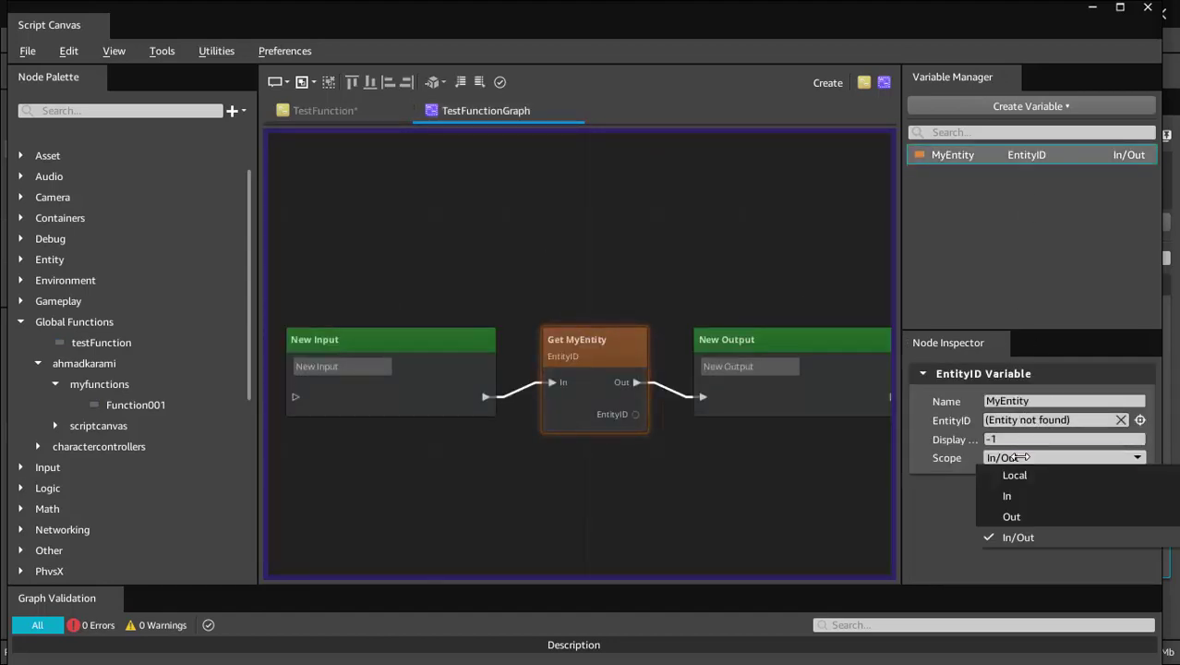
click(1014, 470)
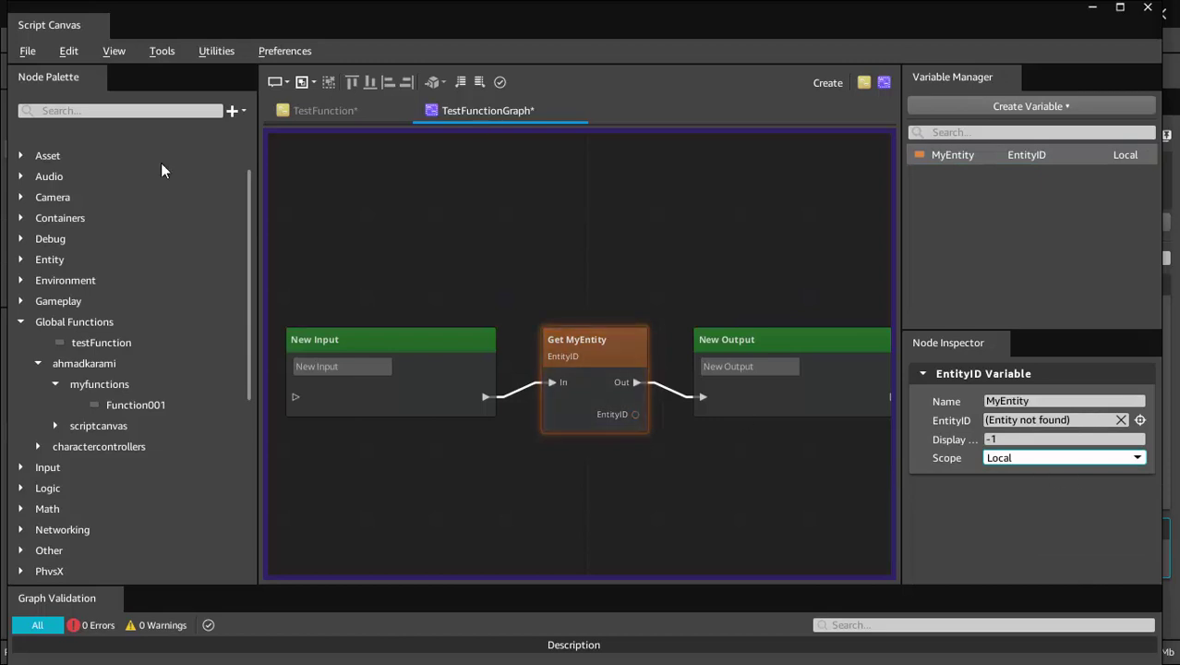
click(32, 56)
click(37, 161)
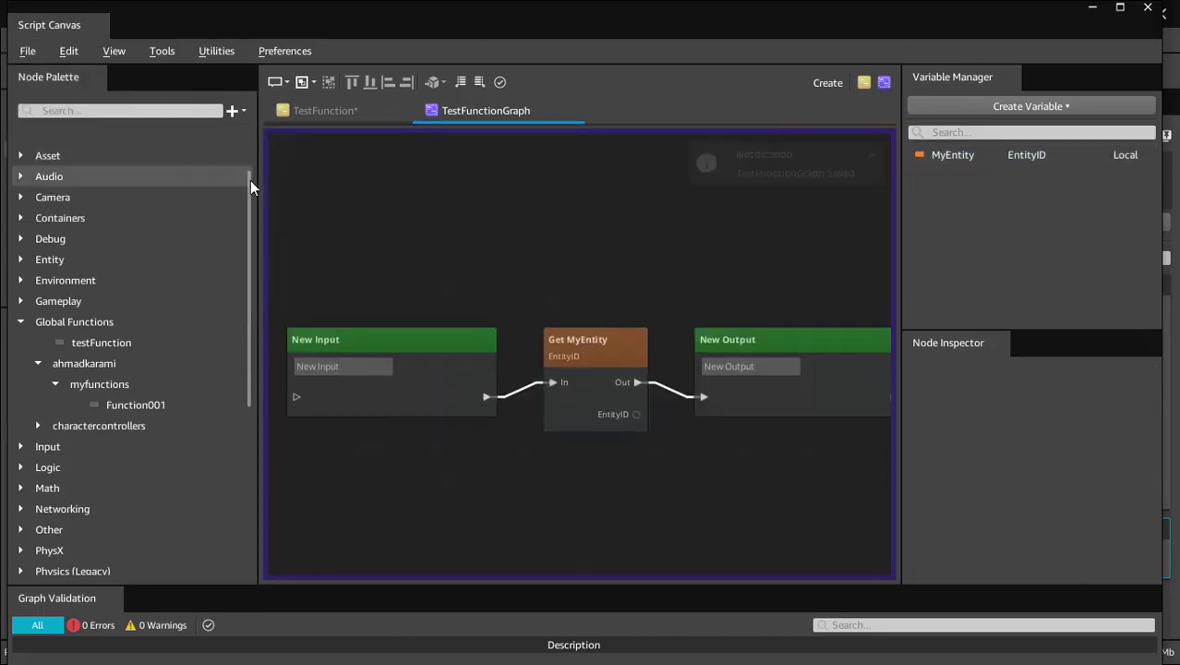
click(305, 111)
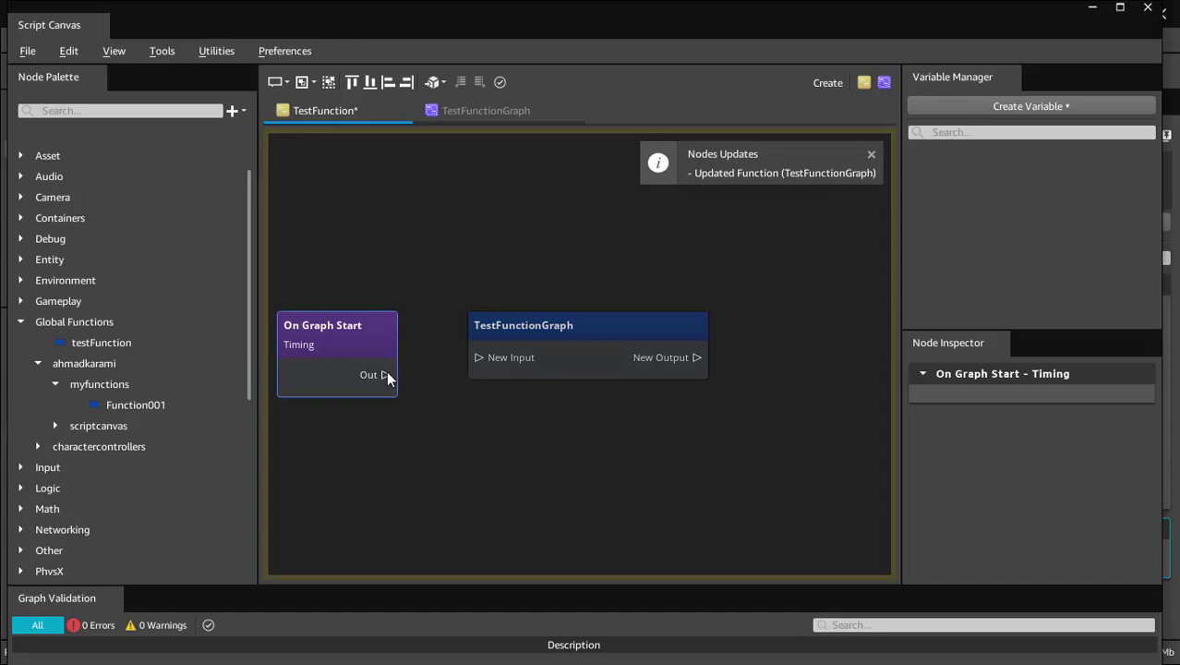
Step: Reopen TestFunctionGraph from its function node and select the Get MyEntity node
double_click(591, 317)
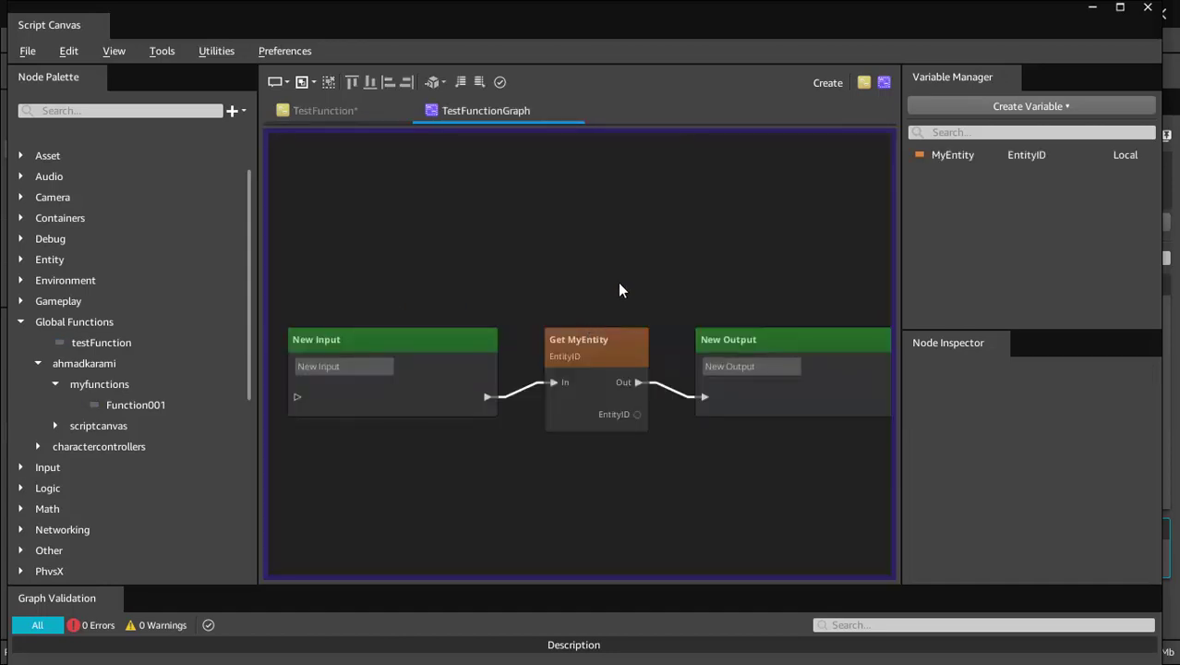
middle_drag(625, 279, 541, 256)
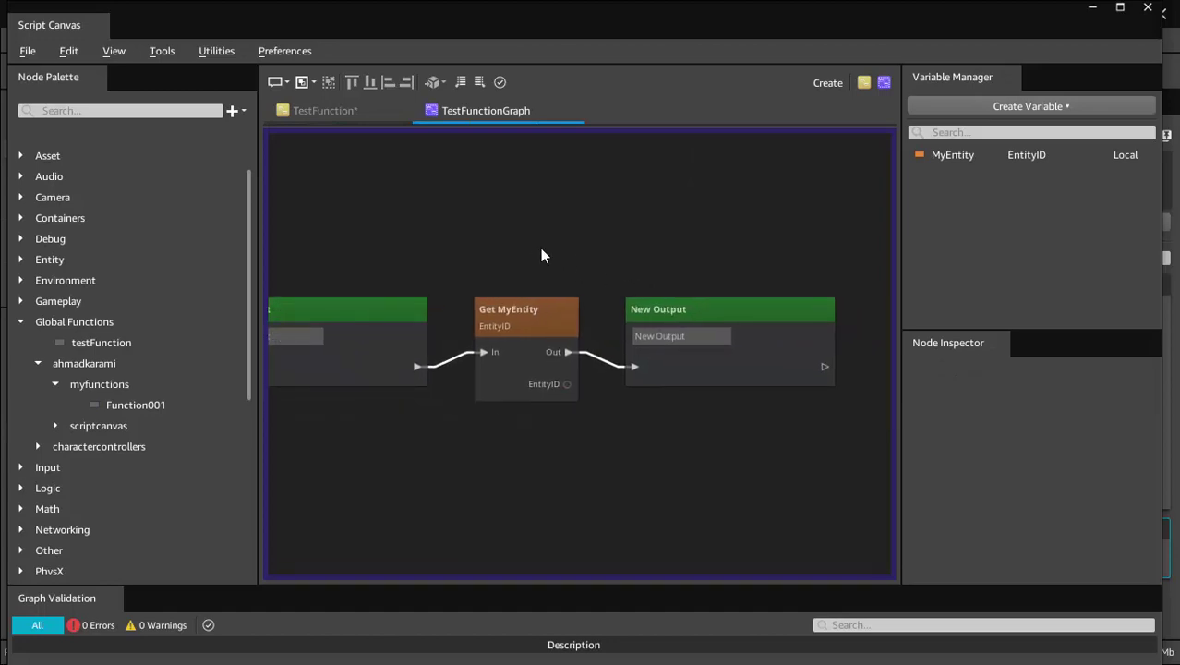
click(522, 320)
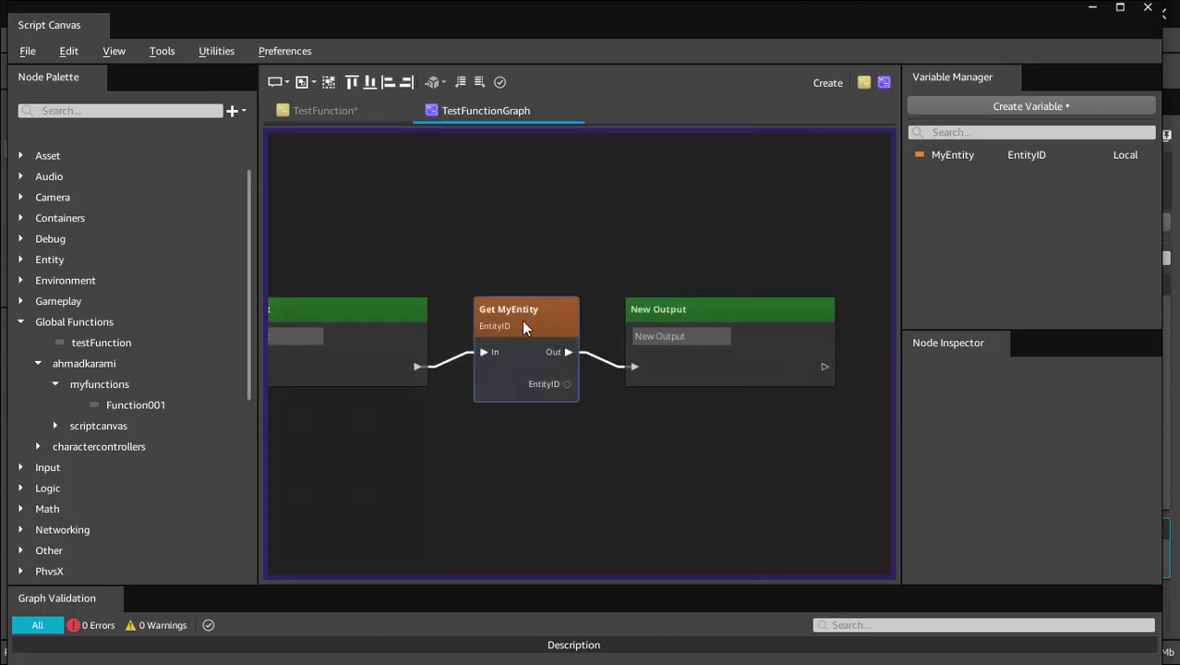
Step: Set MyEntity's scope back to In
click(980, 157)
click(1017, 460)
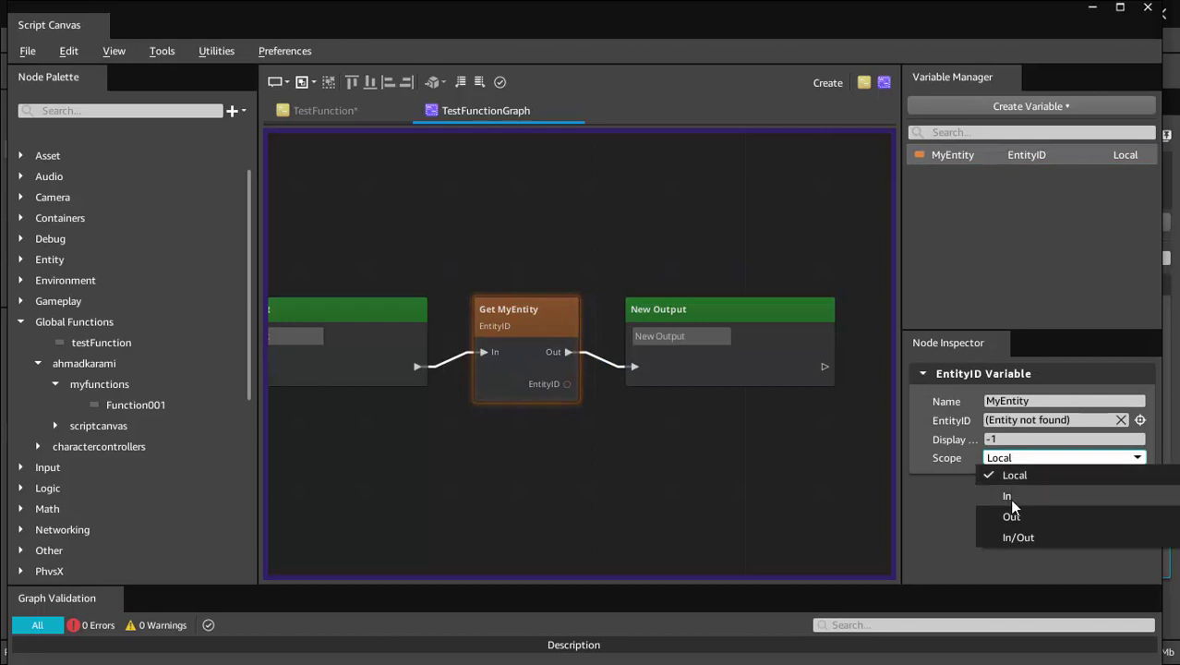
click(1010, 497)
Step: Move New Output further right and delete the wire from Get MyEntity into it
right_drag(719, 477, 508, 442)
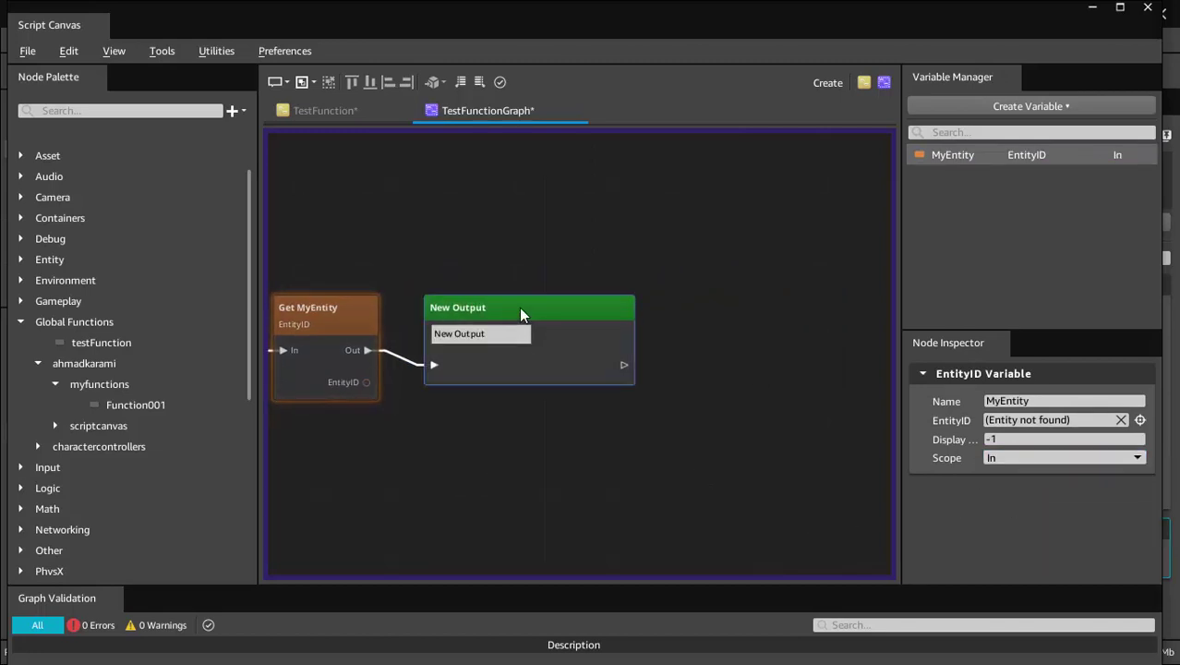
drag(435, 309, 649, 314)
click(497, 365)
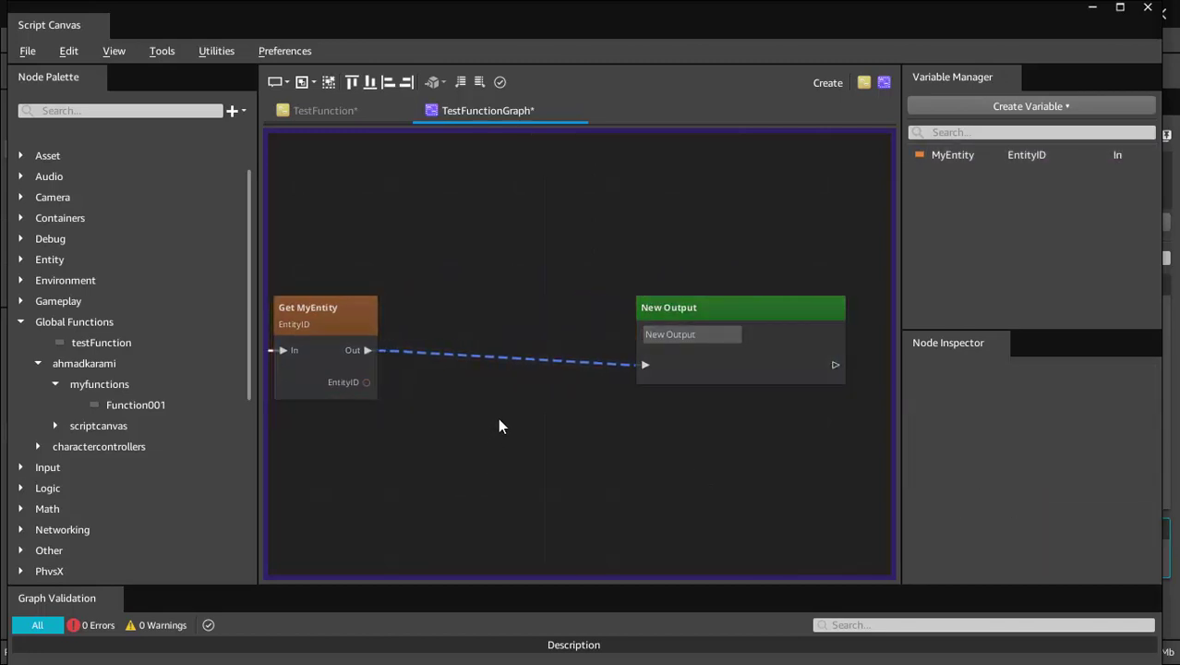
key(Delete)
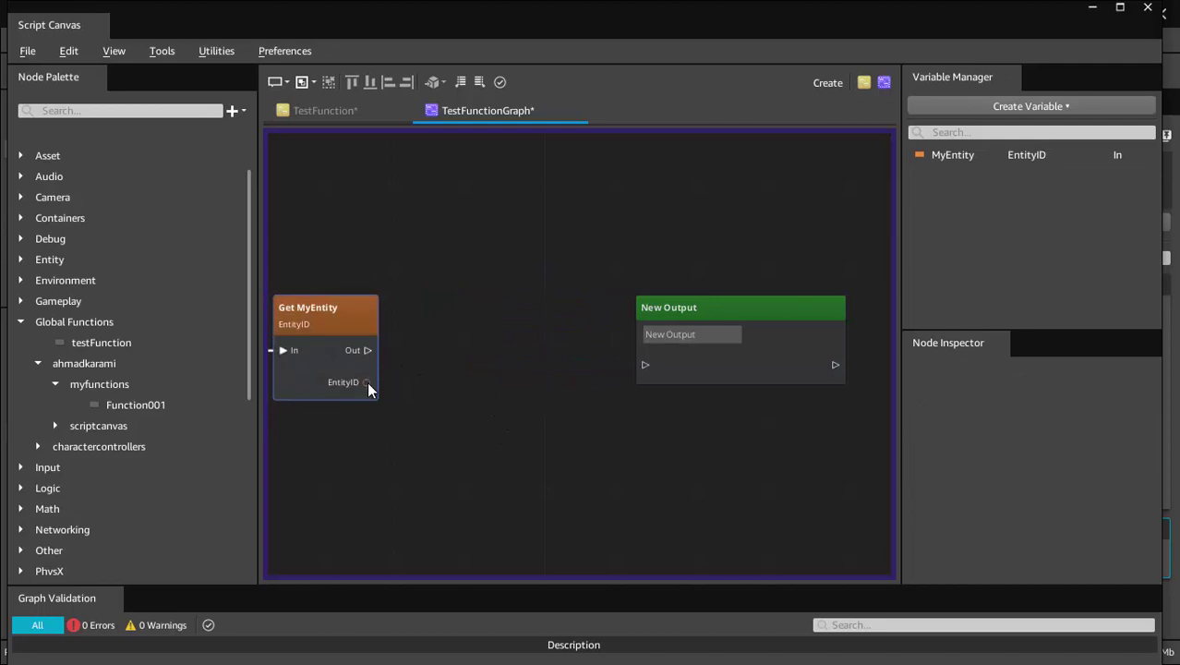
Step: Add a Destroy Game Entity node fed by MyEntity's EntityID and wire it into New Output
drag(366, 381, 439, 351)
text(dest)
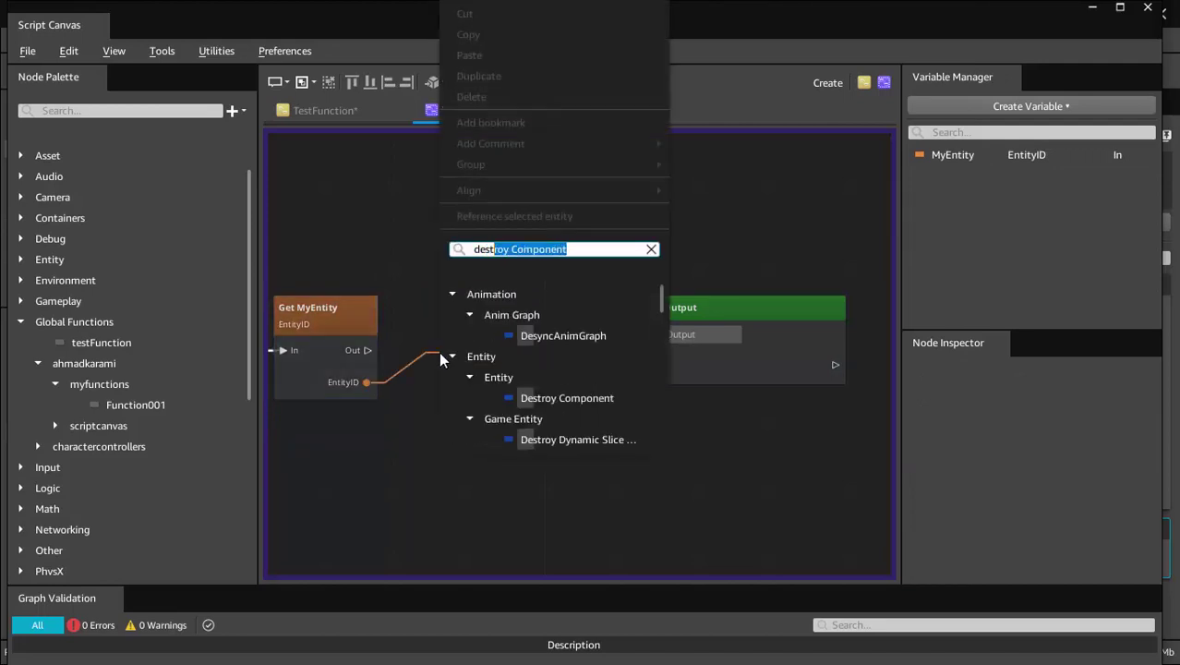
text(roy)
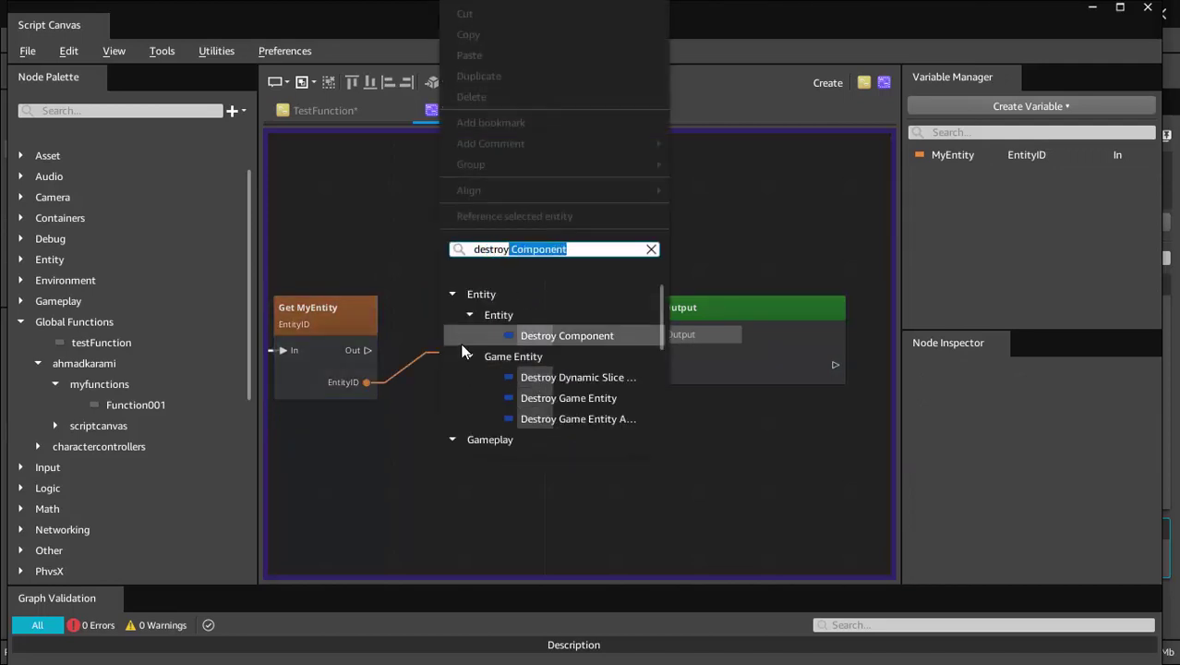
click(561, 398)
drag(711, 323, 770, 314)
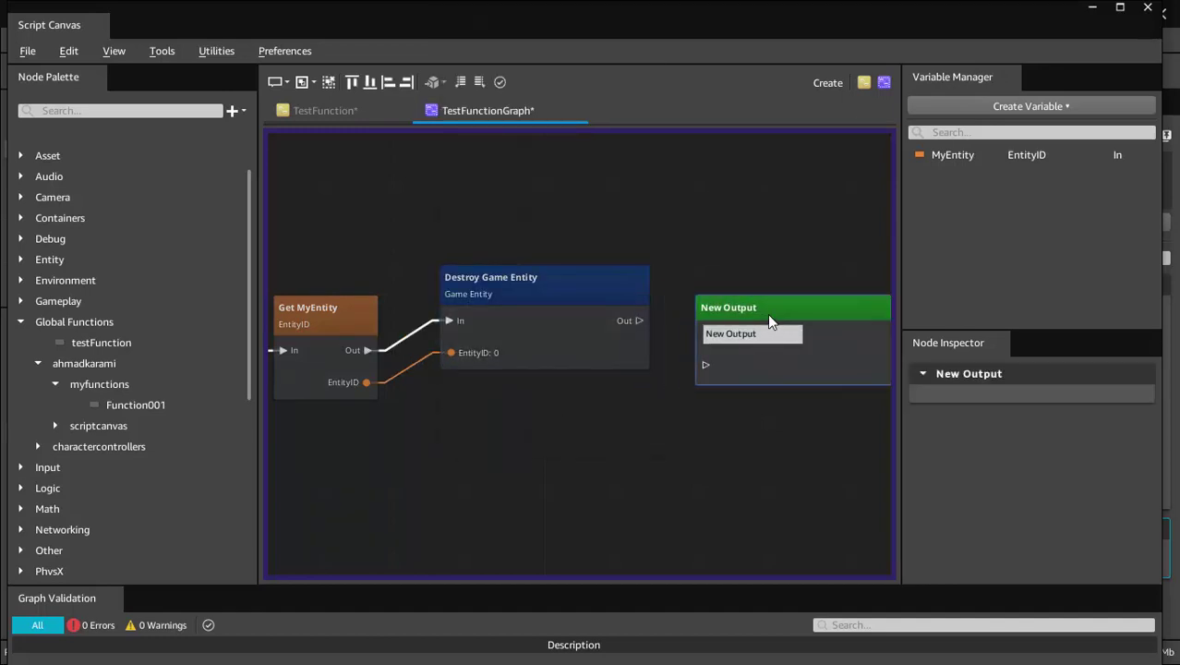
drag(640, 320, 699, 367)
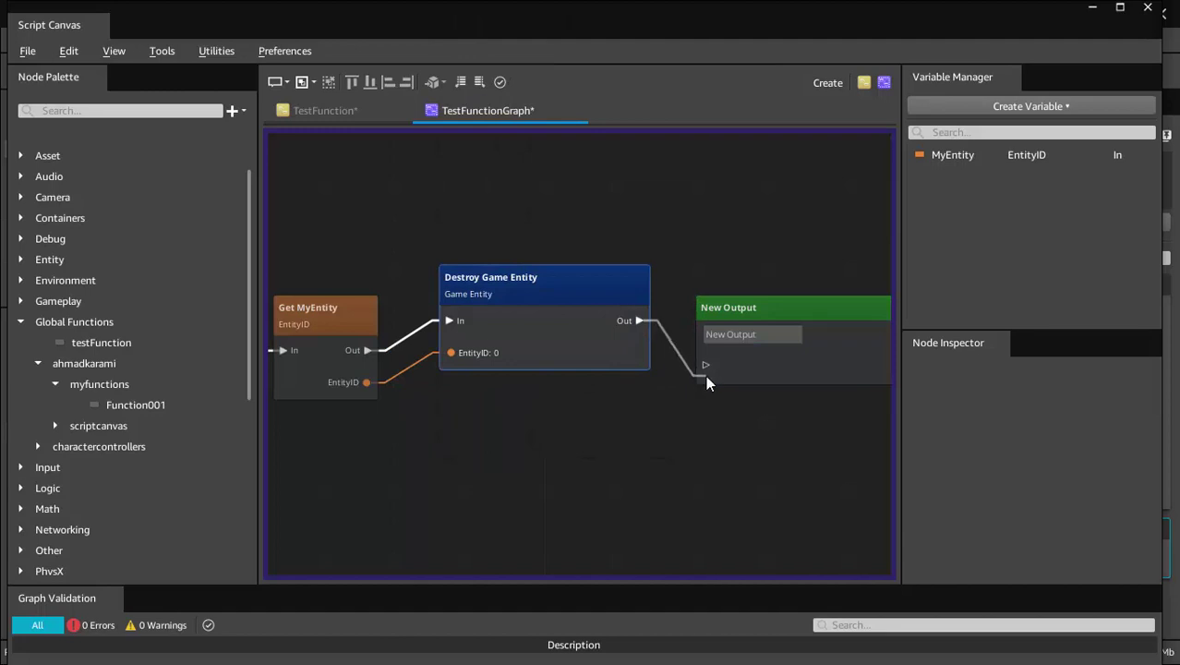
right_drag(523, 425, 857, 442)
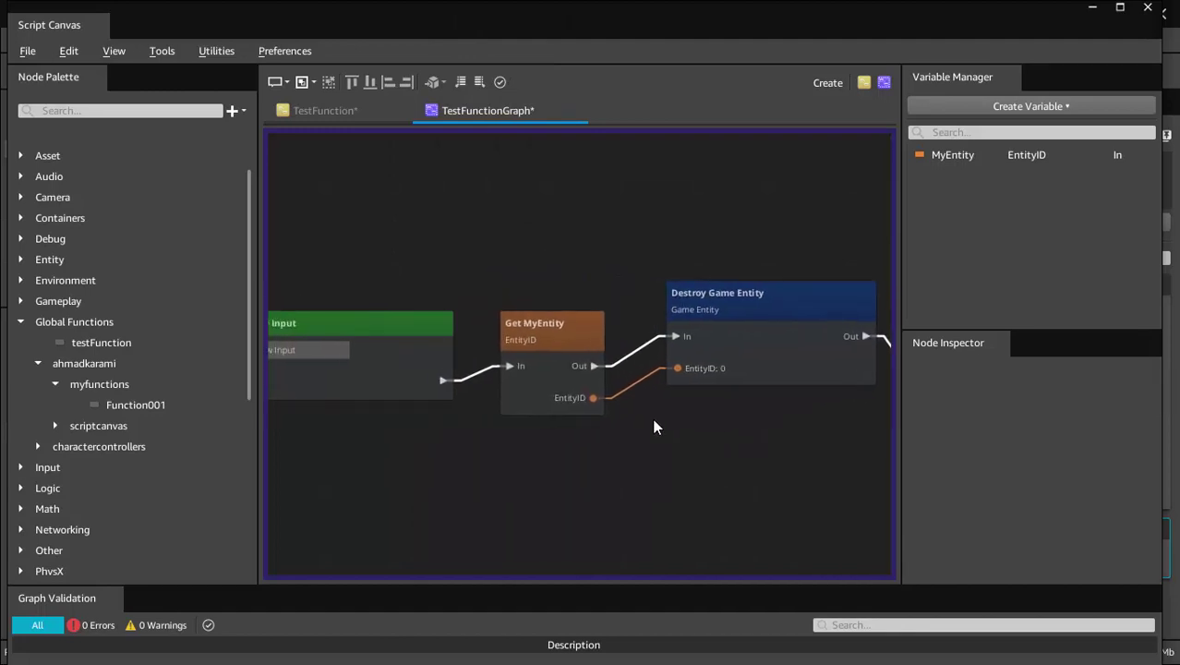
Step: Save TestFunctionGraph and view TestFunction's updated node, nudging On Graph Start left
click(28, 51)
click(76, 164)
click(318, 111)
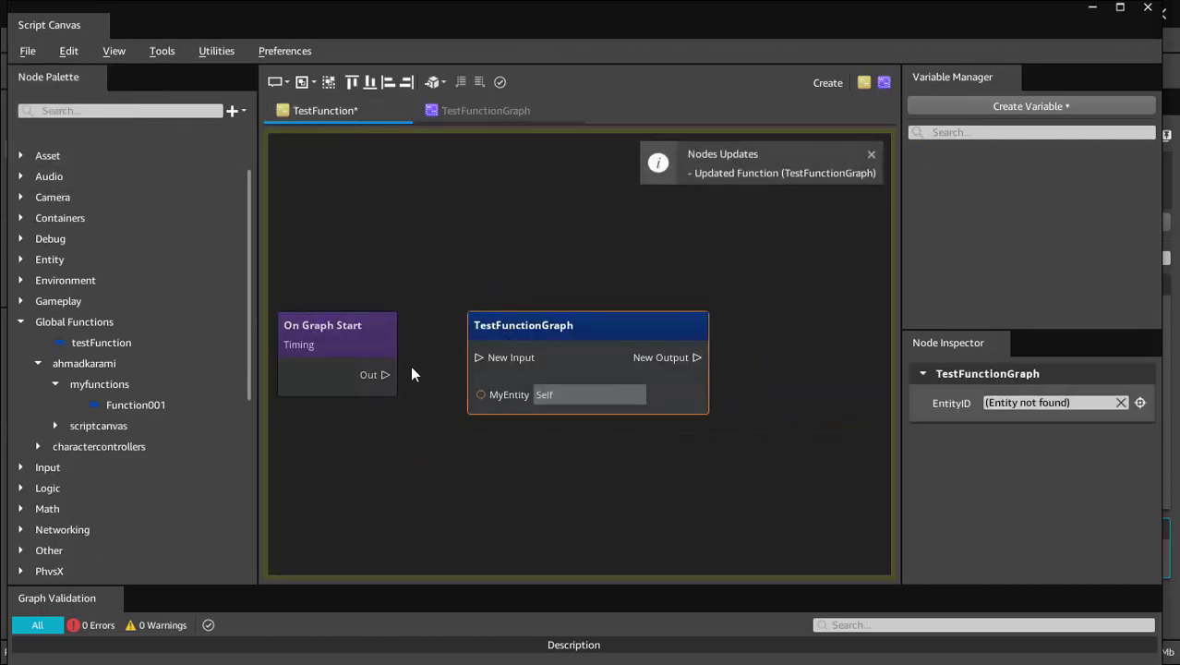
drag(388, 375, 371, 375)
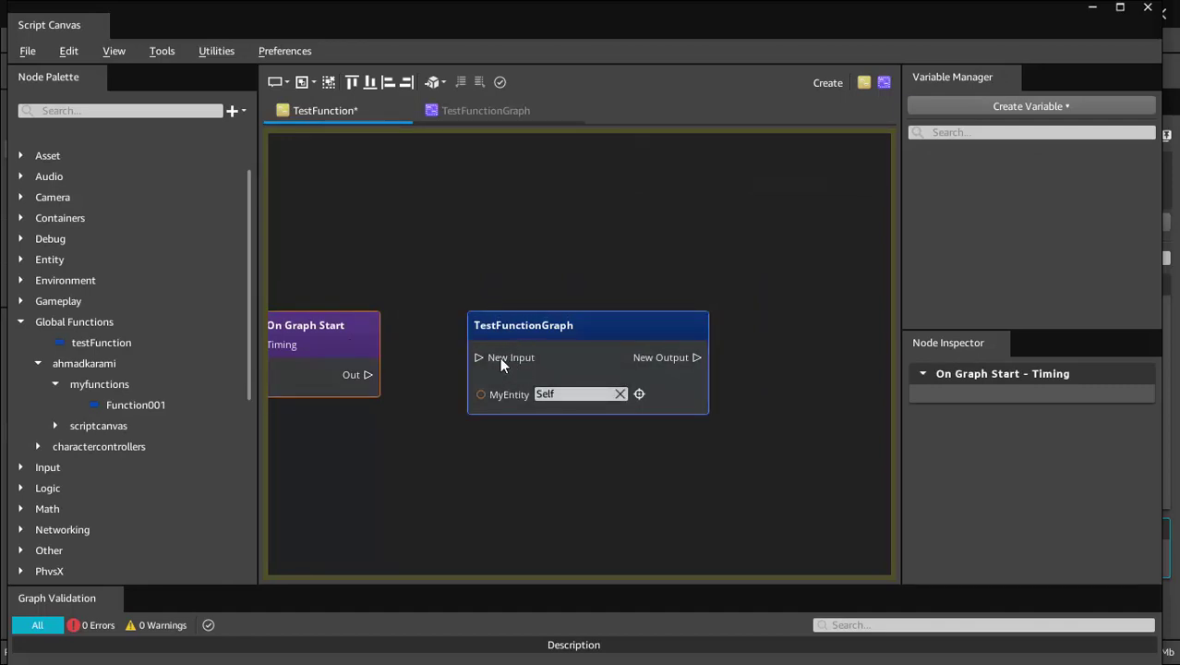
Step: Rename the New Input node to Start
click(484, 111)
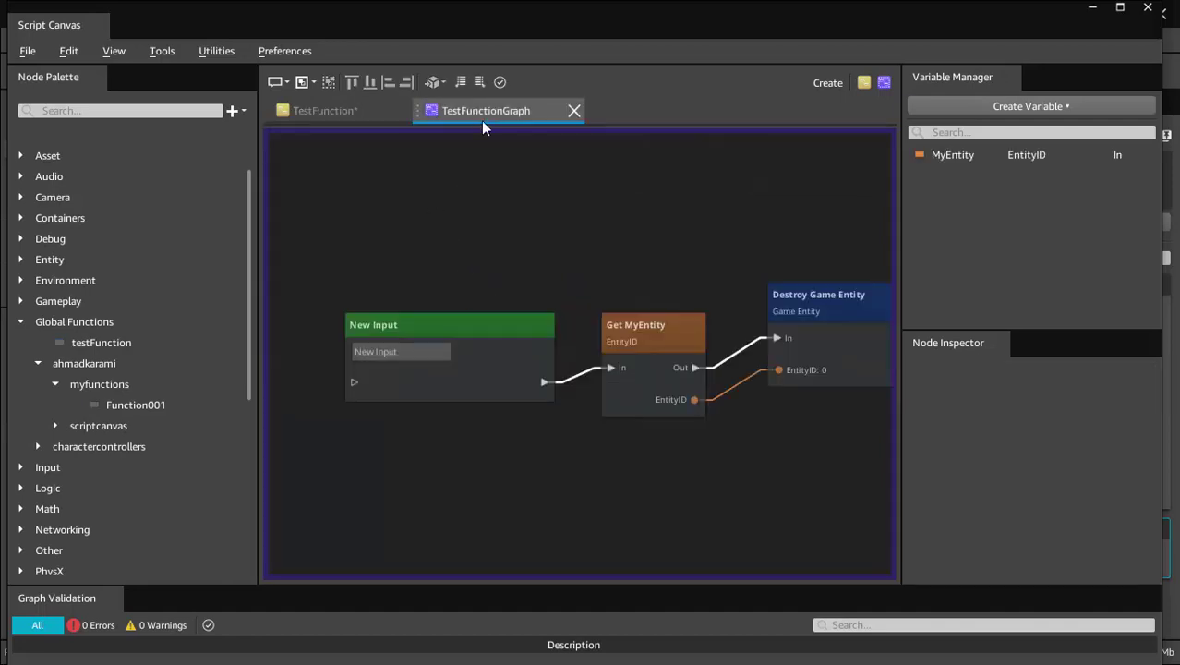
right_drag(666, 292, 661, 268)
double_click(407, 352)
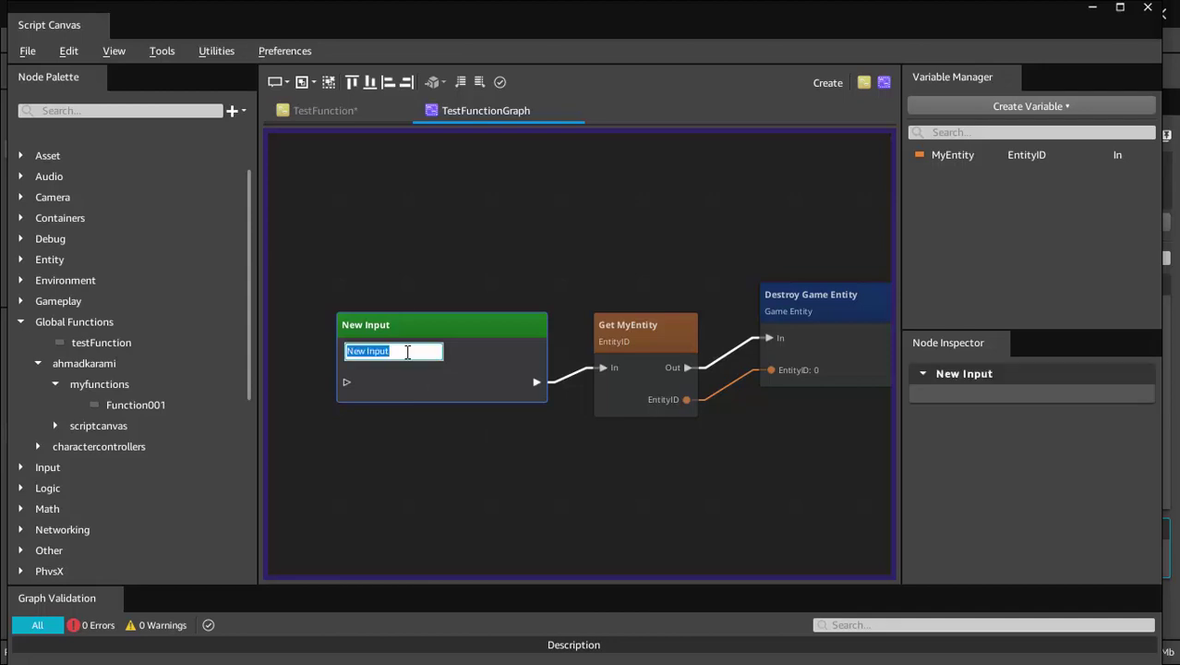
key(BackSpace)
text(Start)
key(Return)
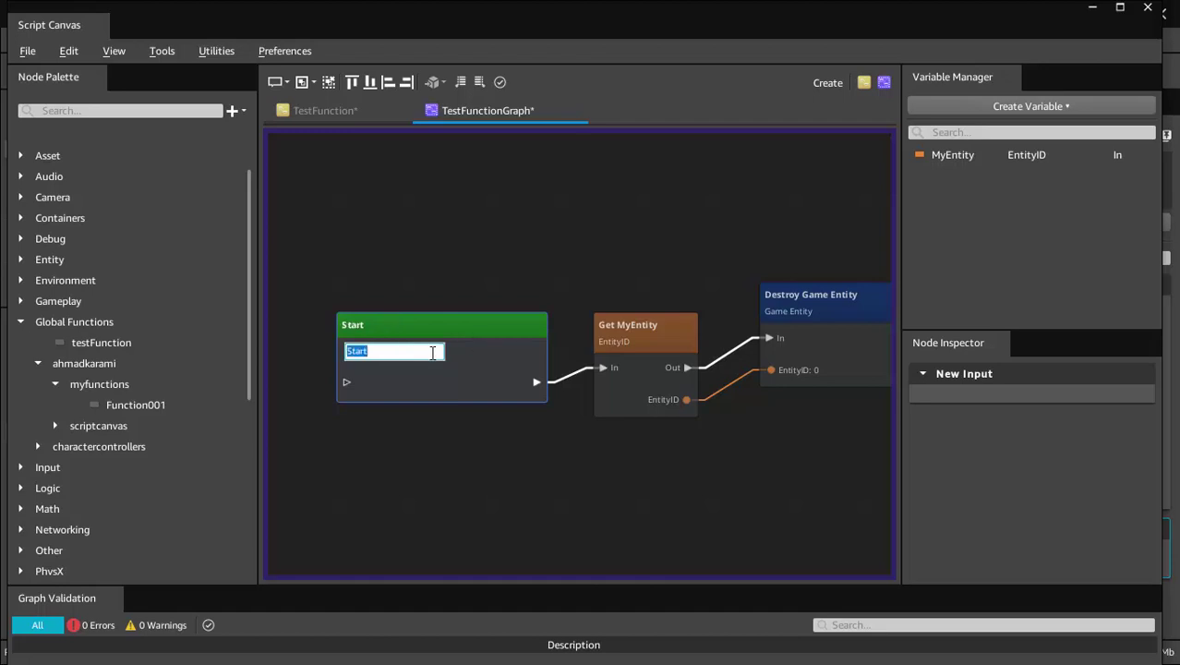
Step: Rename the New Output node to End
scroll(432, 352, up, 1)
scroll(369, 365, up, 2)
scroll(370, 365, up, 1)
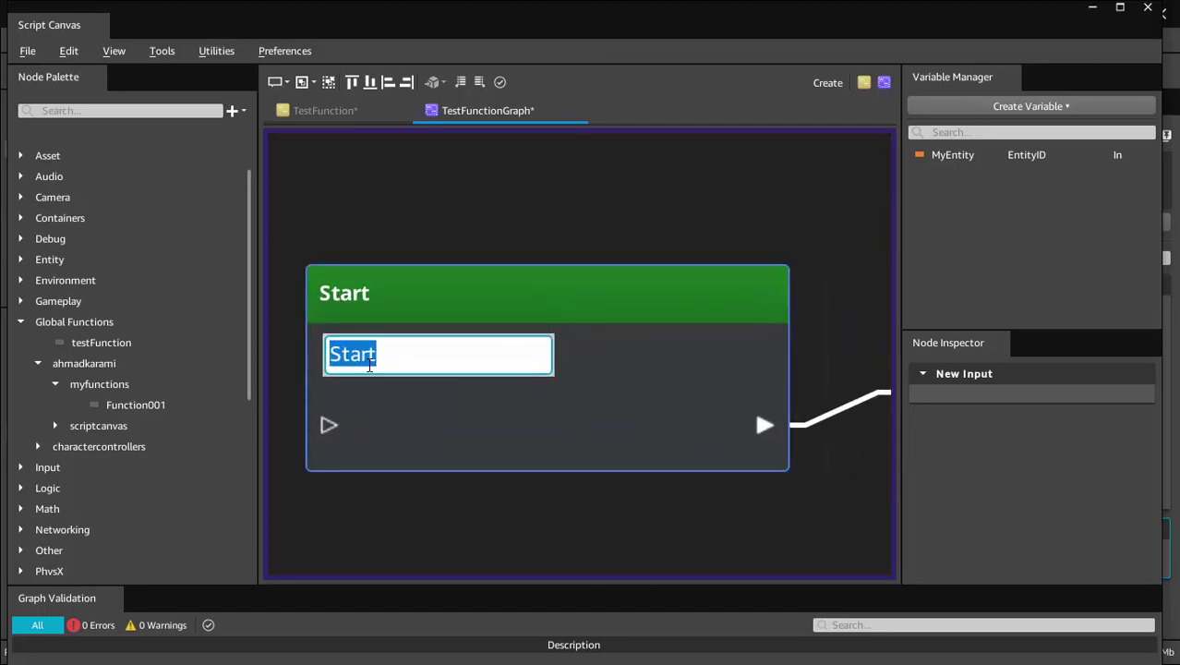
scroll(370, 365, down, 2)
scroll(517, 270, right, 3)
scroll(509, 294, right, 2)
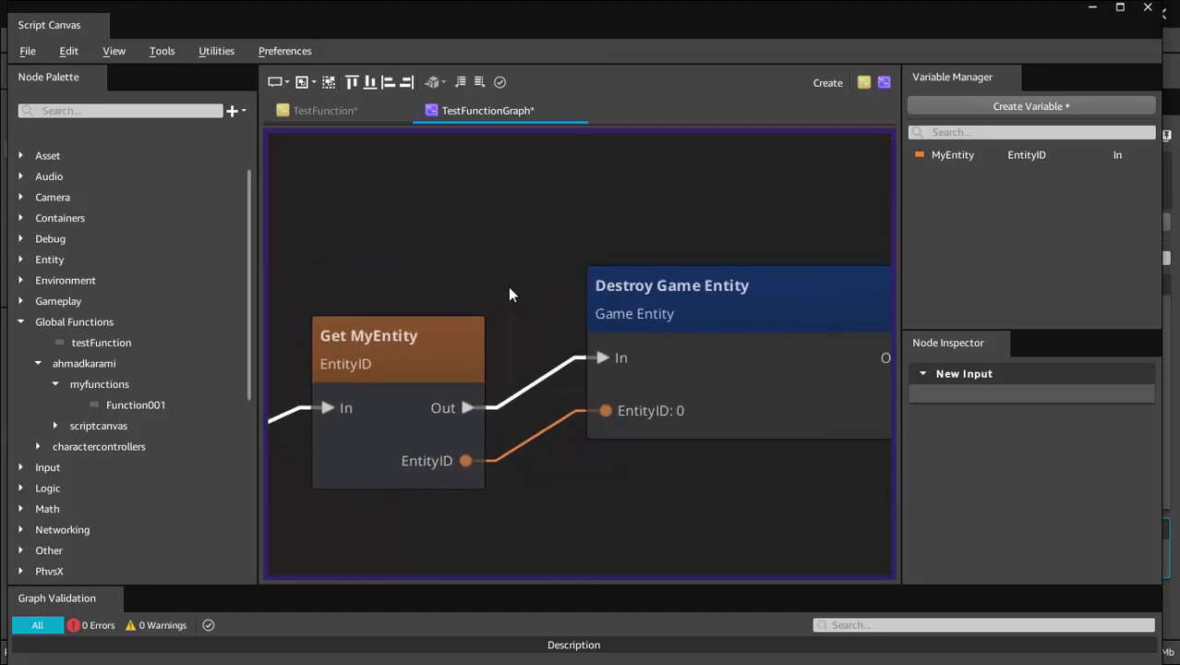
scroll(764, 256, right, 4)
scroll(559, 351, right, 2)
click(524, 354)
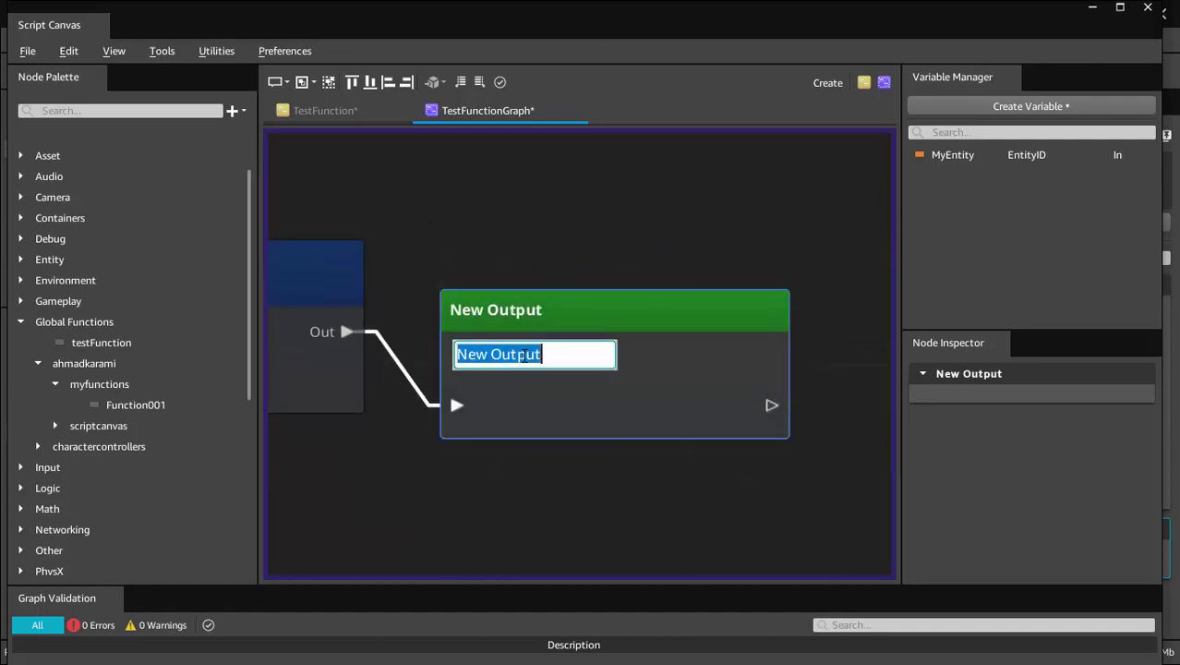
text(End)
key(Return)
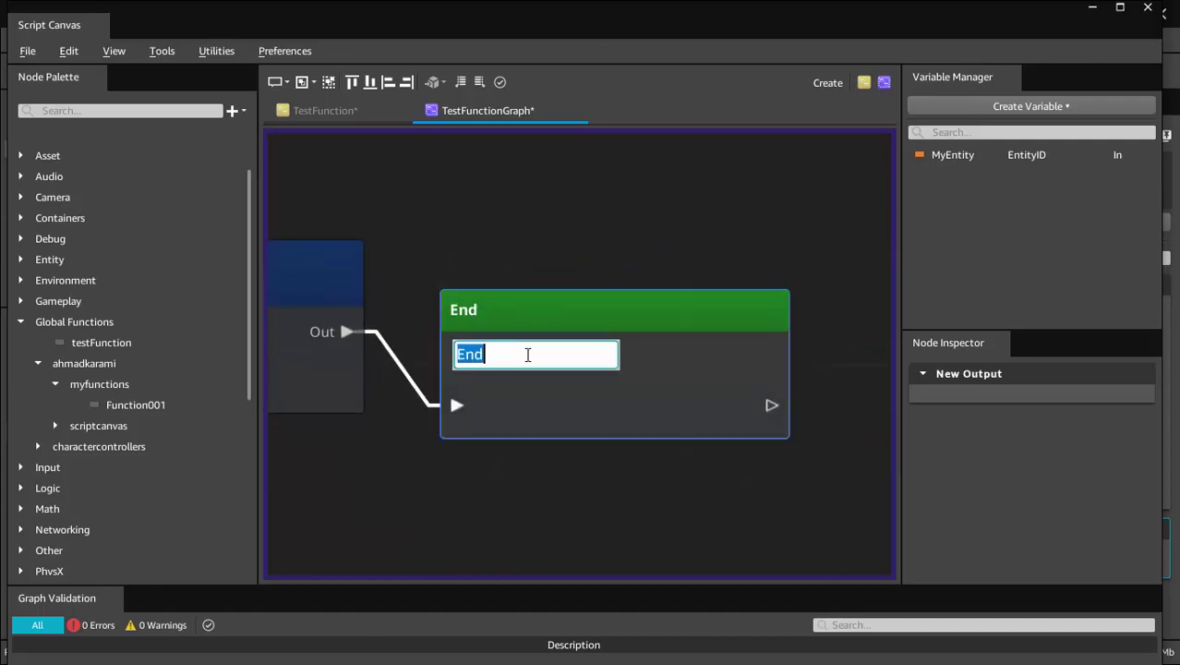
click(464, 250)
scroll(781, 227, left, 3)
scroll(421, 204, left, 1)
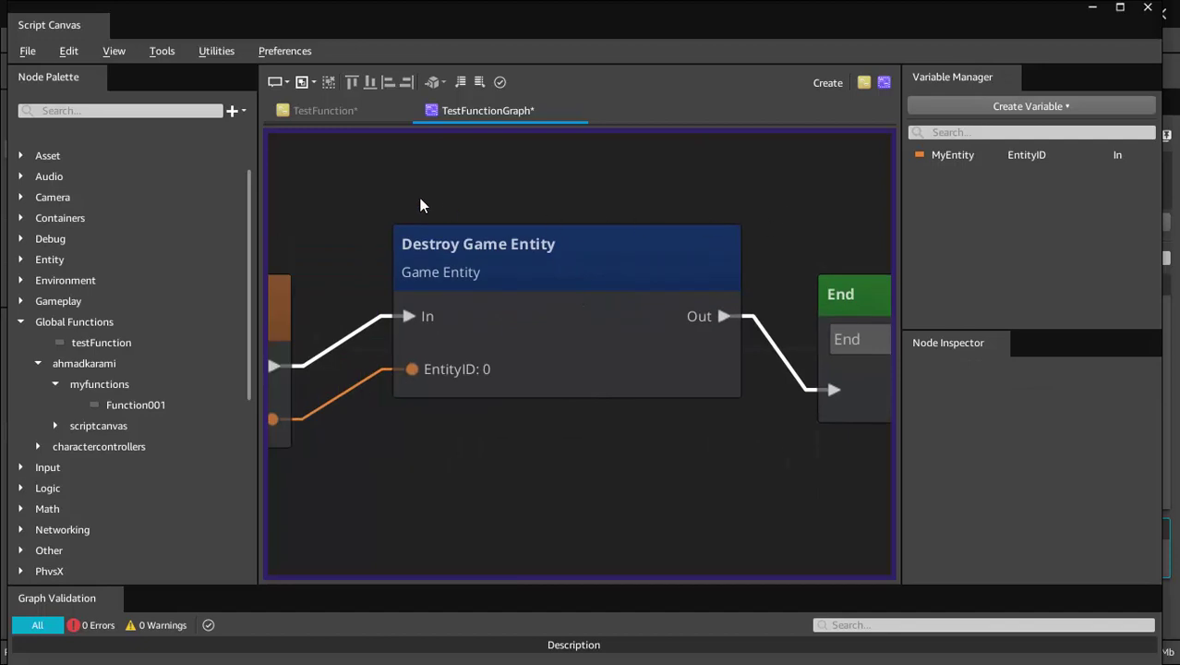
scroll(510, 228, left, 3)
scroll(574, 232, left, 3)
scroll(701, 229, left, 2)
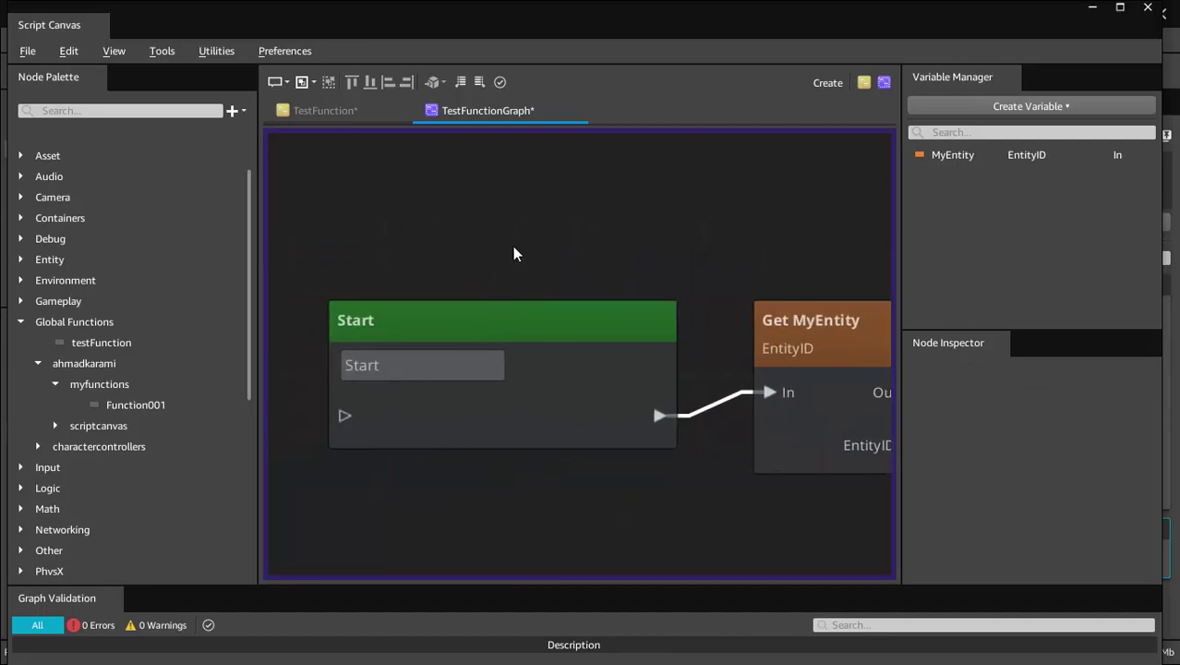
scroll(513, 253, down, 2)
scroll(513, 254, right, 3)
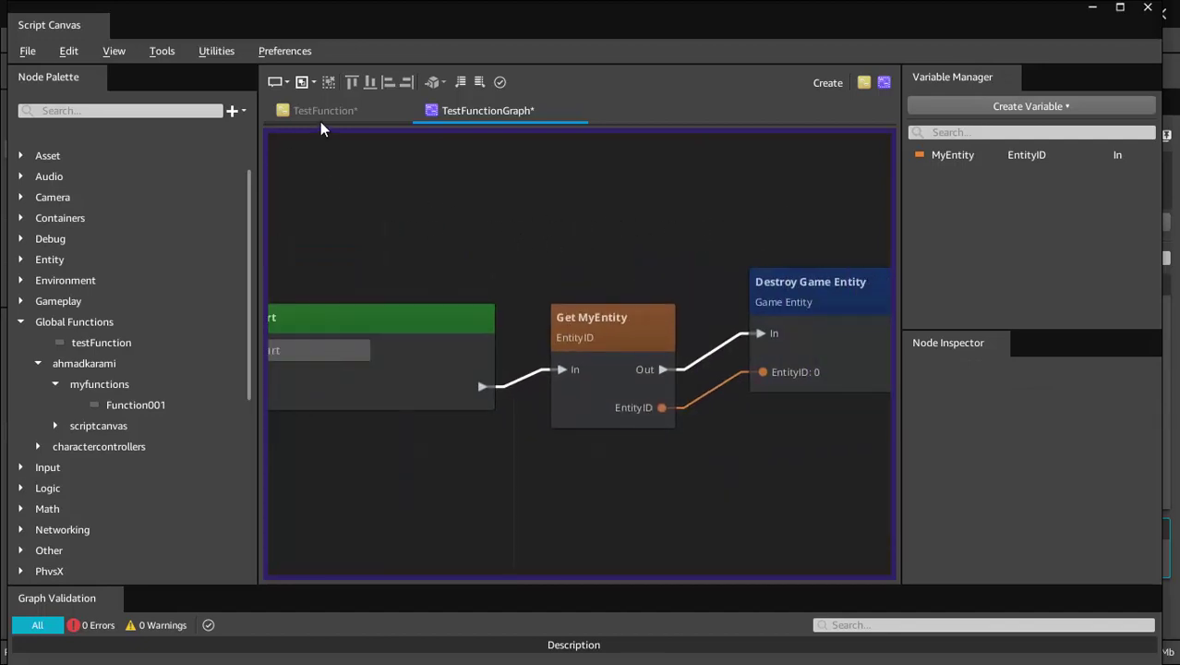
Step: Save the renamed function and view its node's Start and End pins in TestFunction
click(27, 51)
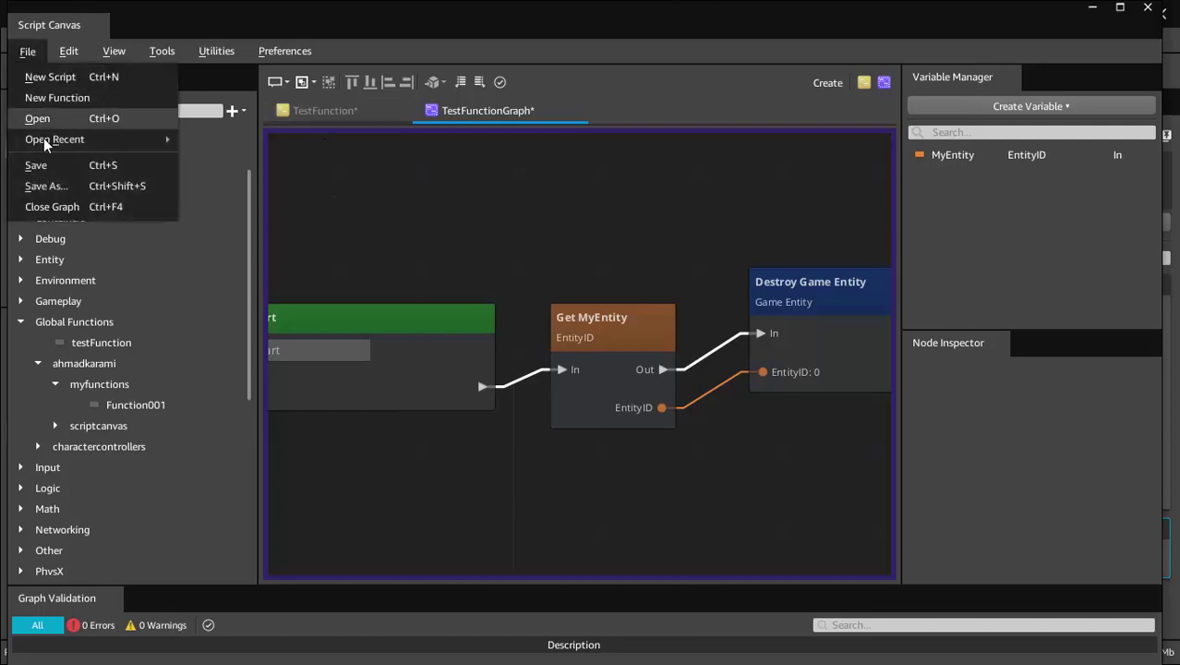
click(41, 164)
click(325, 110)
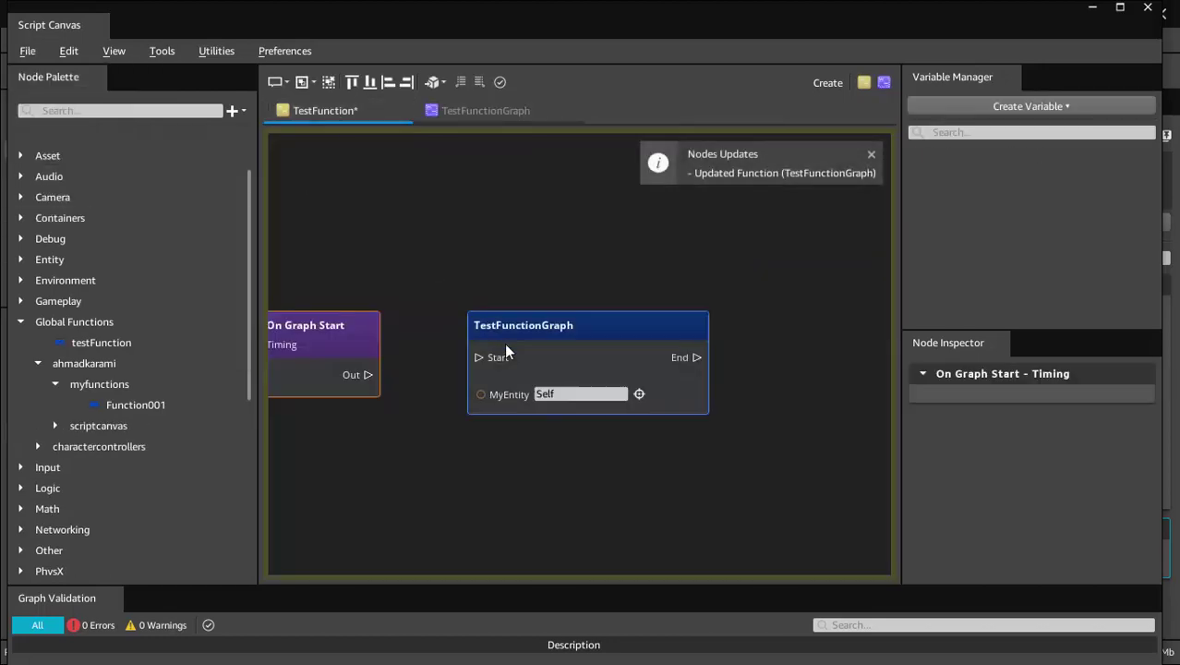
scroll(484, 361, up, 3)
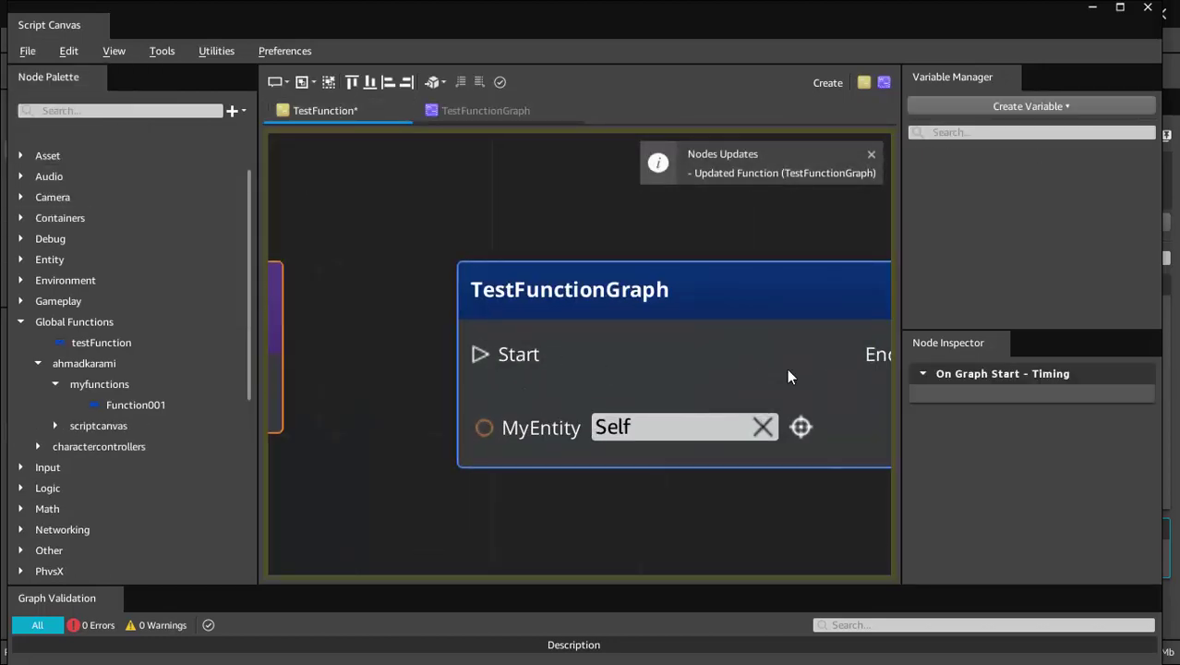
scroll(787, 368, right, 3)
scroll(387, 237, down, 3)
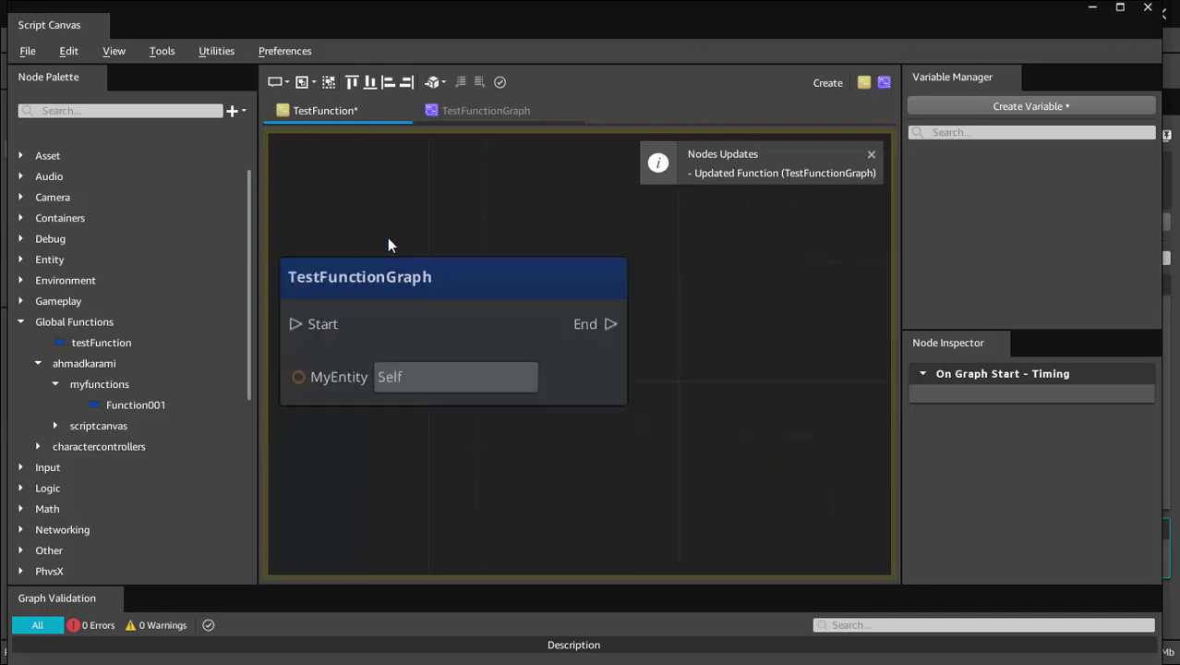
scroll(522, 256, left, 5)
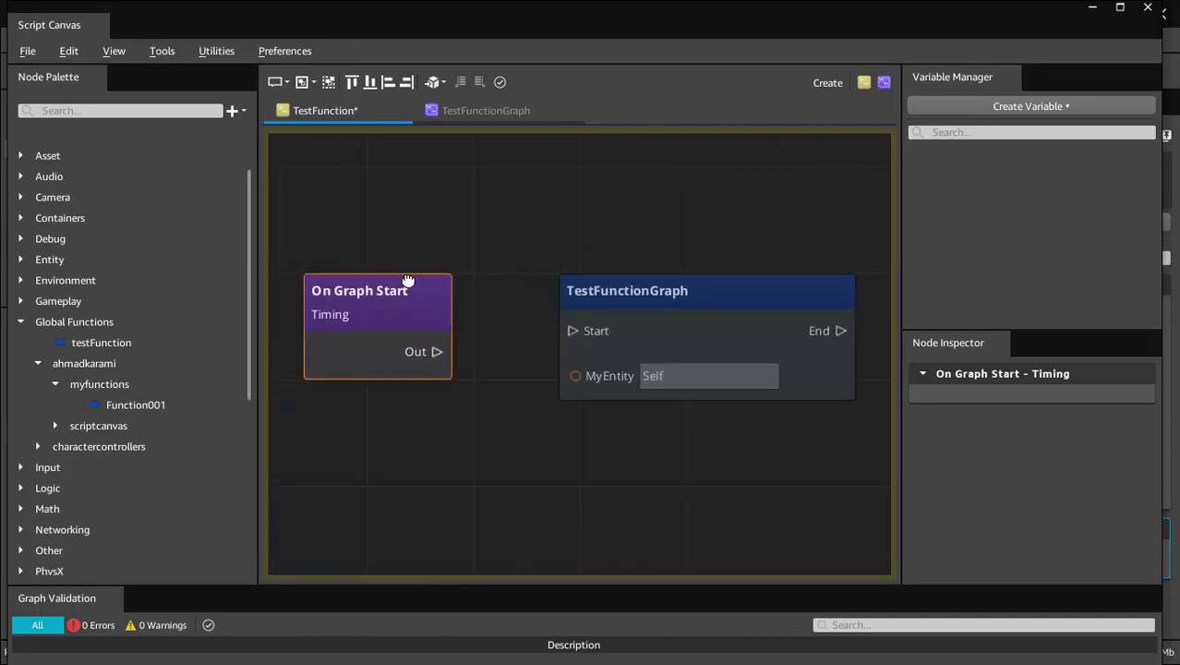
scroll(347, 339, right, 2)
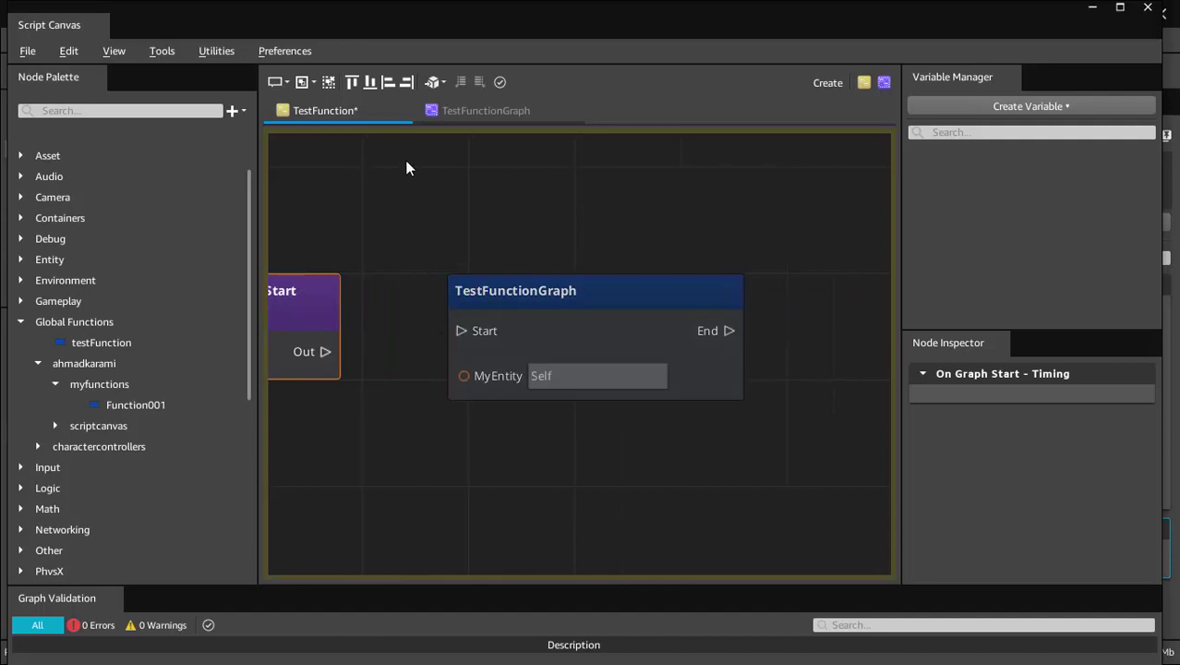
Step: Inspect Get MyEntity and Destroy Game Entity in the function graph, then move its TestFunction node right
double_click(543, 316)
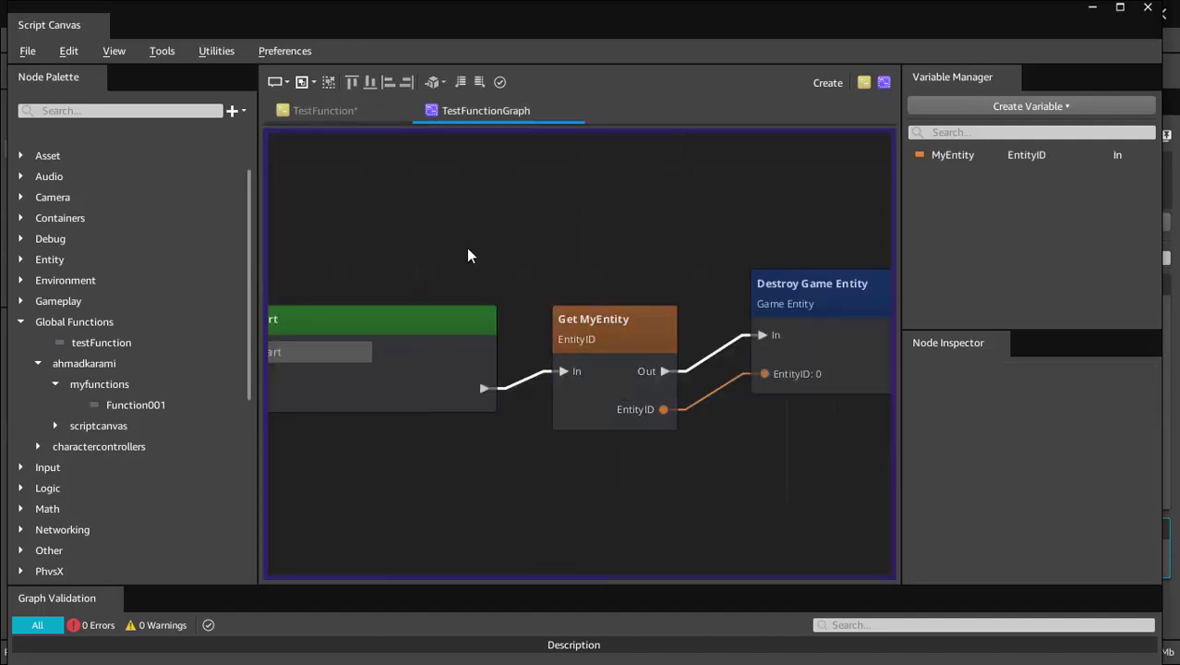
scroll(625, 404, left, 3)
scroll(562, 280, right, 4)
click(586, 302)
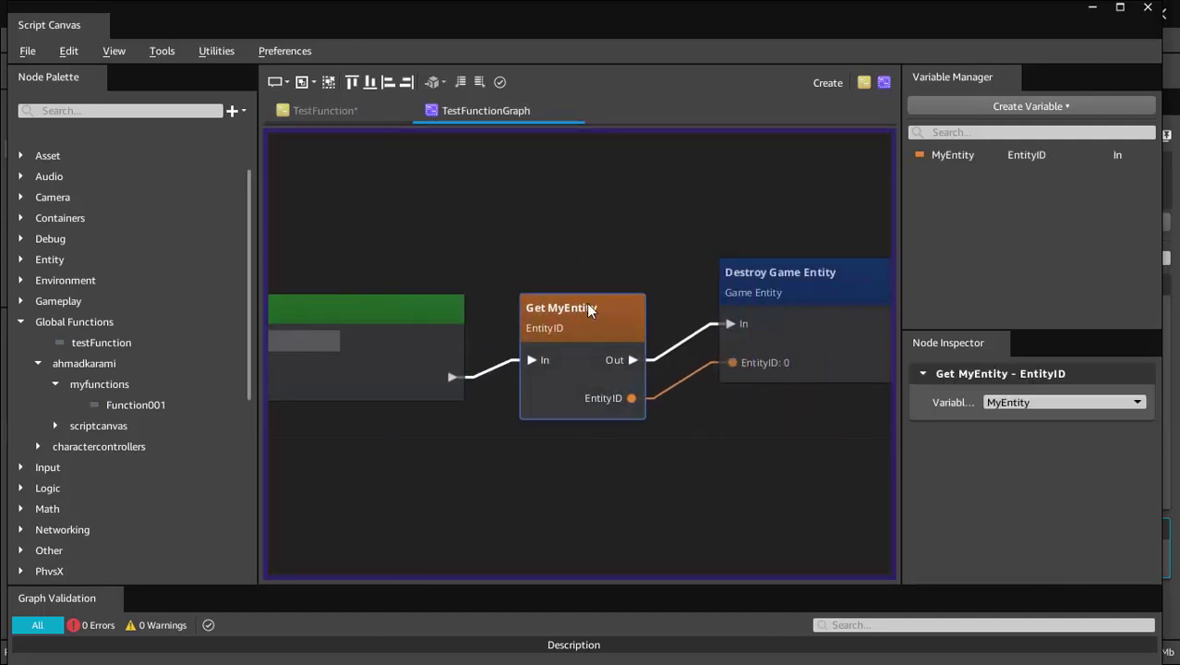
scroll(532, 229, right, 2)
click(704, 286)
scroll(627, 232, right, 2)
scroll(627, 233, right, 1)
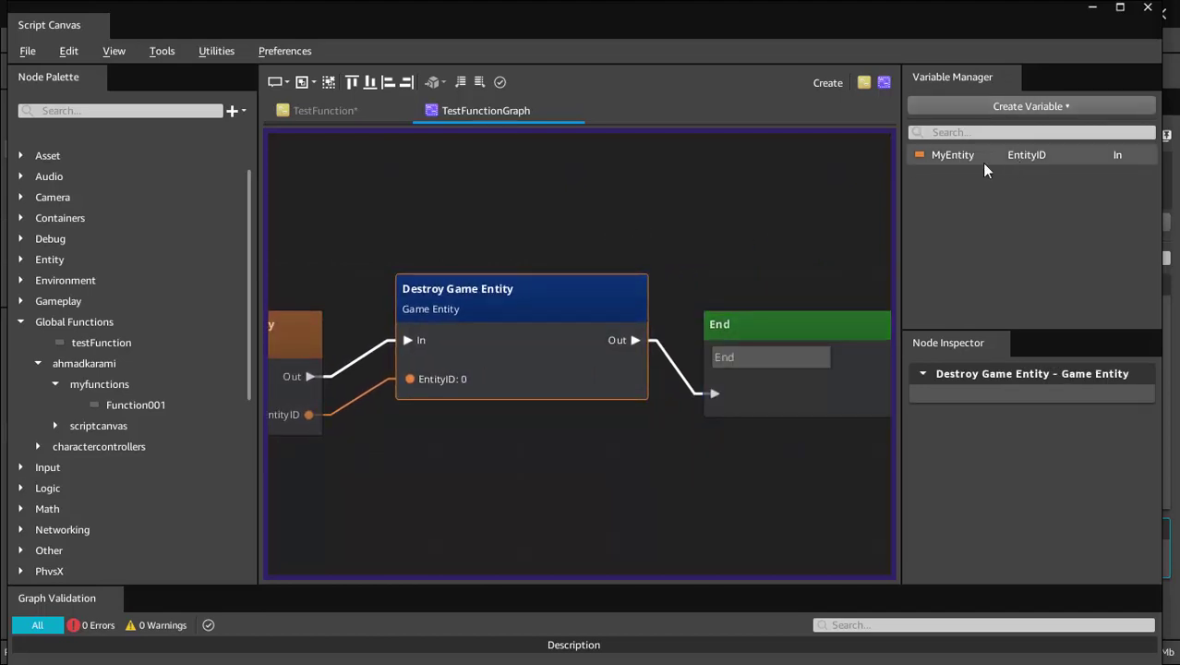
click(333, 111)
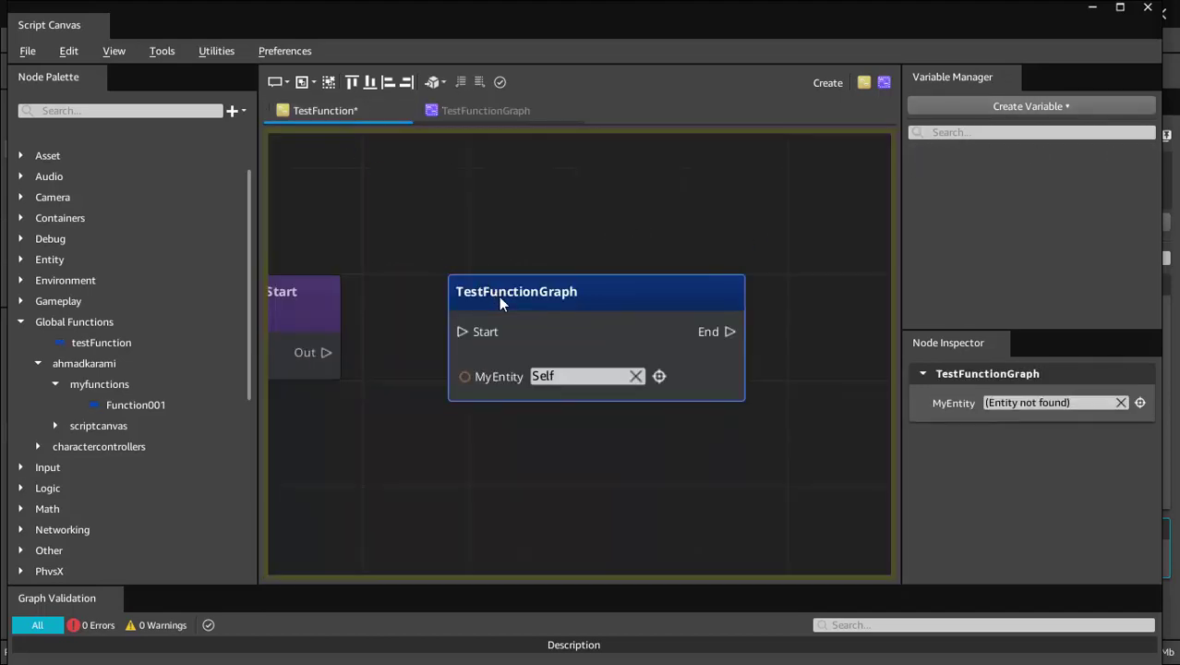
drag(499, 300, 624, 298)
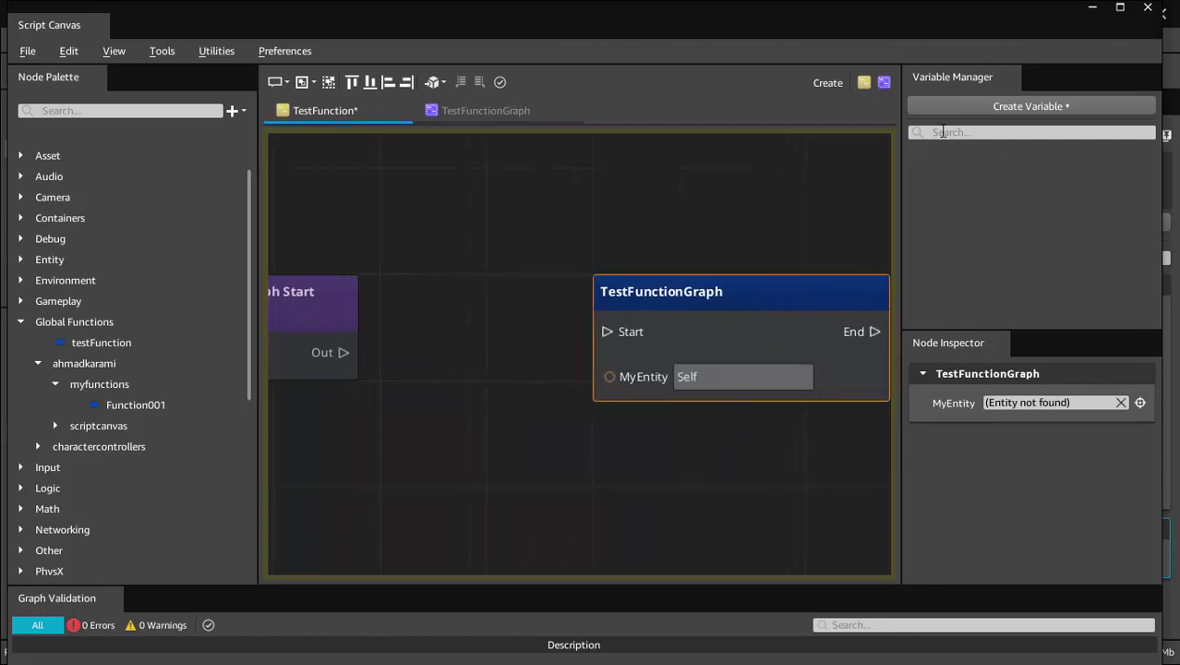
Step: Create a new EntityID variable named EE
click(1007, 106)
click(975, 197)
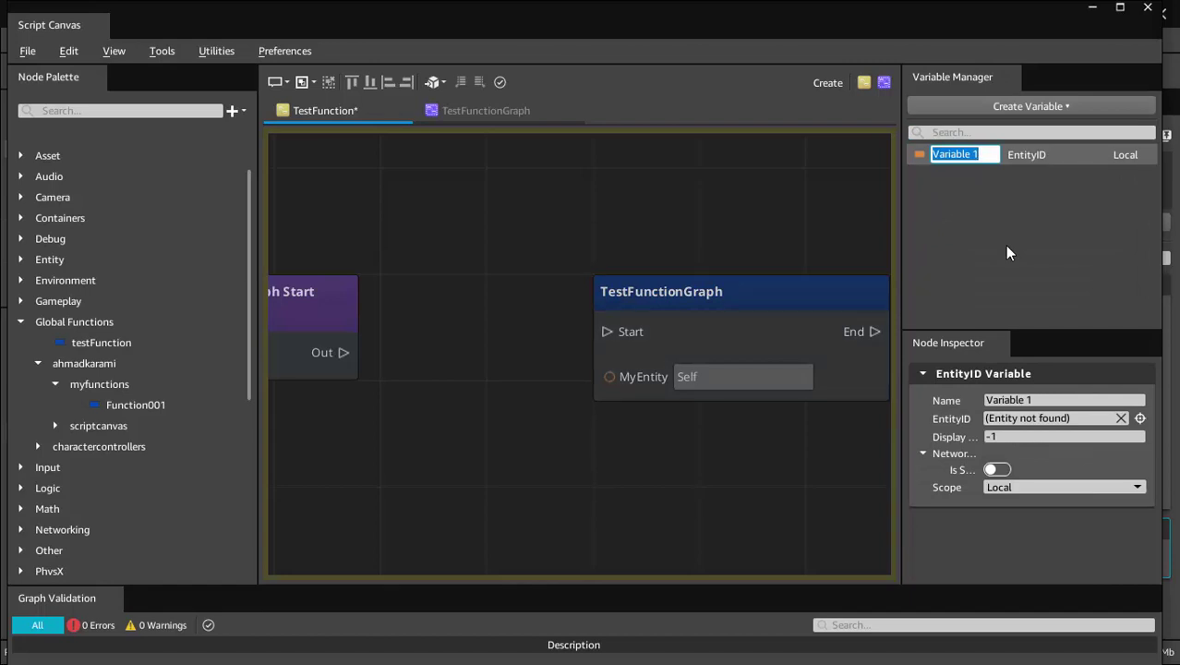
text(EE)
key(Return)
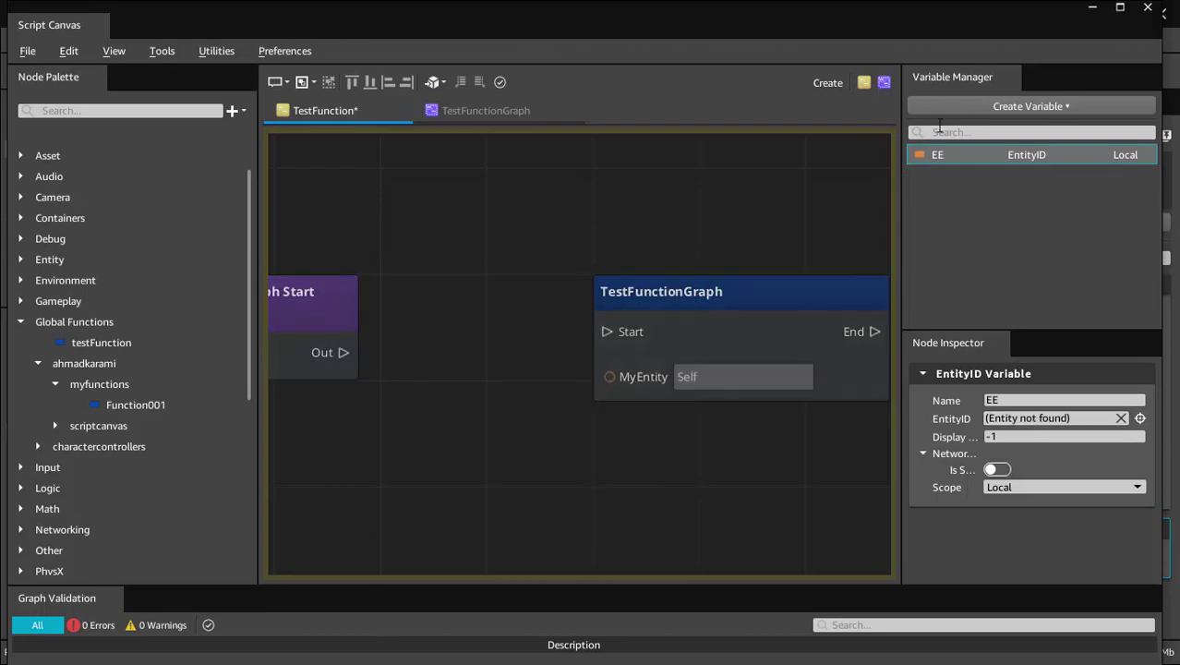
Step: Set EE's scope to In and place a Get EE node on the canvas
click(1036, 489)
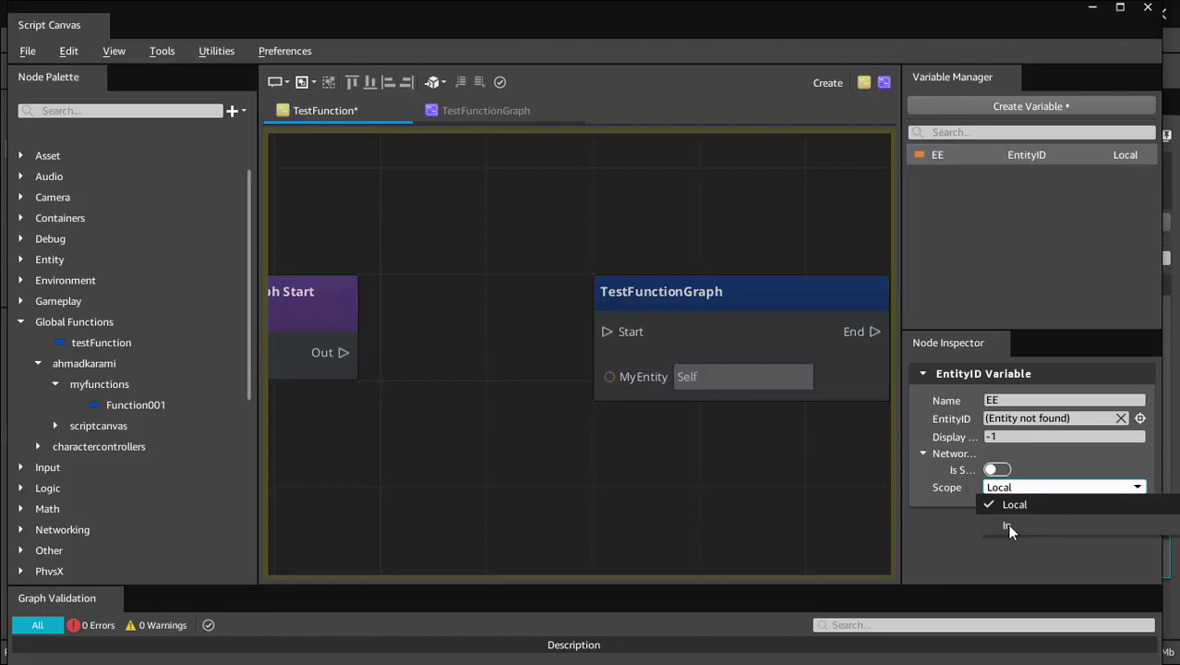
click(1006, 524)
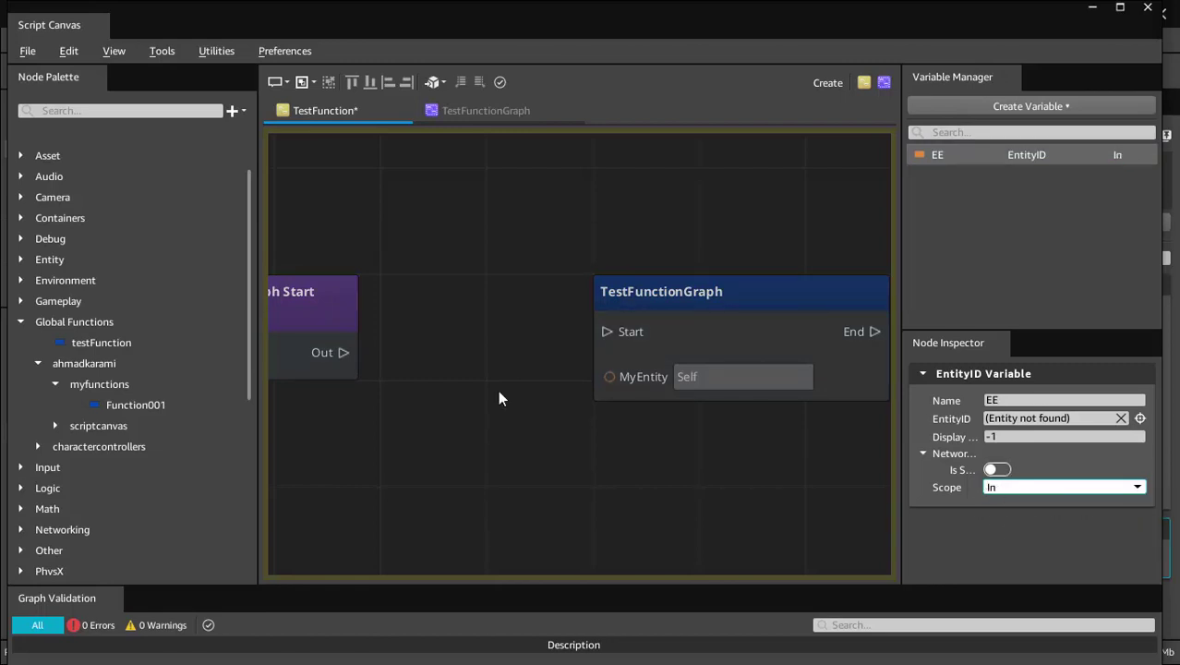
mouse_move(938, 154)
mouse_down()
mouse_move(417, 373)
mouse_move(442, 293)
mouse_move(436, 266)
mouse_up()
click(429, 381)
Step: Wire On Graph Start's Out to Get EE's In and tidy the node layout
drag(343, 353, 394, 331)
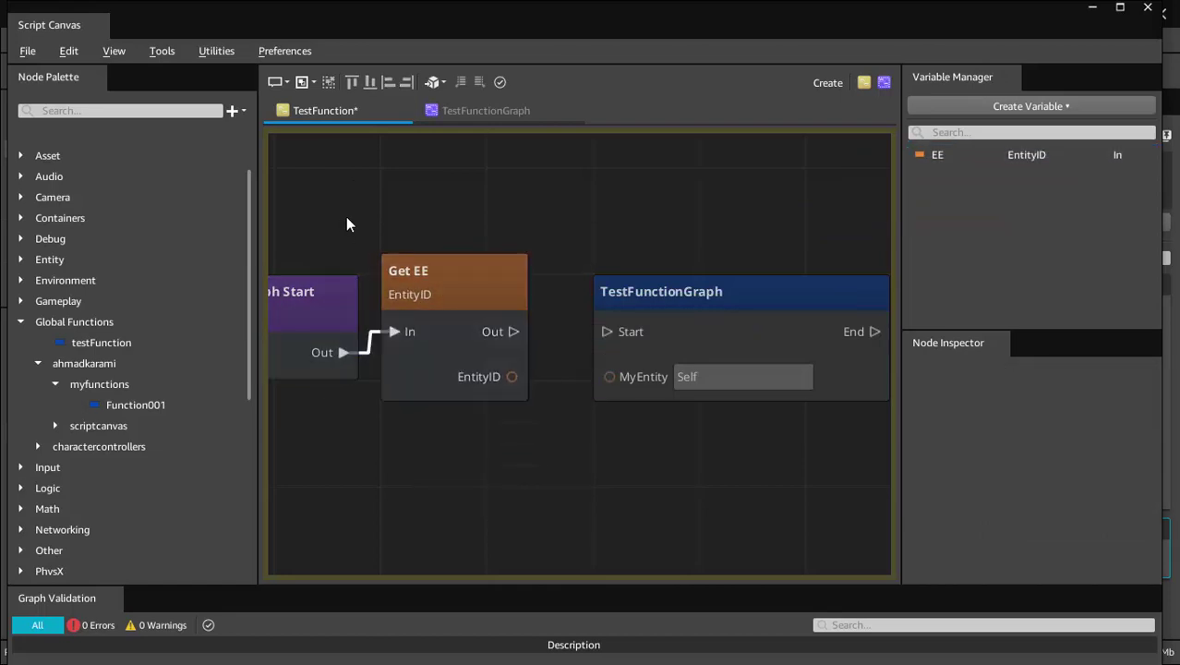
middle_drag(308, 286, 503, 280)
drag(511, 286, 446, 285)
drag(657, 277, 635, 277)
middle_drag(727, 243, 569, 238)
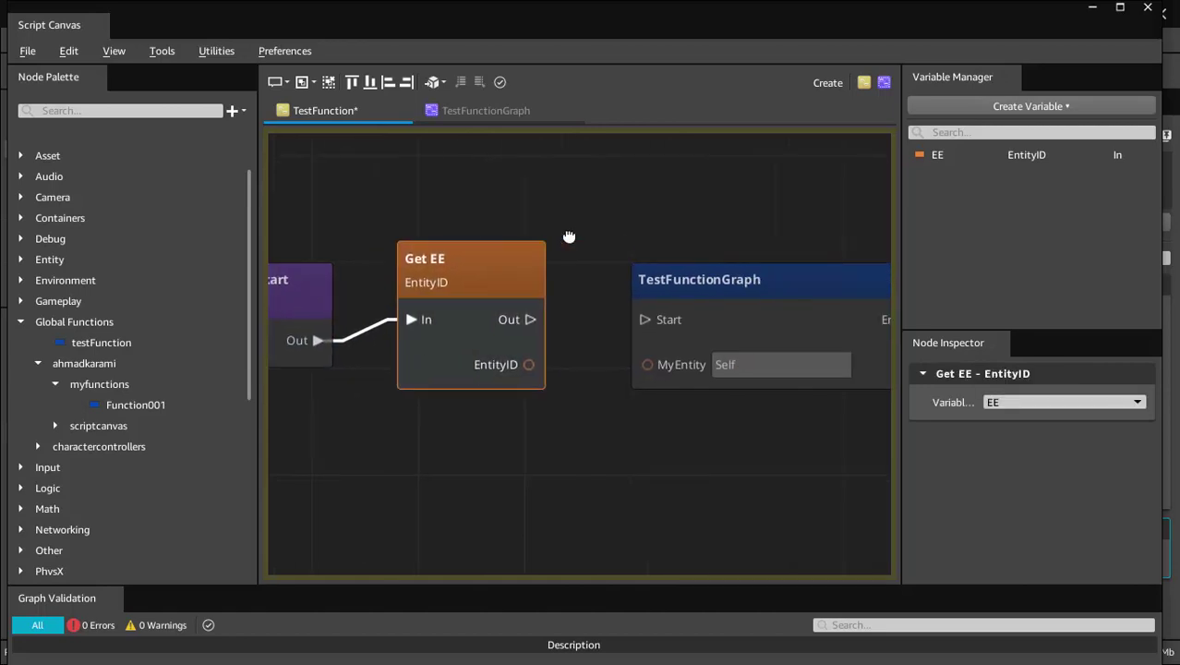
Step: Connect Get EE's Out to TestFunctionGraph's Start and its EntityID to MyEntity
drag(530, 320, 644, 320)
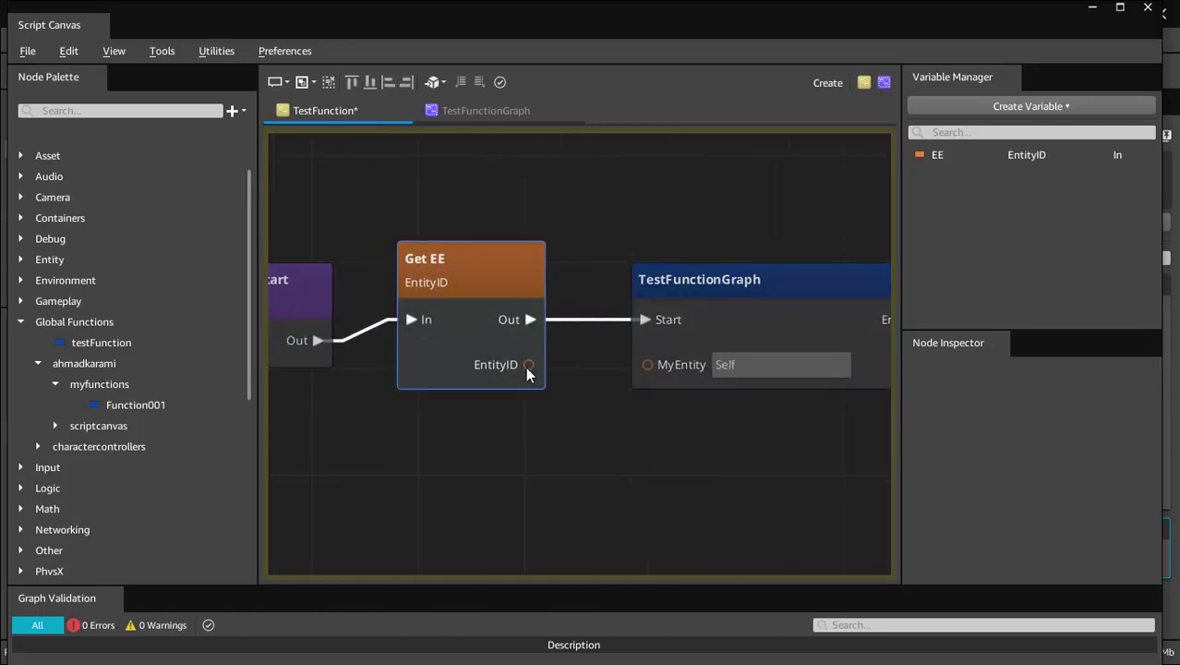
drag(614, 360, 647, 364)
mouse_move(662, 220)
middle_down()
mouse_move(439, 226)
mouse_move(482, 295)
middle_up()
click(340, 283)
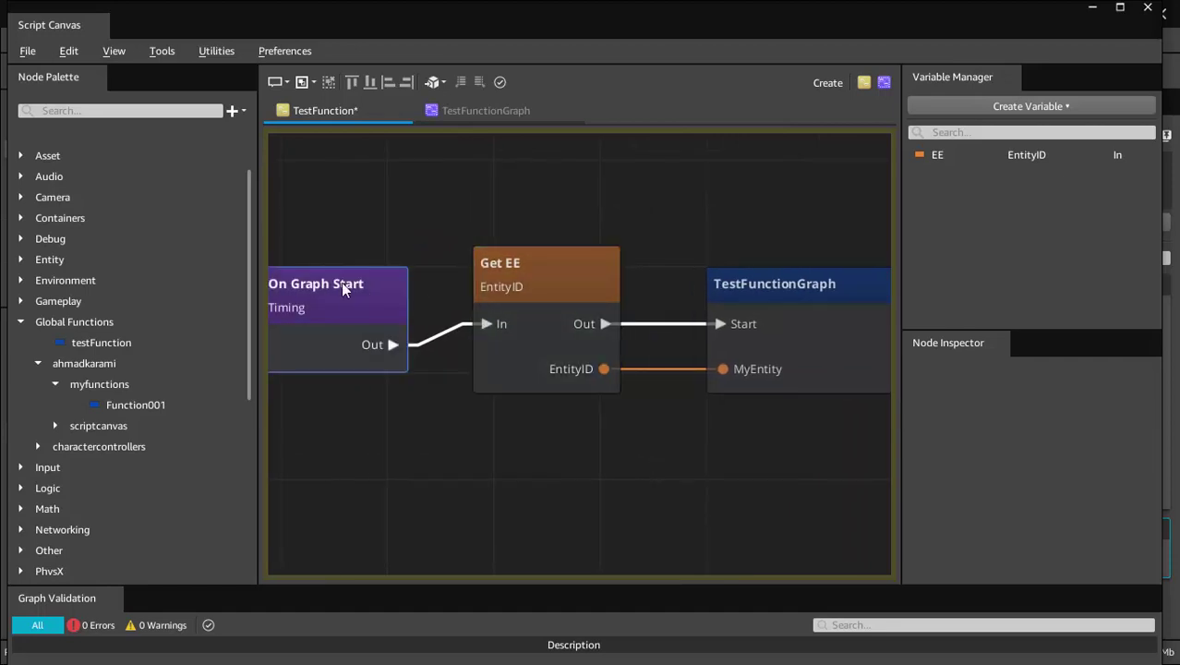
Step: Save the TestFunction graph and minimize Script Canvas
click(28, 51)
click(58, 164)
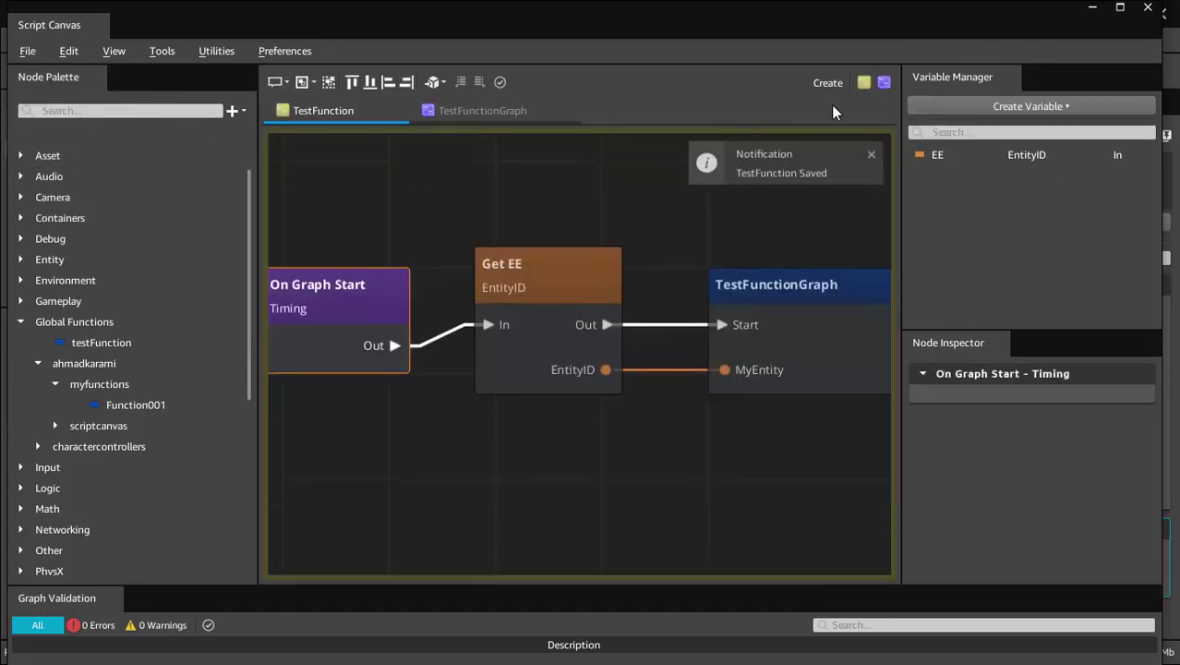
click(1093, 9)
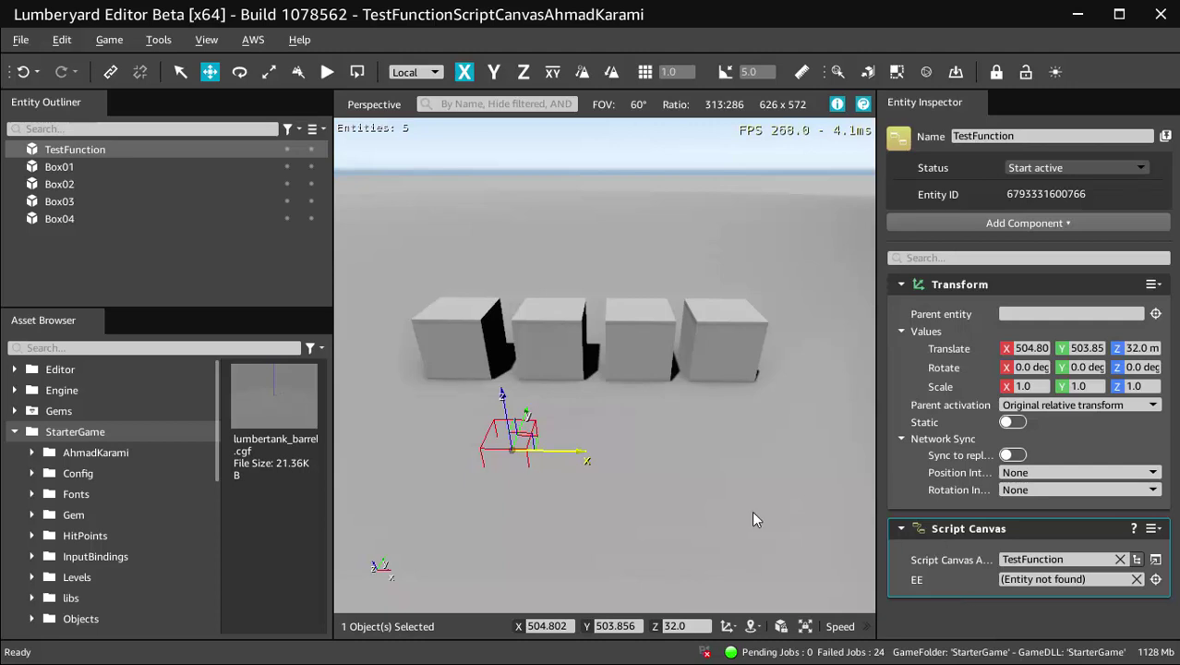
Step: Select Box01, then reselect the TestFunction entity and briefly view its script
click(65, 166)
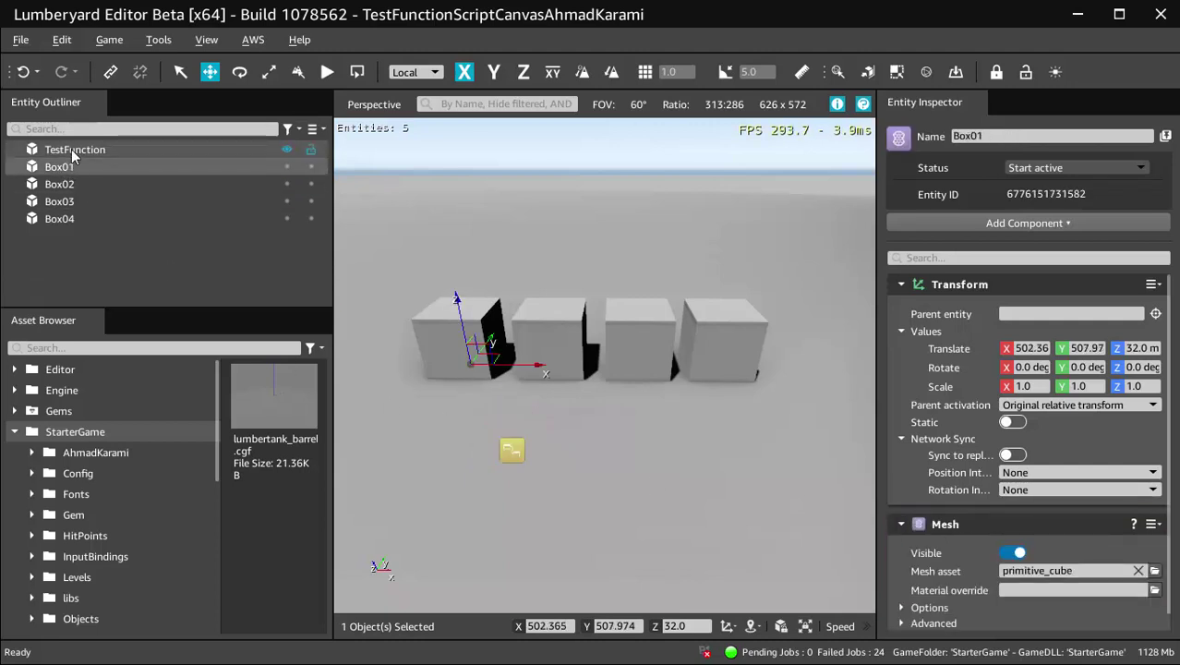
click(74, 149)
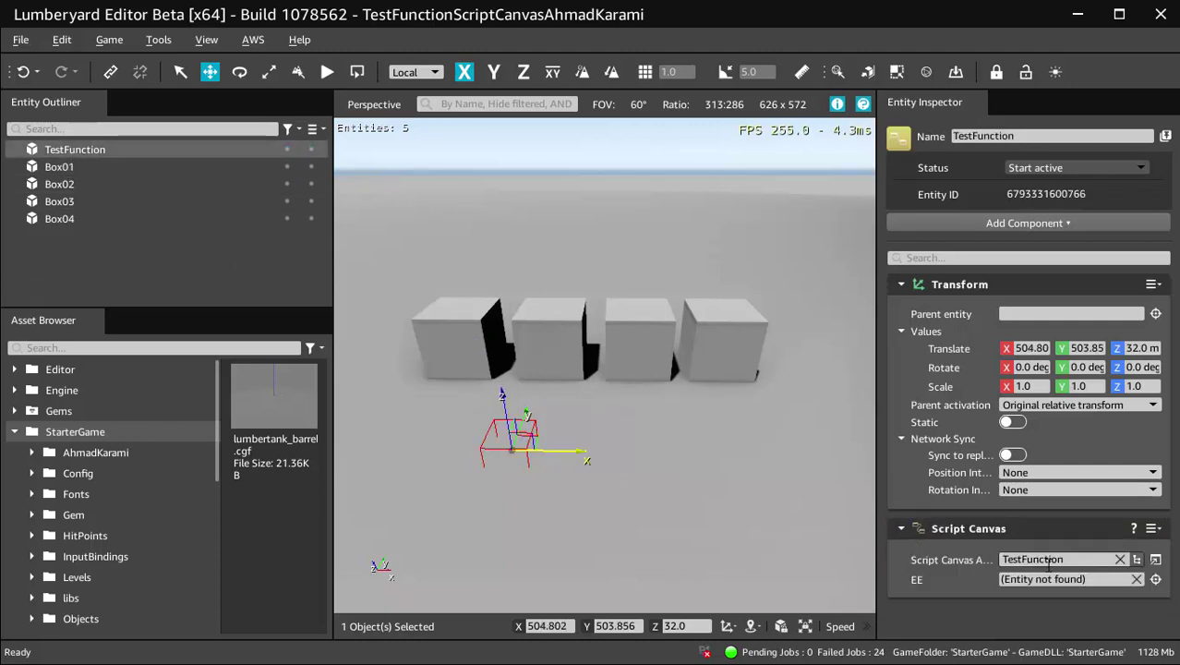
click(1154, 560)
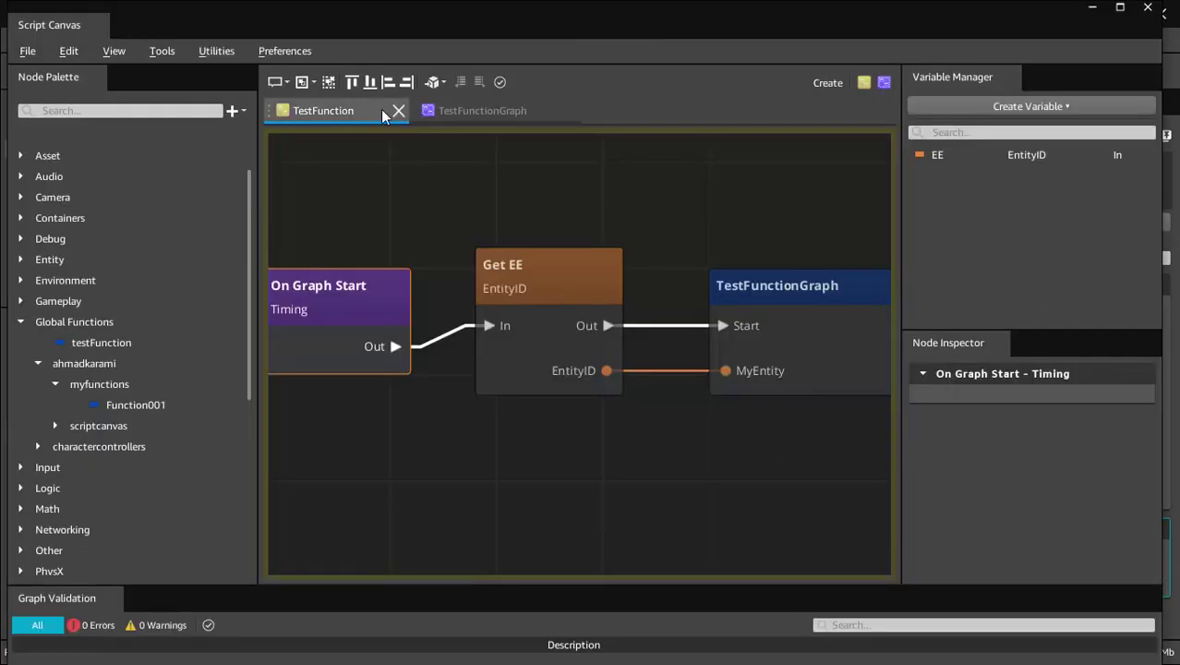
click(1087, 9)
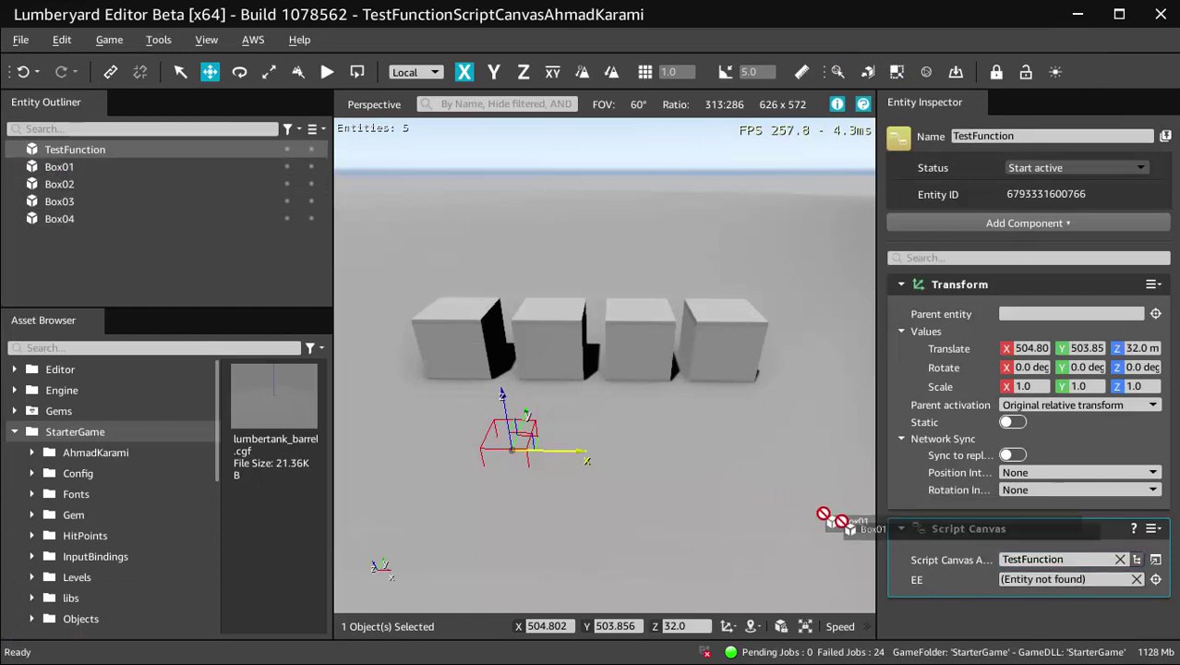
Step: Assign Box01 to TestFunction's EE field, change it to Box02, and reopen the script
drag(59, 167, 1030, 580)
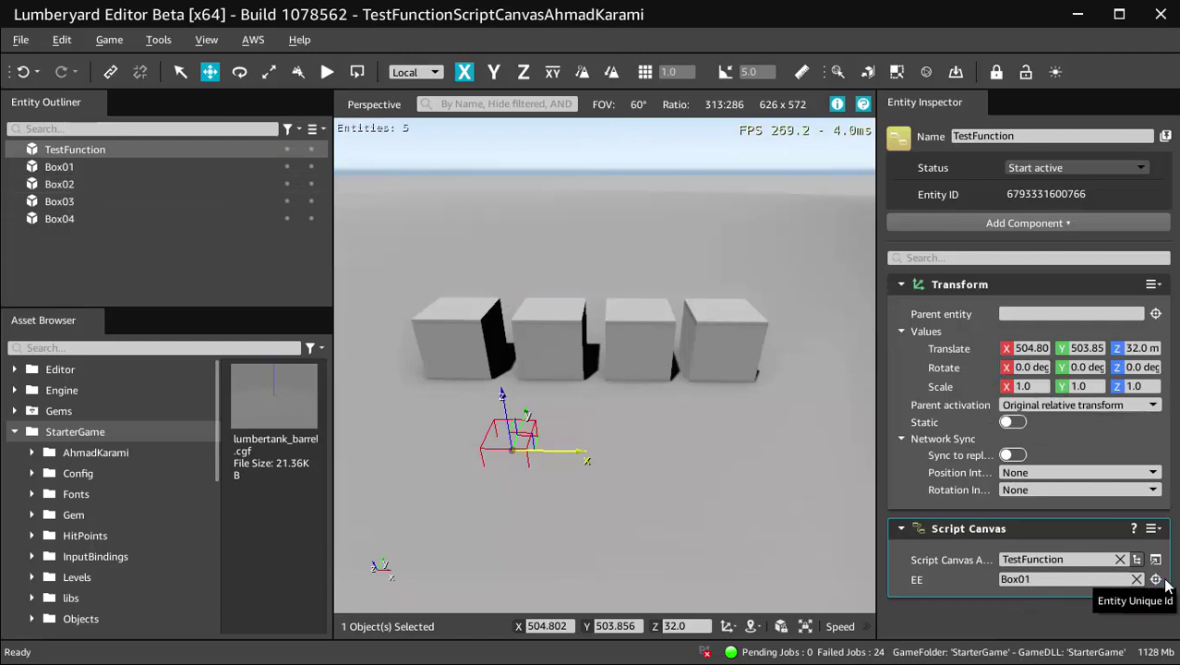
click(74, 186)
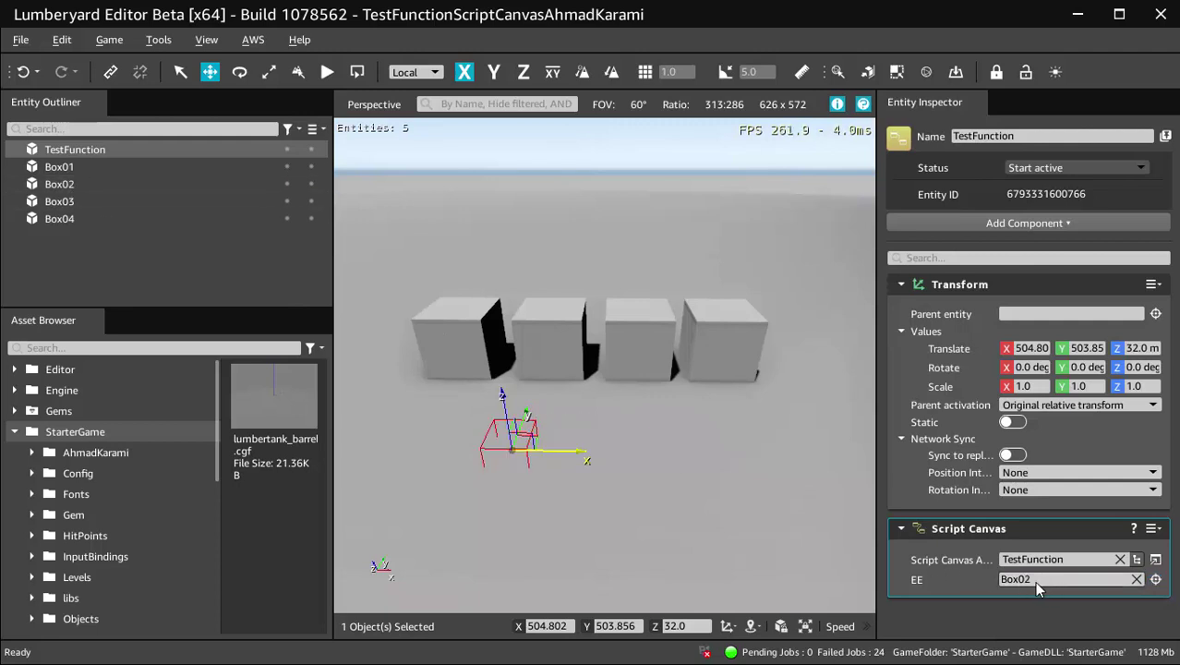
click(1155, 559)
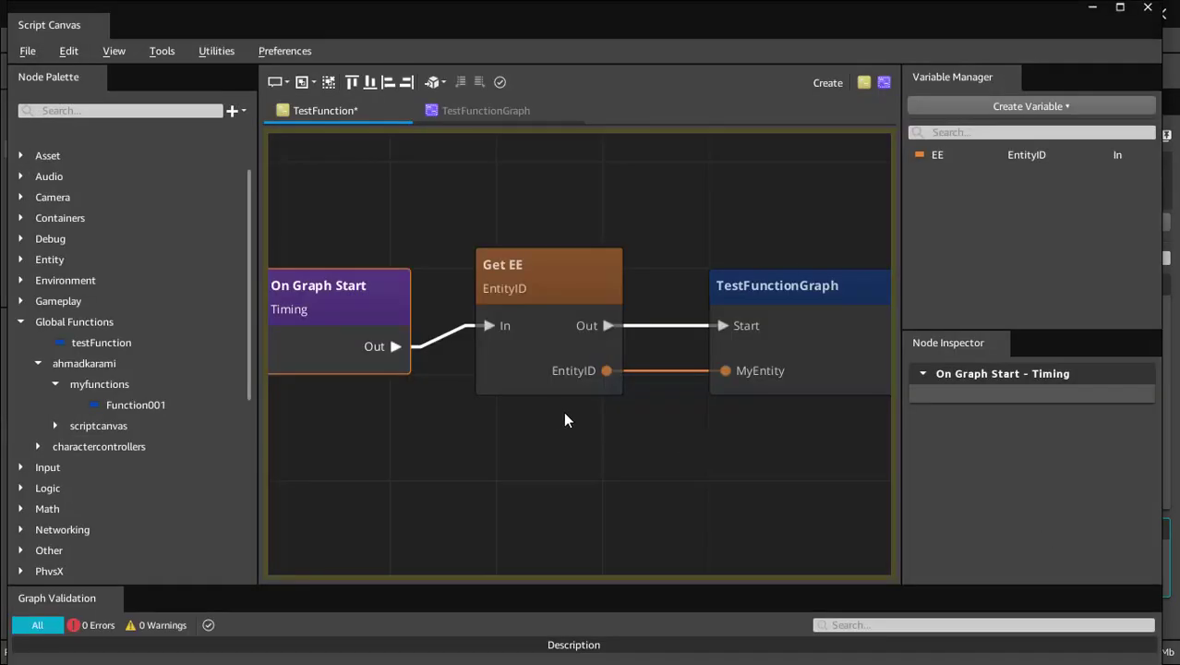
Step: Pan the TestFunction graph so On Graph Start, Get EE and TestFunctionGraph are visible
middle_drag(434, 201, 385, 203)
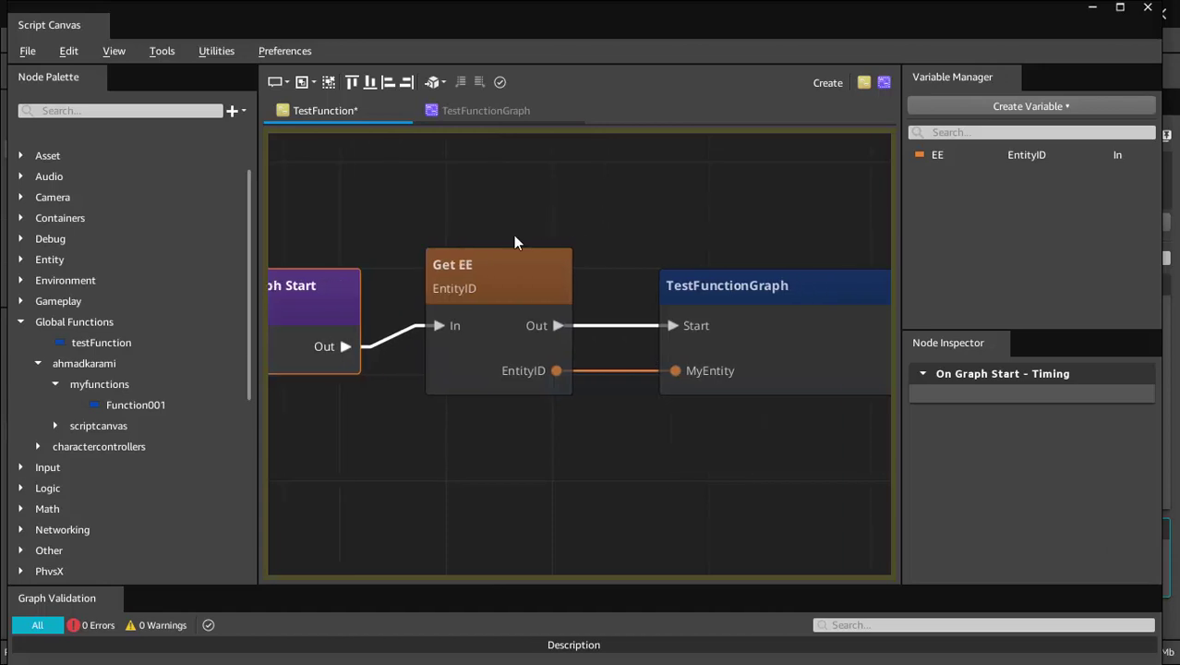
click(498, 351)
middle_drag(499, 351, 596, 369)
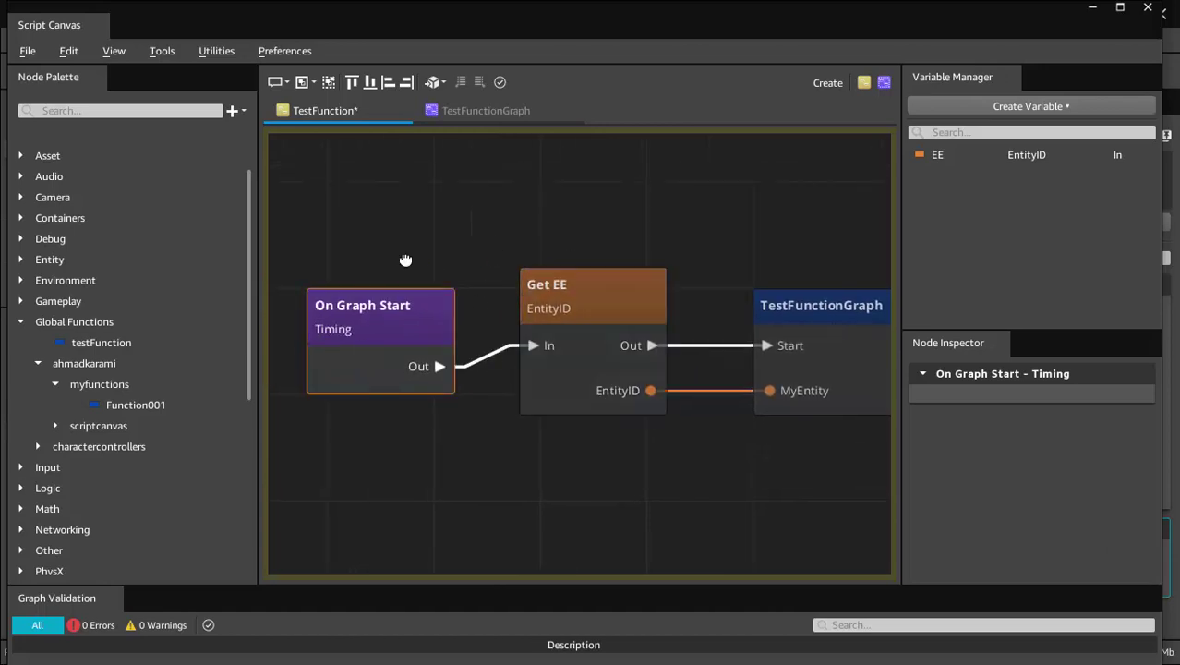
middle_drag(864, 305, 546, 304)
Step: Check Get MyEntity's variable in the function graph, then drag a new wire from TestFunctionGraph's End
double_click(546, 304)
middle_drag(375, 251, 698, 226)
middle_drag(413, 232, 472, 232)
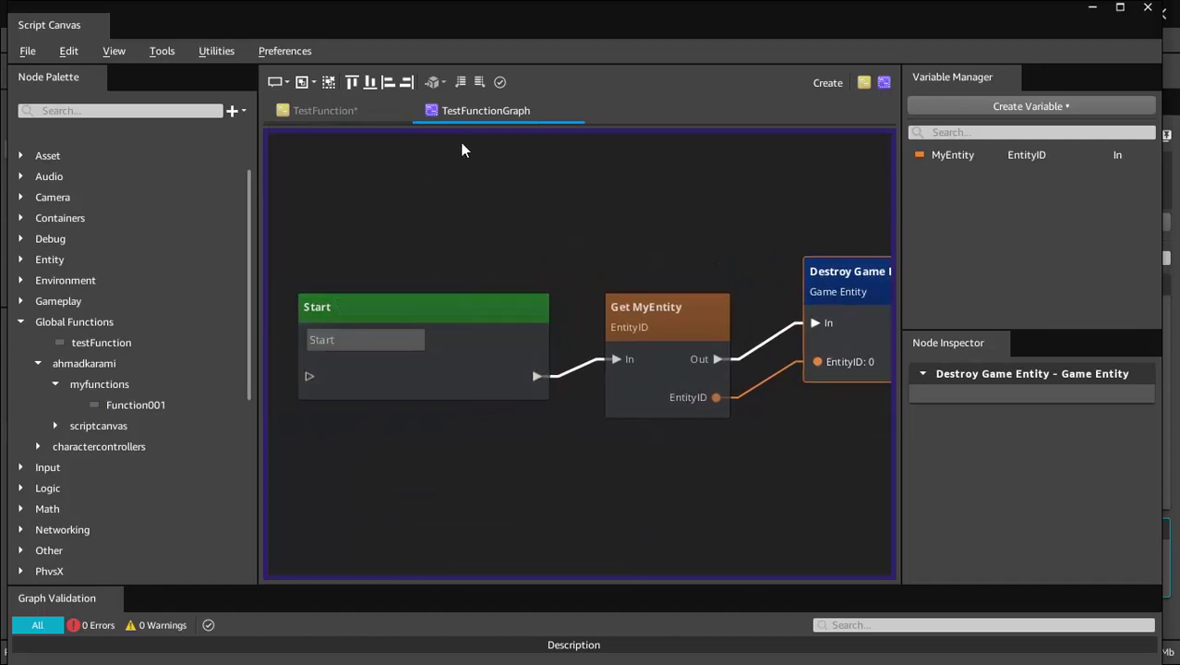
click(452, 307)
middle_drag(579, 267, 488, 277)
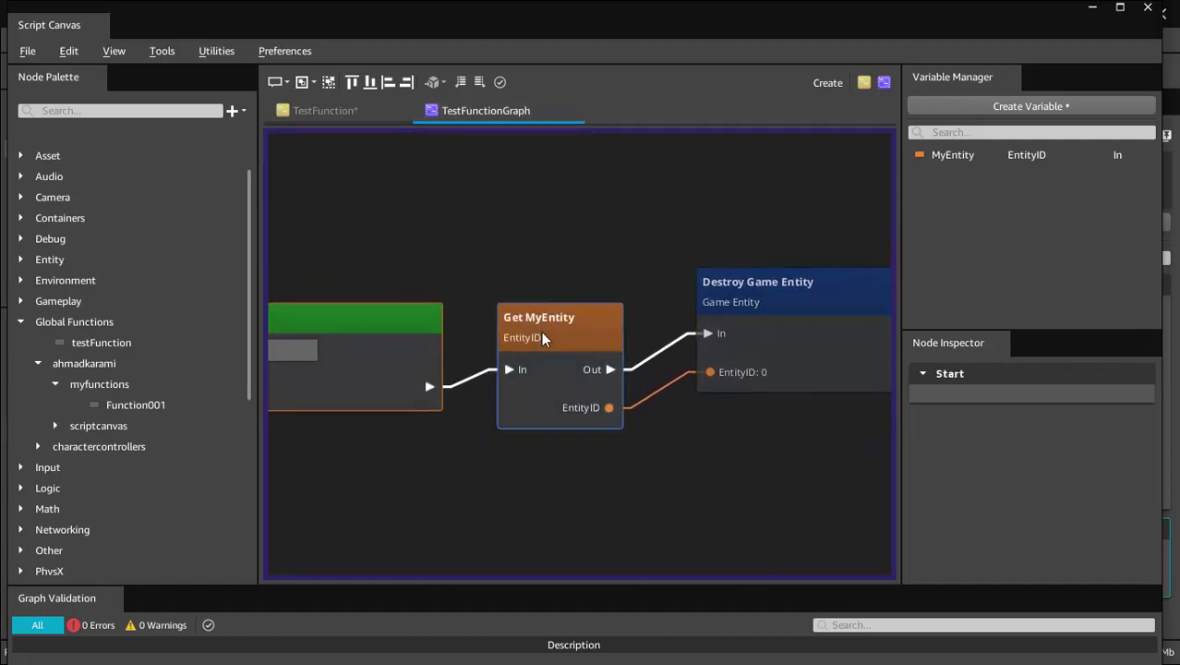
click(545, 338)
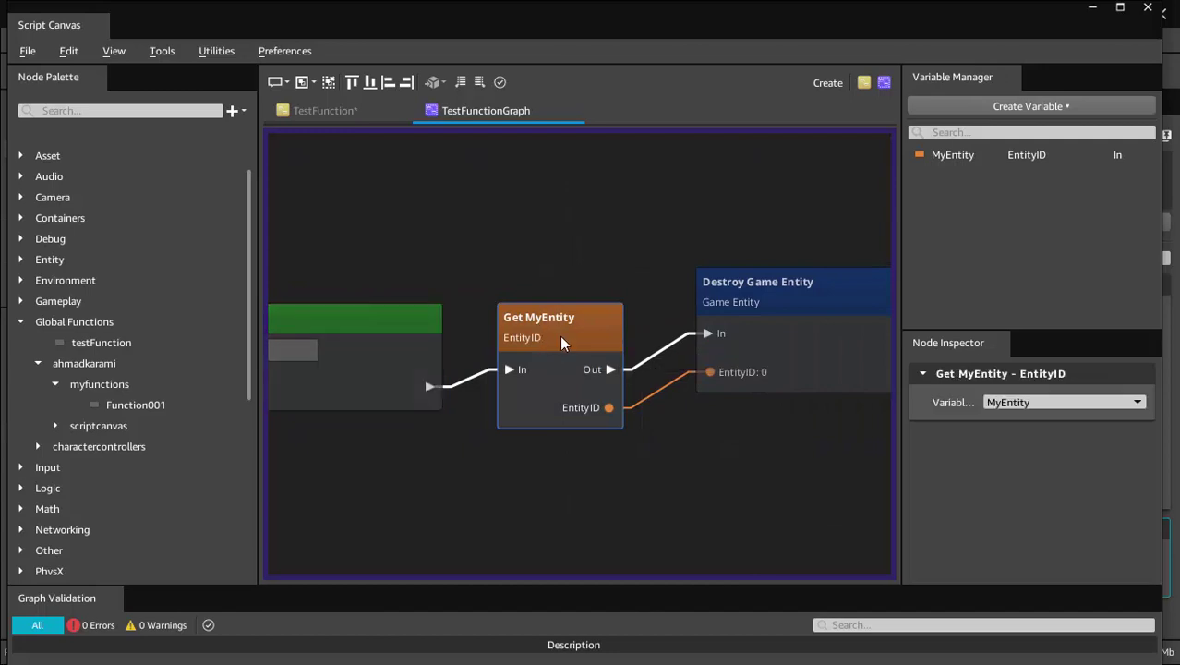
scroll(619, 316, right, 3)
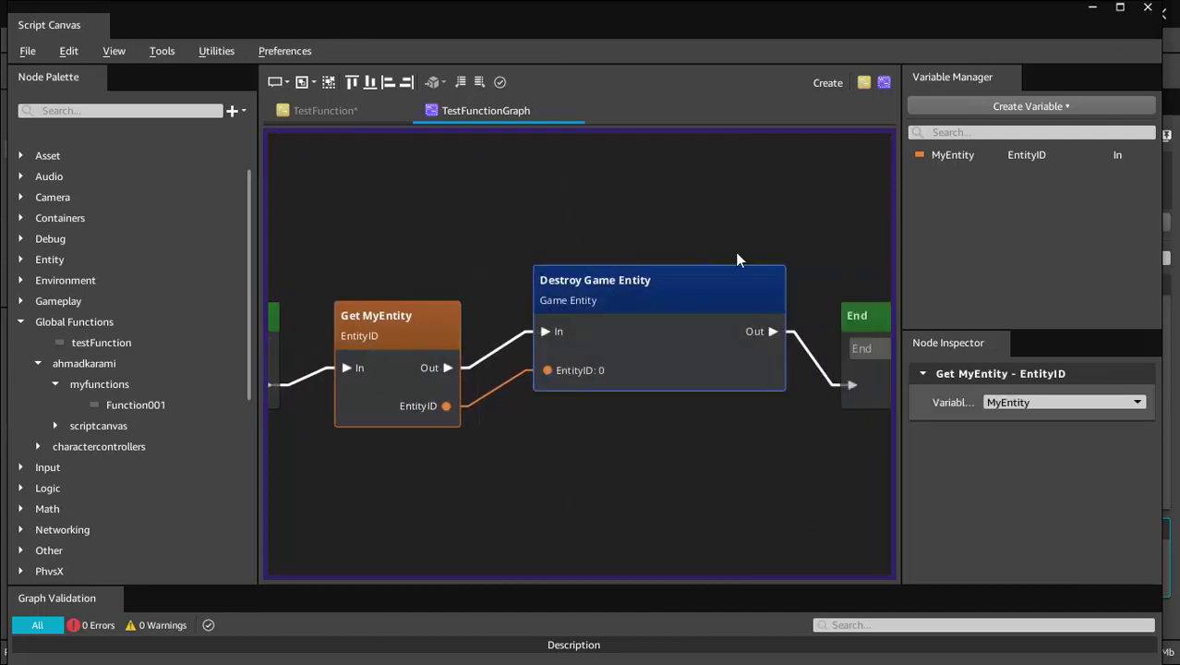
scroll(737, 259, right, 3)
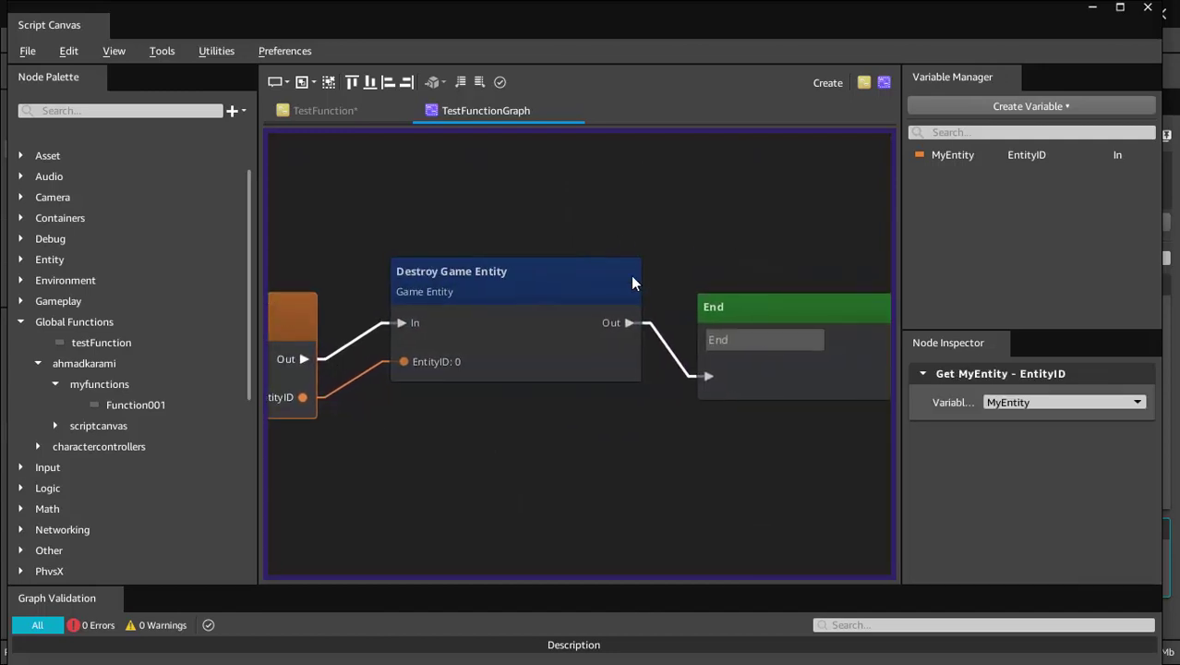
click(325, 117)
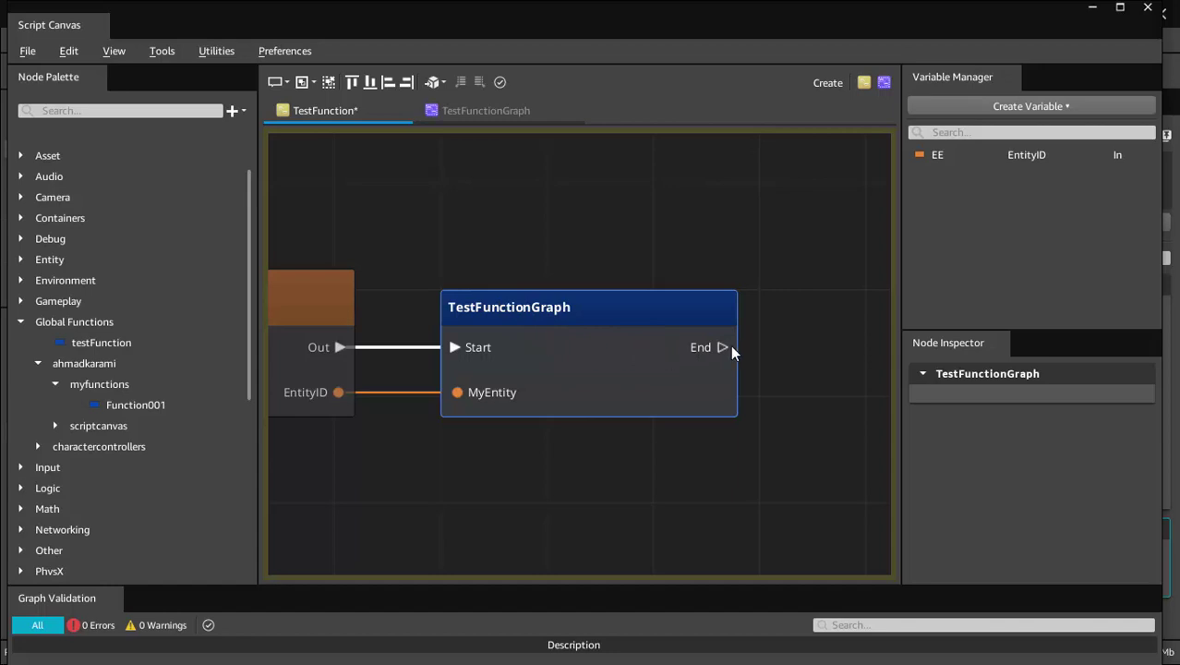
drag(725, 347, 850, 311)
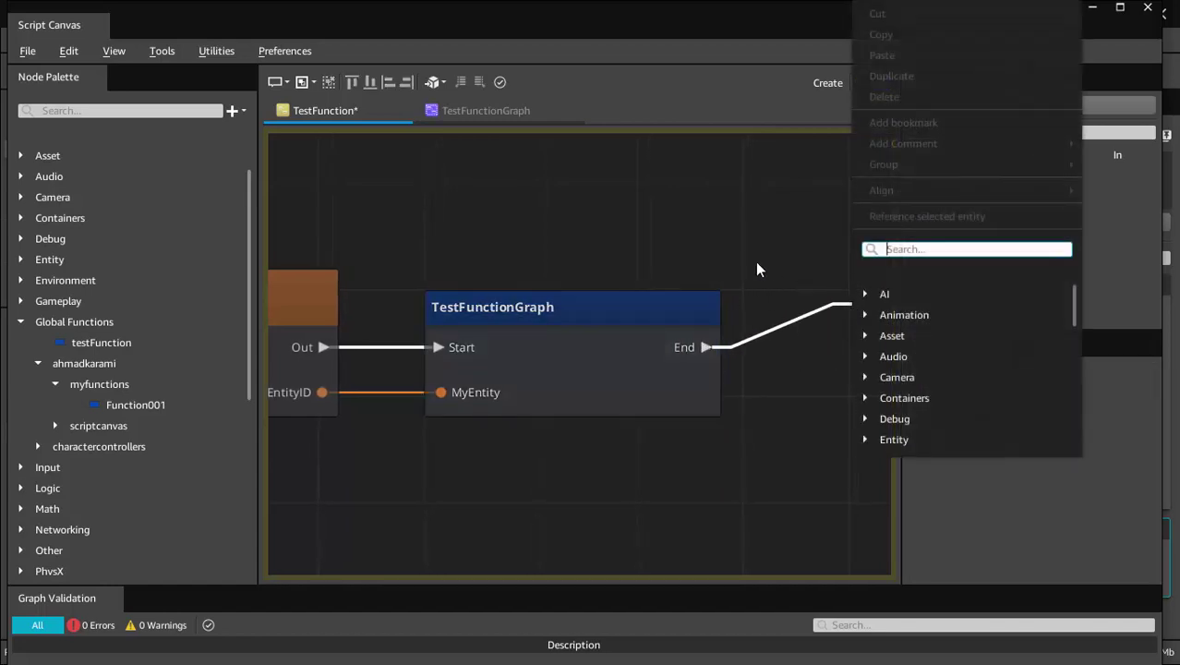
Step: Delete the End node from the TestFunctionGraph function and save it
click(652, 235)
click(470, 111)
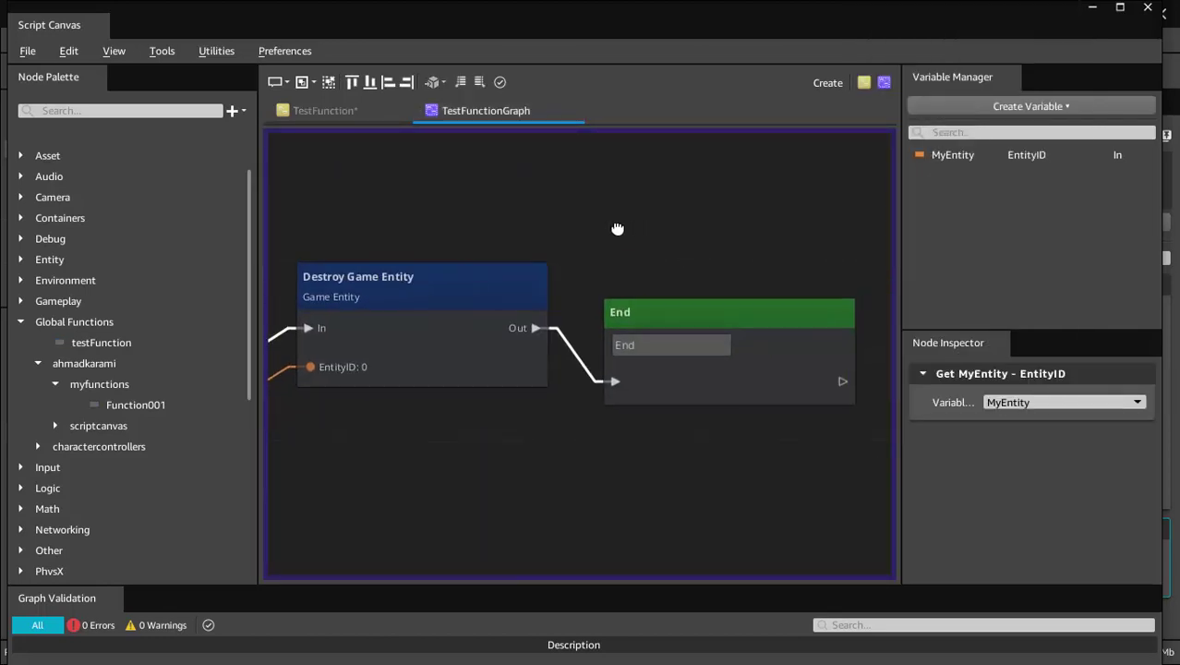
click(620, 406)
key(Delete)
click(27, 51)
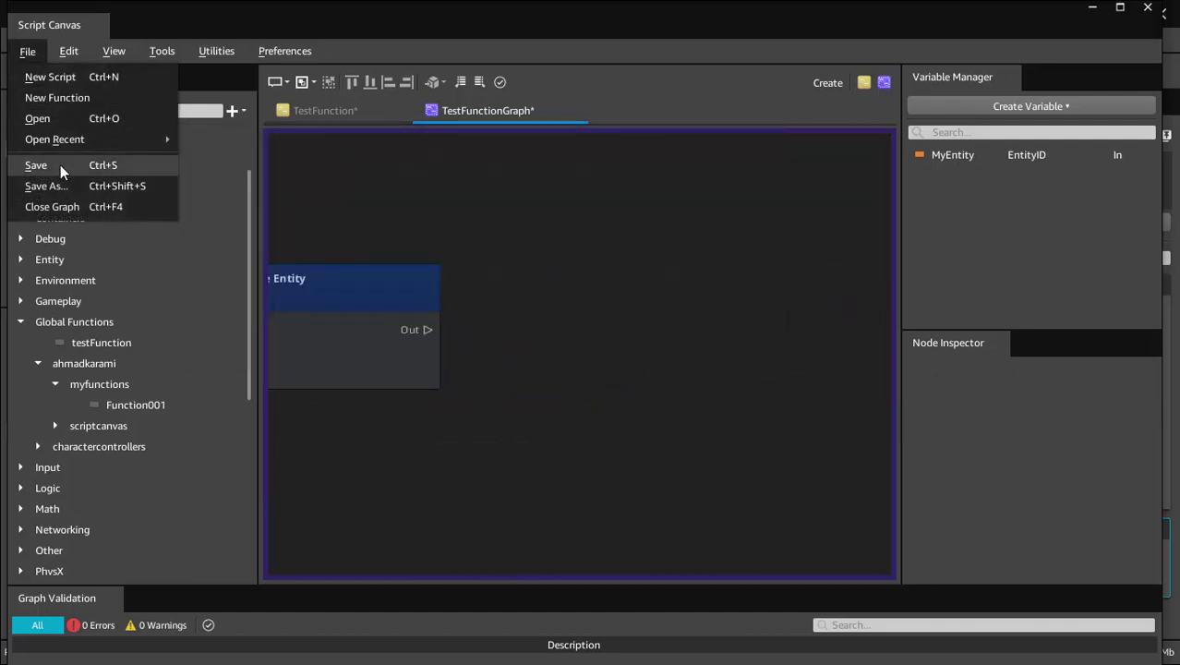
click(60, 163)
click(340, 111)
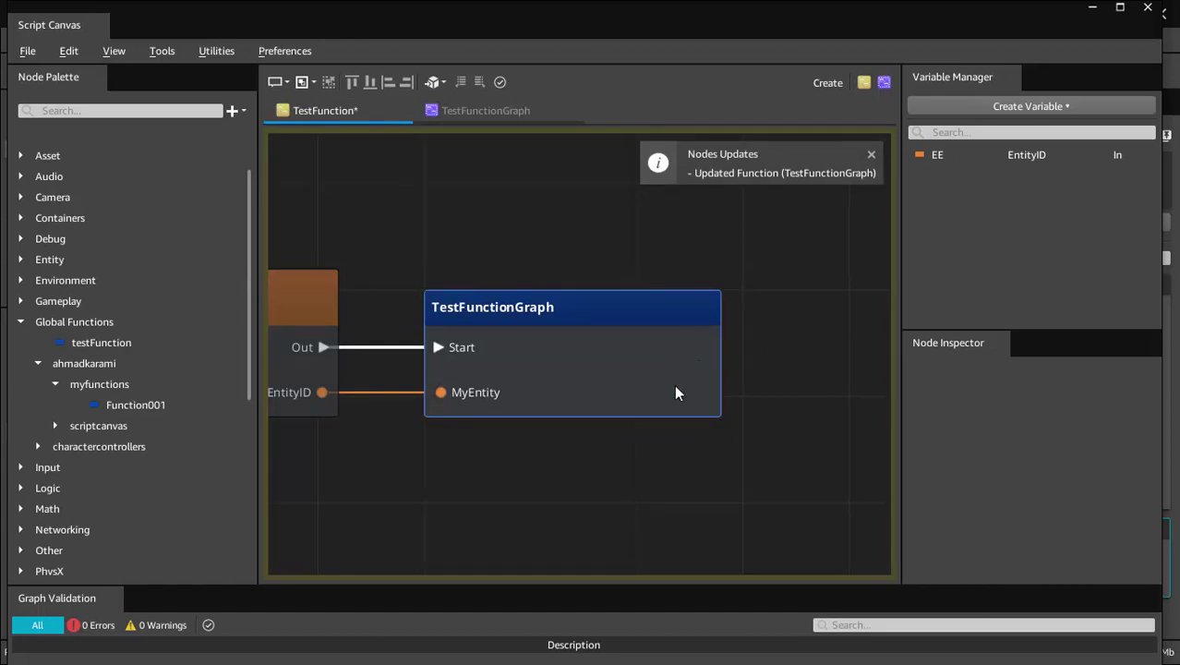
Step: Wire the Entity node's Out into New Output and save TestFunctionGraph again
click(467, 108)
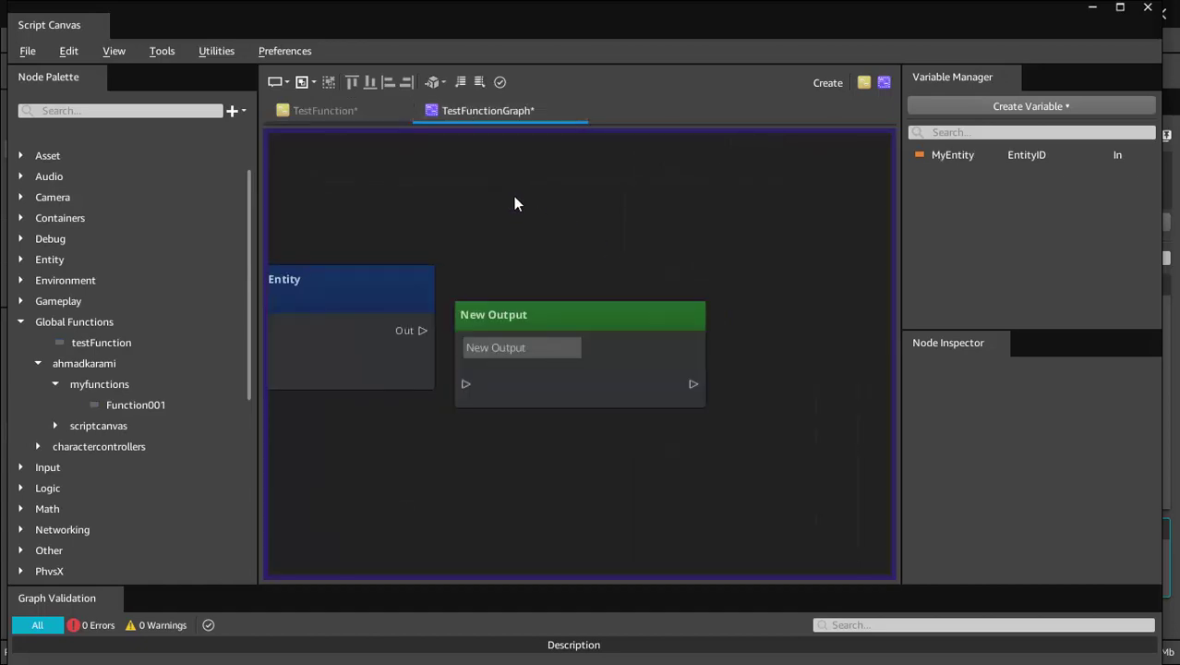
drag(573, 317, 608, 281)
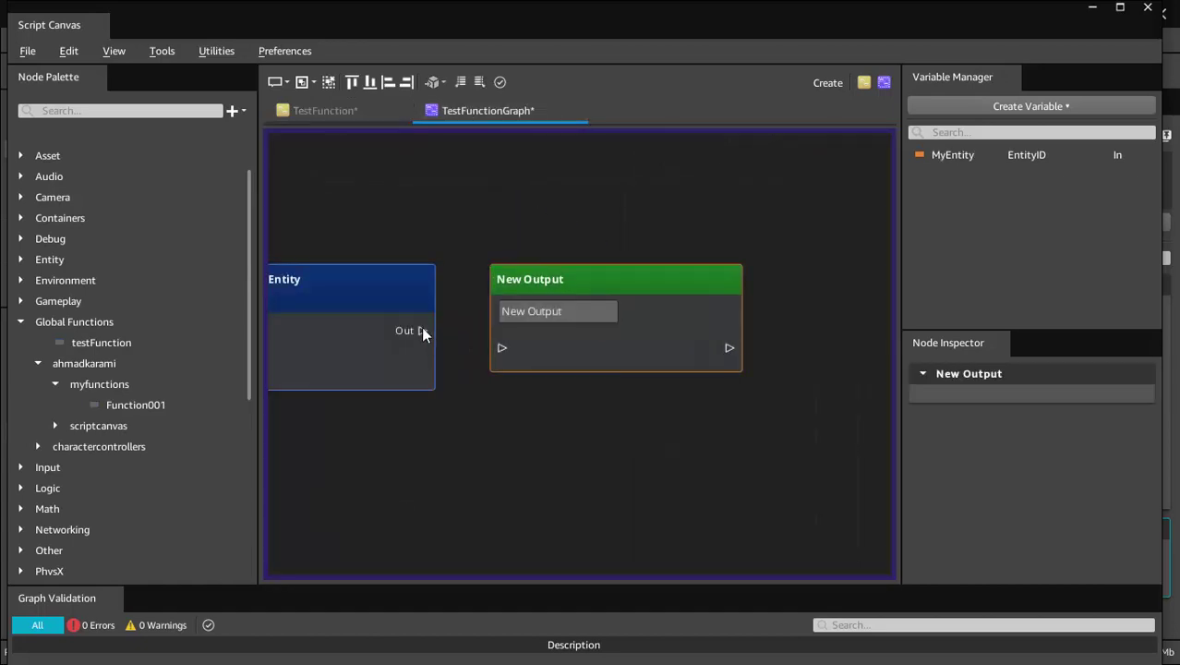
drag(422, 330, 501, 347)
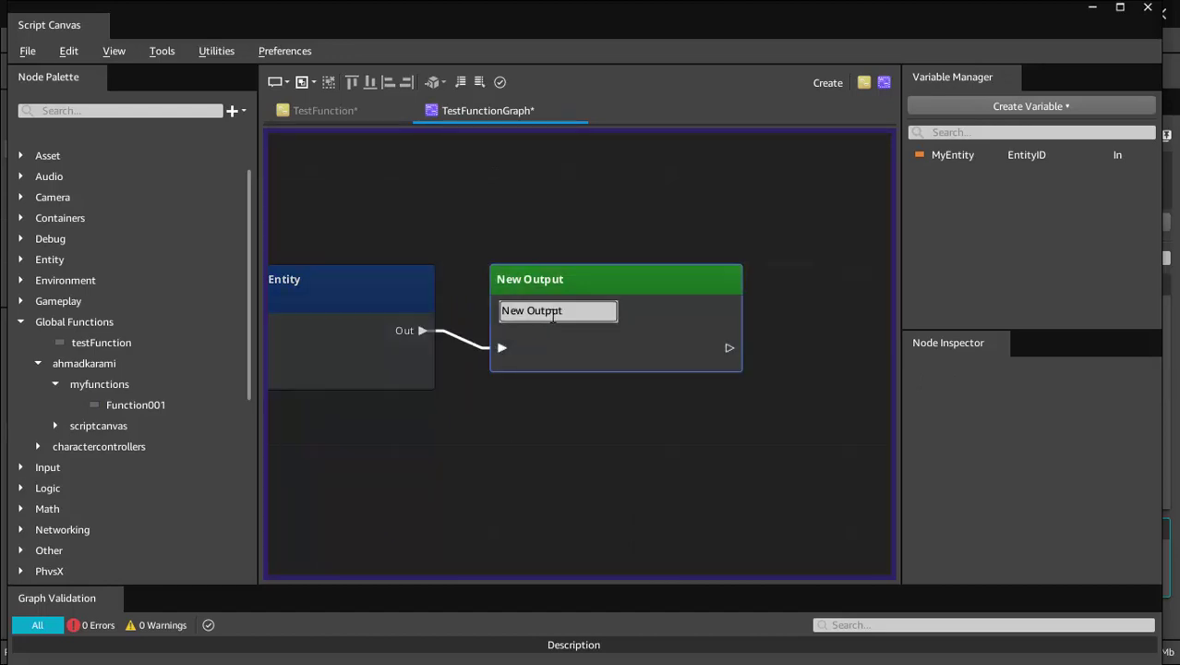
click(25, 51)
click(177, 157)
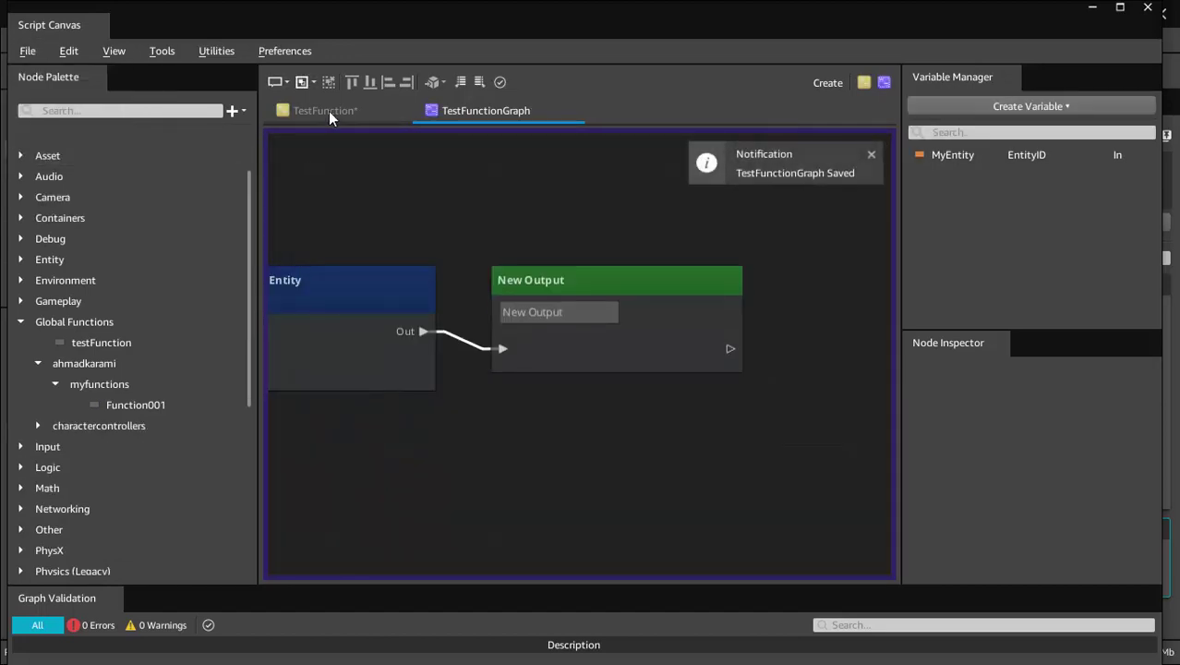
click(325, 110)
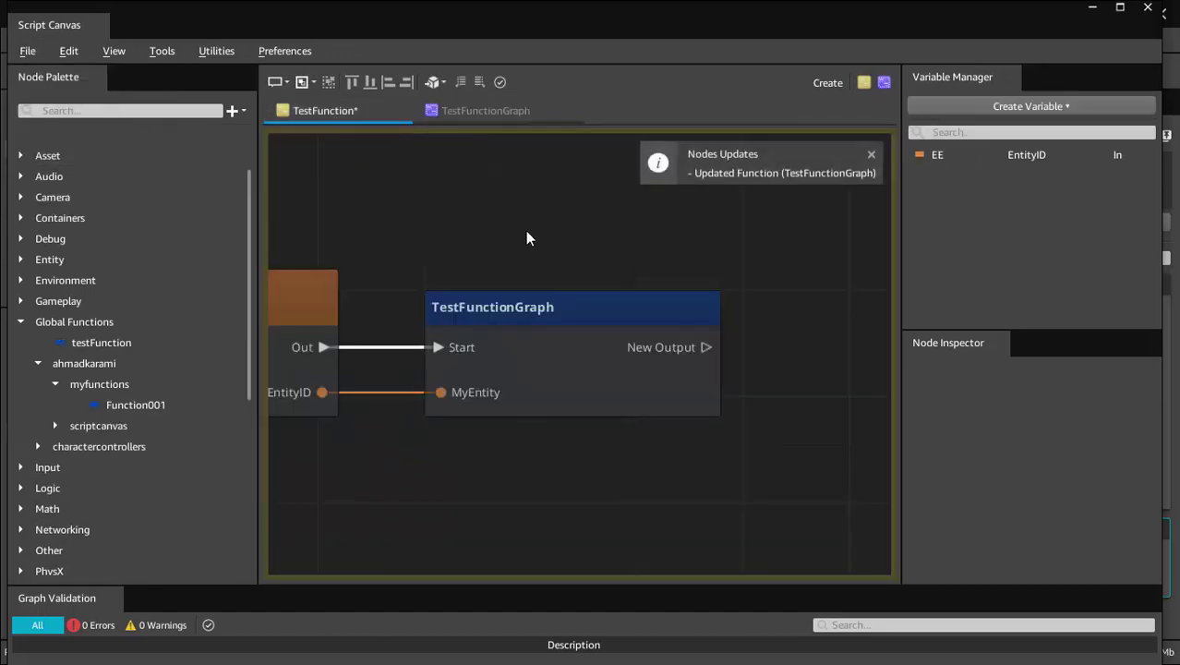
Step: Add a Debug Draw Text node fed from TestFunctionGraph's New Output
double_click(571, 331)
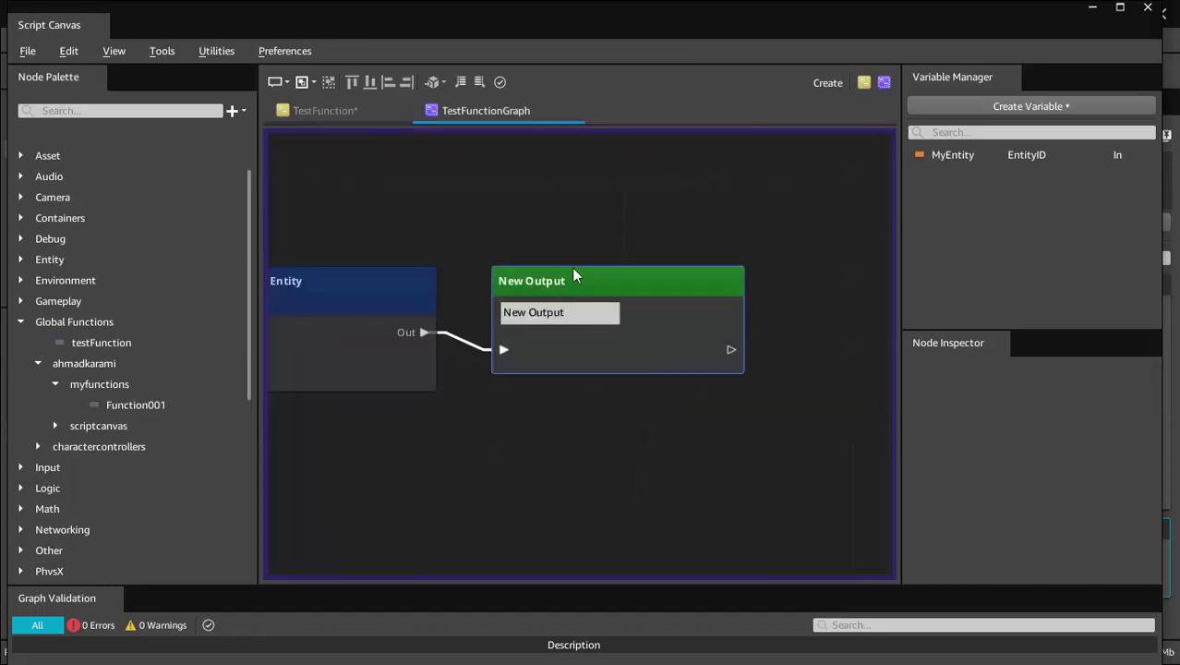
click(373, 111)
middle_drag(589, 319, 885, 246)
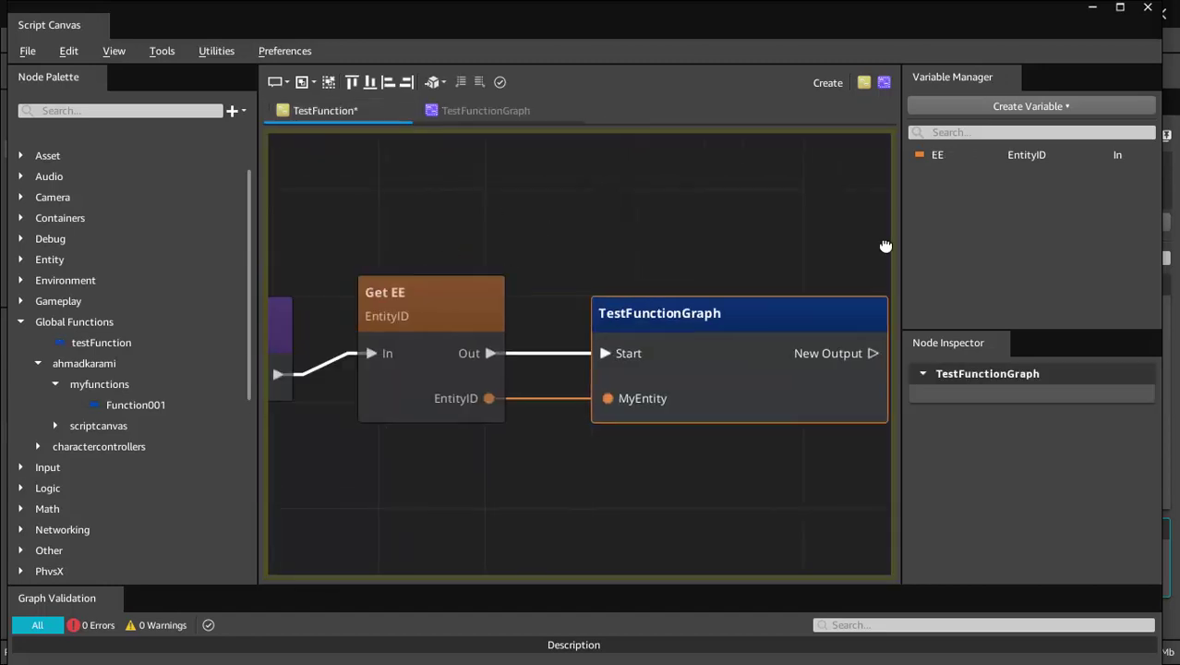
mouse_move(470, 267)
middle_down()
mouse_move(449, 265)
mouse_move(719, 282)
middle_up()
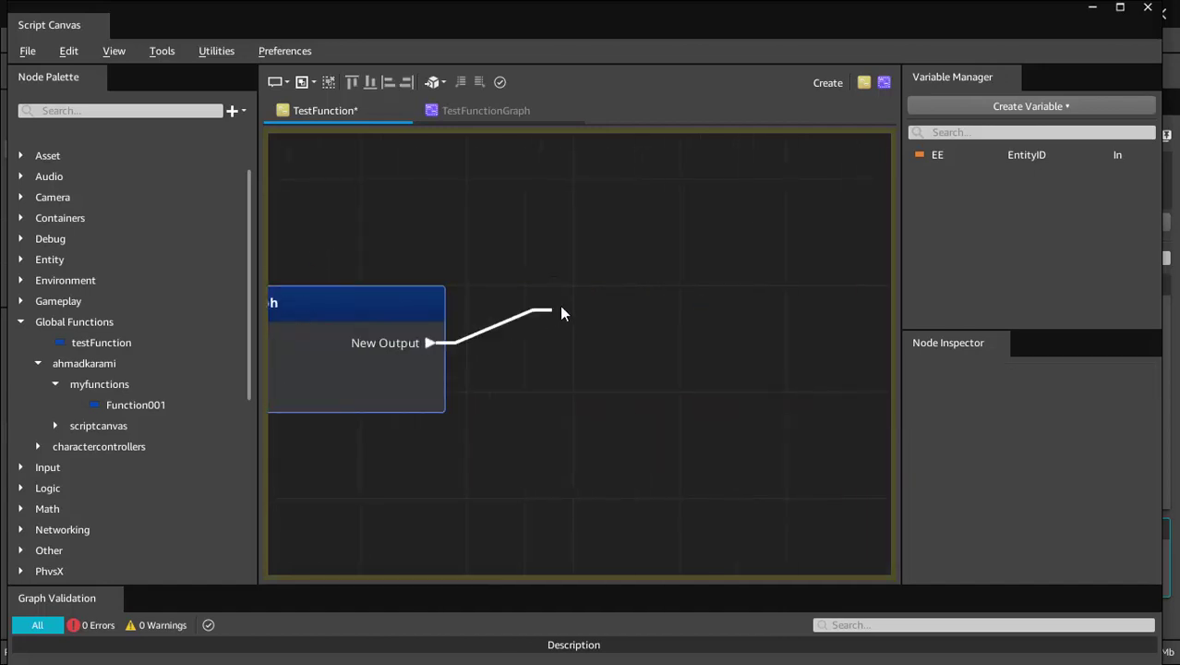
drag(430, 343, 612, 294)
text(rawAabb)
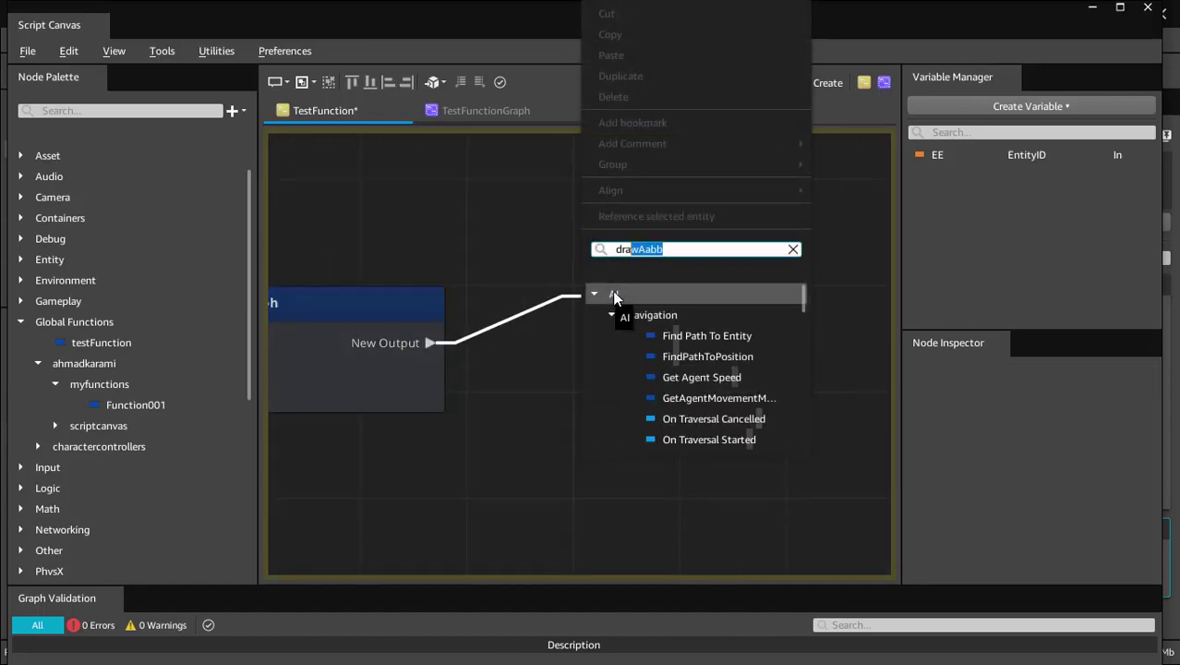
text(a)
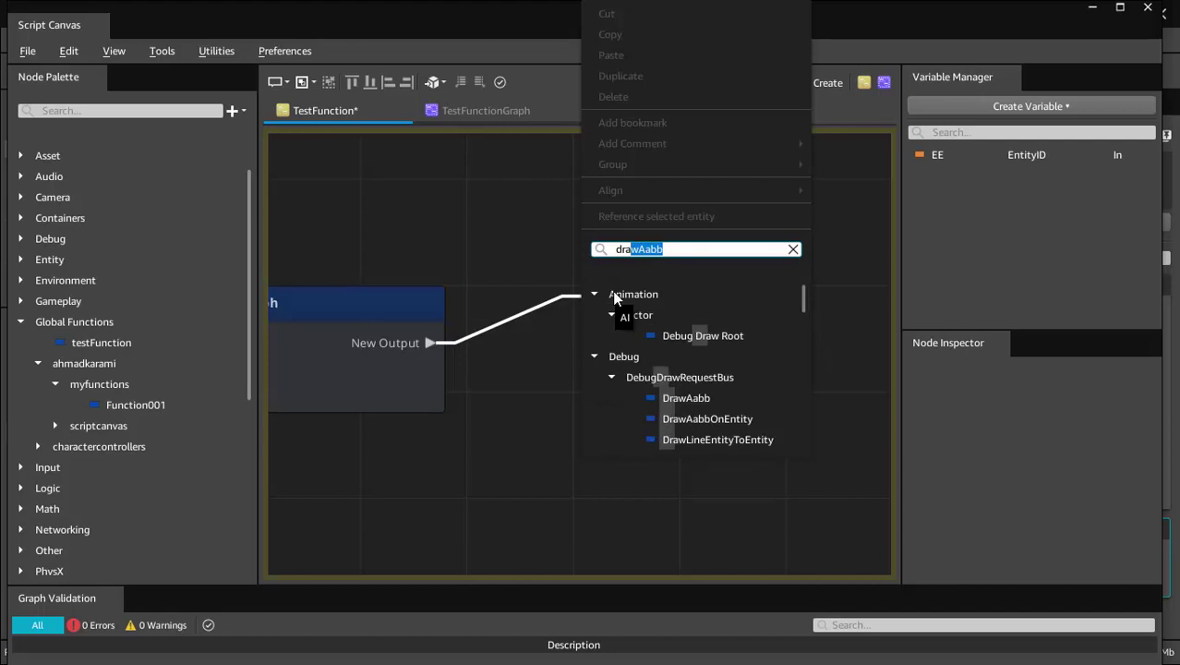
text(wte)
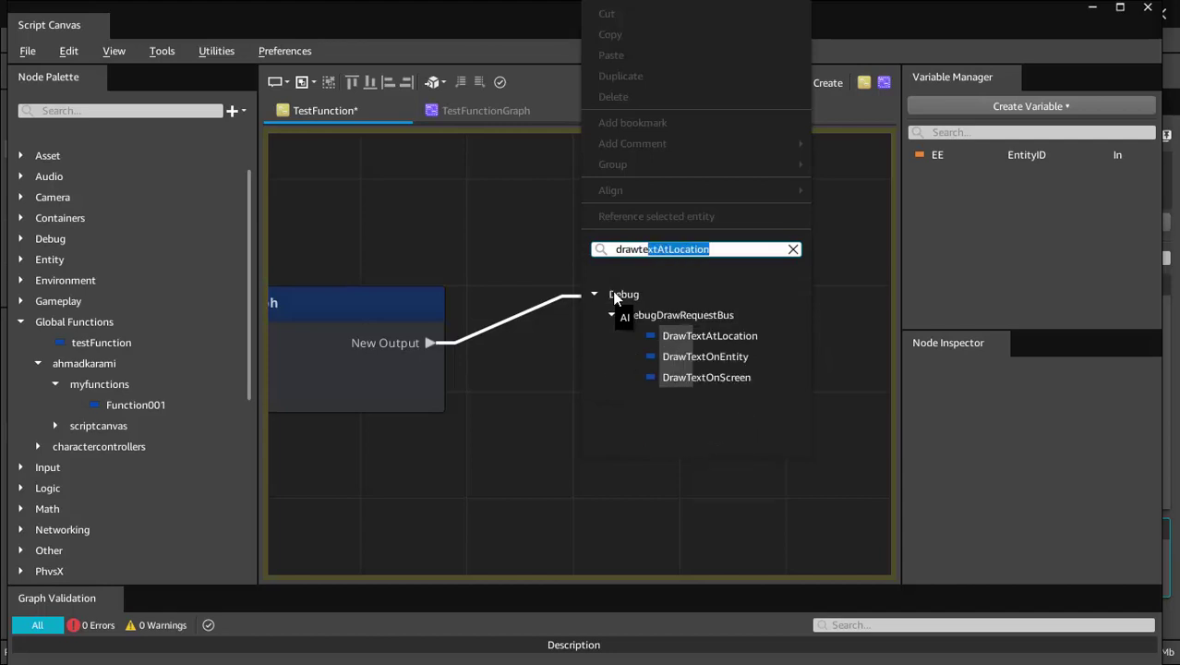
key(BackSpace)
key(BackSpace)
key(BackSpace)
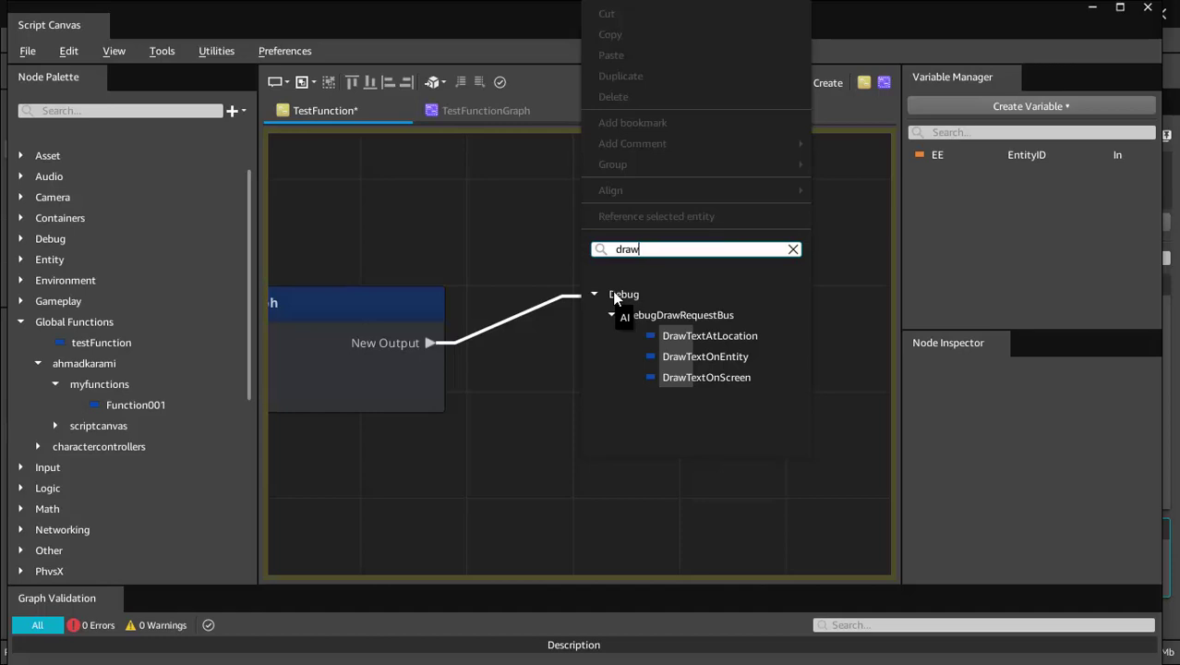
text( text)
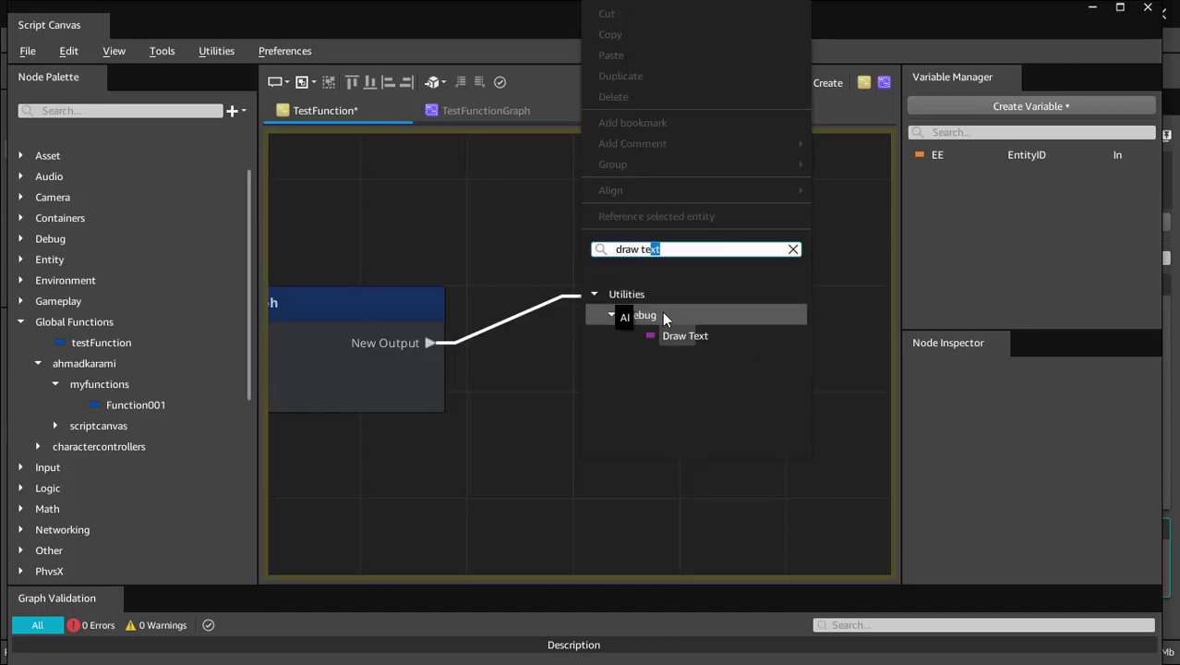
click(658, 316)
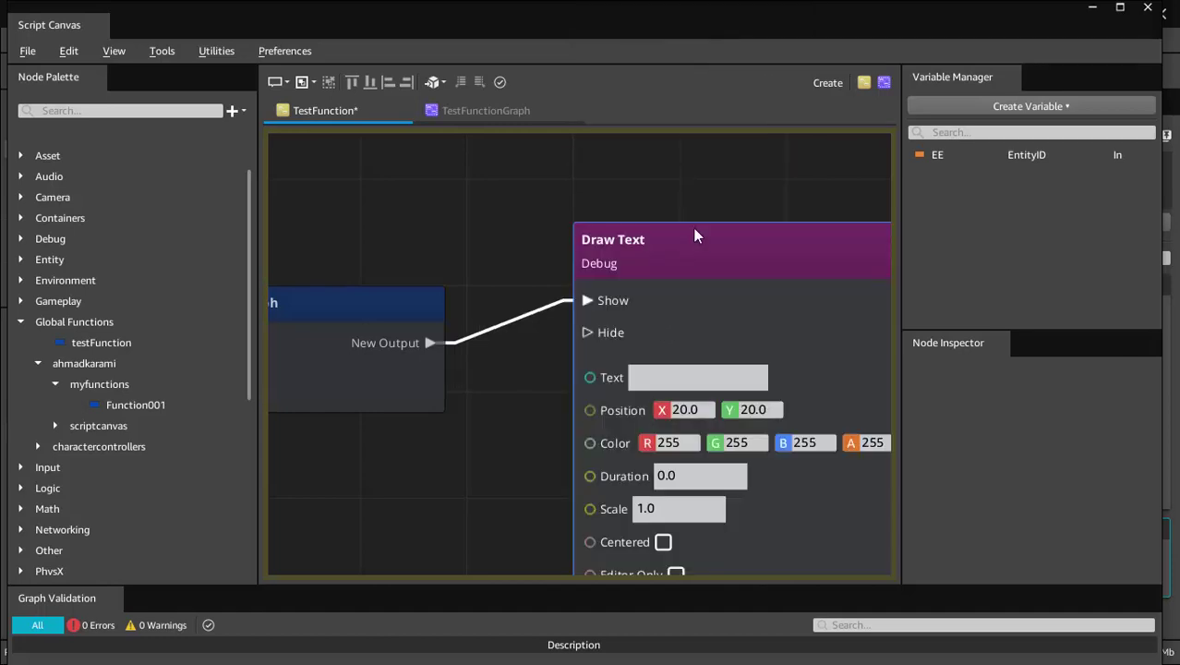
Step: Set Draw Text to 'F Done...' with scale 3 and colour R 0, B 0 for green
drag(696, 235, 704, 194)
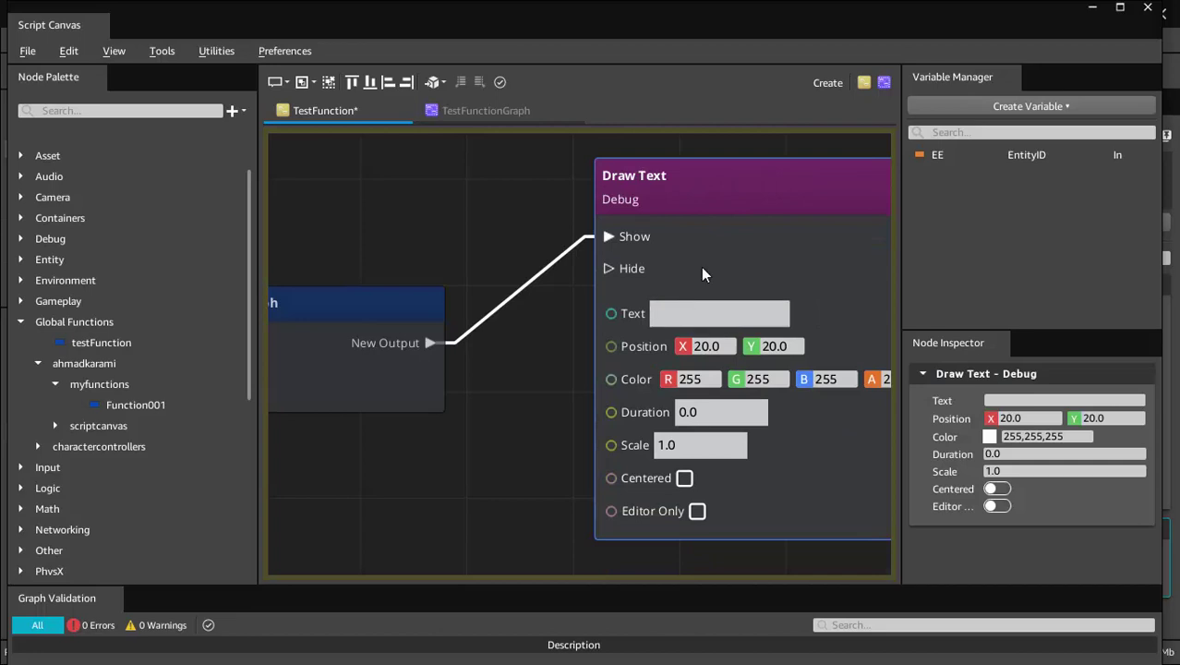
click(686, 314)
text(F Done...)
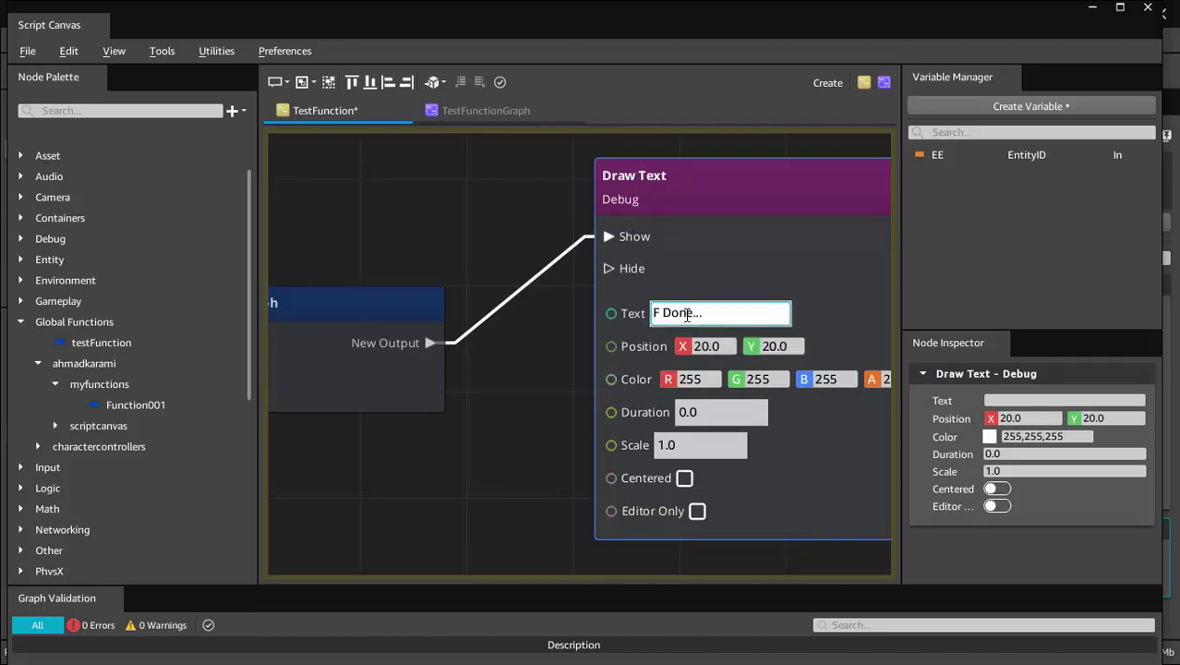
key(Return)
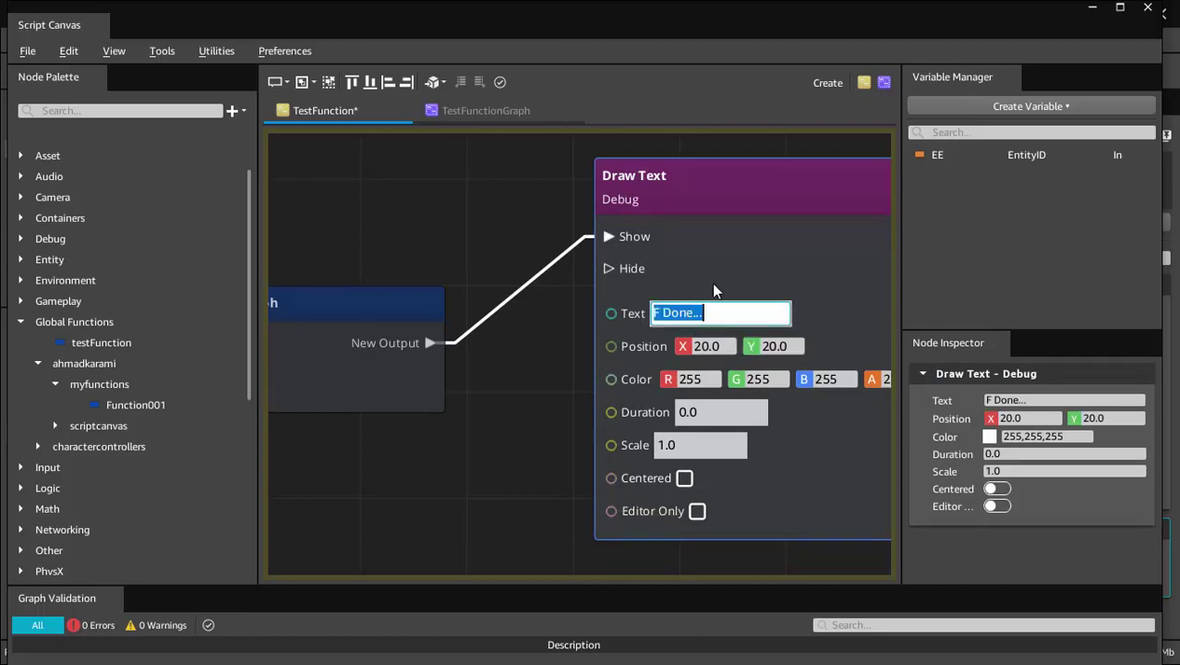
click(694, 444)
text(3)
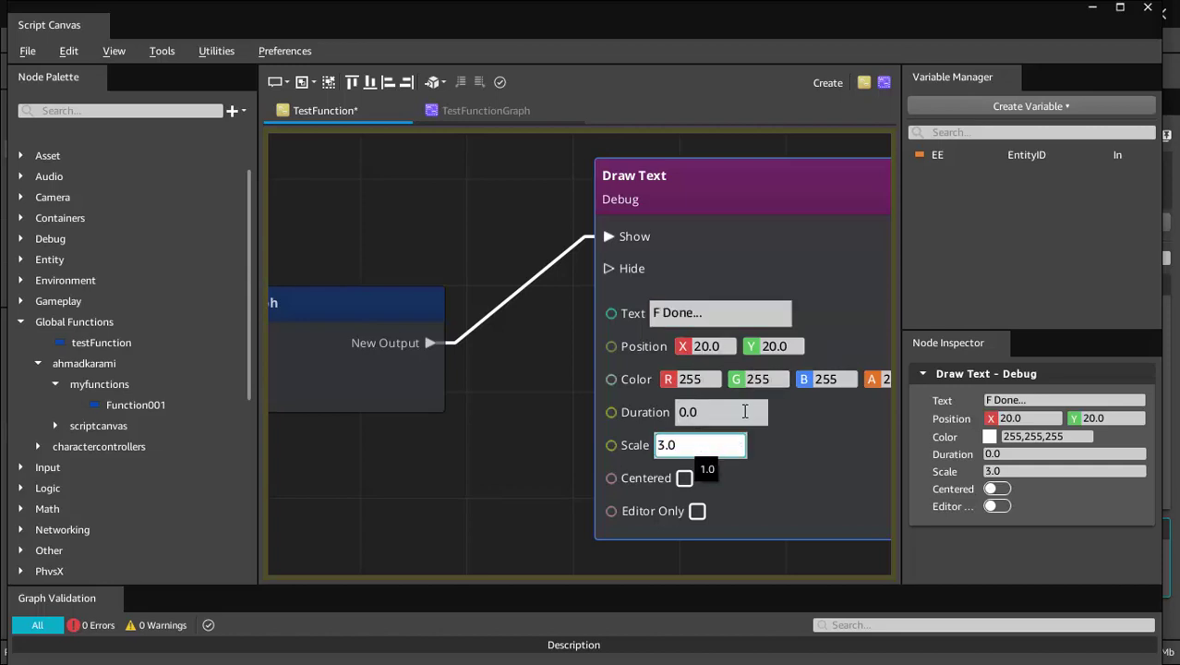
click(713, 378)
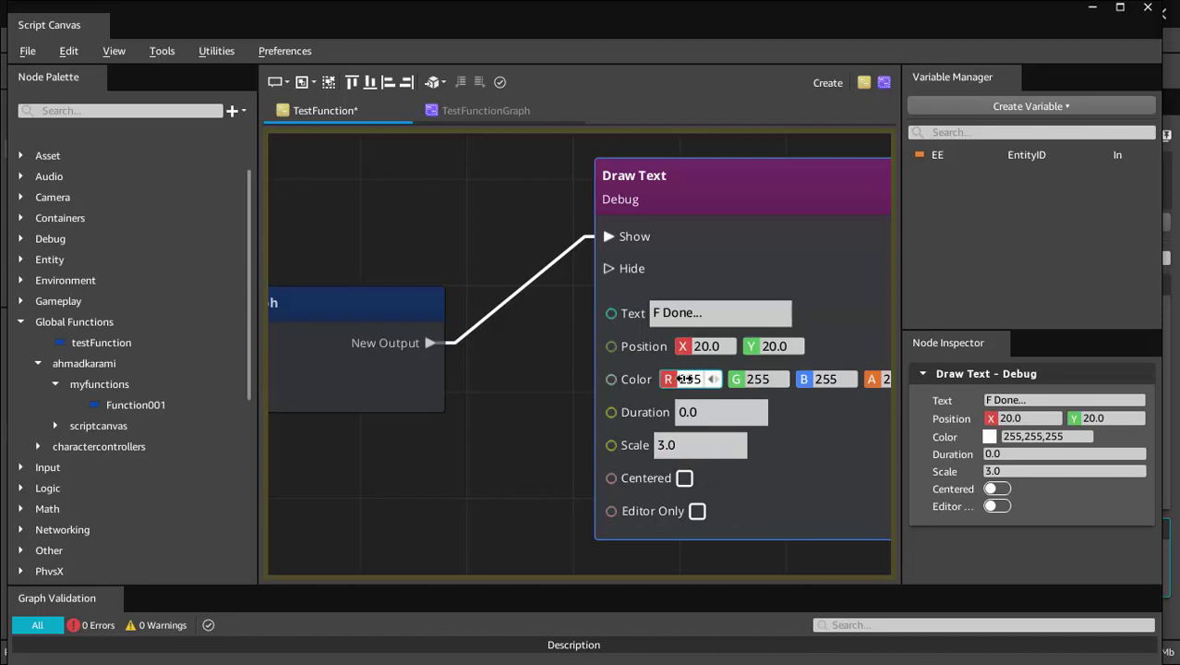
text(0)
click(817, 379)
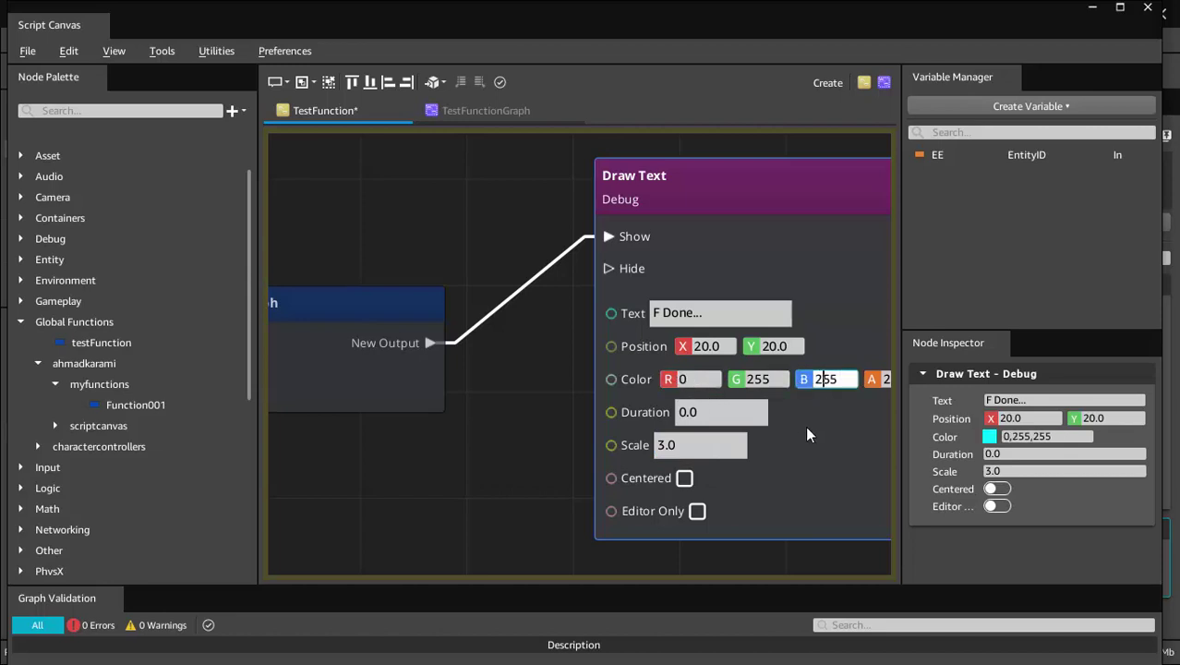
text(0)
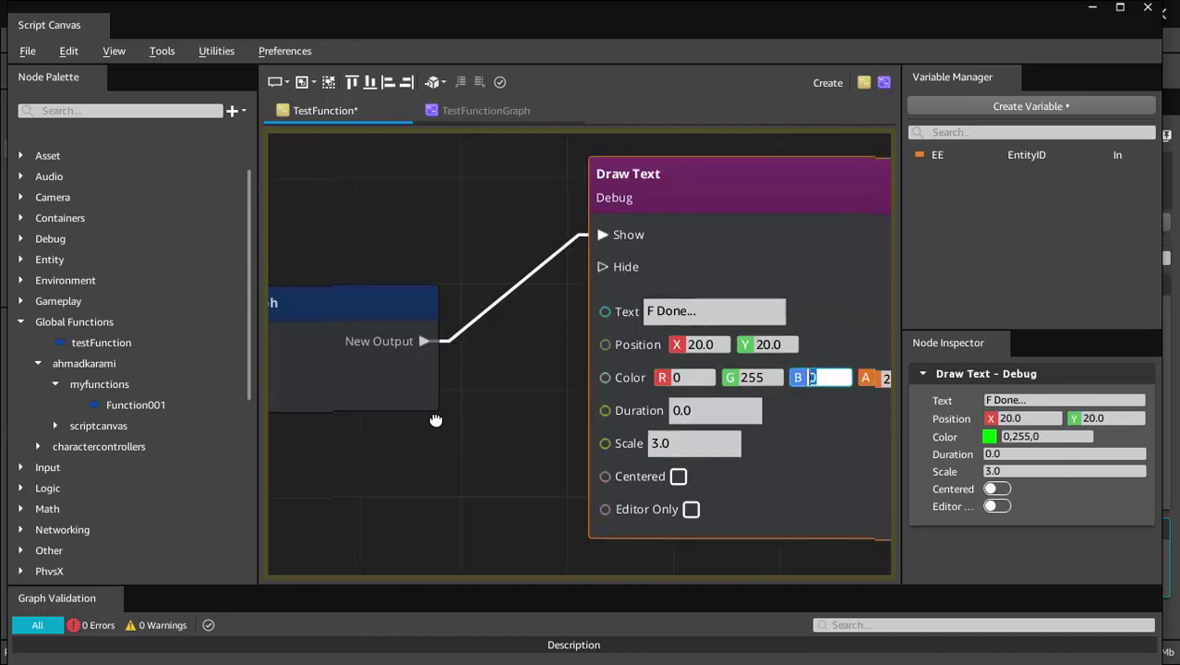
right_drag(379, 413, 531, 246)
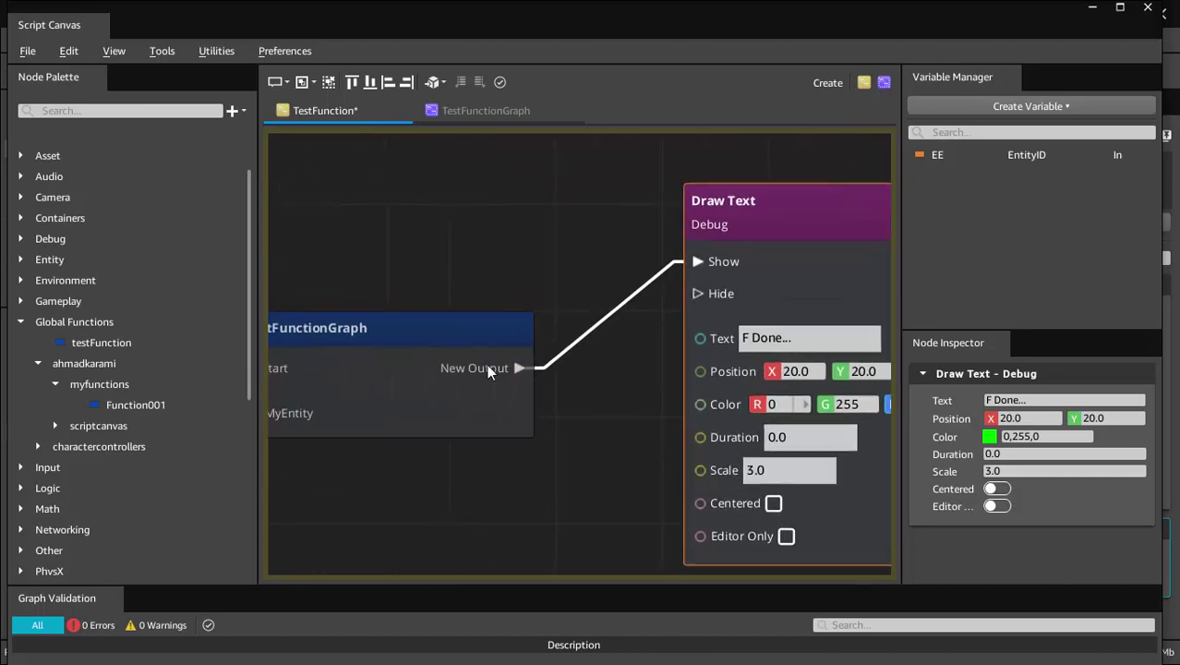
Step: Save the TestFunction script and minimize Script Canvas
click(28, 51)
mouse_move(56, 139)
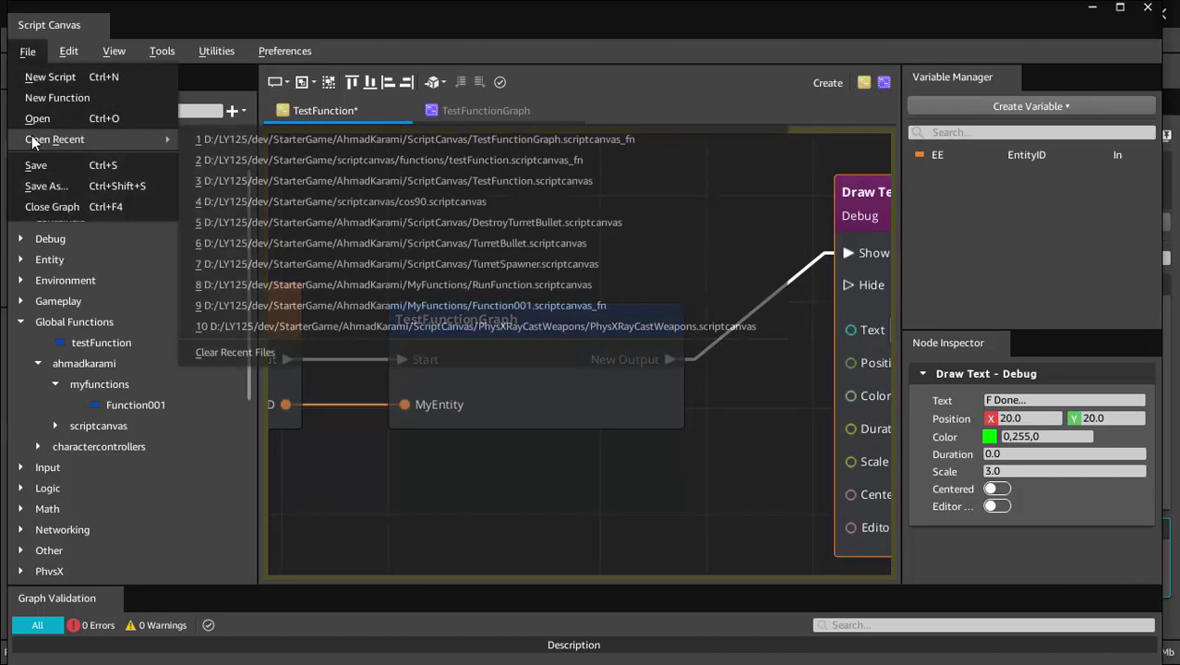
click(47, 163)
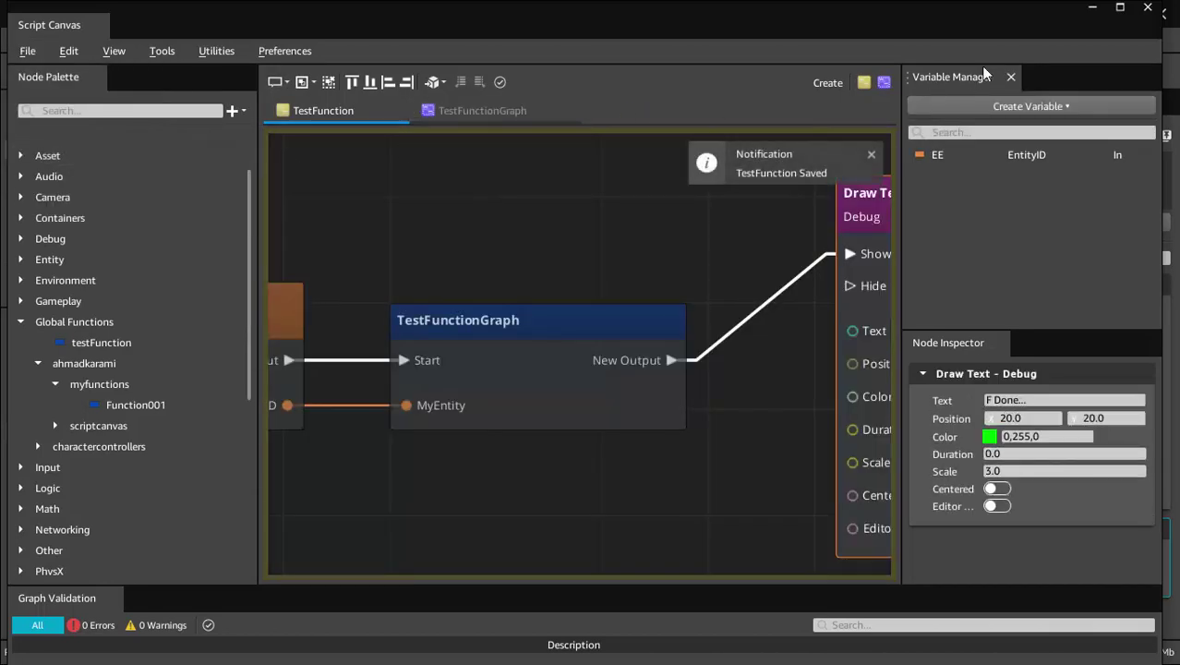
click(1091, 9)
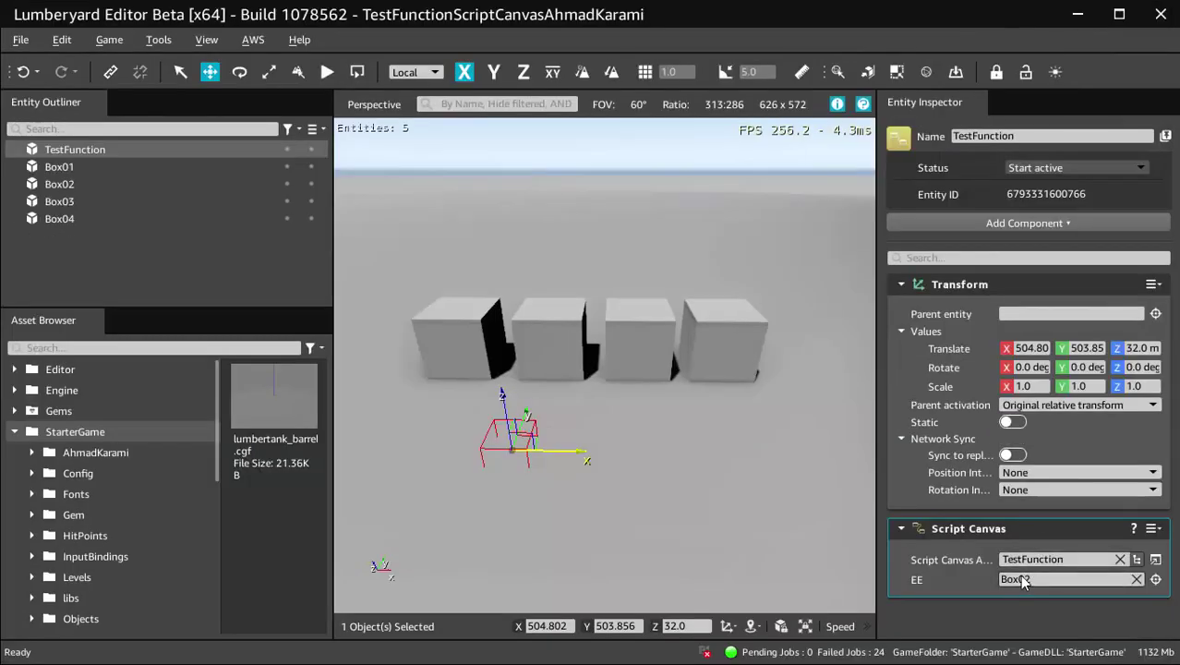
Step: Select Box02 and play-test twice, confirming it vanishes and 'F Done...' appears
click(535, 330)
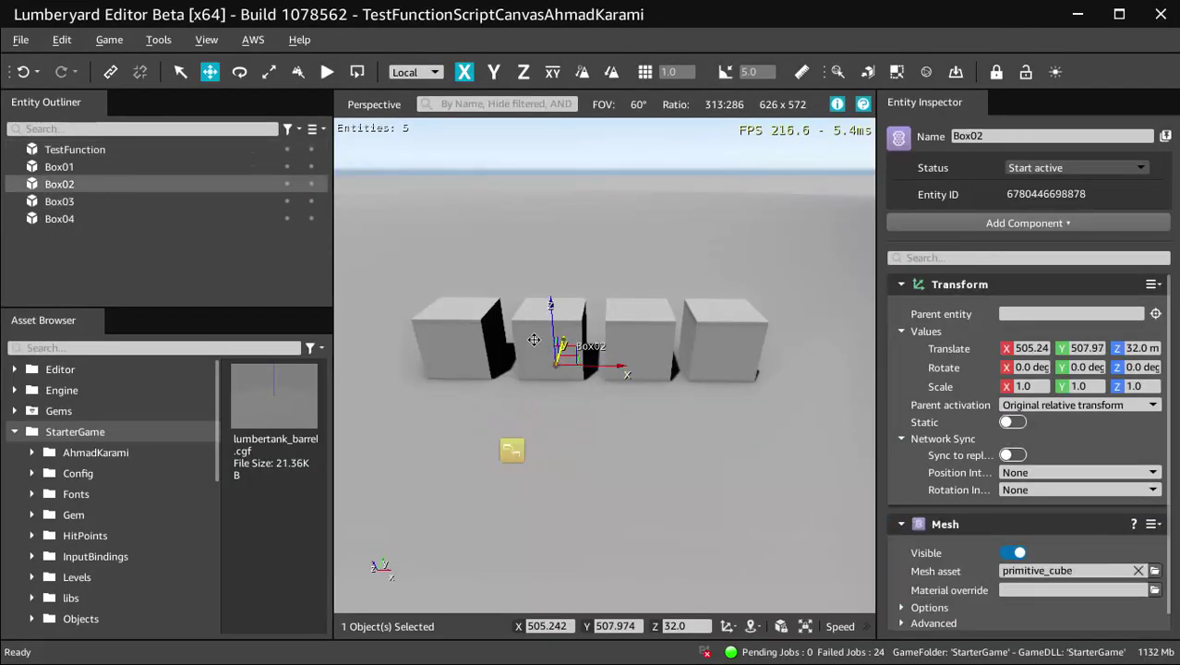
key(ctrl+g)
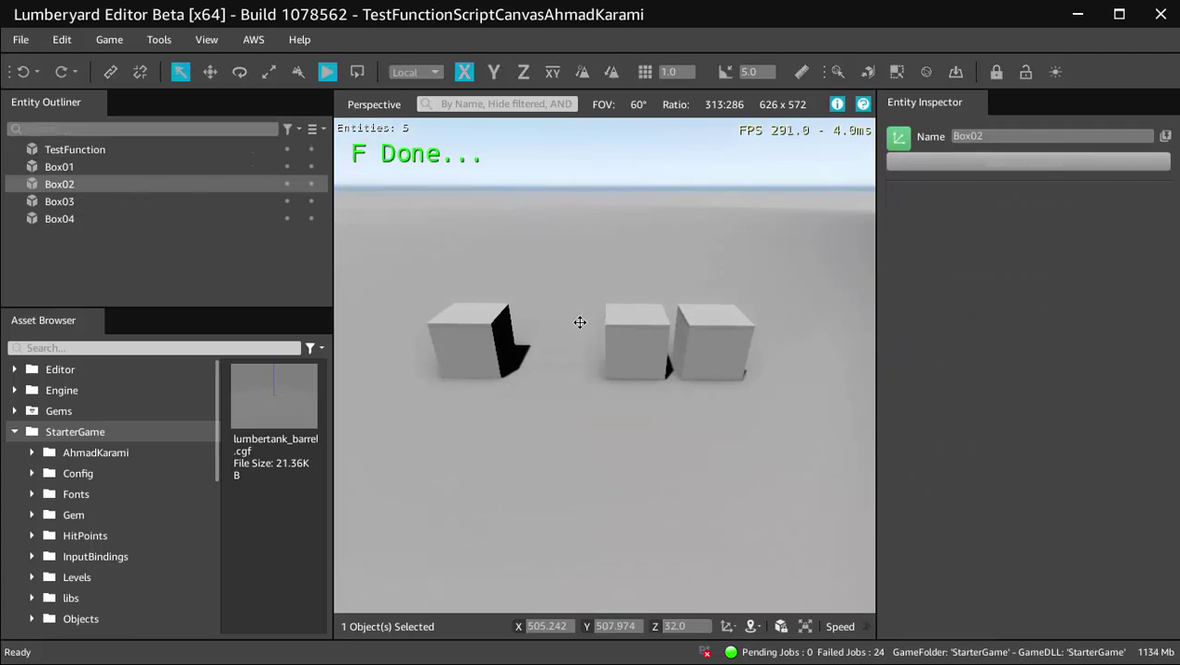
key(Escape)
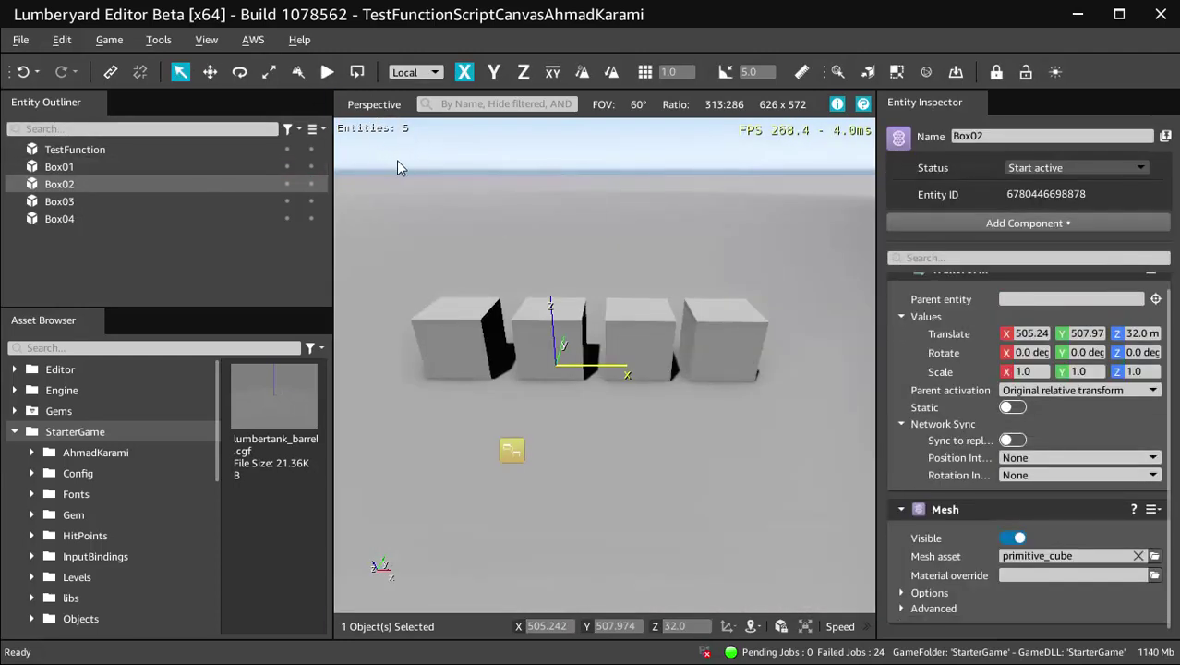
key(ctrl+g)
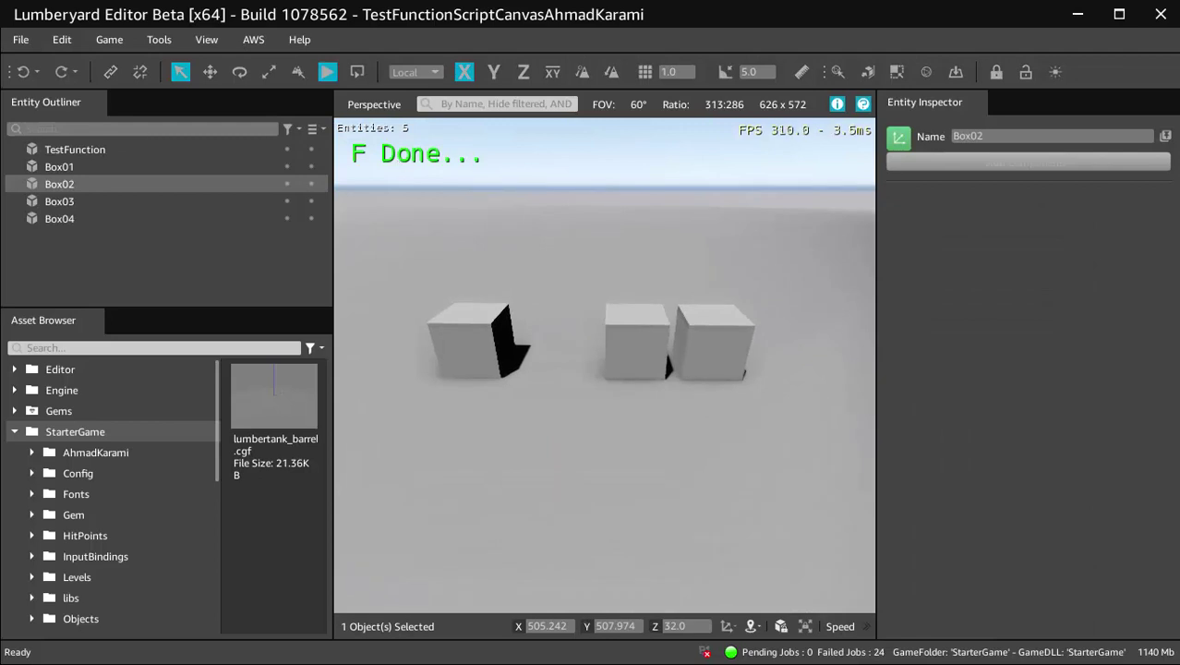
key(Escape)
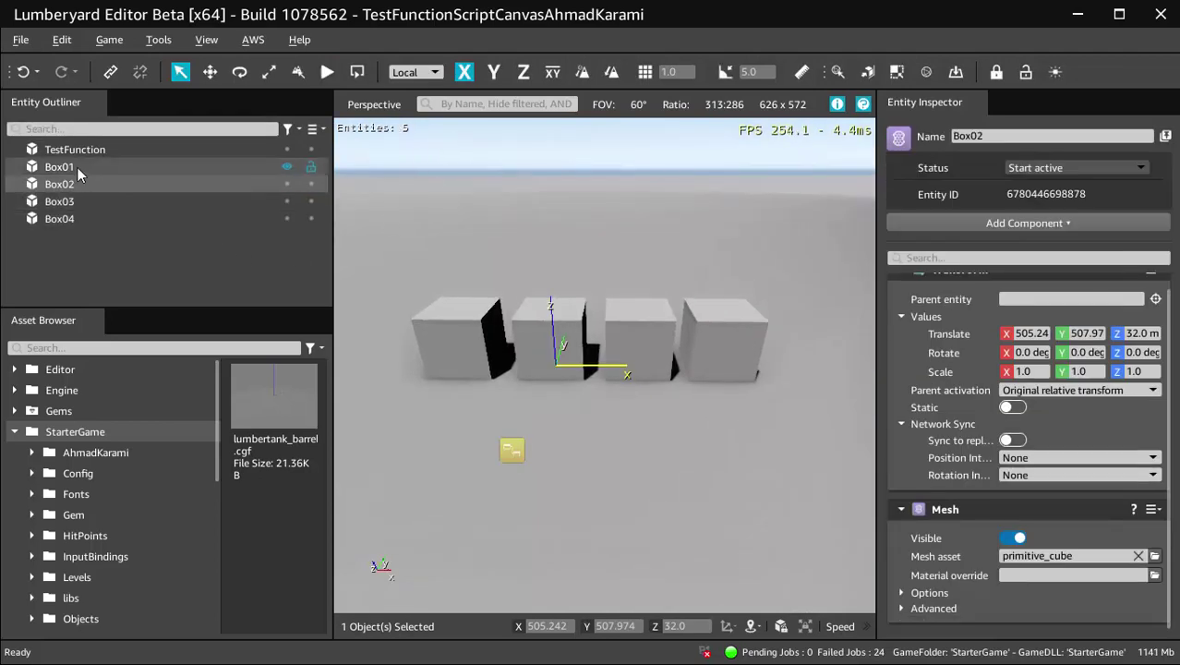
Step: Assign Box01 to the TestFunction script's EE field
mouse_move(75, 166)
mouse_down()
mouse_move(661, 399)
mouse_move(1007, 575)
mouse_up()
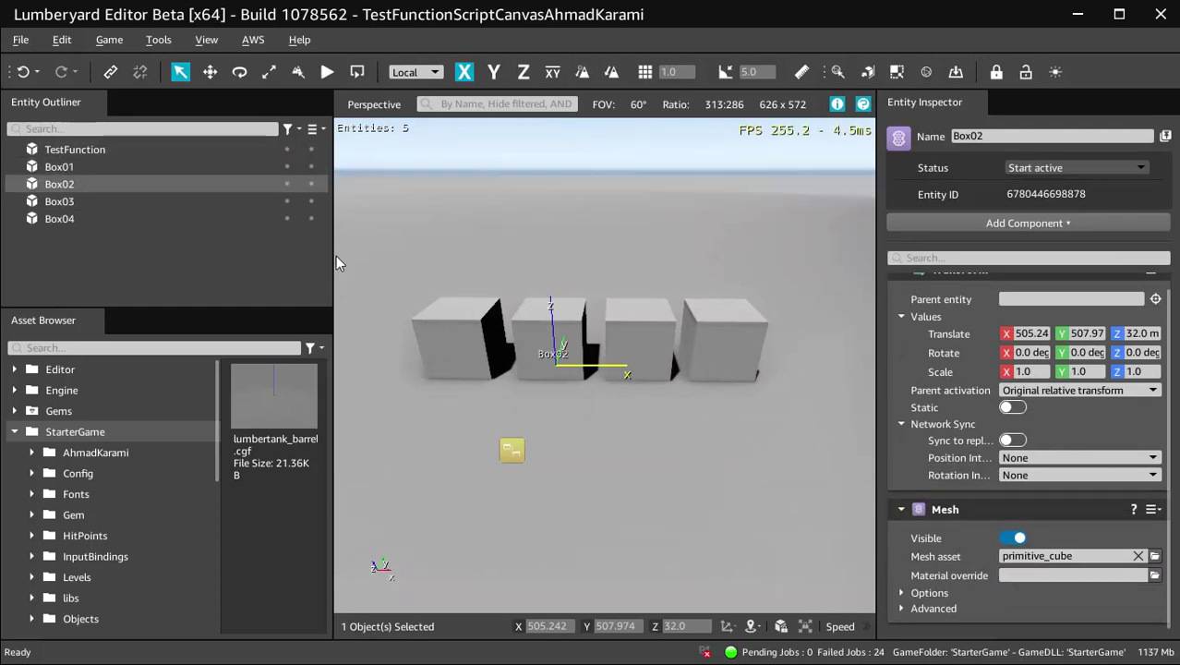
click(127, 151)
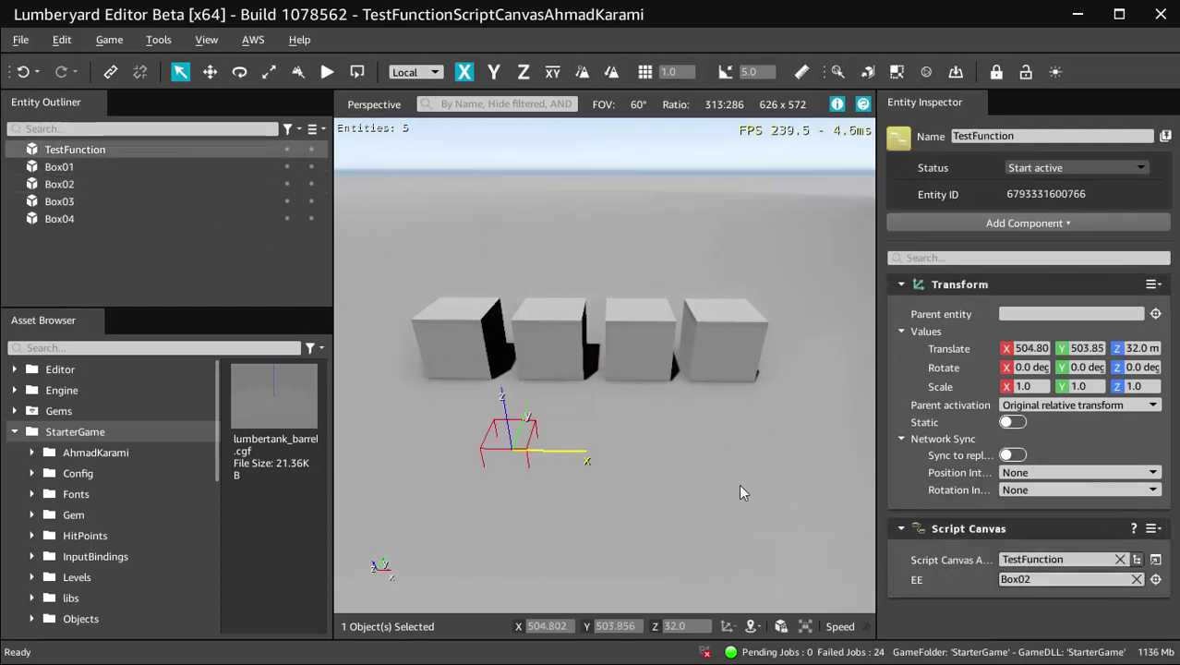
drag(102, 168, 1035, 572)
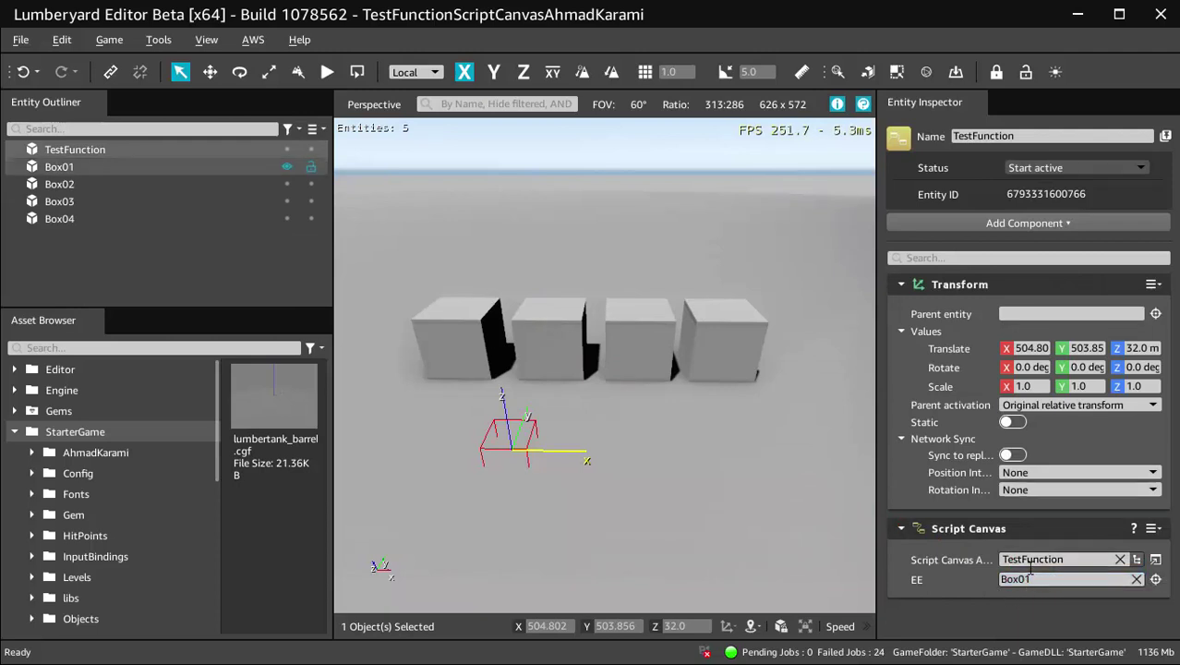
Step: Play-test to confirm Box01 disappears, then reselect the TestFunction entity
click(76, 168)
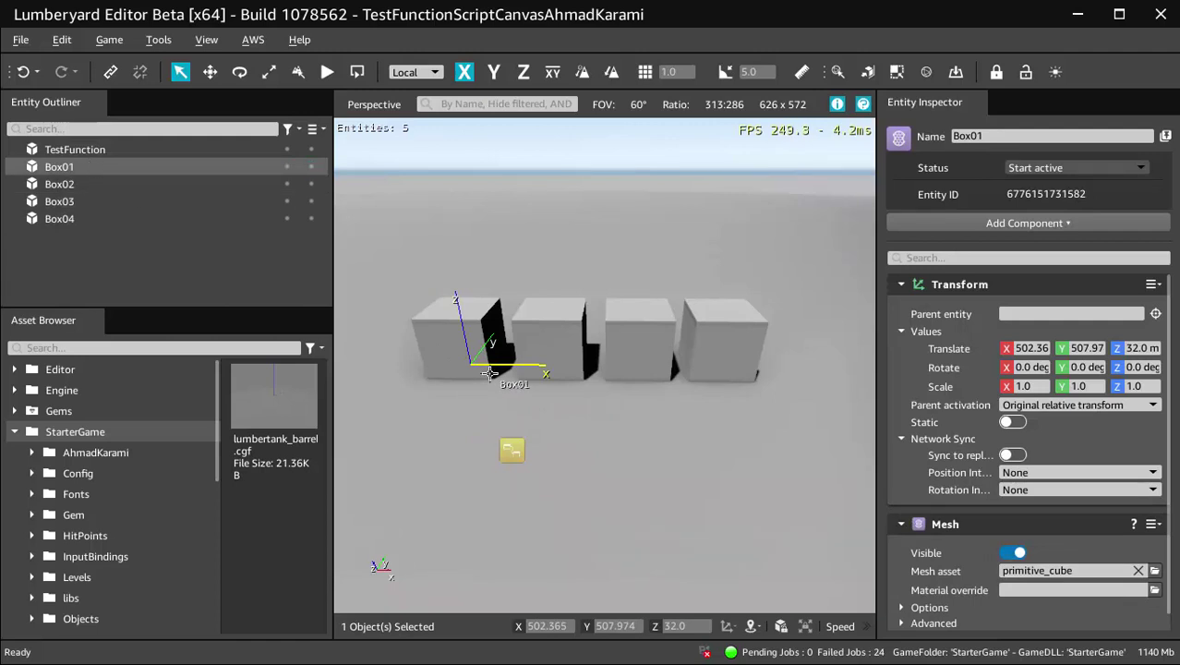
key(ctrl+g)
key(Escape)
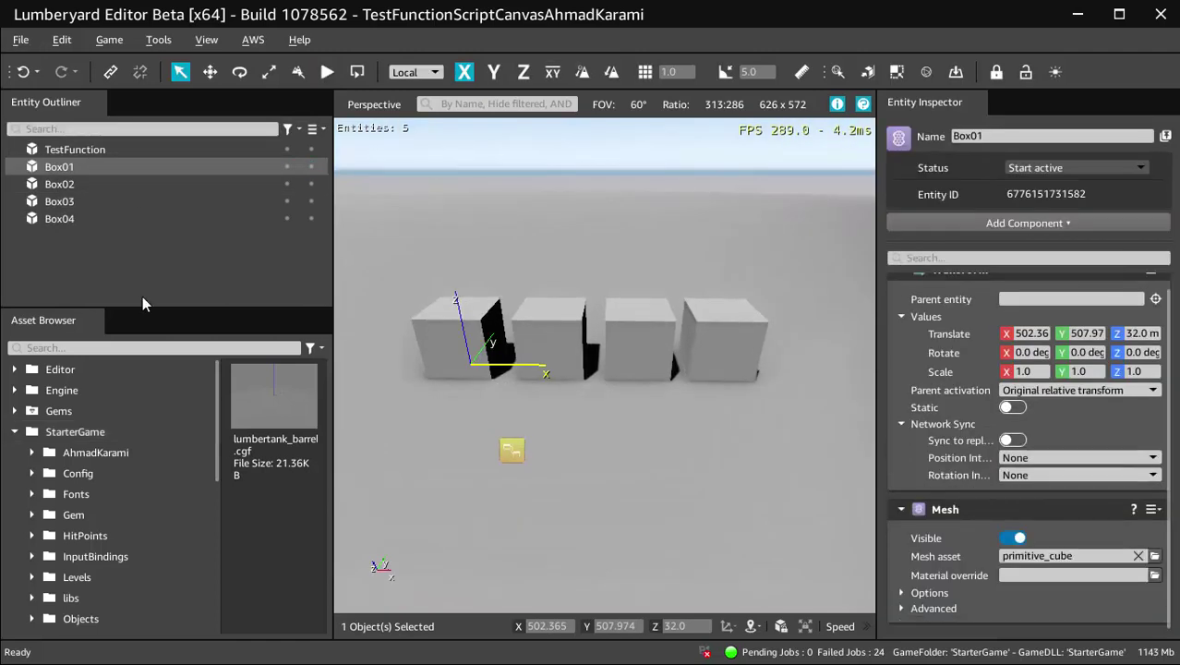
click(55, 218)
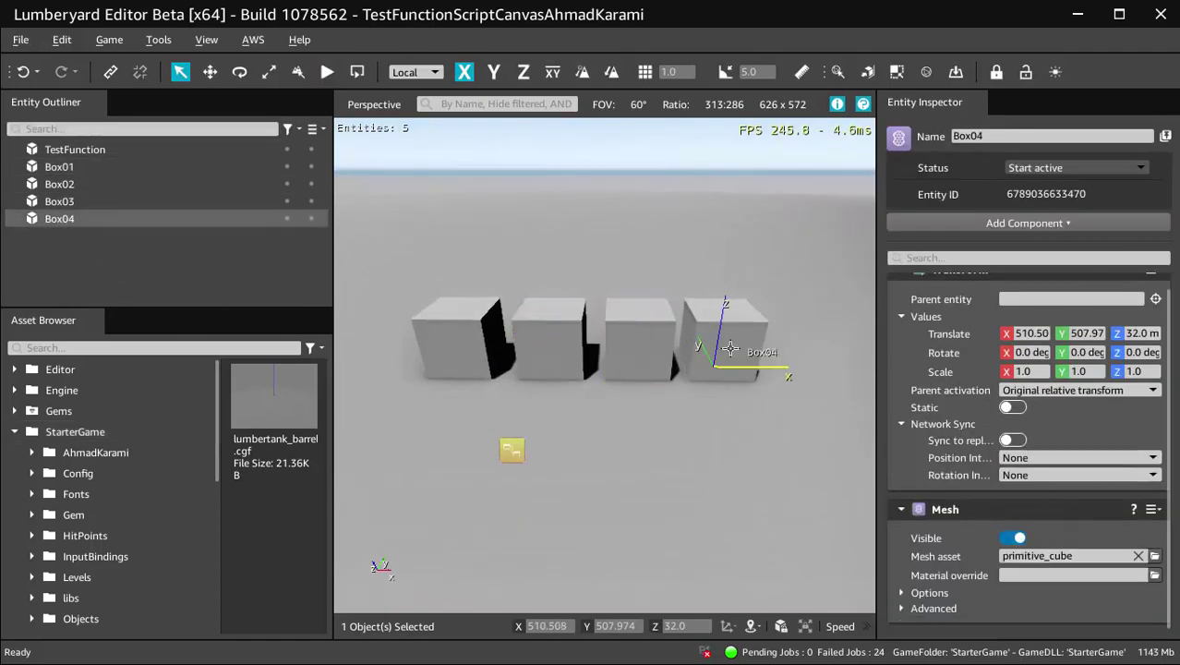
click(145, 152)
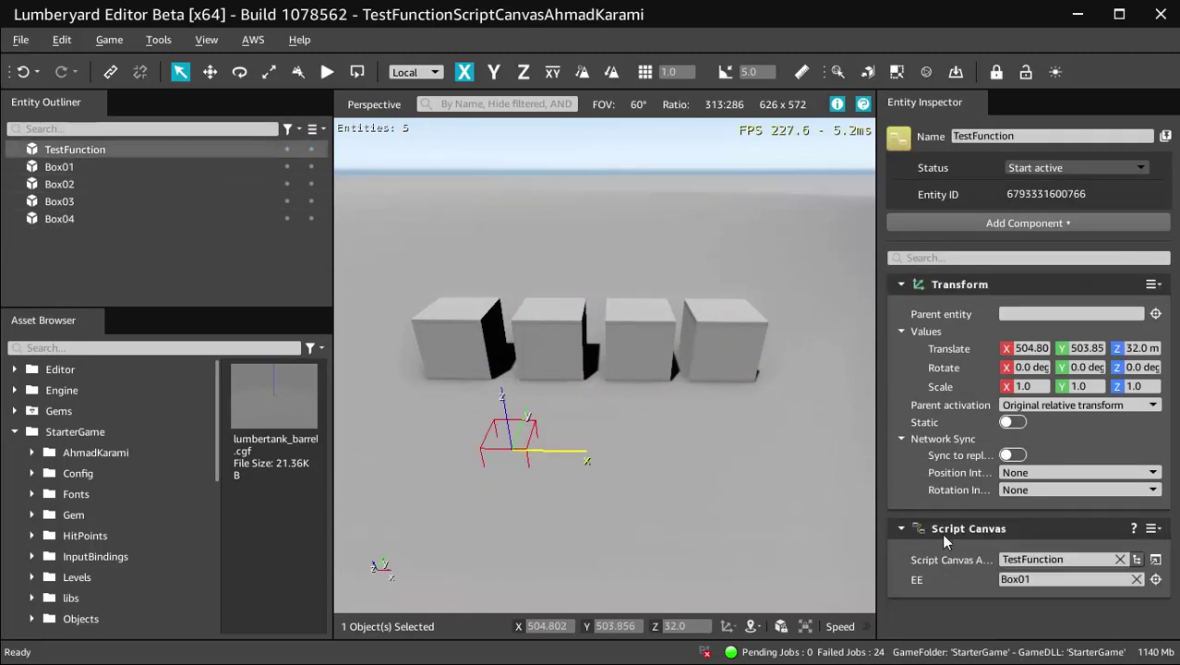
Step: Set EE to Box04 and play-test that it gets destroyed
drag(59, 218, 1025, 580)
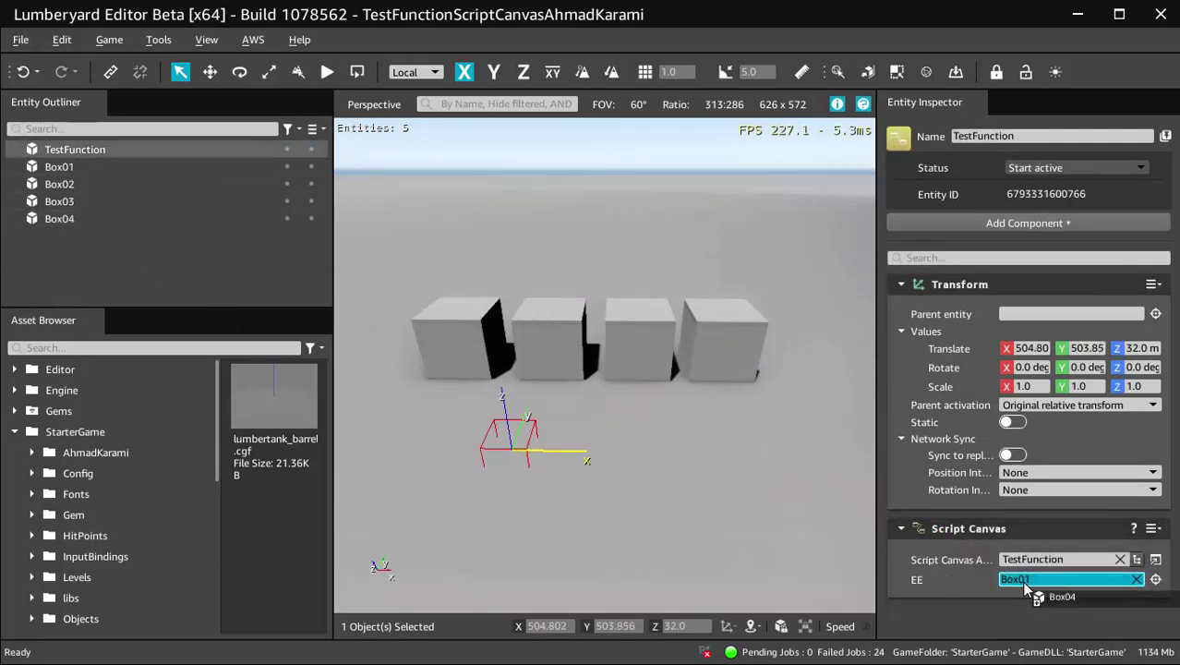
key(ctrl+g)
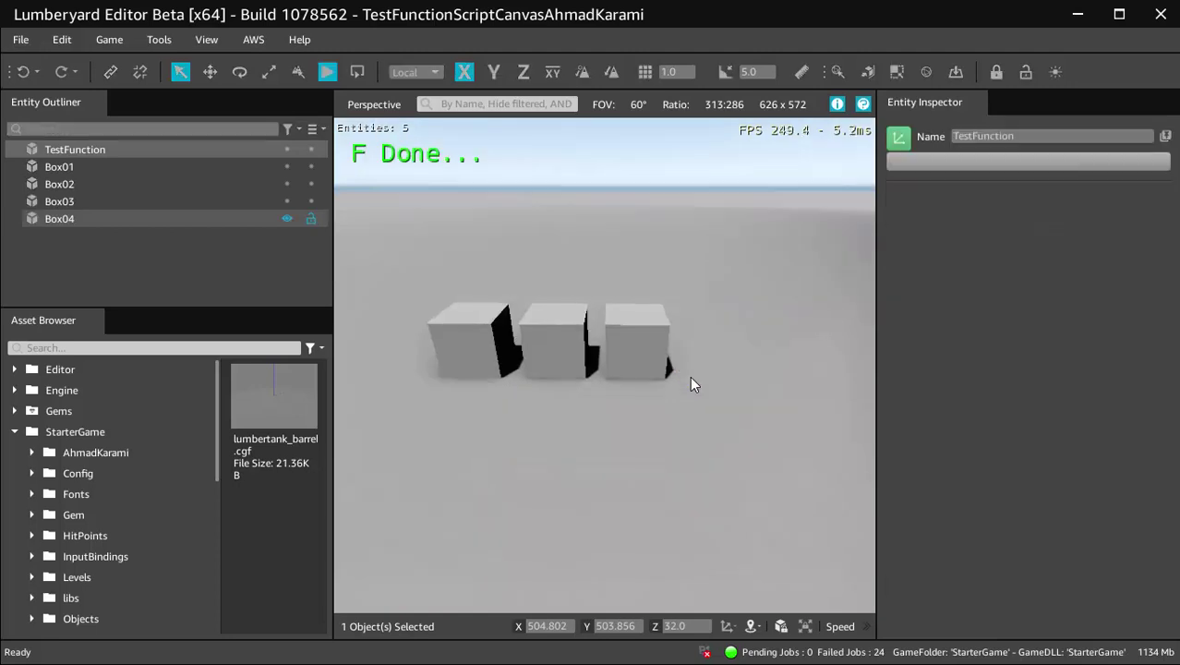
key(Escape)
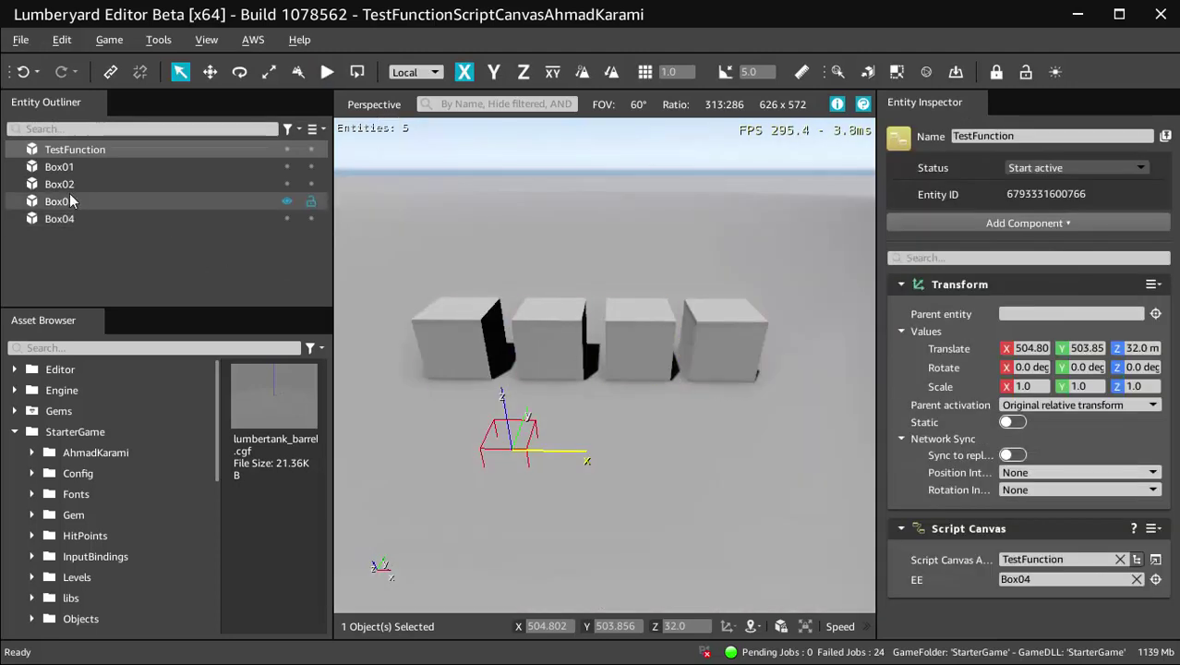
Step: Set EE to Box03, play-test its removal, and reselect the TestFunction entity
drag(59, 201, 1017, 585)
click(1018, 585)
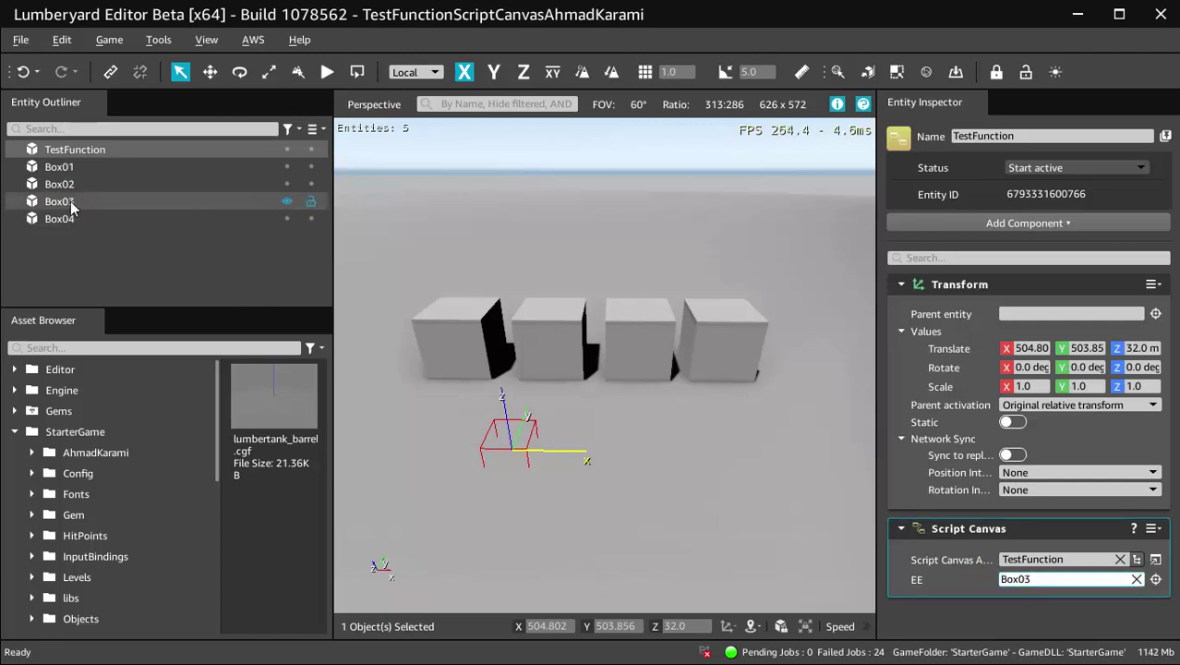
click(56, 203)
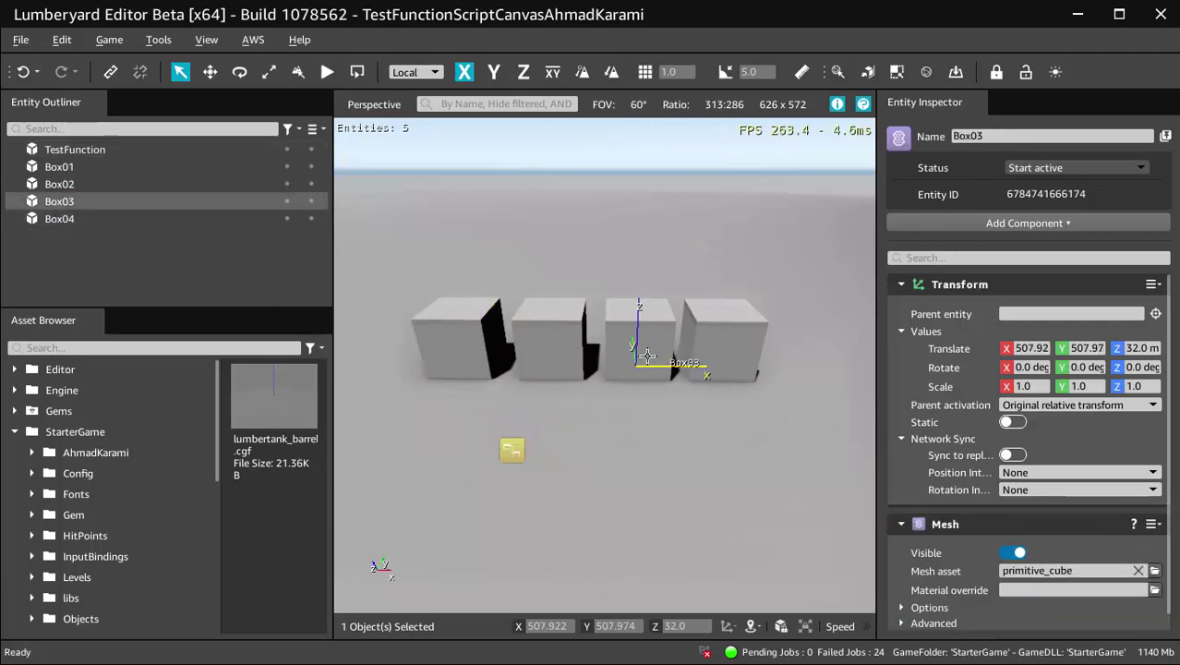
key(ctrl+g)
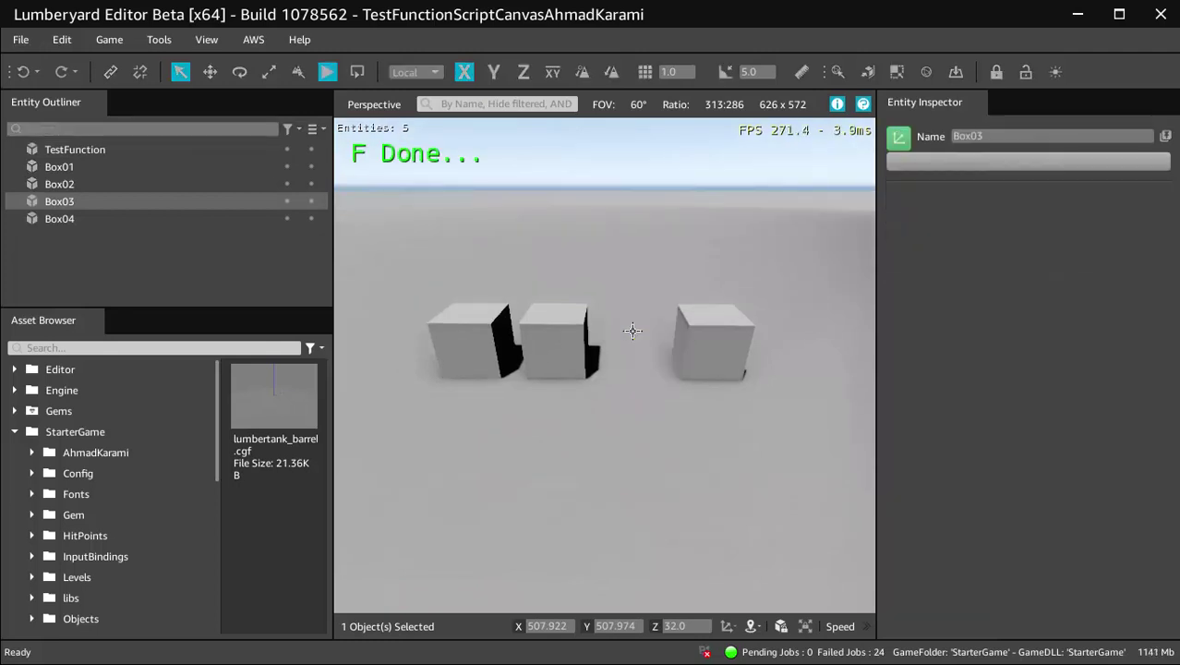
key(Escape)
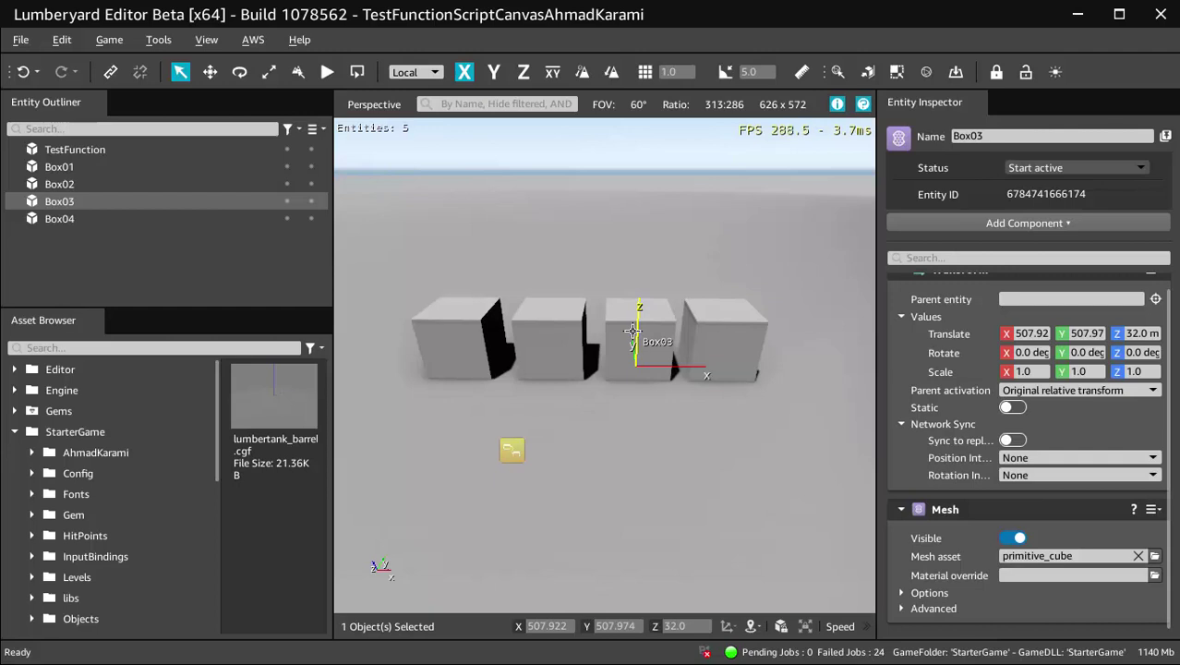
click(74, 149)
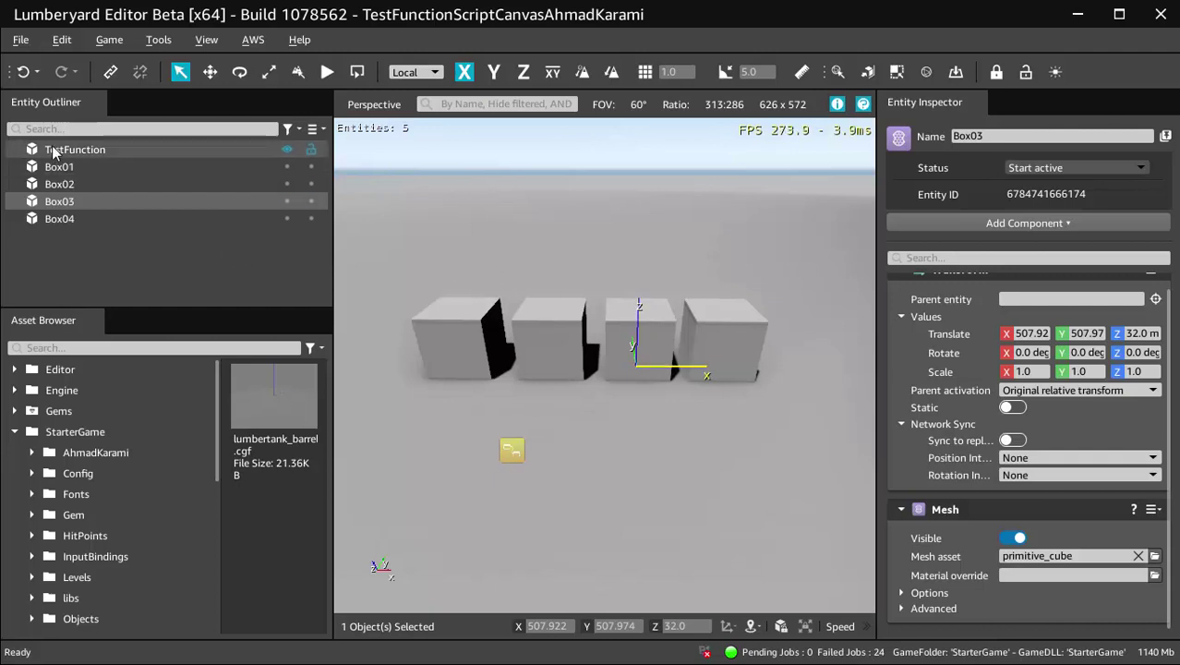
Step: Open the TestFunction graph and review its Draw Text, Get EE, On Graph Start and TestFunctionGraph nodes
click(1161, 566)
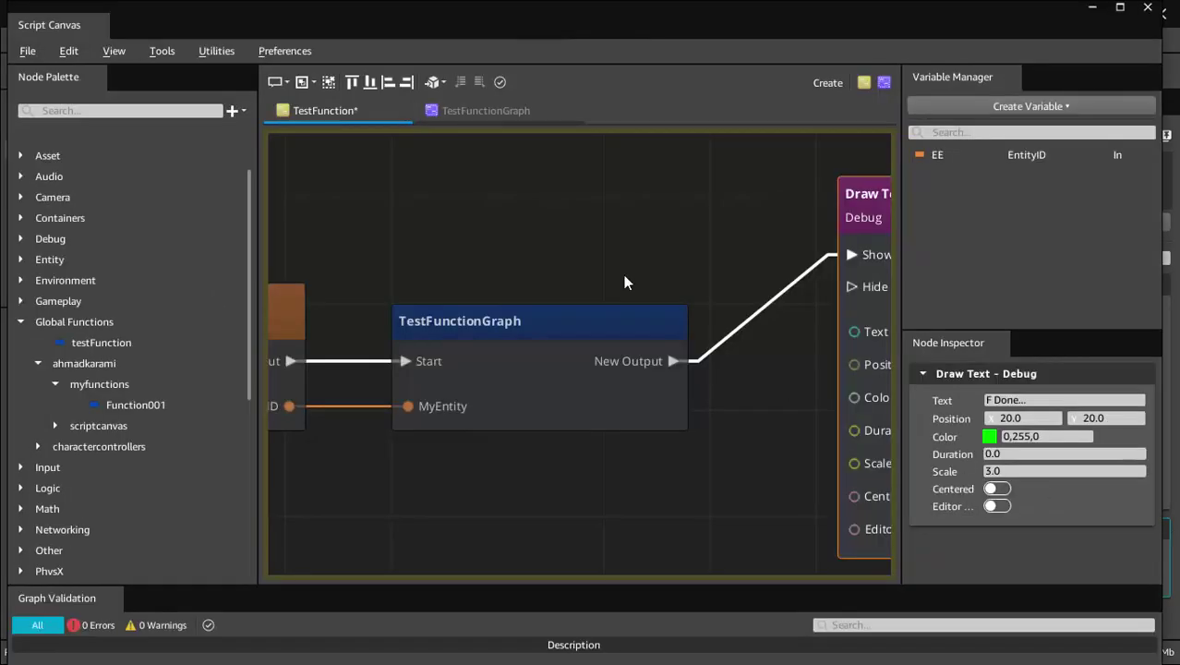
right_drag(431, 243, 560, 248)
scroll(560, 249, down, 3)
scroll(611, 250, up, 2)
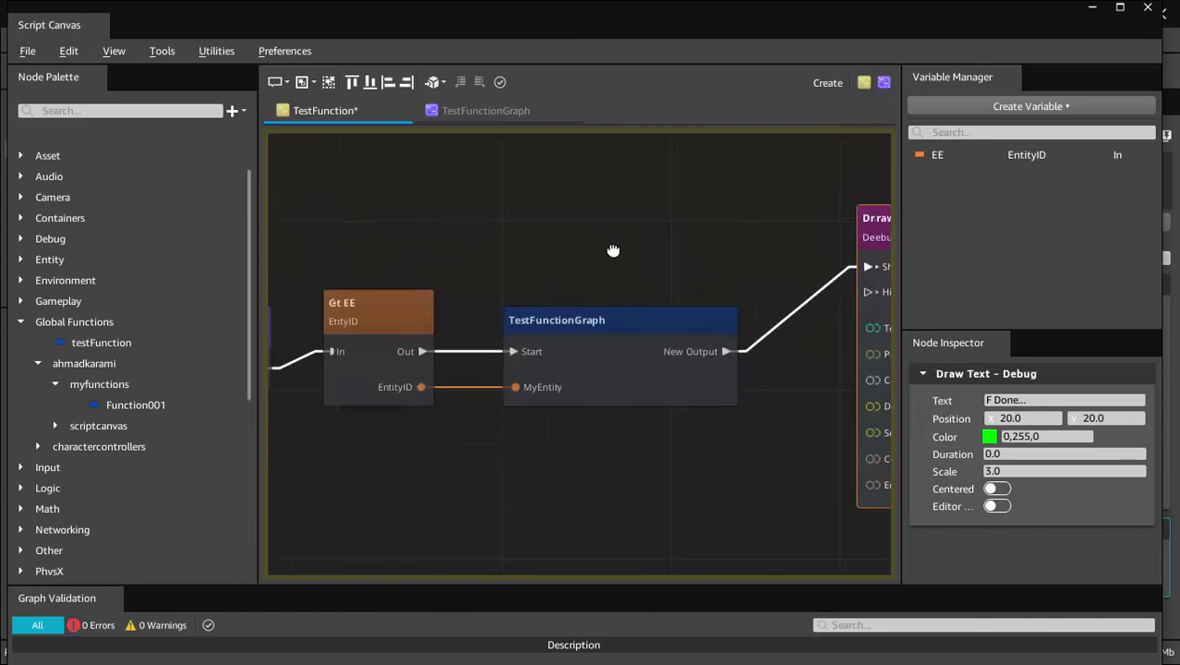
scroll(696, 172, up, 1)
scroll(629, 250, up, 1)
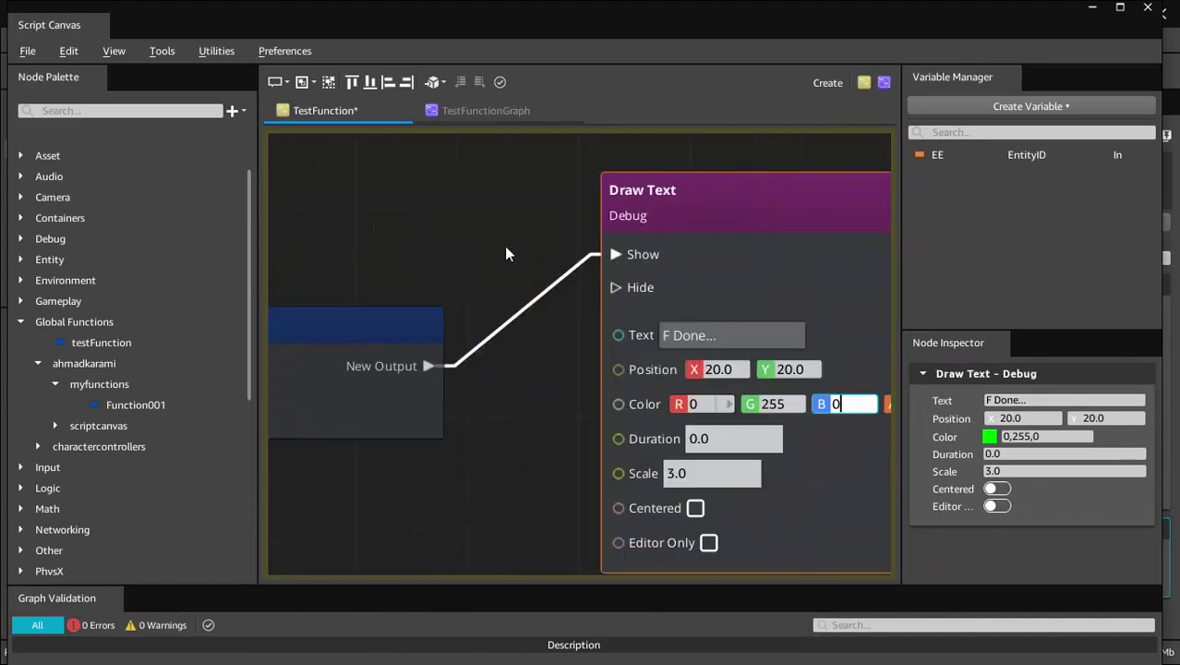
click(462, 250)
right_drag(451, 263, 694, 283)
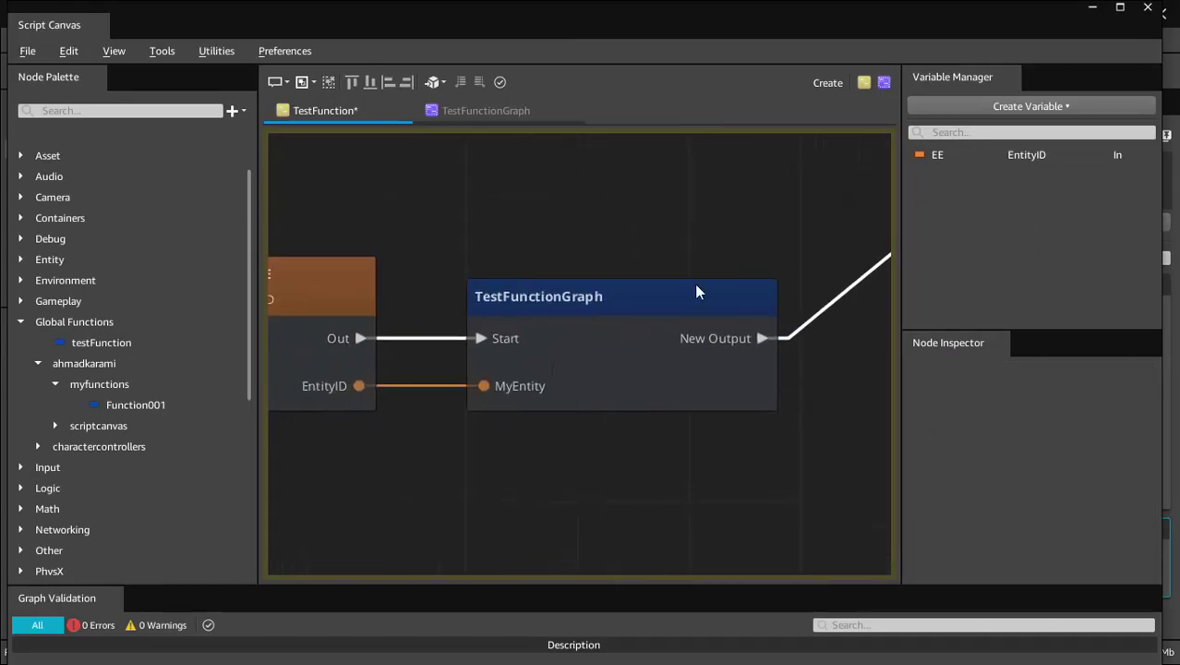
right_drag(475, 250, 697, 226)
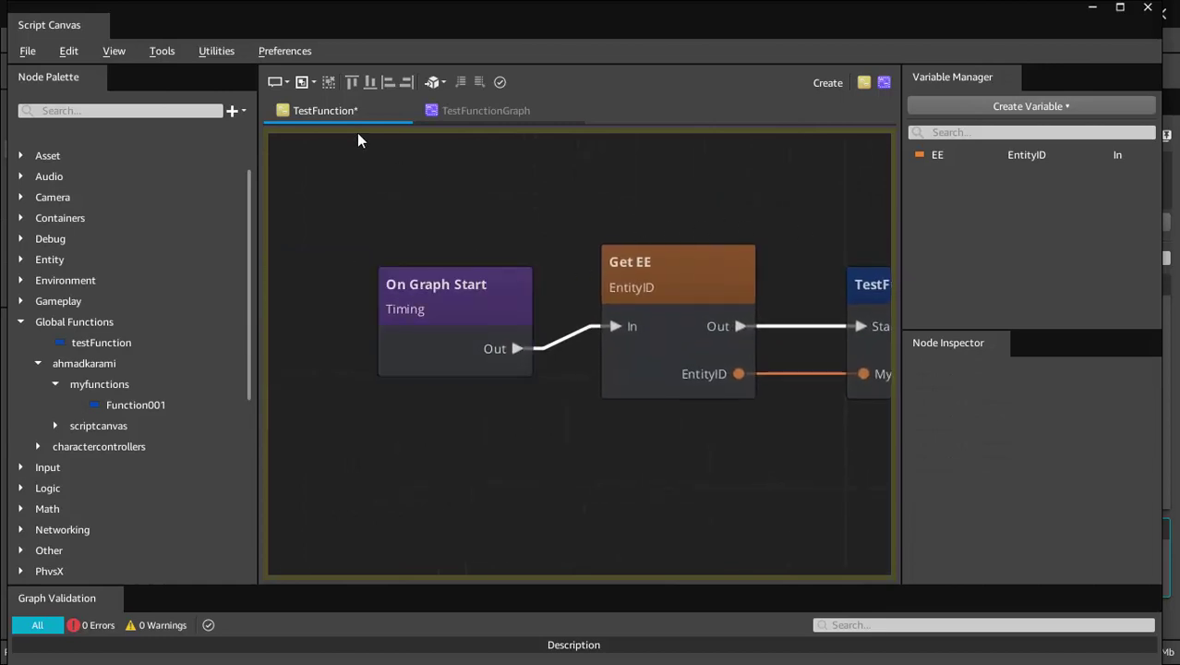
right_drag(646, 169, 574, 169)
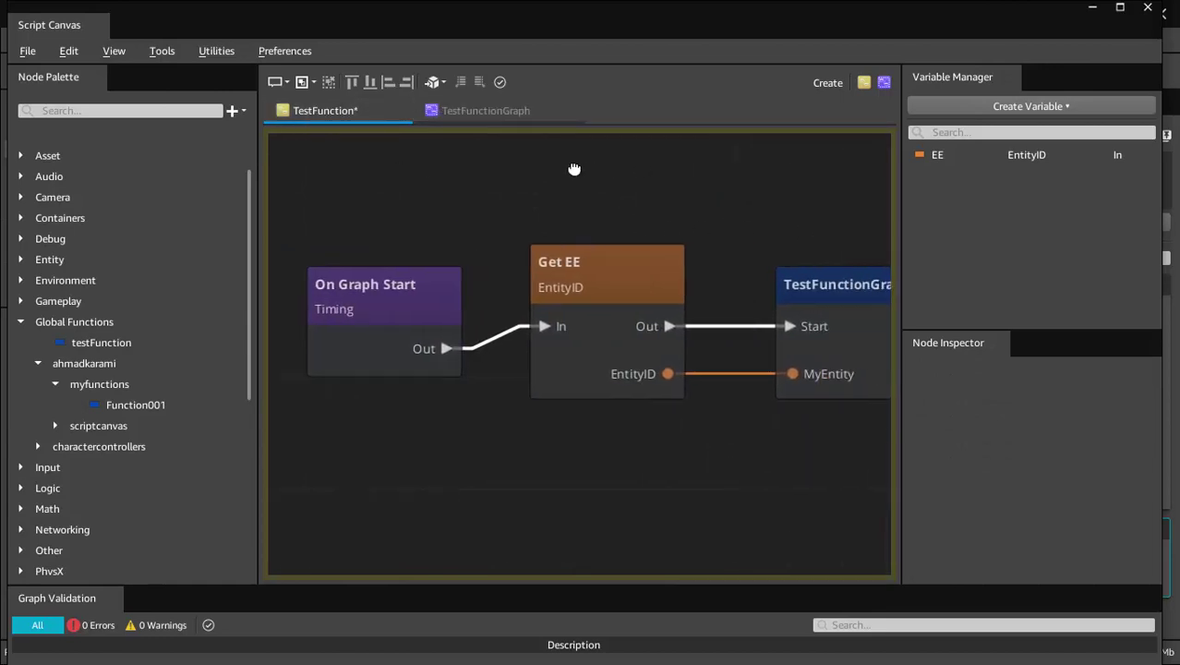
right_drag(856, 265, 639, 265)
double_click(641, 265)
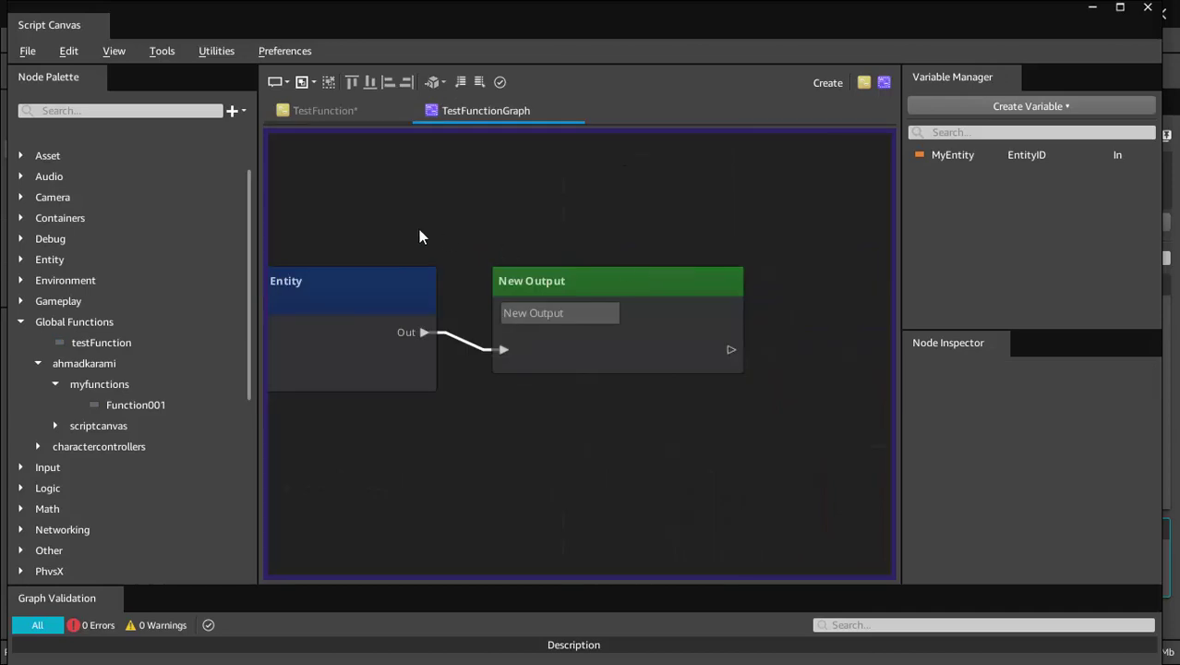
right_drag(533, 225, 546, 294)
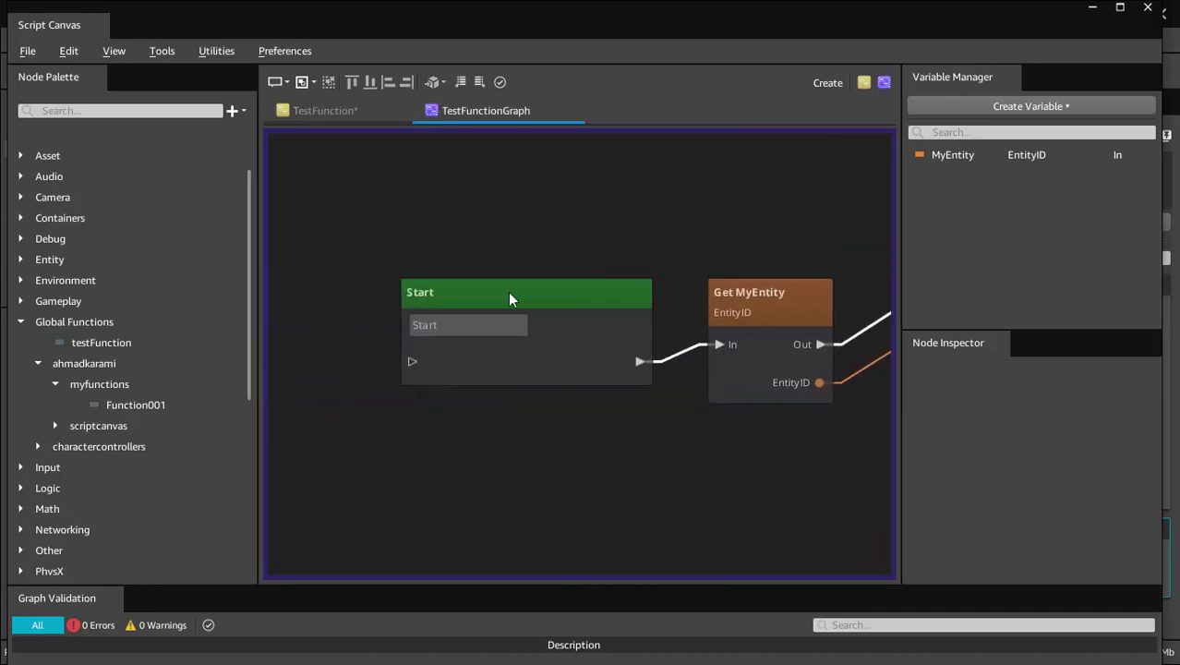
click(548, 298)
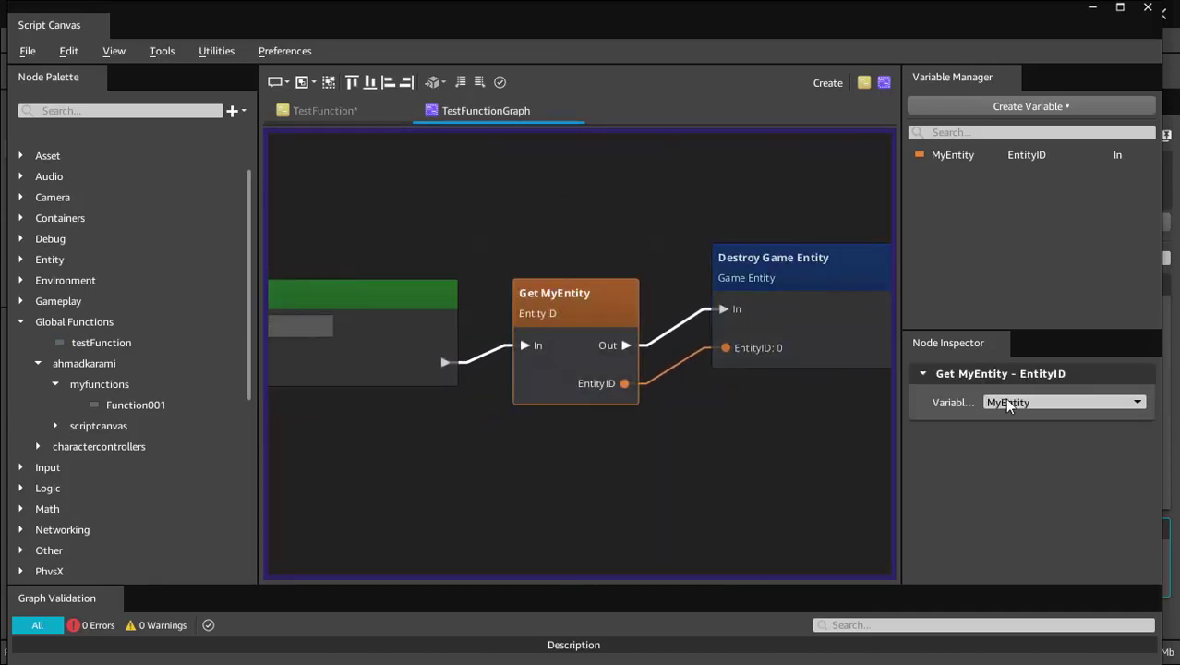
right_drag(825, 201, 671, 230)
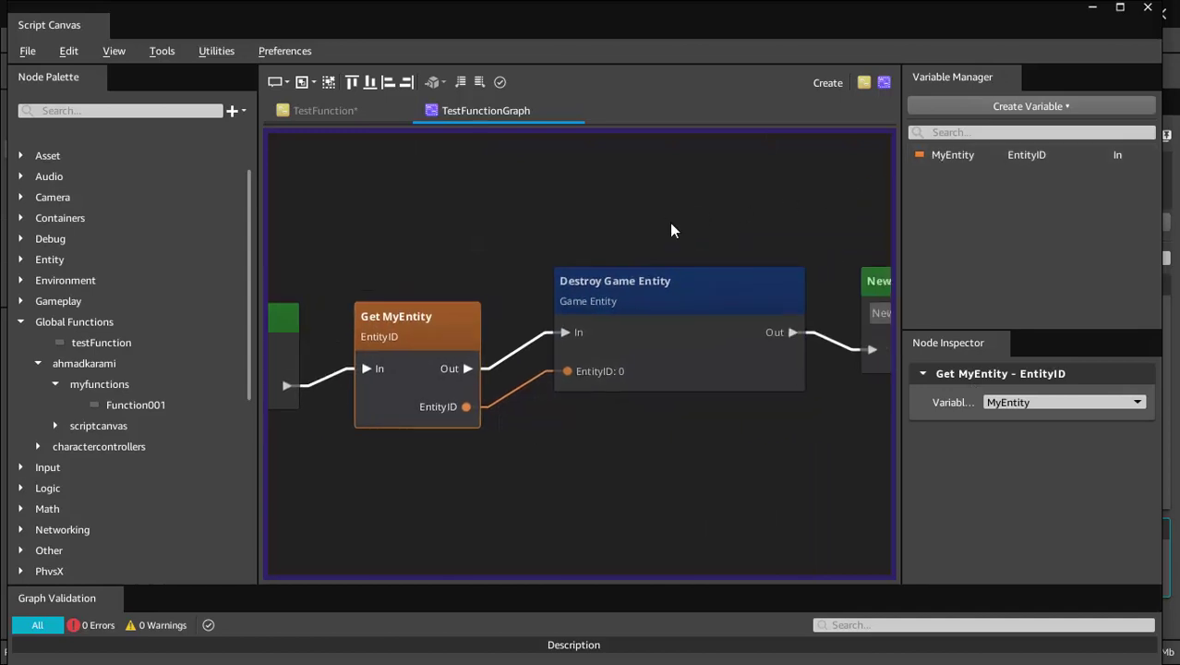
click(608, 288)
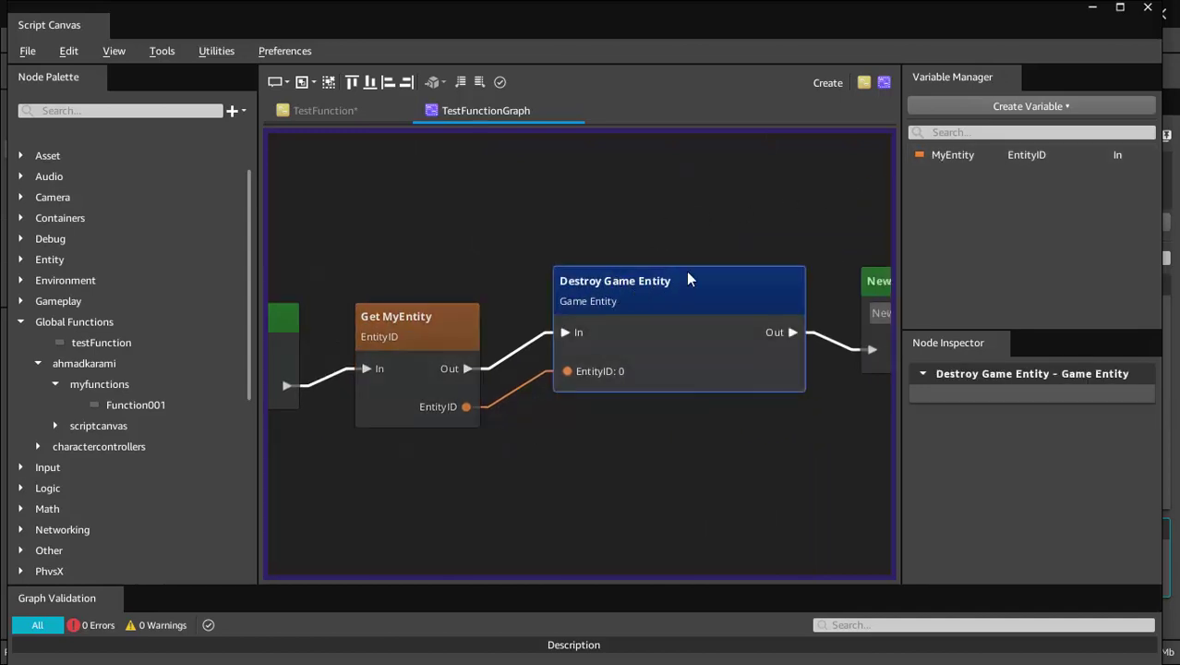
right_drag(703, 251, 563, 256)
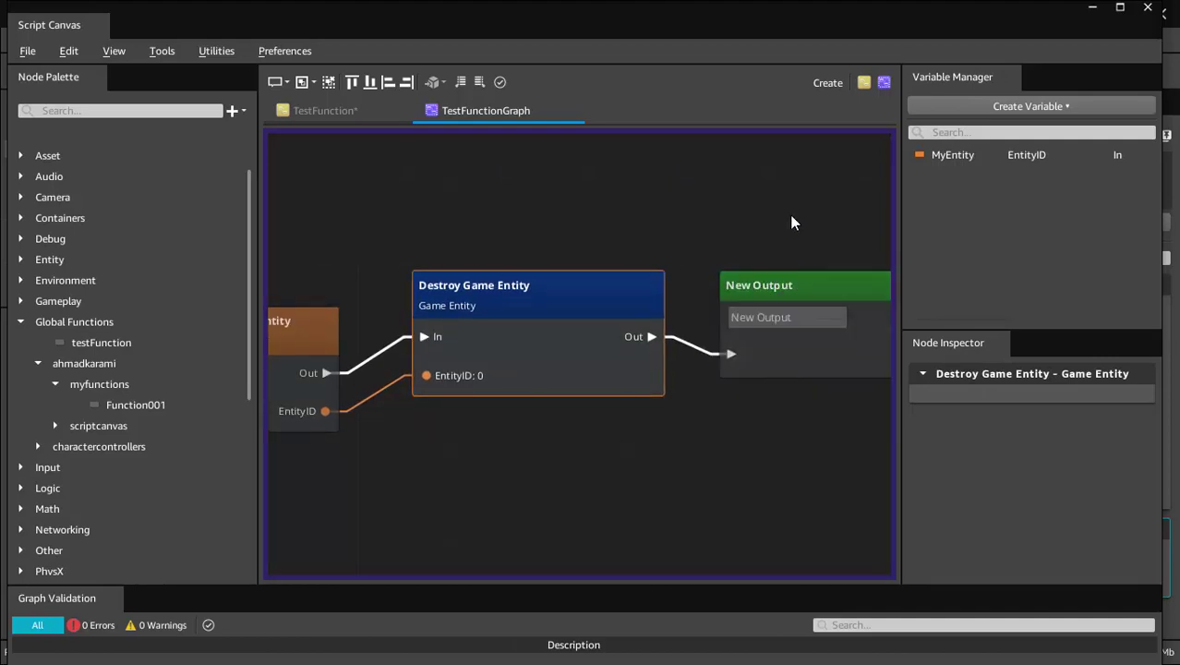
right_drag(762, 220, 694, 221)
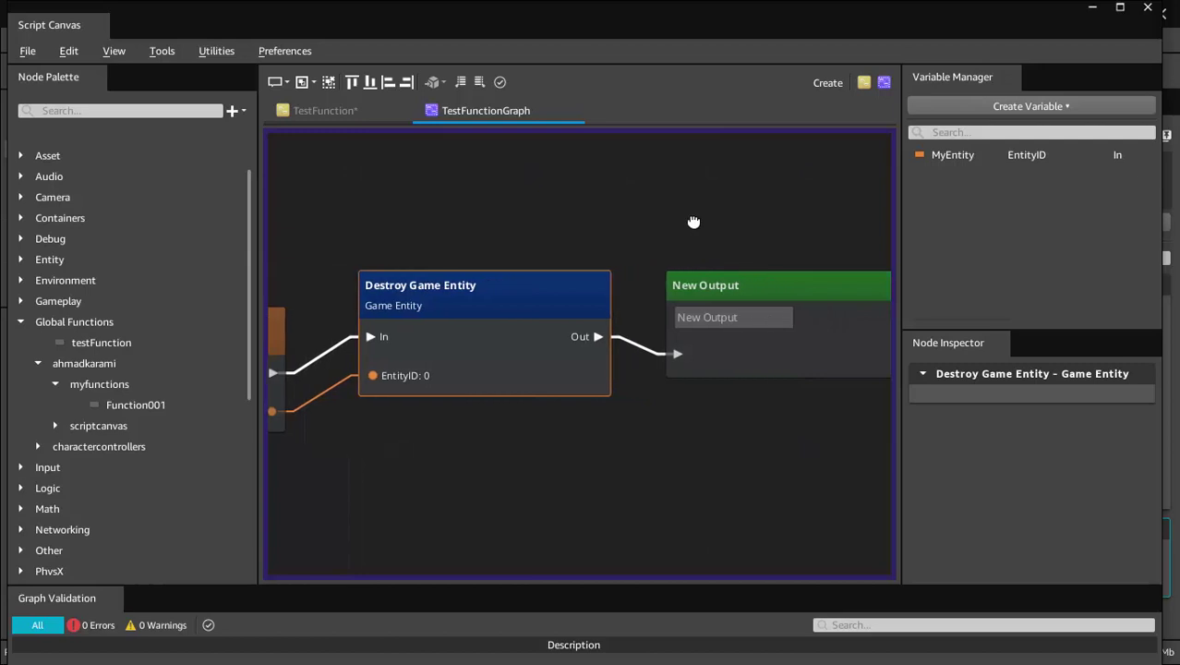
mouse_move(552, 237)
right_down()
mouse_move(685, 229)
mouse_move(566, 222)
right_up()
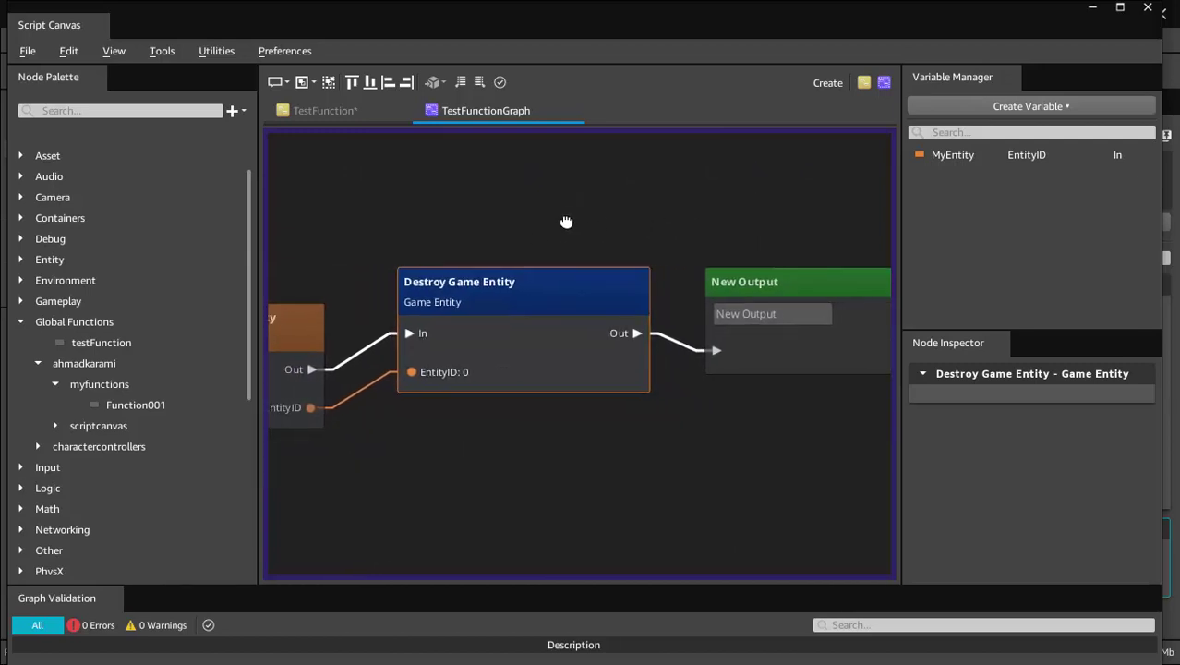